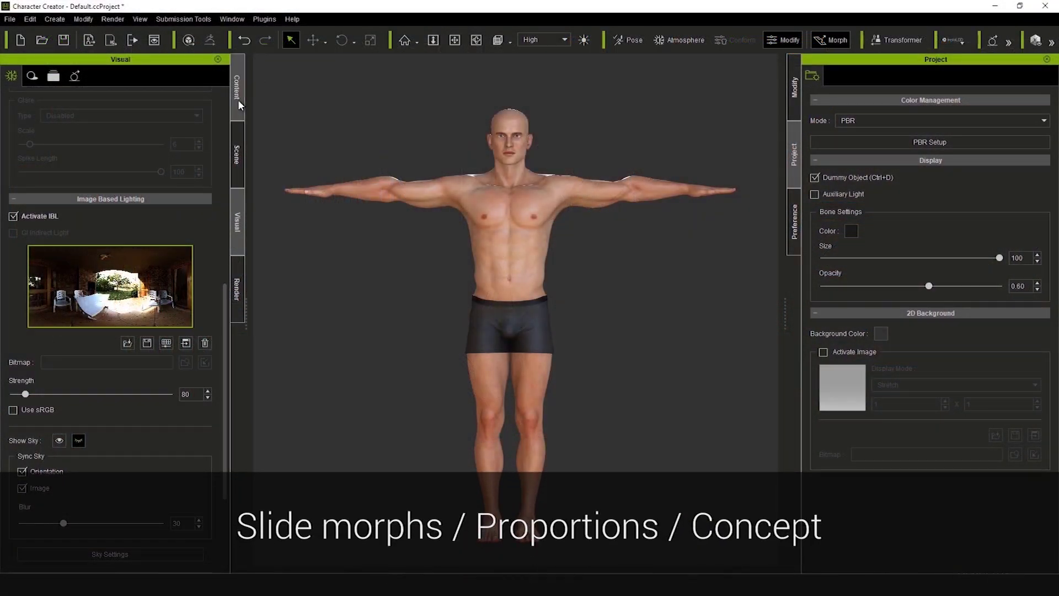
- Add the _Quard_Plane_01 prop from the 09_3D Block content folder to the scene behind the character
click(238, 97)
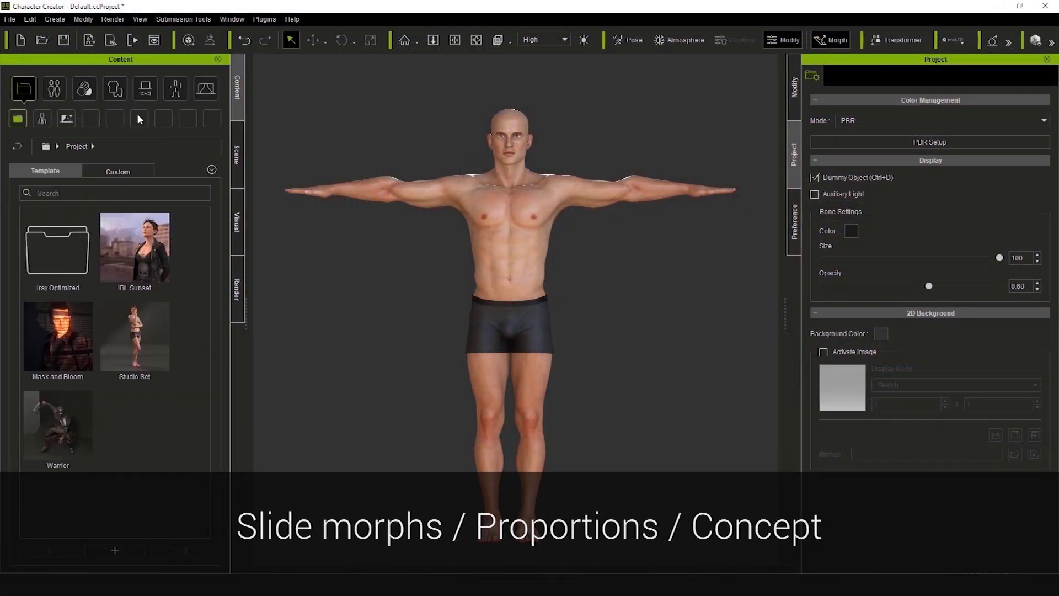
click(148, 87)
click(205, 88)
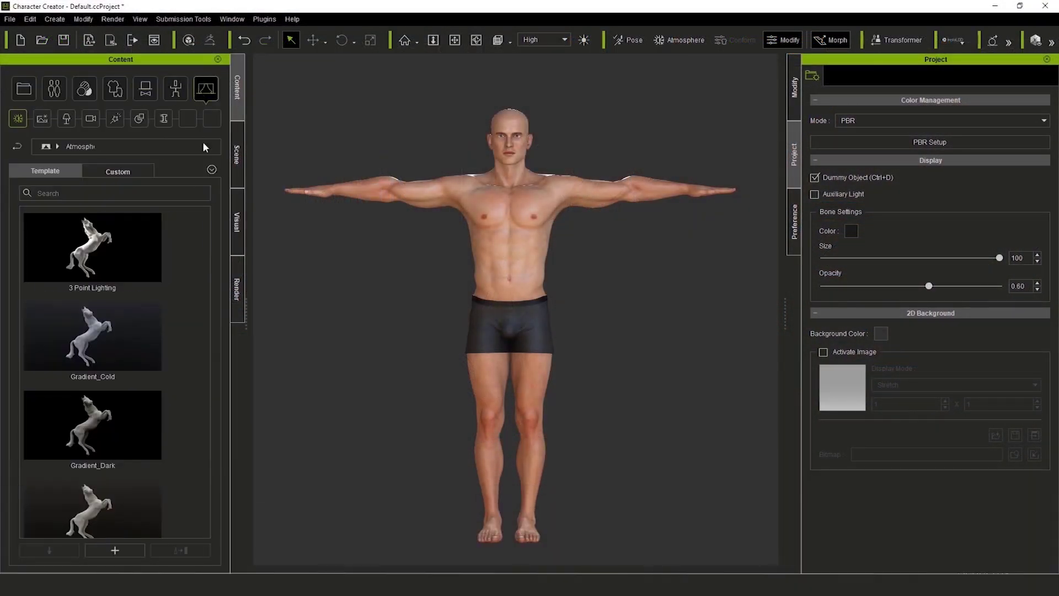
click(139, 118)
scroll(124, 445, down, 3)
double_click(88, 422)
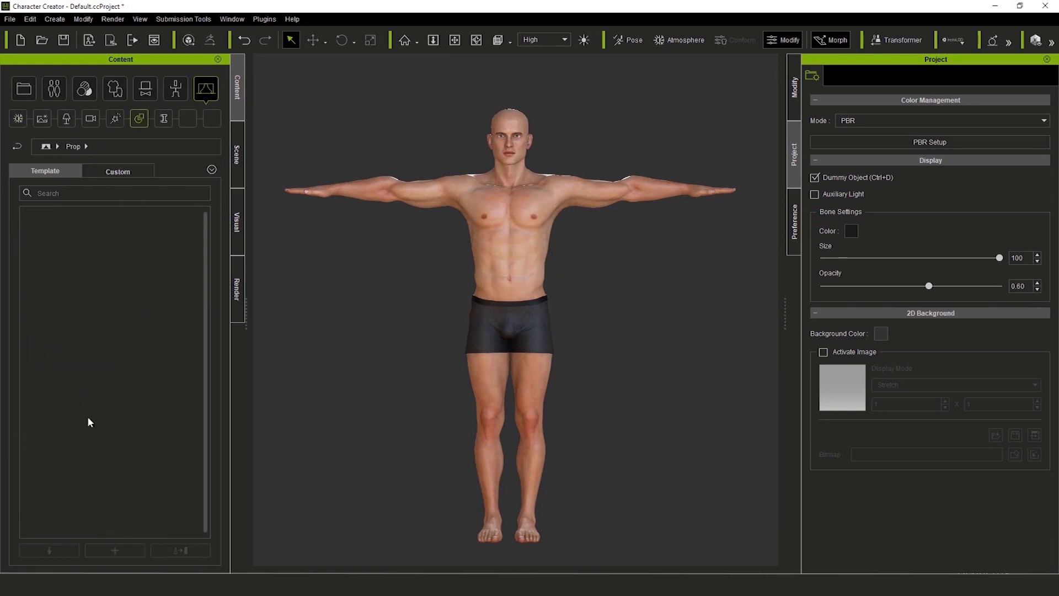
mouse_move(157, 339)
drag(157, 339, 462, 400)
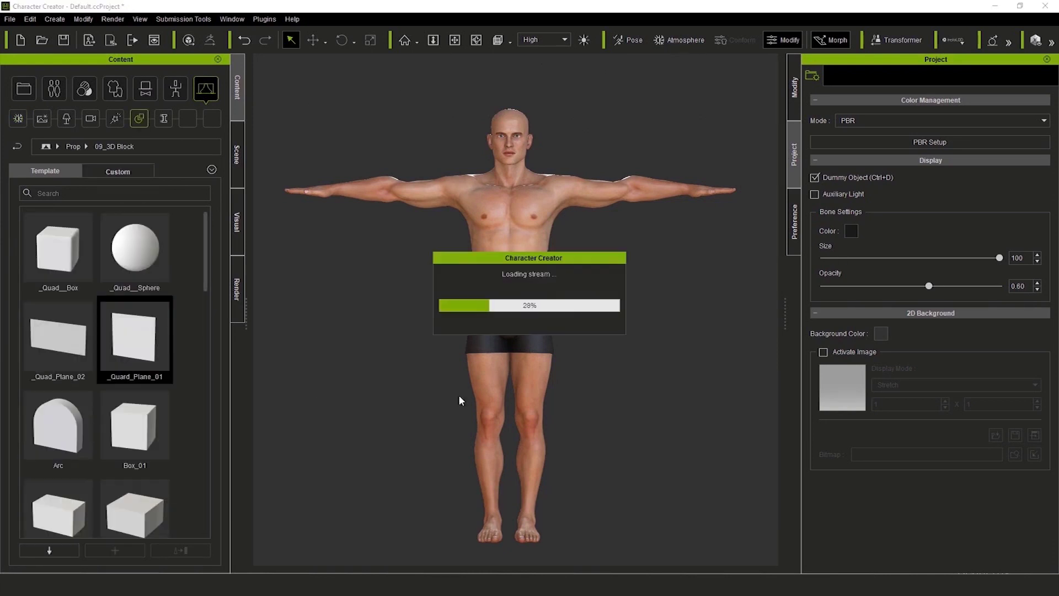
- Scale the plane down around the character to about 45.7 in X and 66.3 in Z
scroll(572, 415, down, 3)
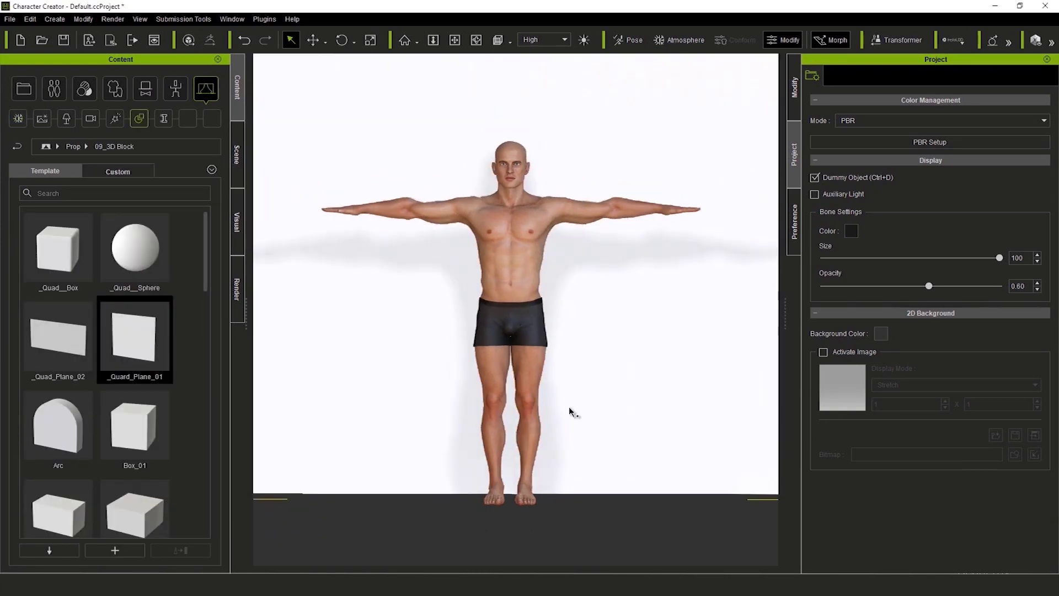
key(Home)
key(r)
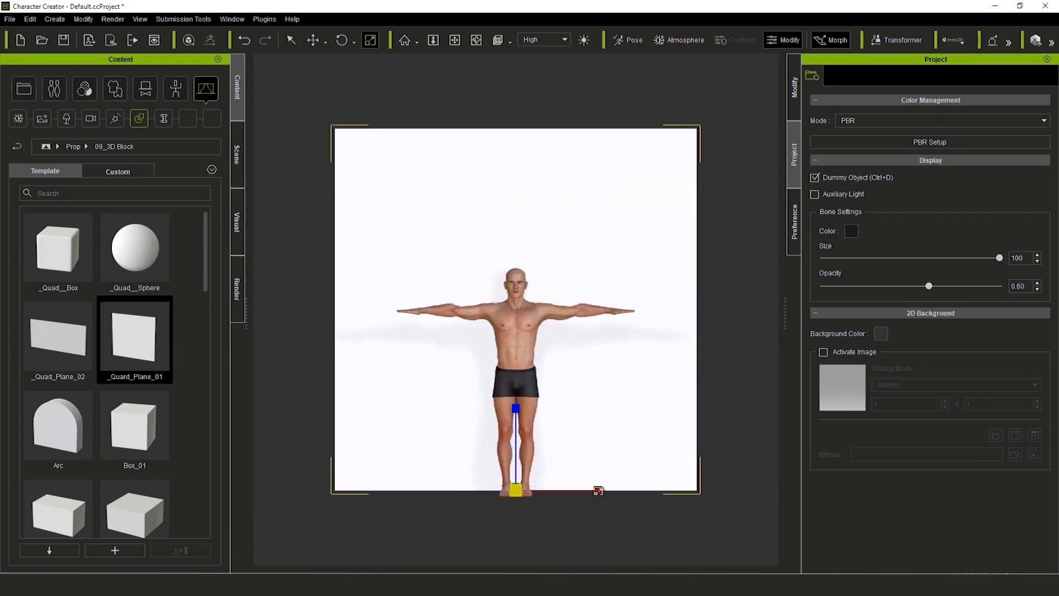
drag(598, 490, 543, 491)
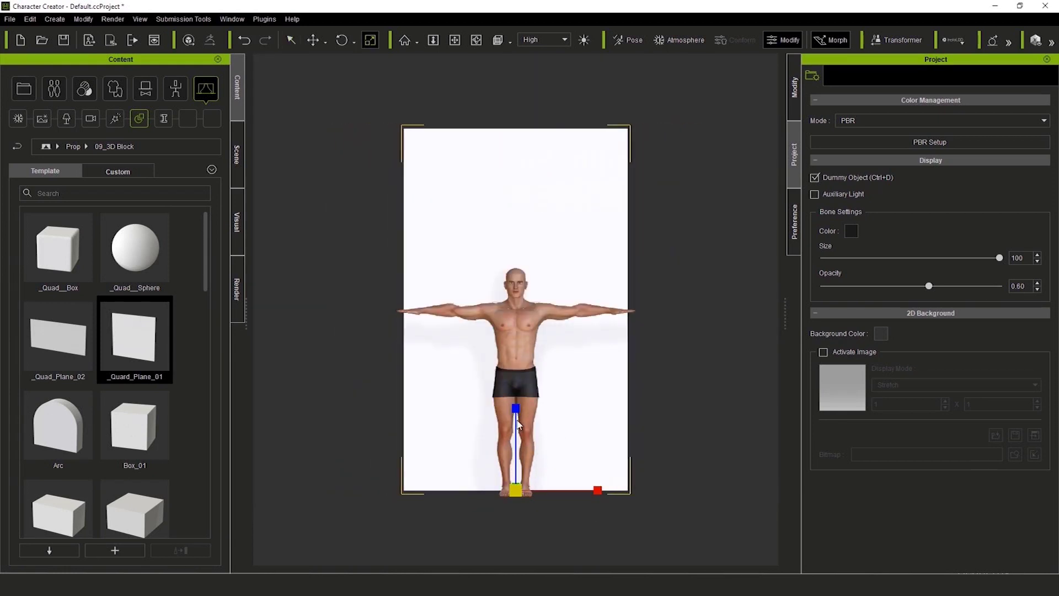
drag(519, 424, 520, 456)
drag(596, 489, 564, 490)
- Load the image named front as the Base Color texture of the plane's material
click(794, 87)
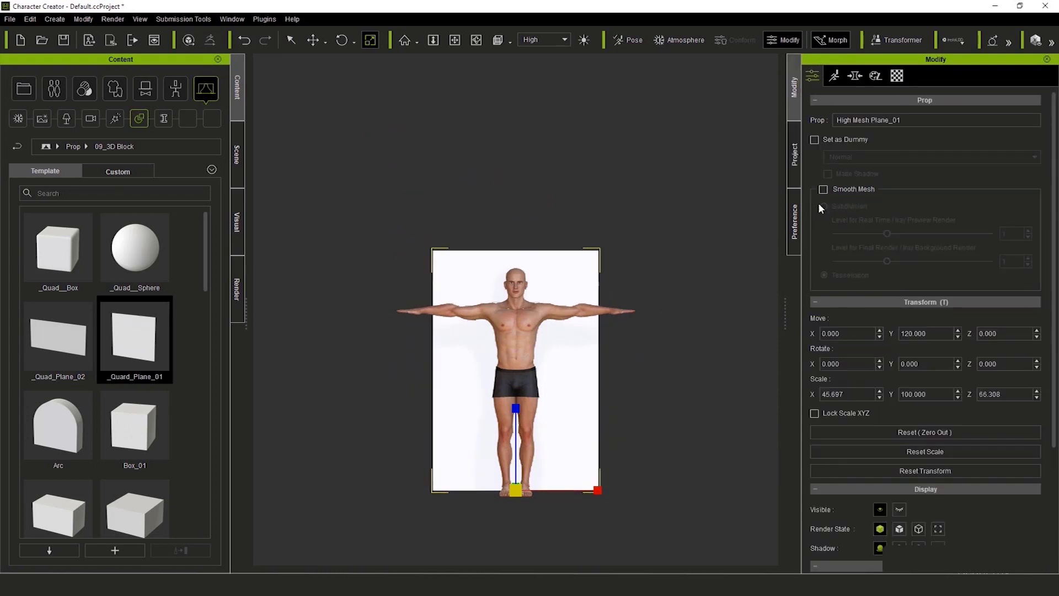
click(898, 75)
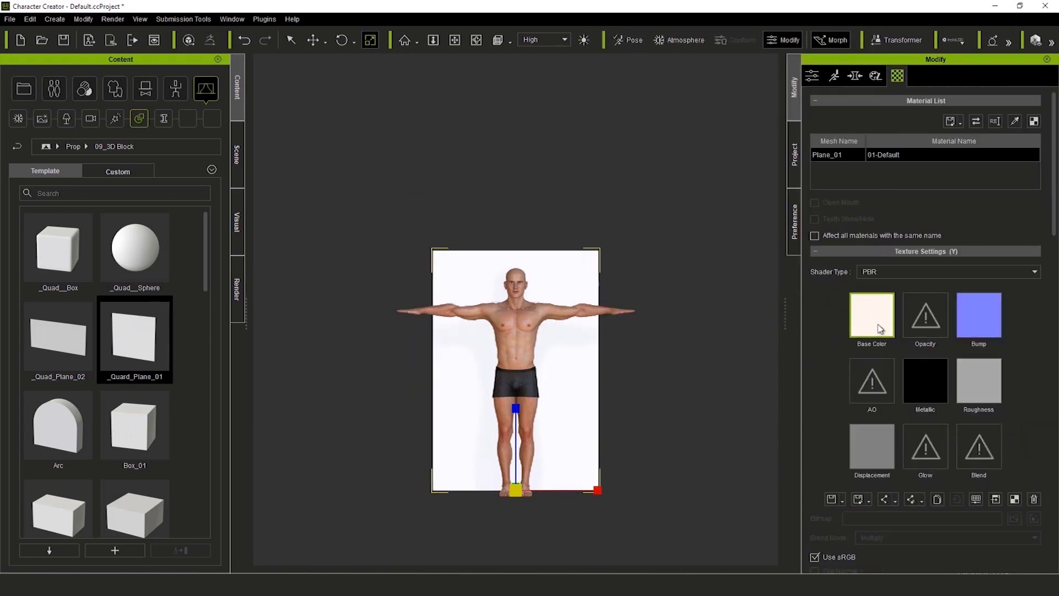
right_click(880, 330)
click(897, 334)
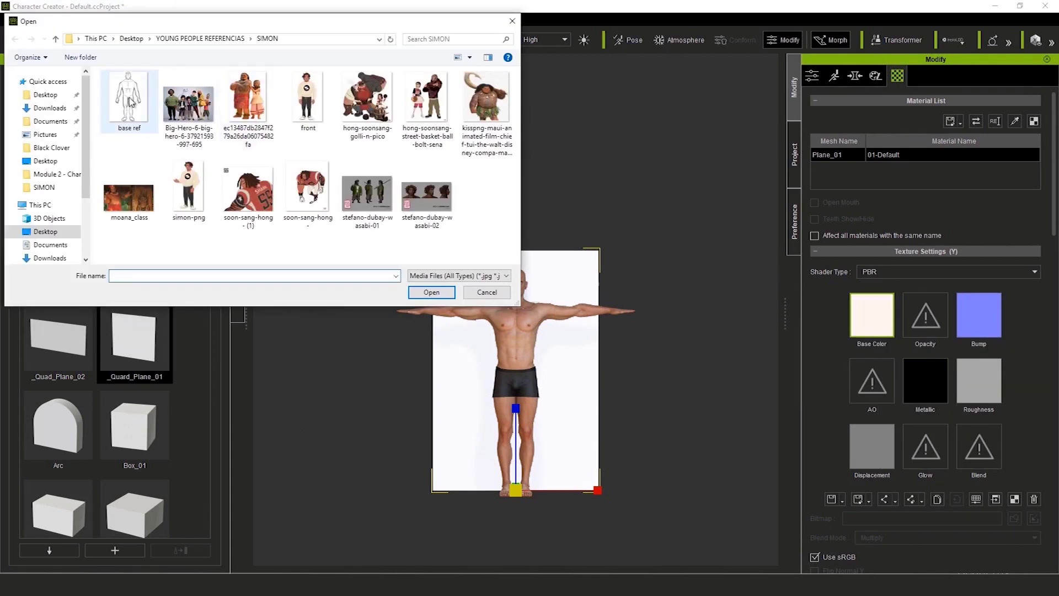
click(307, 98)
click(432, 292)
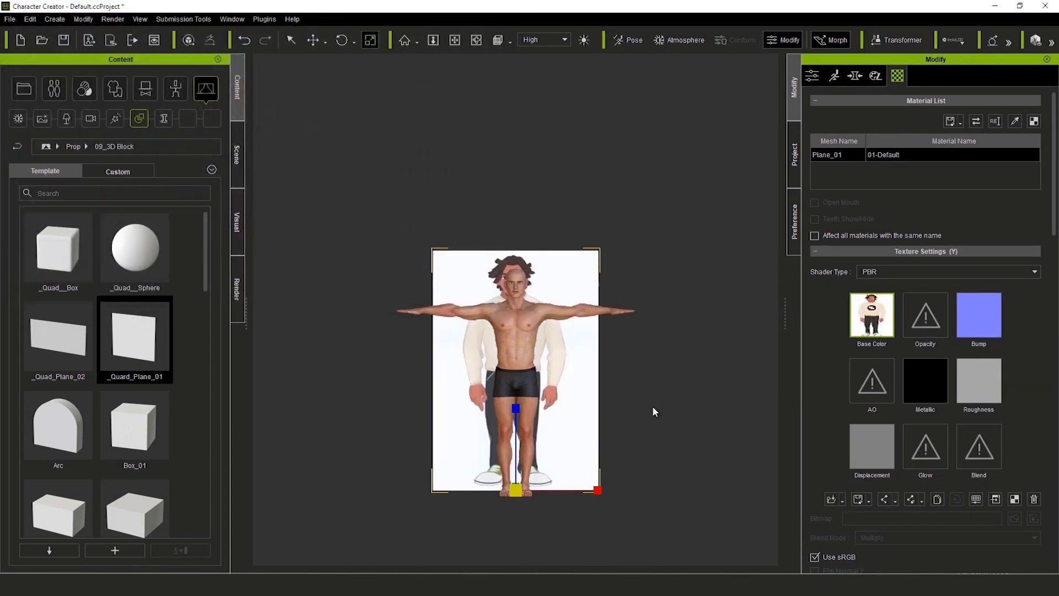
- Narrow the reference plane slightly and lower it to line the drawing up with the character's head and feet
scroll(584, 495, up, 2)
drag(598, 495, 590, 494)
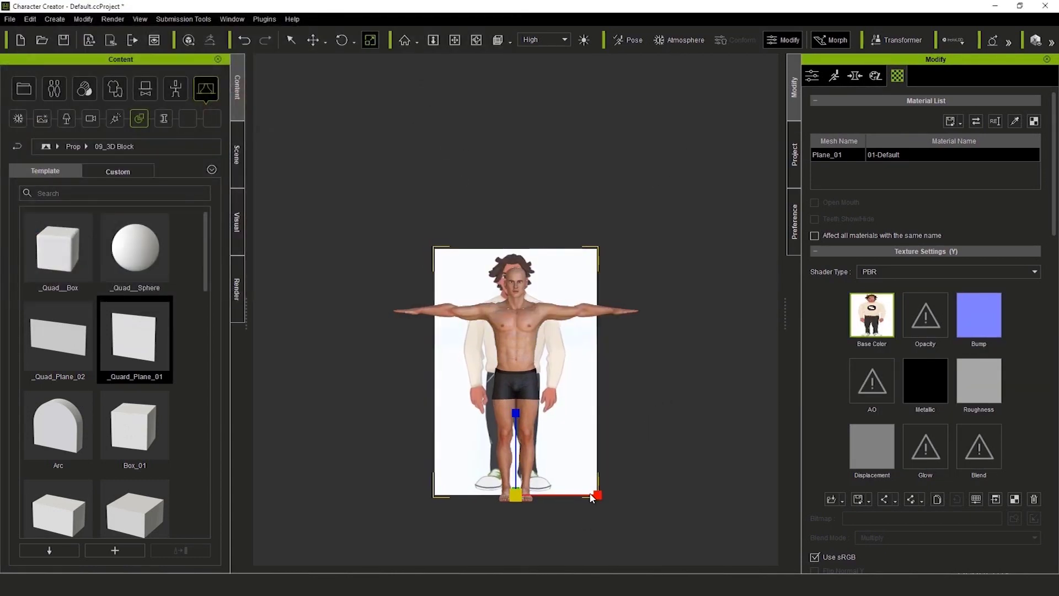
key(e)
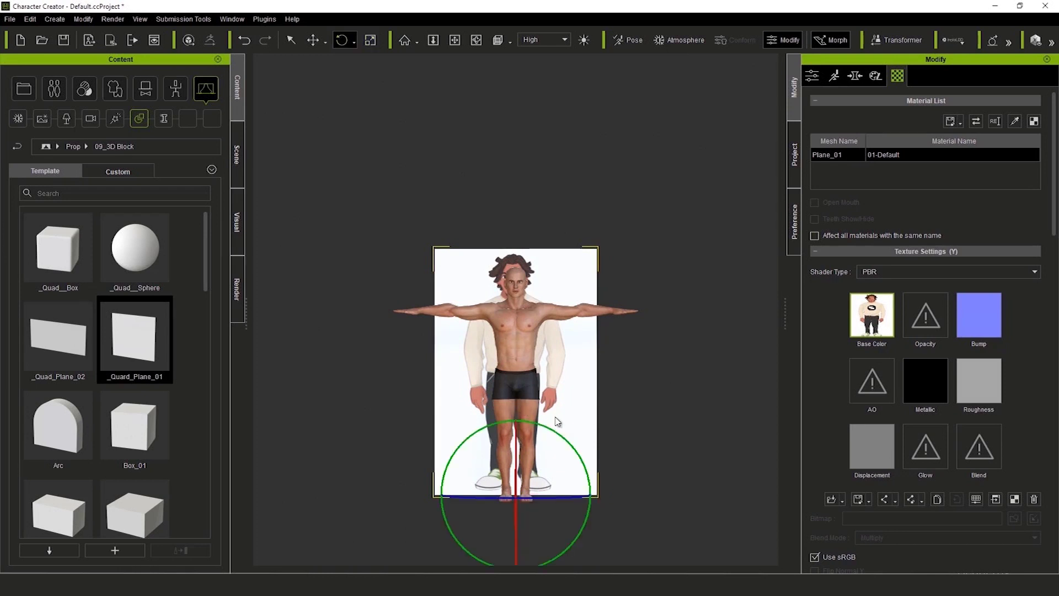
key(q)
key(w)
drag(517, 418, 518, 423)
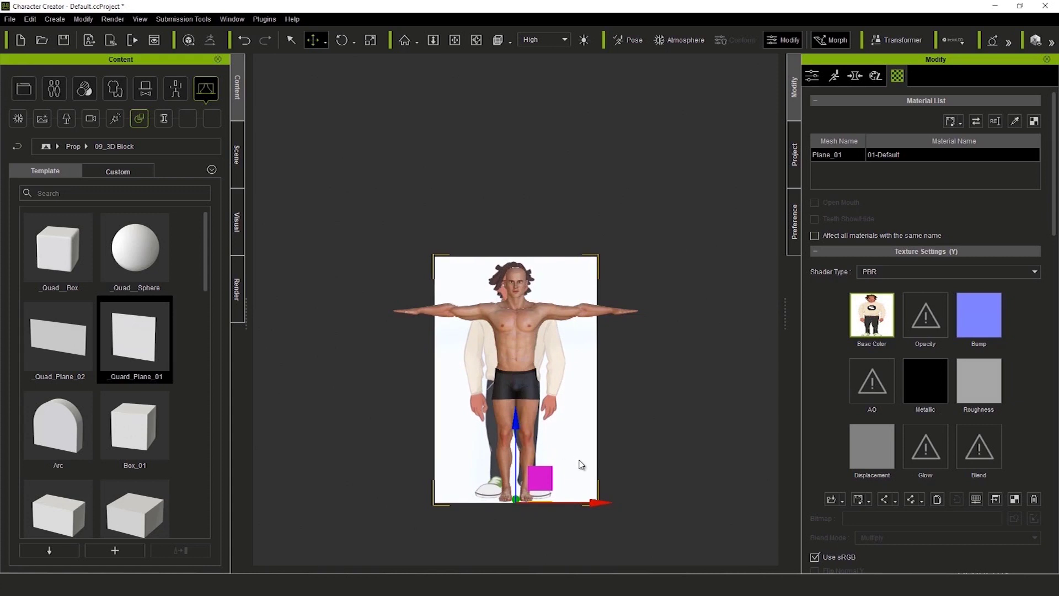
key(r)
drag(598, 504, 594, 504)
key(e)
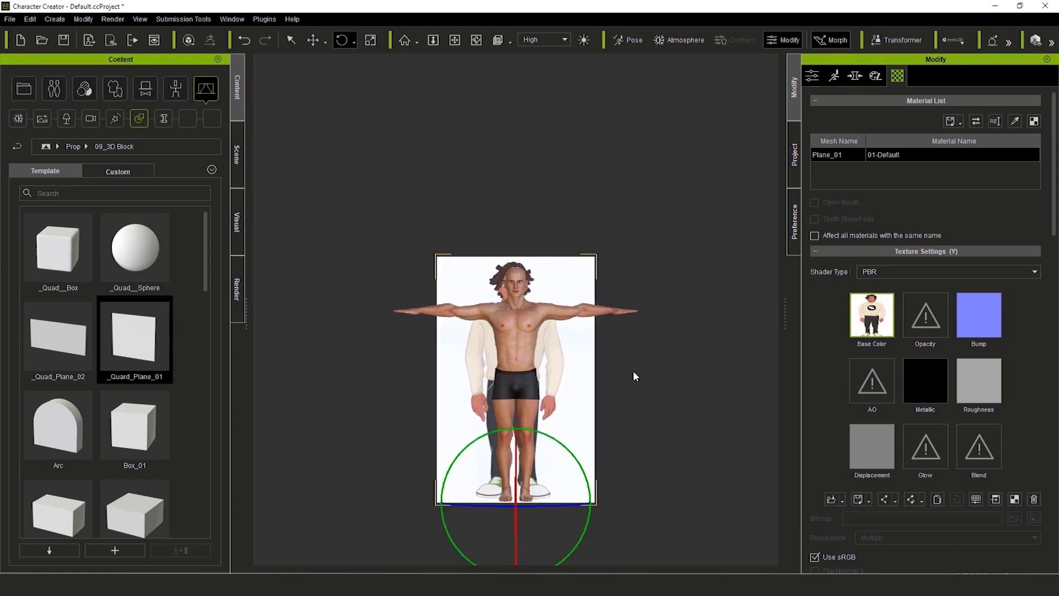
- Move the reference plane closer behind the character and fine-tune its sideways alignment and proportions in front view
key(f)
right_drag(341, 341, 558, 366)
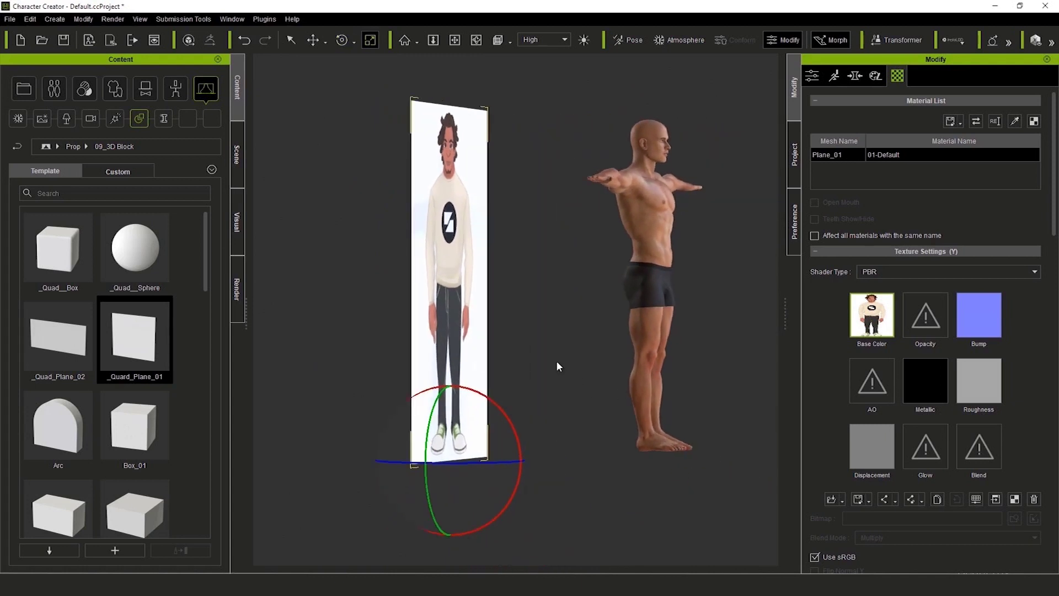
key(w)
drag(377, 458, 513, 475)
key(f)
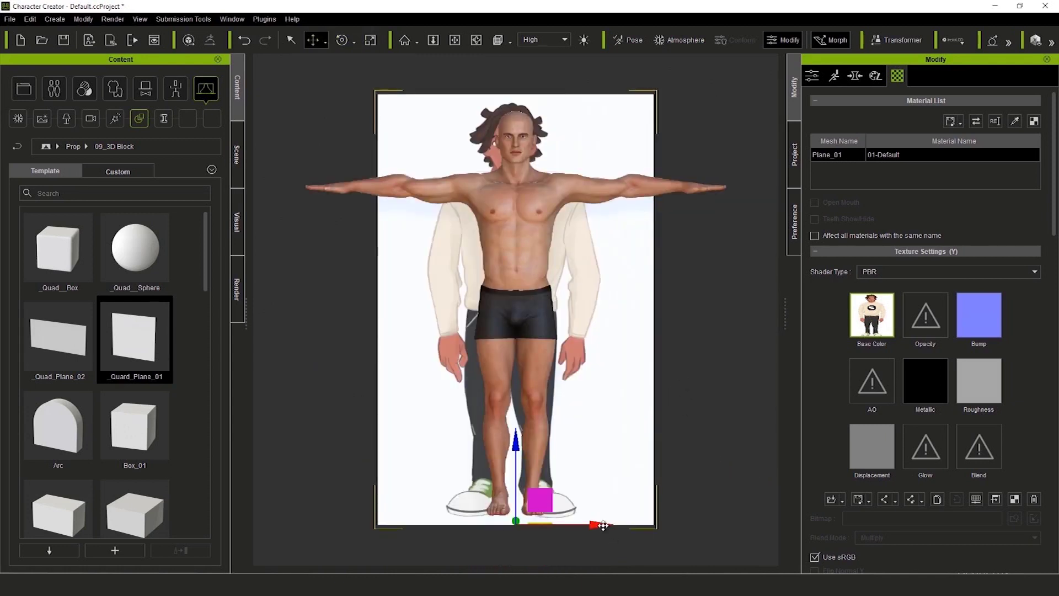
drag(603, 525, 601, 524)
key(r)
scroll(620, 346, up, 1)
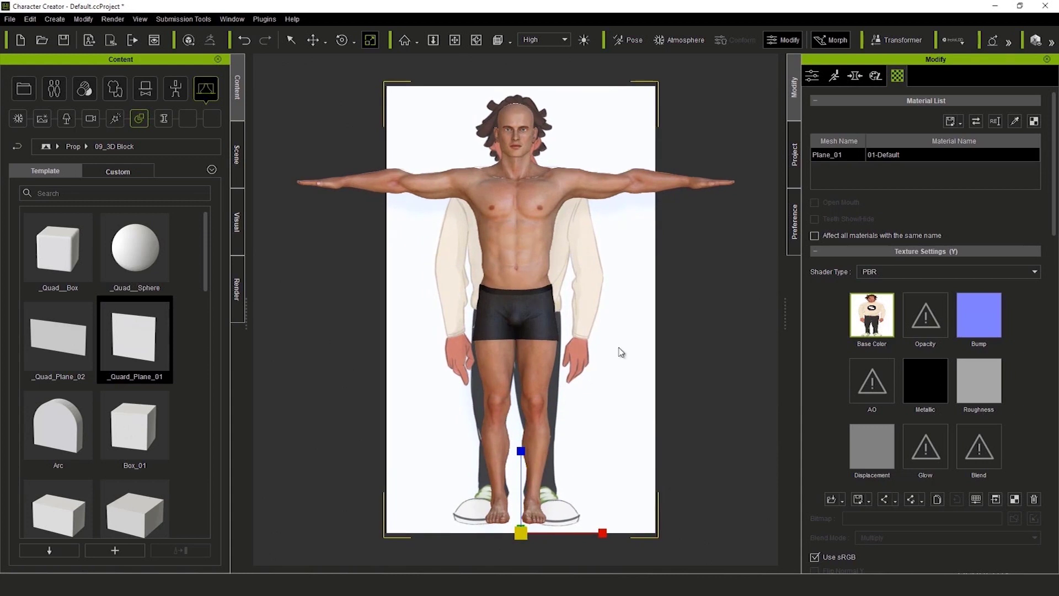
- Lock the High Mesh Plane_01 prop in the scene list and make the CC_Base avatar the active selection
click(238, 154)
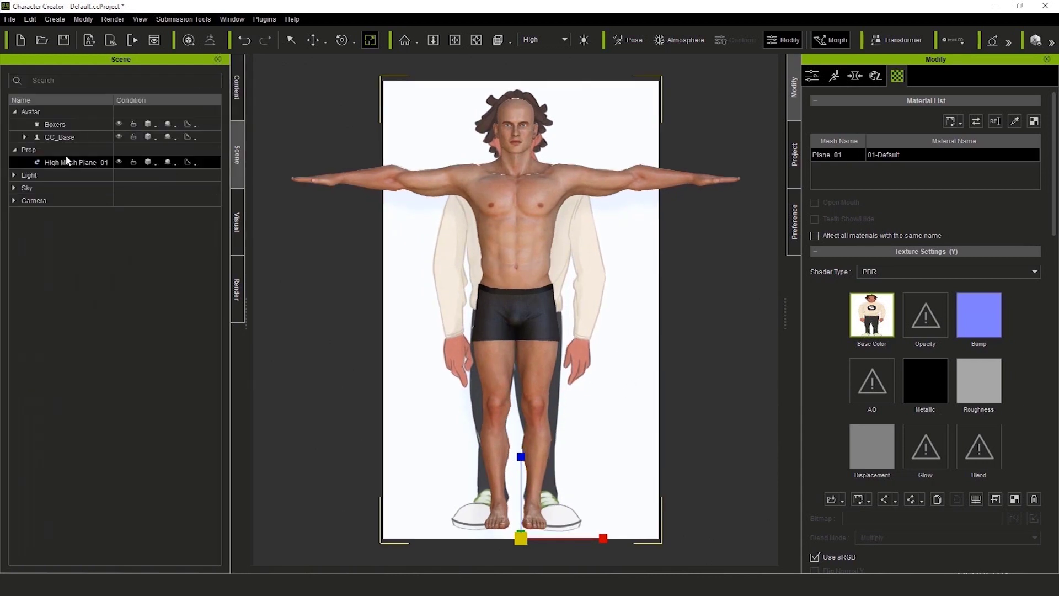
click(132, 164)
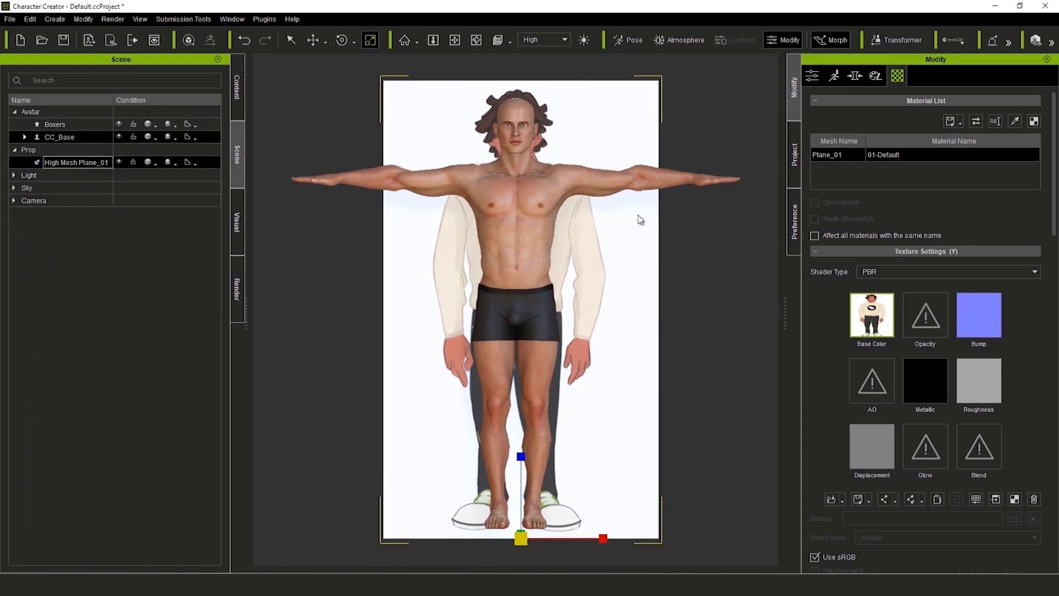
click(637, 262)
scroll(600, 238, up, 1)
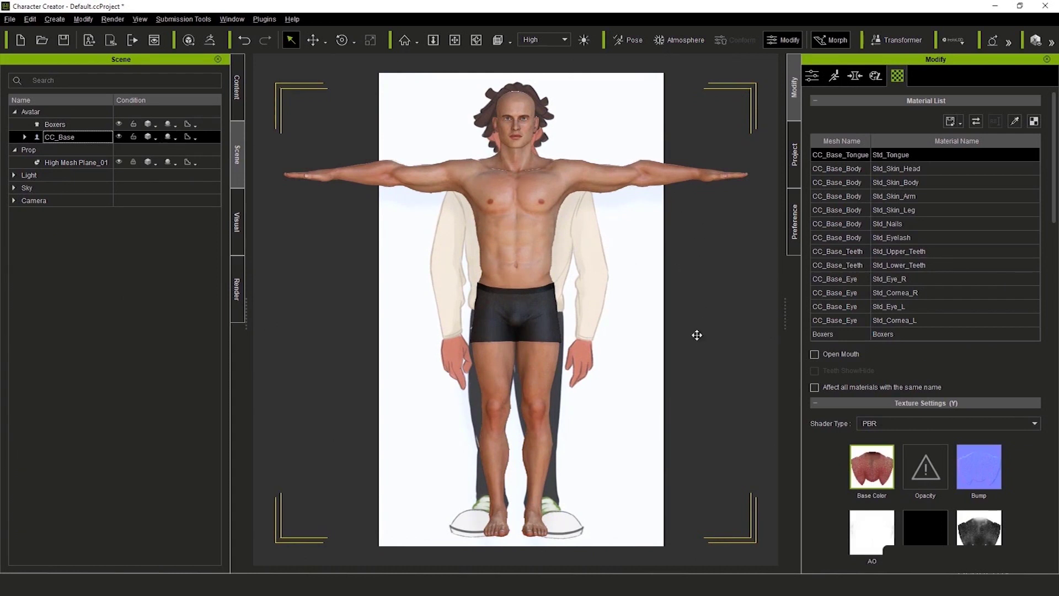
- Show the avatar's Chest morphs and set Chest Depth to 25, checking the body from the side
click(855, 76)
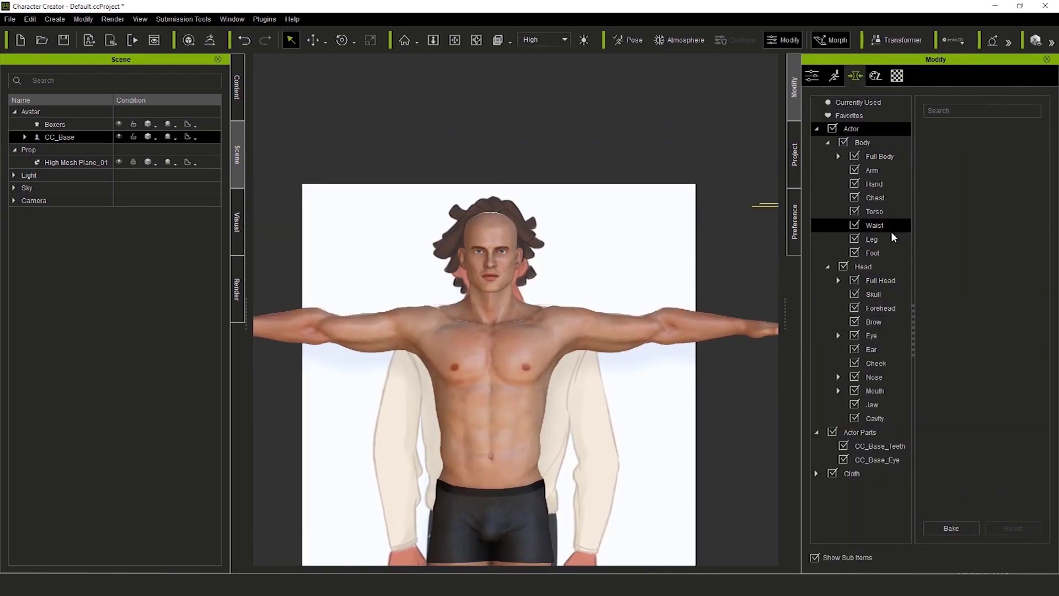
click(876, 198)
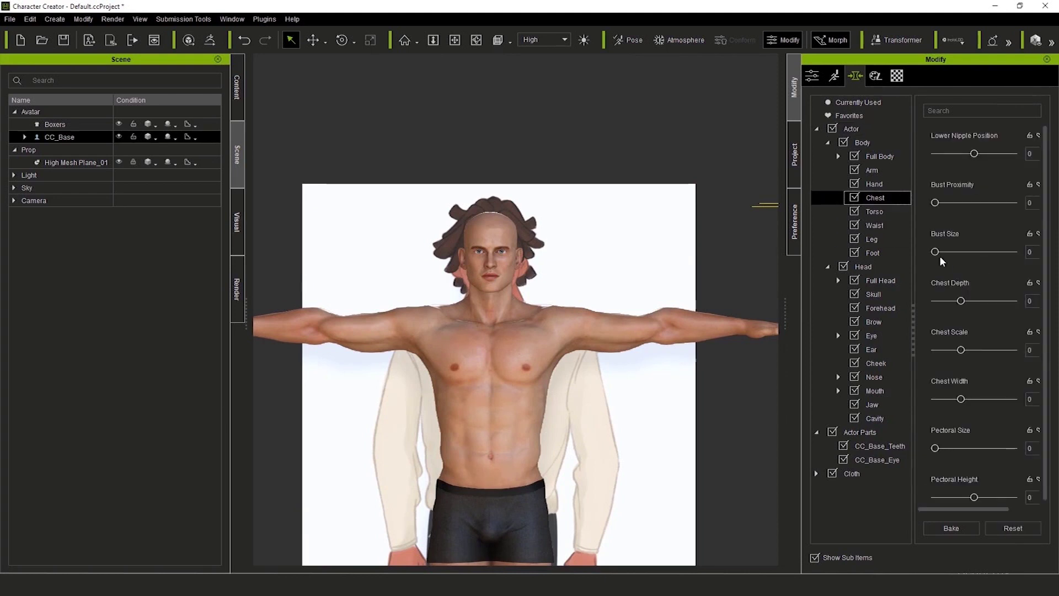
drag(964, 303, 985, 304)
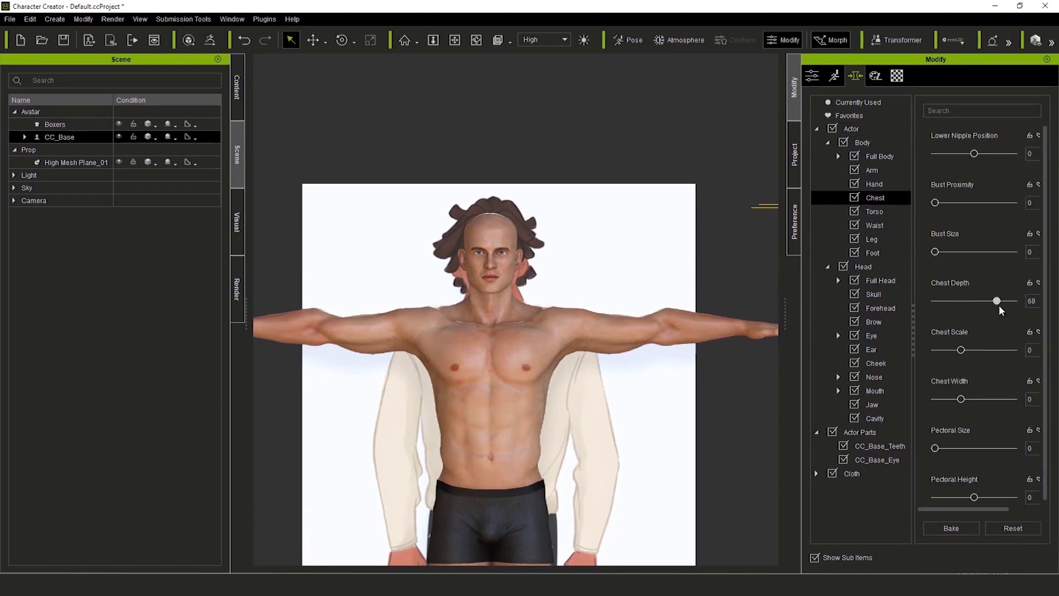
right_drag(418, 453, 711, 419)
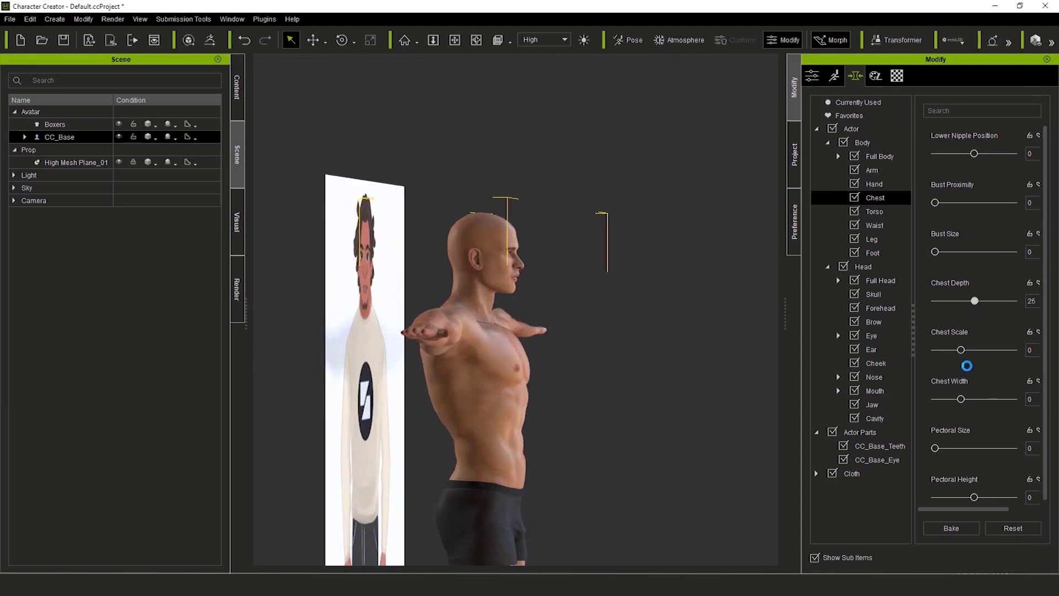
- Set the Chest Scale morph to 23 and lower Pectoral Height to about -44
drag(961, 350, 973, 353)
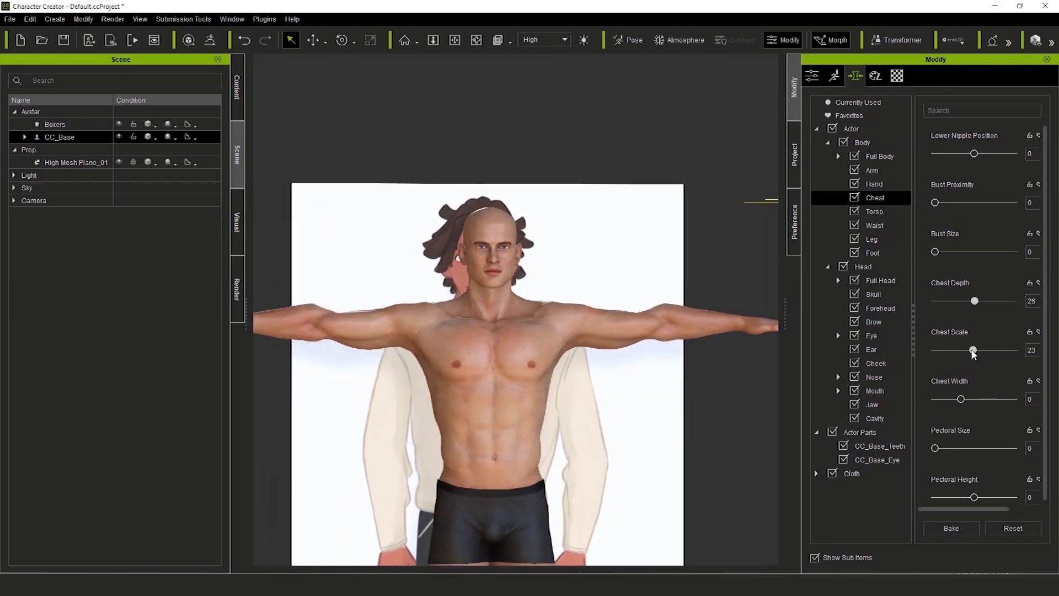
drag(974, 495, 963, 496)
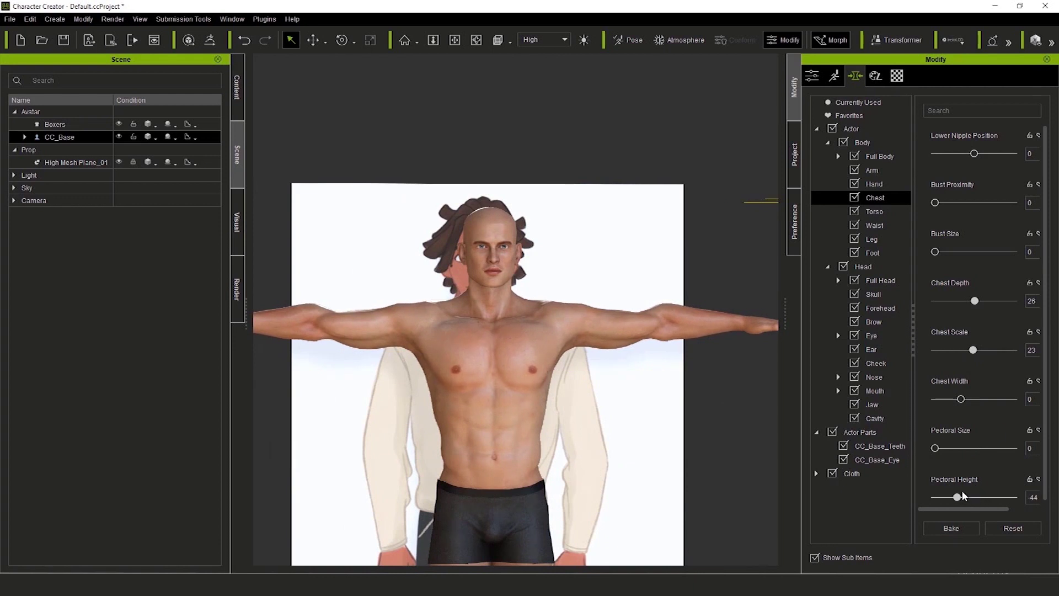
scroll(998, 415, down, 2)
scroll(972, 266, up, 2)
- Select the avatar's upper arm and start editing the pose
click(890, 172)
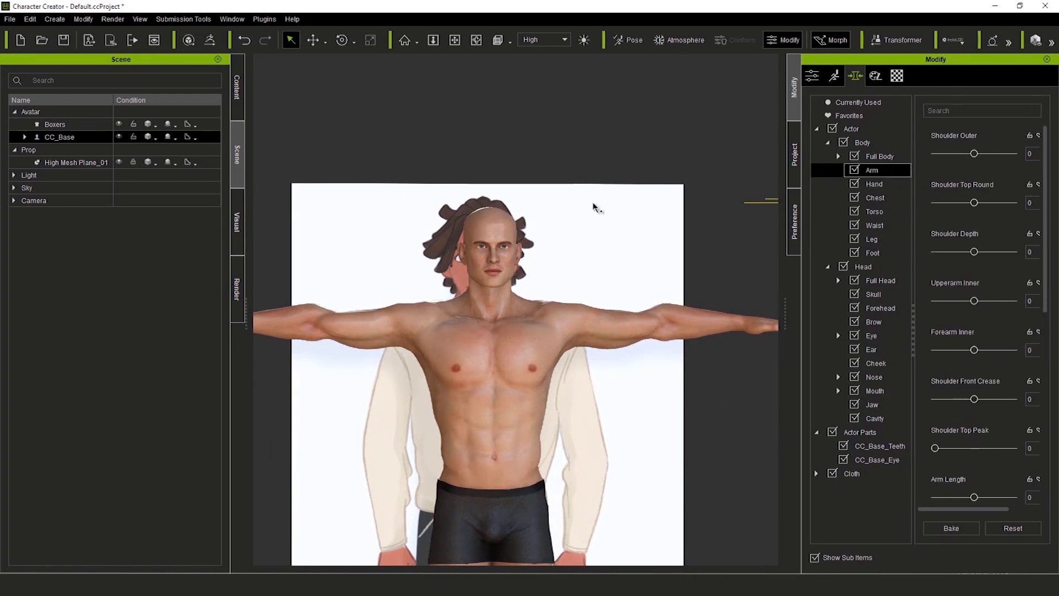
right_drag(593, 212, 552, 292)
click(535, 296)
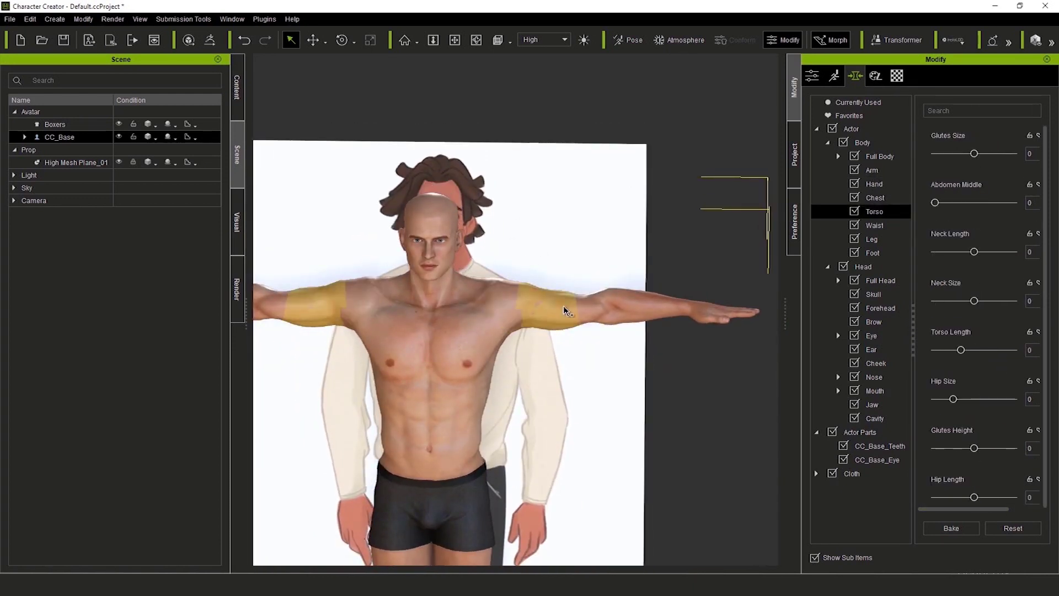
click(546, 306)
click(834, 75)
click(910, 128)
- Try to rotate the avatar's upper arm downward, then undo the rotation
key(w)
scroll(692, 374, down, 1)
right_drag(622, 374, 614, 348)
key(e)
drag(569, 284, 654, 338)
key(ctrl+z)
- Enable Mirror in the IK settings, rotate both upper arms down beside the body, and close the pose editor
click(926, 207)
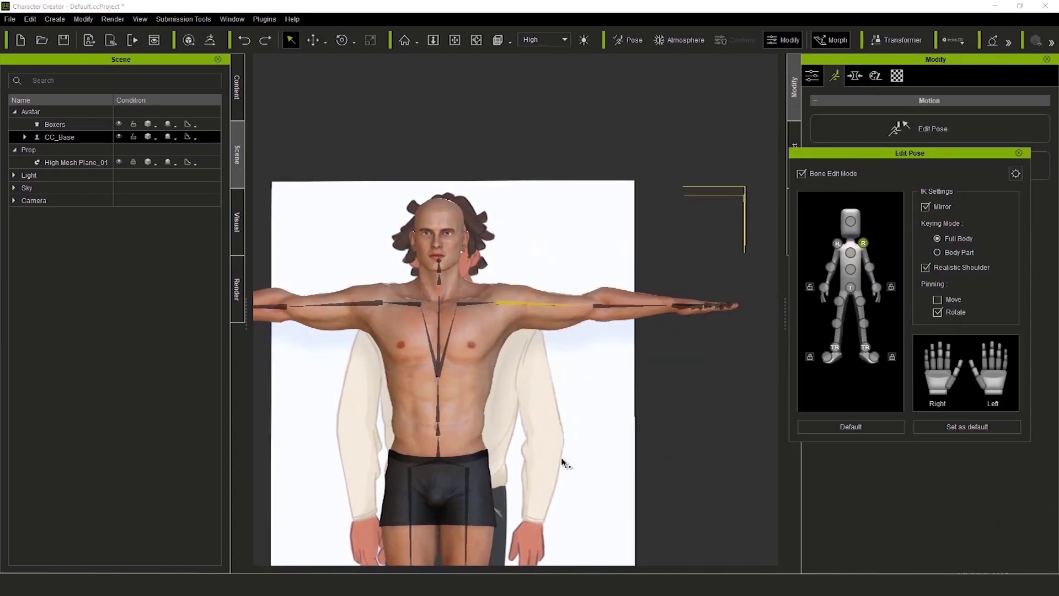
middle_drag(563, 461, 602, 399)
key(e)
drag(600, 209, 604, 251)
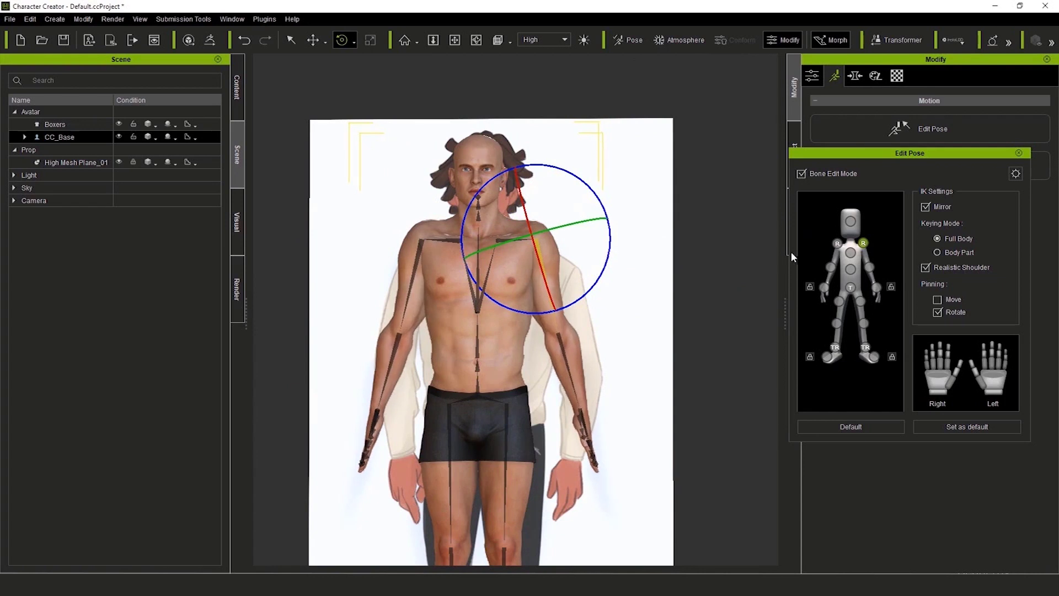
key(w)
key(f)
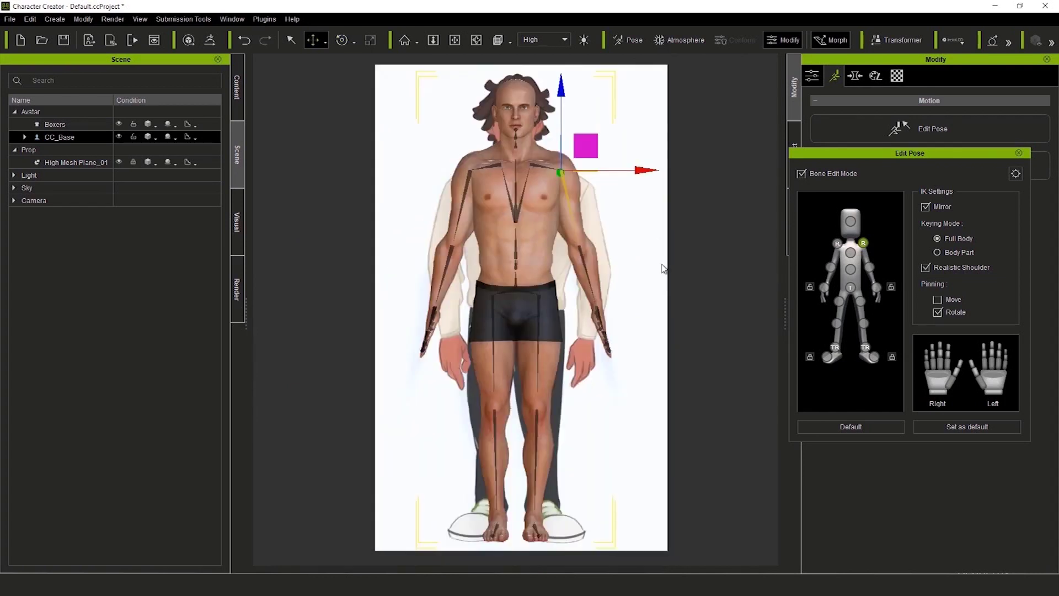
middle_drag(657, 217, 637, 260)
scroll(636, 258, up, 3)
click(1019, 153)
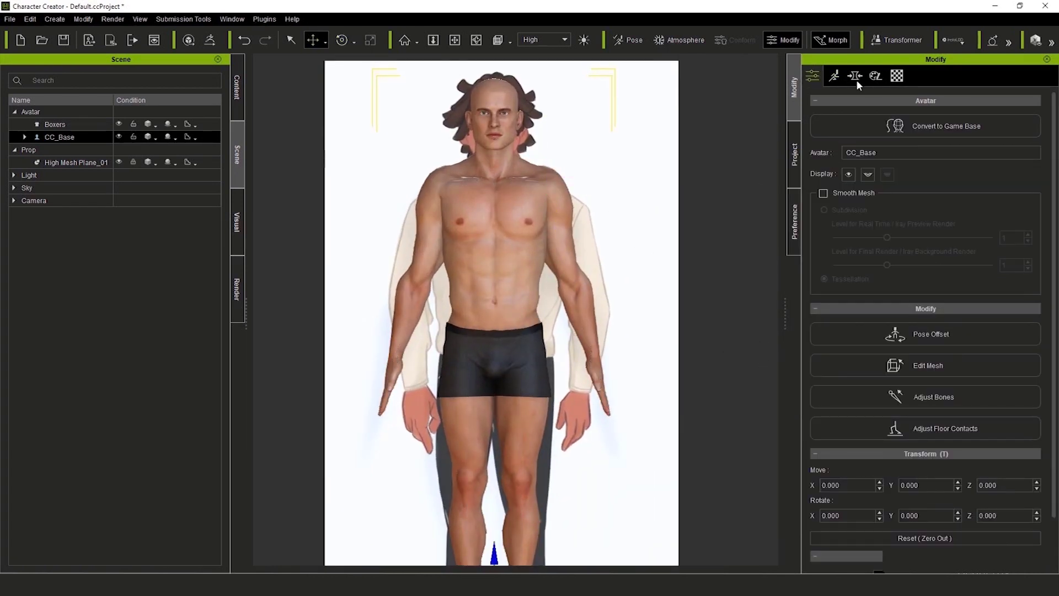
- Reset the avatar to its default T-pose and close the pose editor
click(856, 77)
click(834, 77)
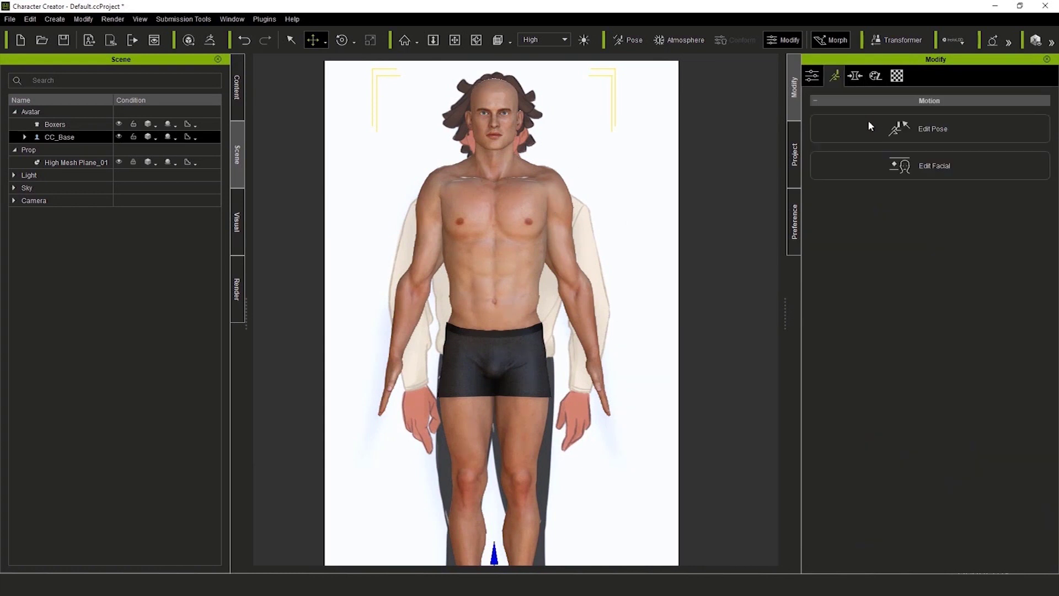
click(916, 129)
click(883, 427)
click(1019, 153)
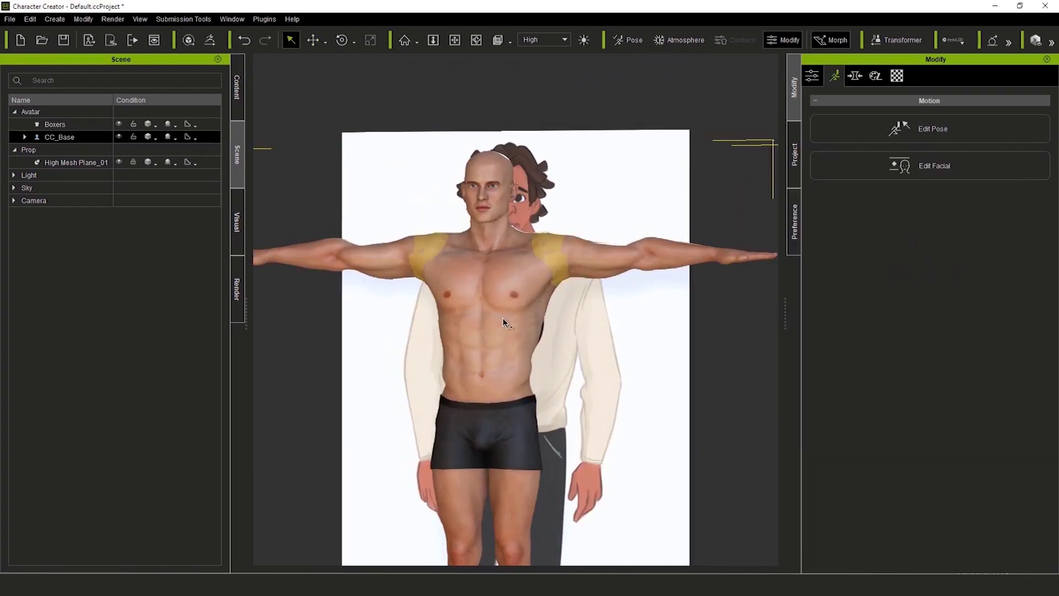
- Compare the avatar with the reference, set the Torso Length morph to -27 and the Hip Size morph to 16
drag(560, 259, 663, 253)
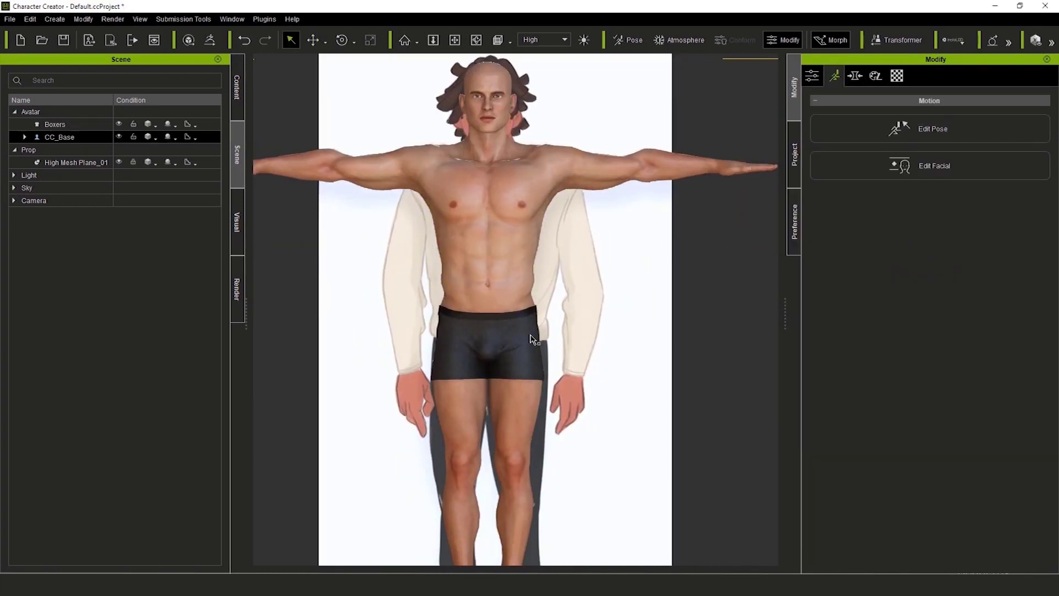
drag(535, 381, 680, 355)
middle_drag(629, 325, 613, 168)
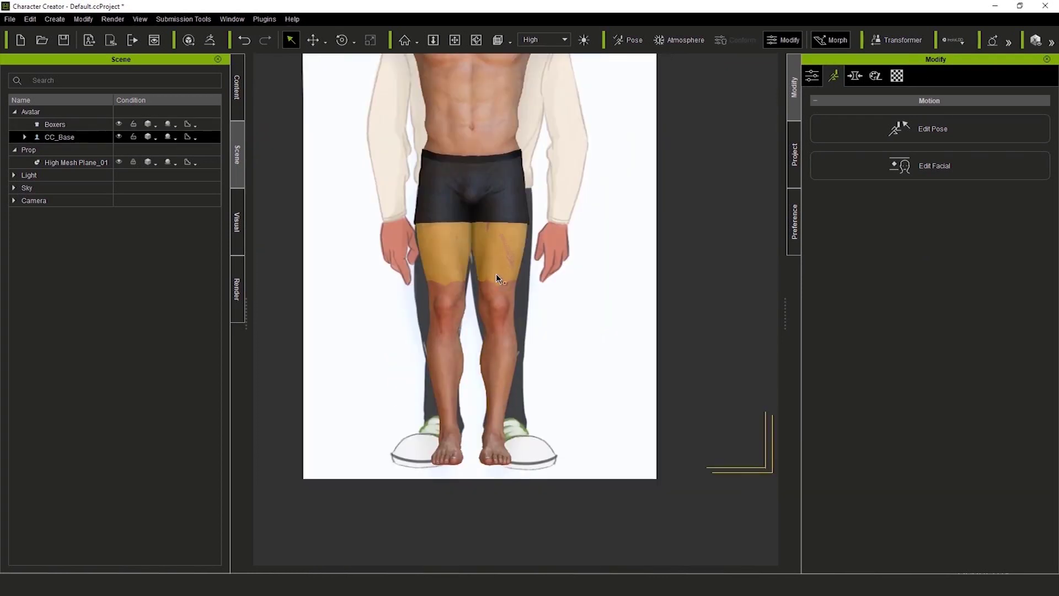
right_drag(552, 386, 354, 300)
middle_drag(635, 94, 661, 291)
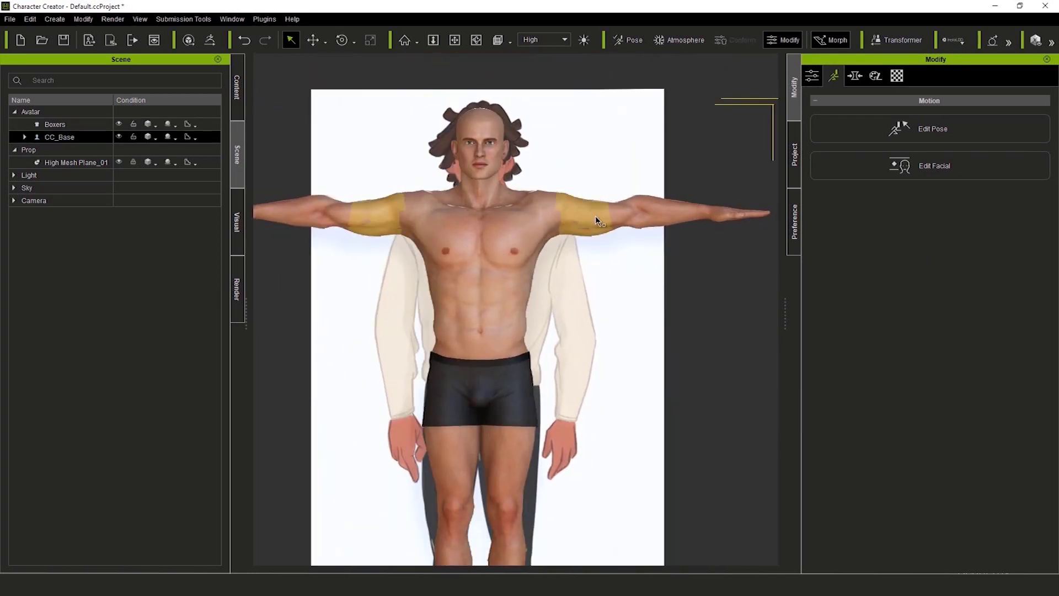
click(854, 77)
click(890, 212)
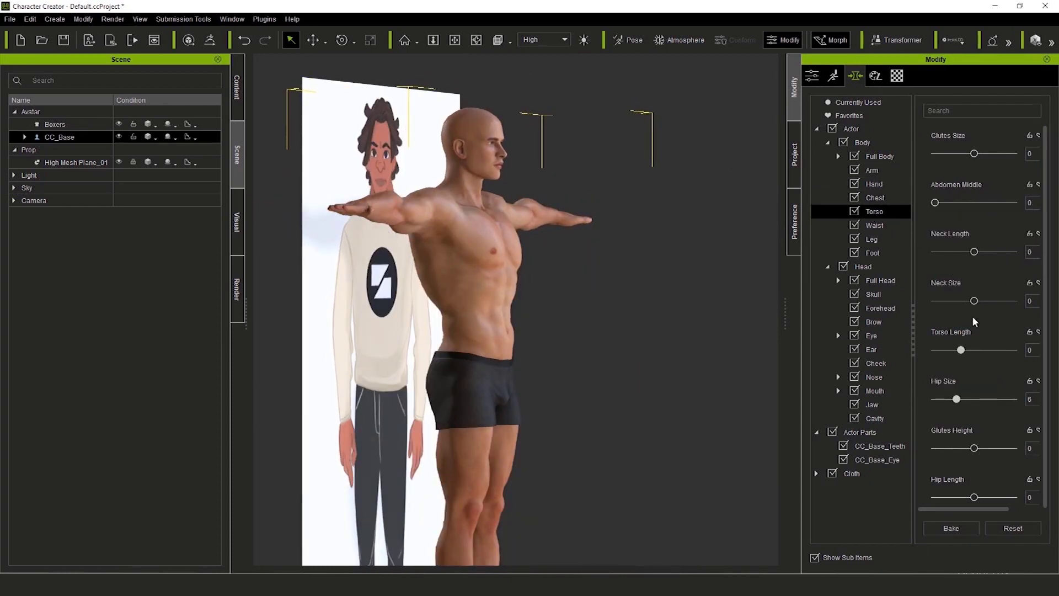
drag(964, 350, 939, 353)
drag(957, 399, 974, 401)
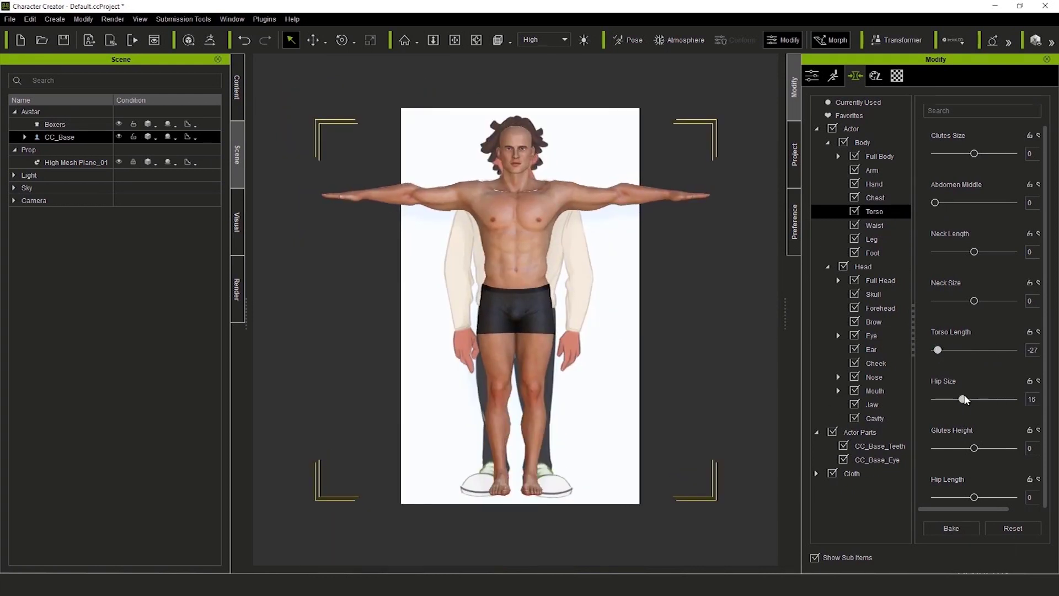
scroll(976, 453, down, 1)
drag(984, 489, 895, 476)
- Adjust the waist morphs, setting Love Handles to 0, Abdomen Depth to 100 and Waist Width to about 54
click(875, 225)
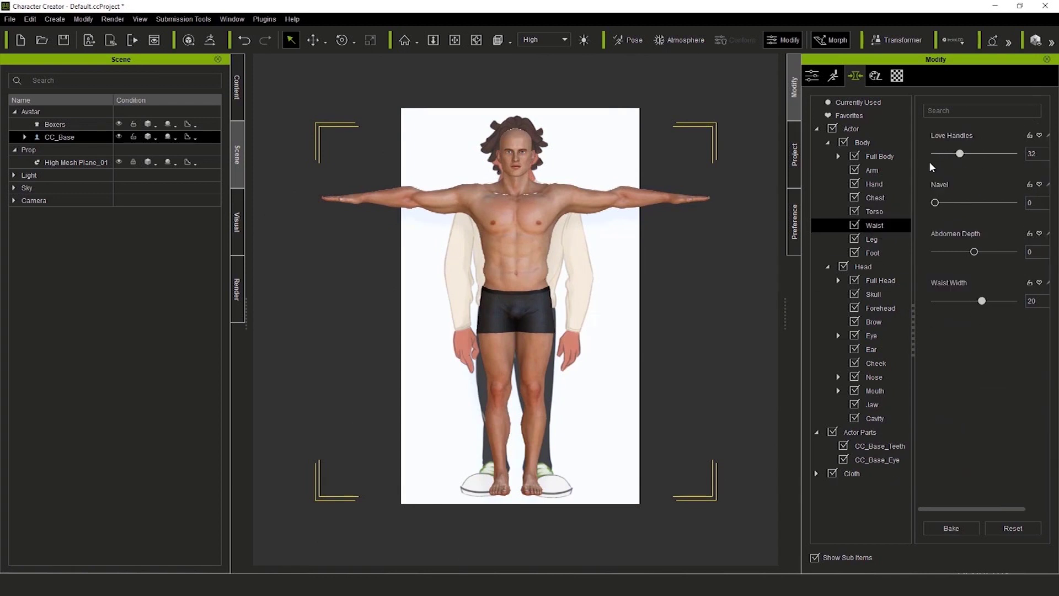
scroll(614, 303, up, 3)
right_drag(514, 318, 583, 304)
drag(935, 203, 998, 219)
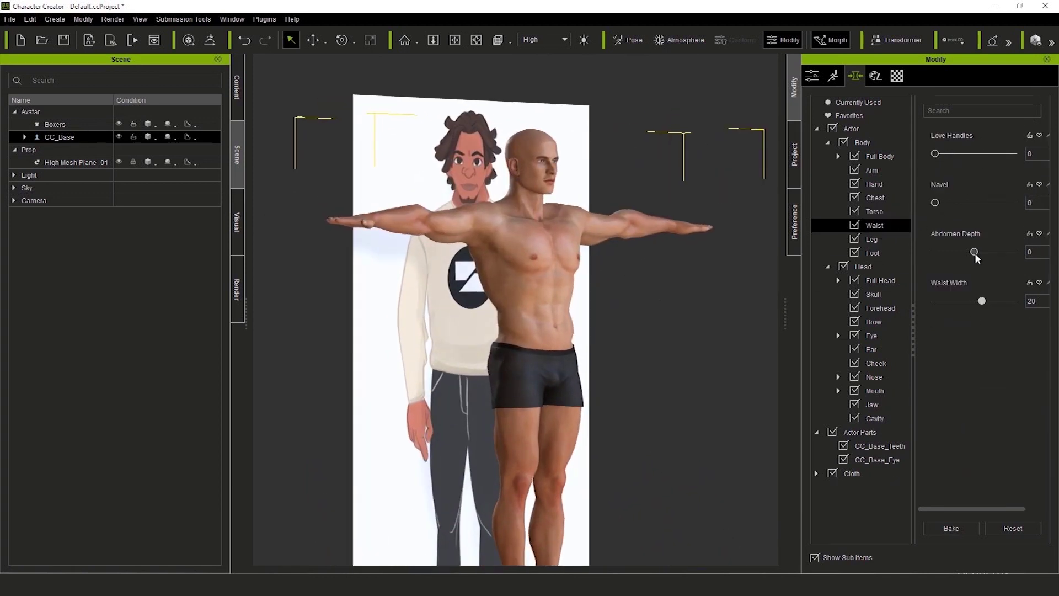
right_drag(642, 368, 729, 358)
drag(982, 301, 929, 307)
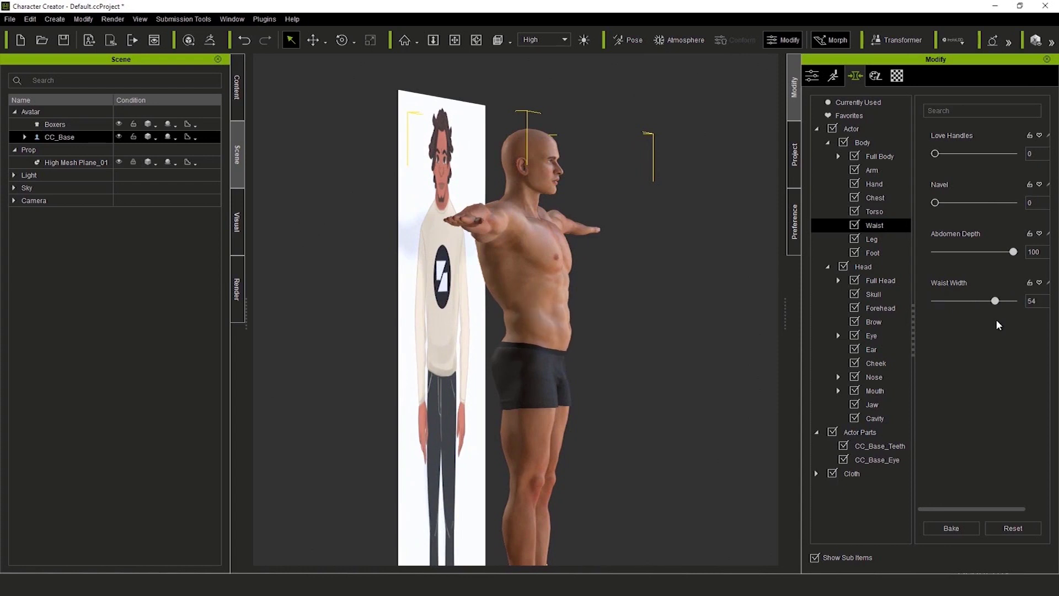
drag(999, 326, 987, 324)
right_drag(765, 353, 679, 348)
- Adjust the leg morphs against the reference, setting Pelvis Width to 72 and Shin Size to -3, and open the foot morphs
click(872, 239)
middle_drag(667, 381, 612, 170)
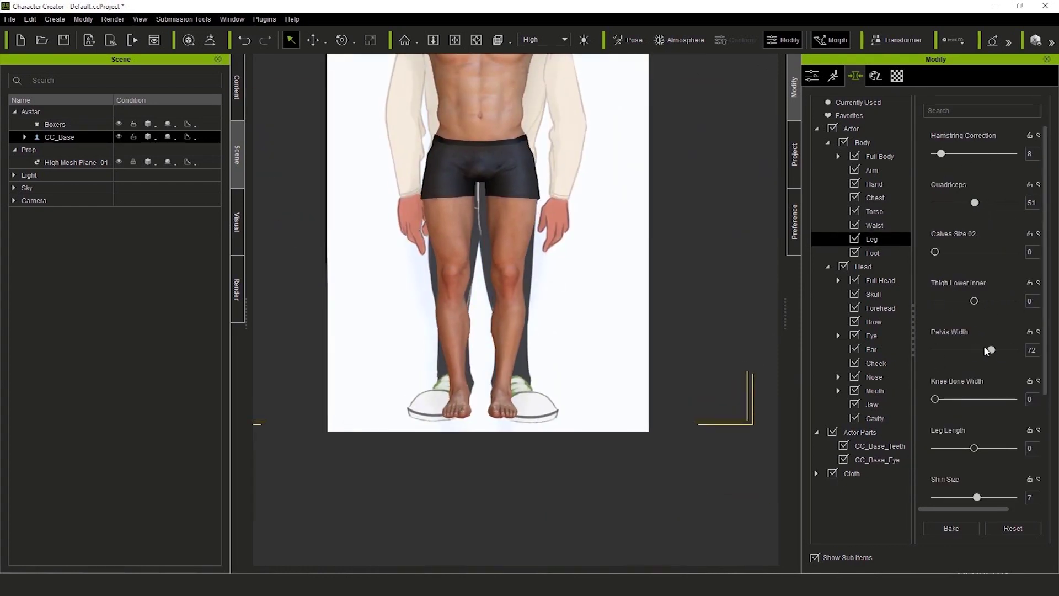
drag(978, 497, 973, 497)
scroll(973, 497, down, 5)
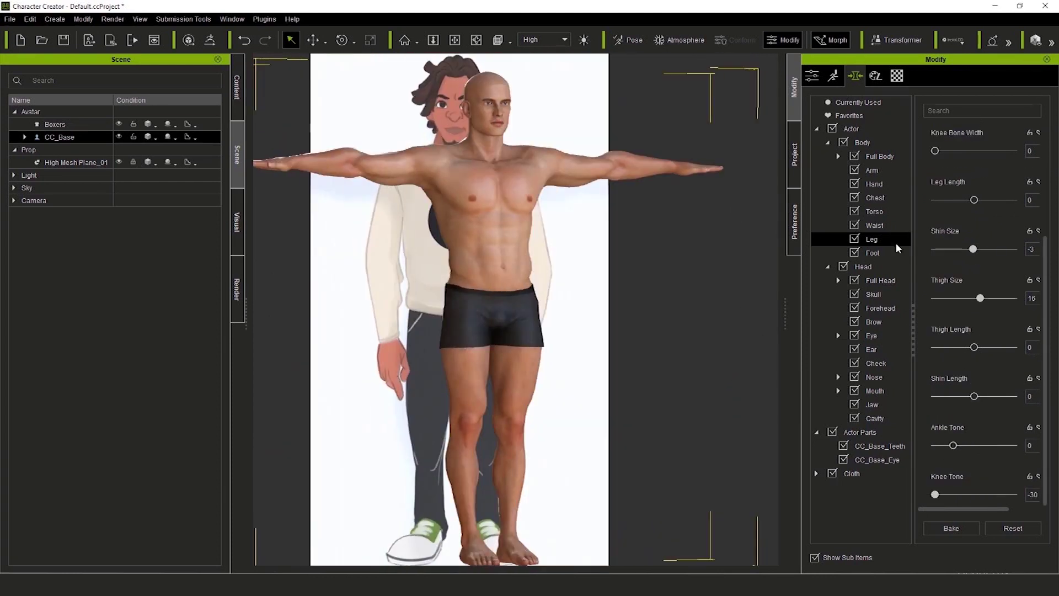
click(897, 253)
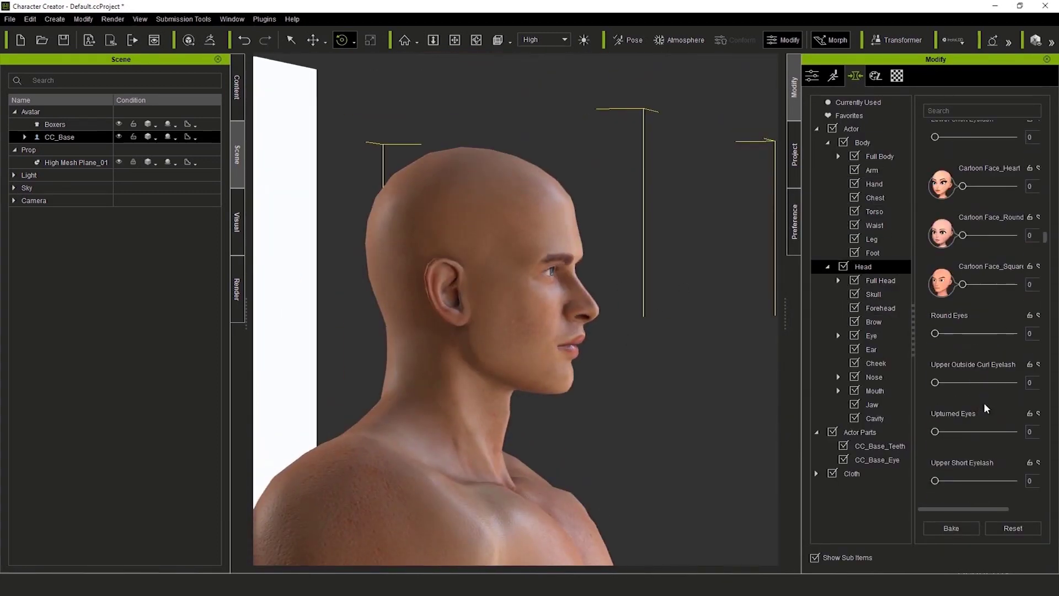
- Browse the head morphs and try out Ear Angle Top and Eyeball Forward-Back Left
scroll(984, 403, down, 15)
scroll(977, 358, up, 10)
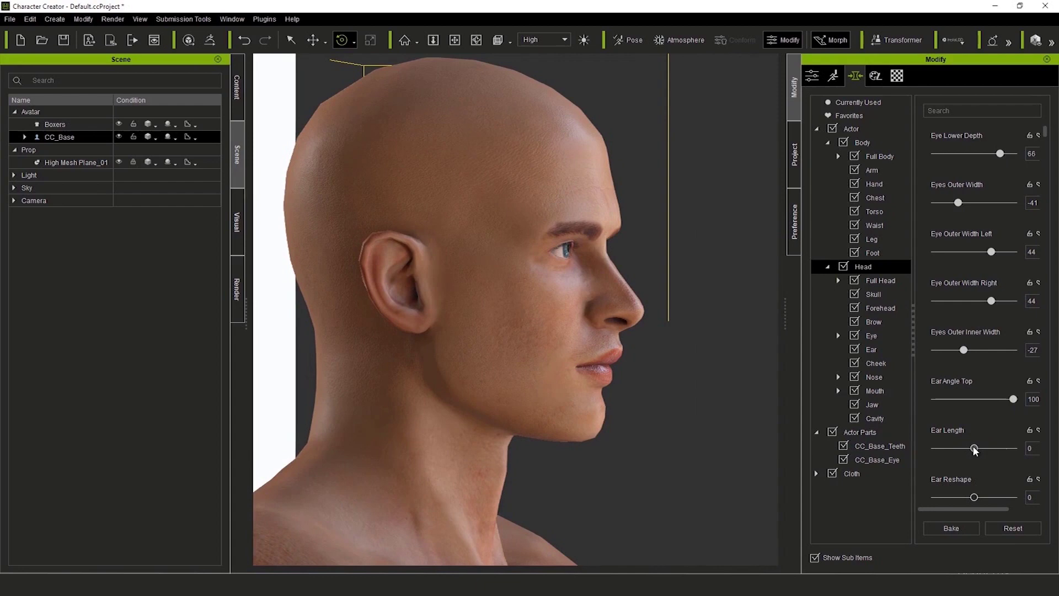
scroll(959, 419, down, 3)
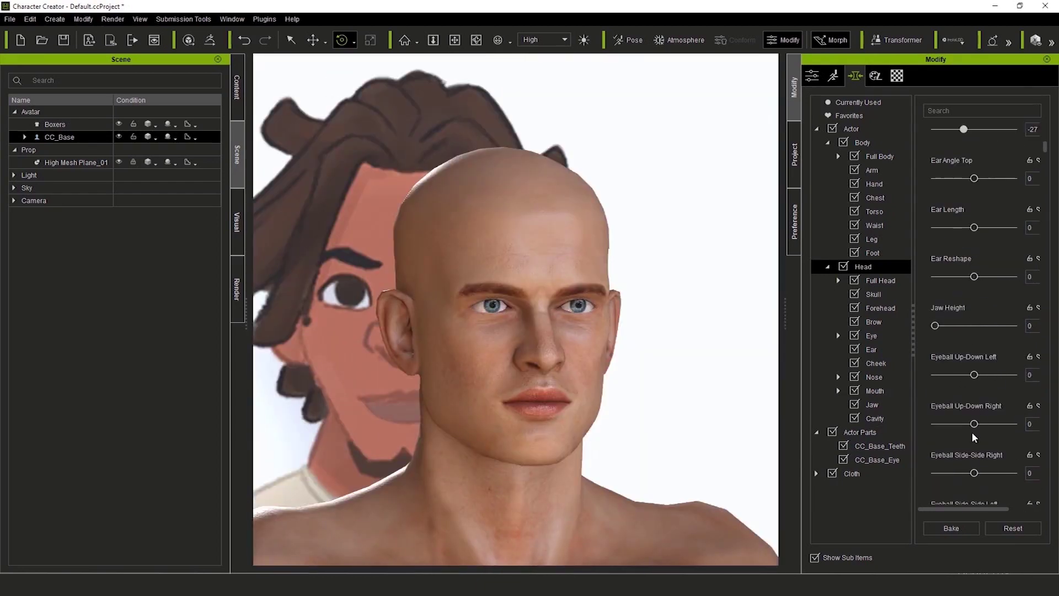
scroll(969, 438, down, 8)
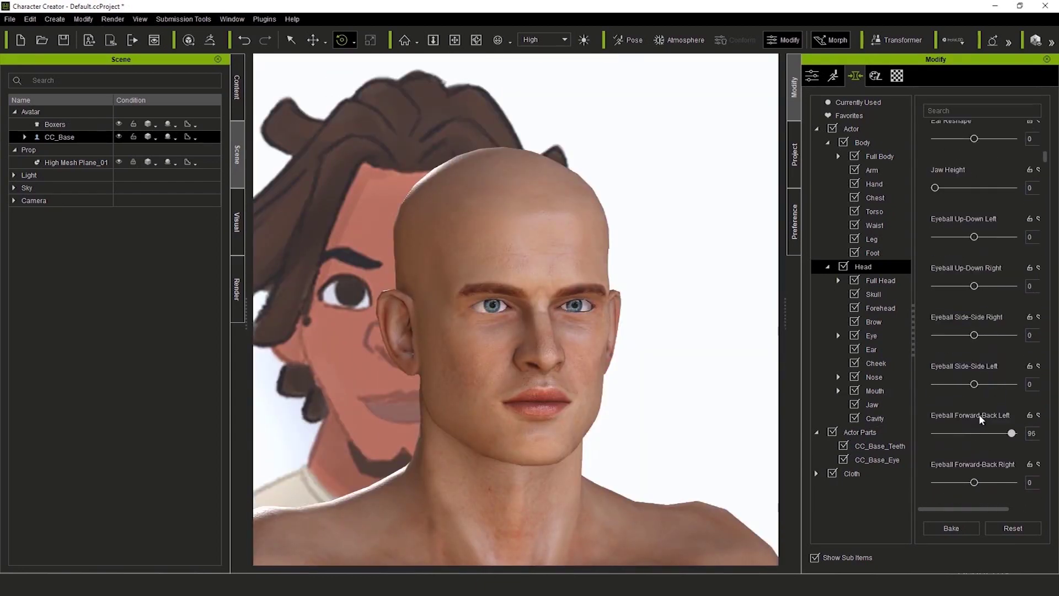
scroll(937, 469, down, 2)
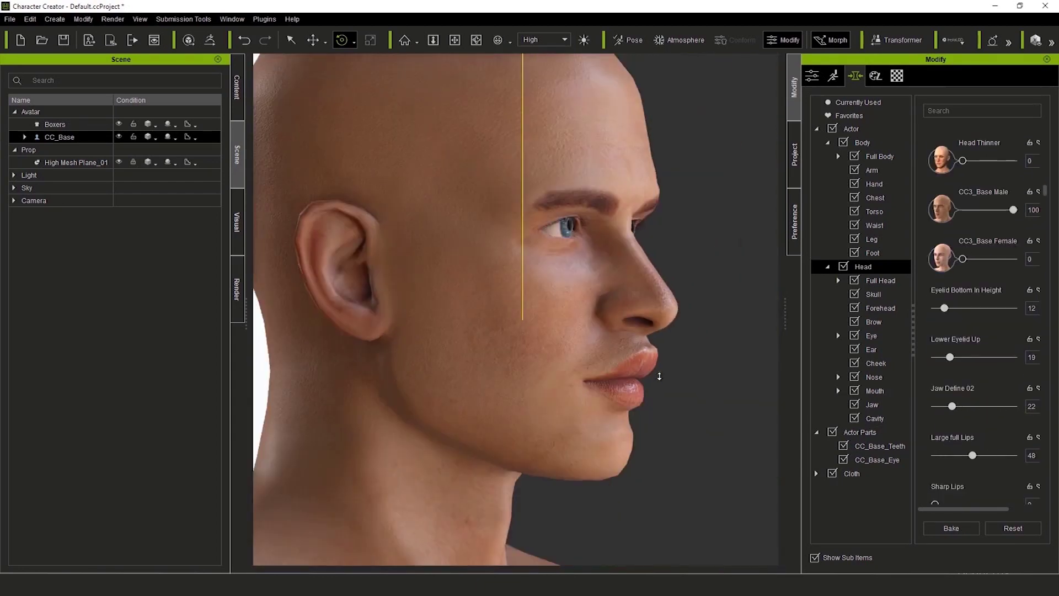
- Set the head's Nubian Nose morph to 21 and the East Asian Nose morph to 6
scroll(969, 427, down, 2)
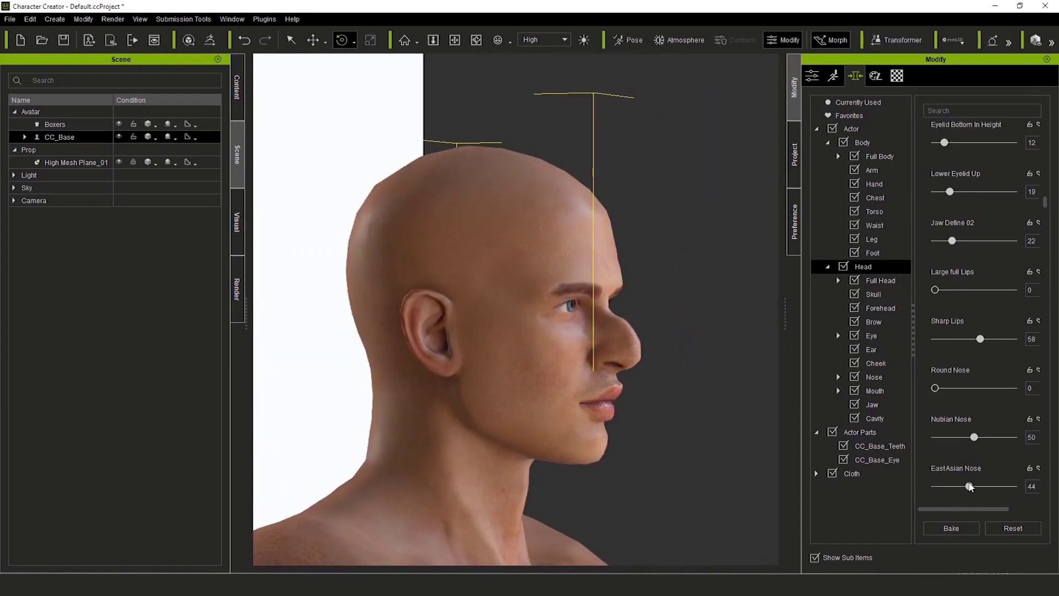
scroll(966, 463, down, 3)
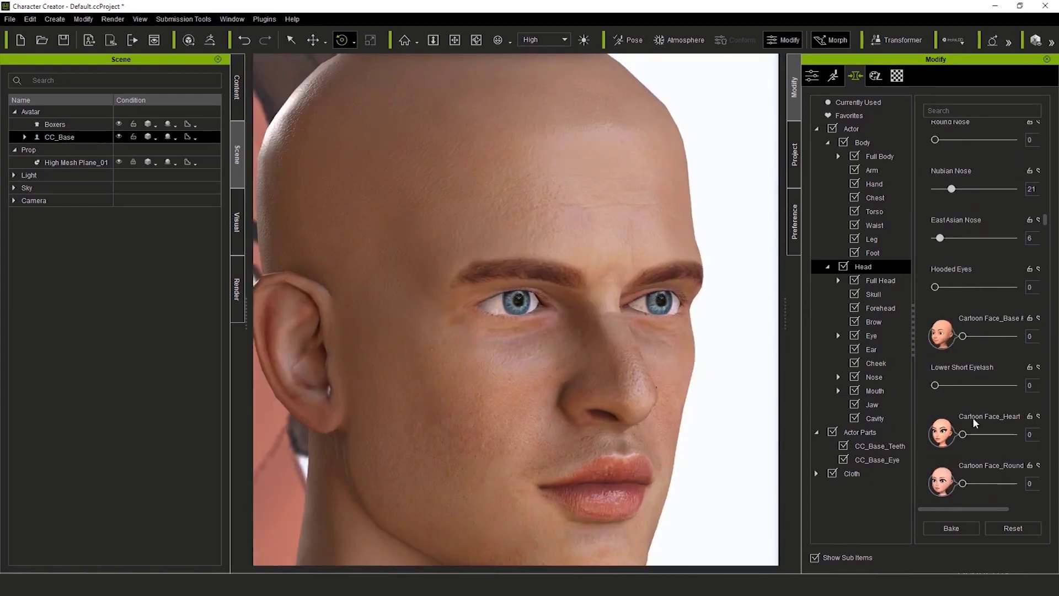
scroll(988, 458, down, 3)
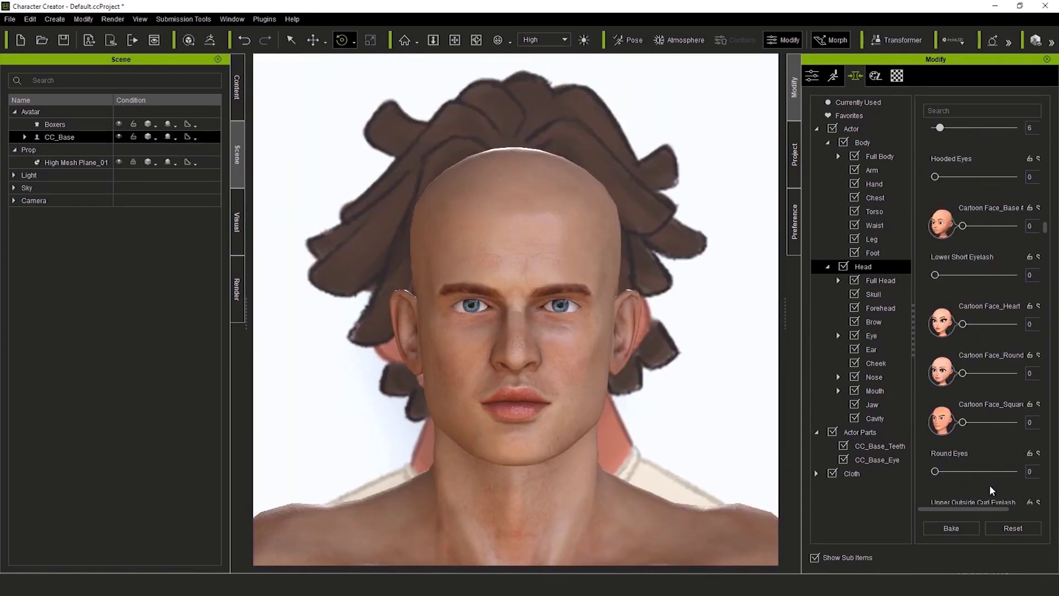
- Set the head's Thin Lips morph to 36 and the Eye Size morph to 51
scroll(984, 463, down, 3)
scroll(982, 445, down, 3)
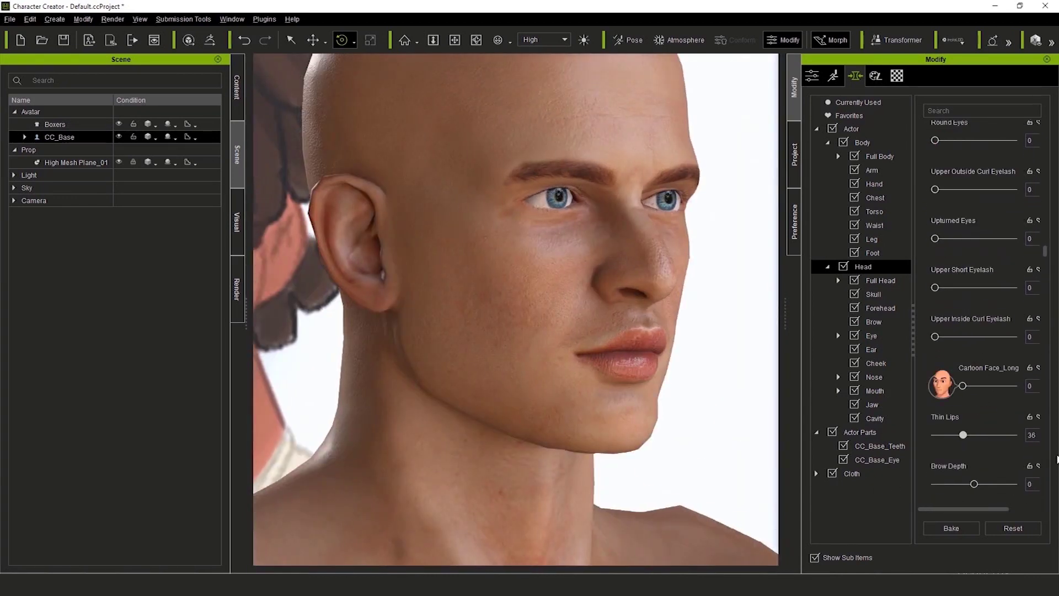
scroll(980, 480, down, 2)
scroll(987, 420, down, 5)
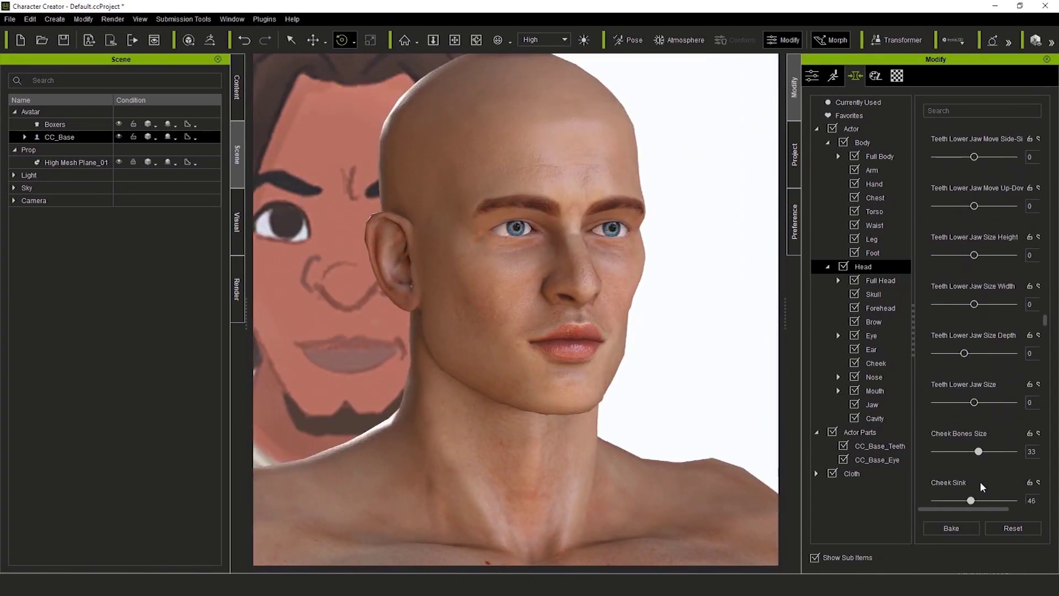
scroll(977, 458, down, 8)
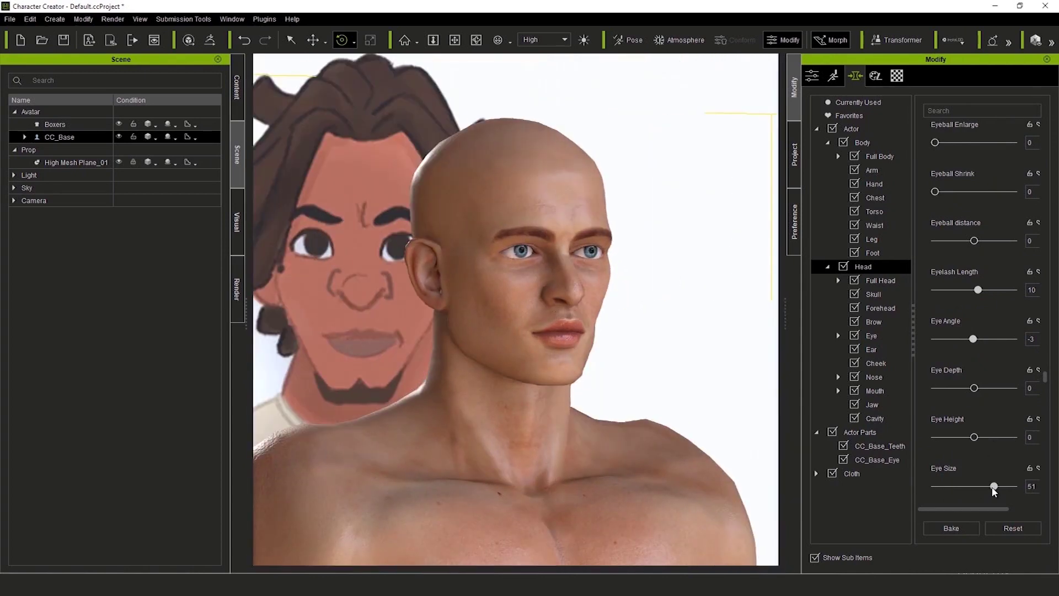
scroll(961, 397, down, 3)
scroll(959, 385, down, 6)
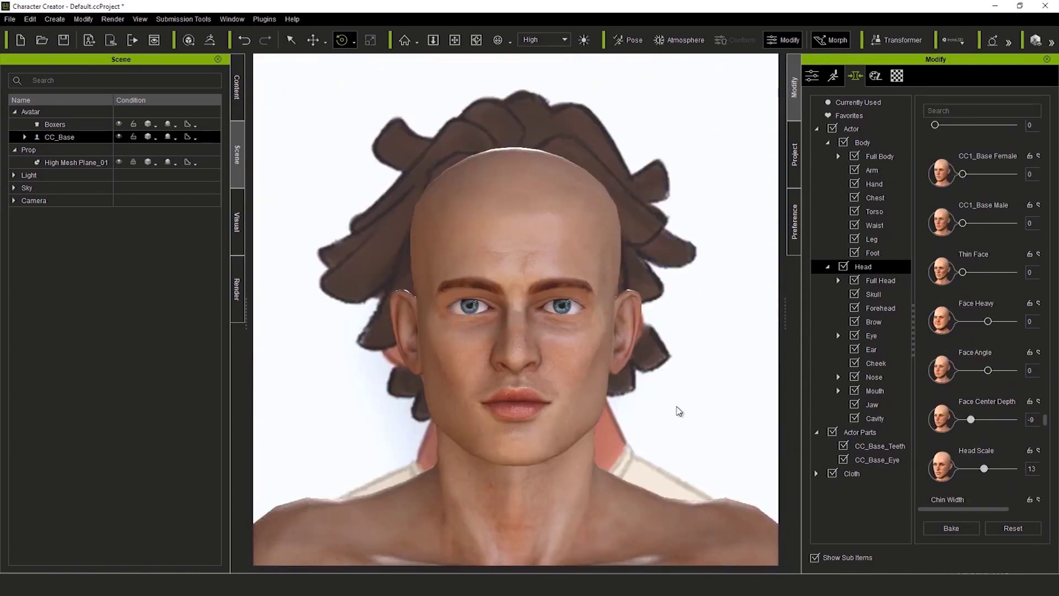
- Set the Head Scale morph to 15 to match the reference head
drag(977, 469, 985, 470)
scroll(627, 235, down, 5)
scroll(627, 235, up, 5)
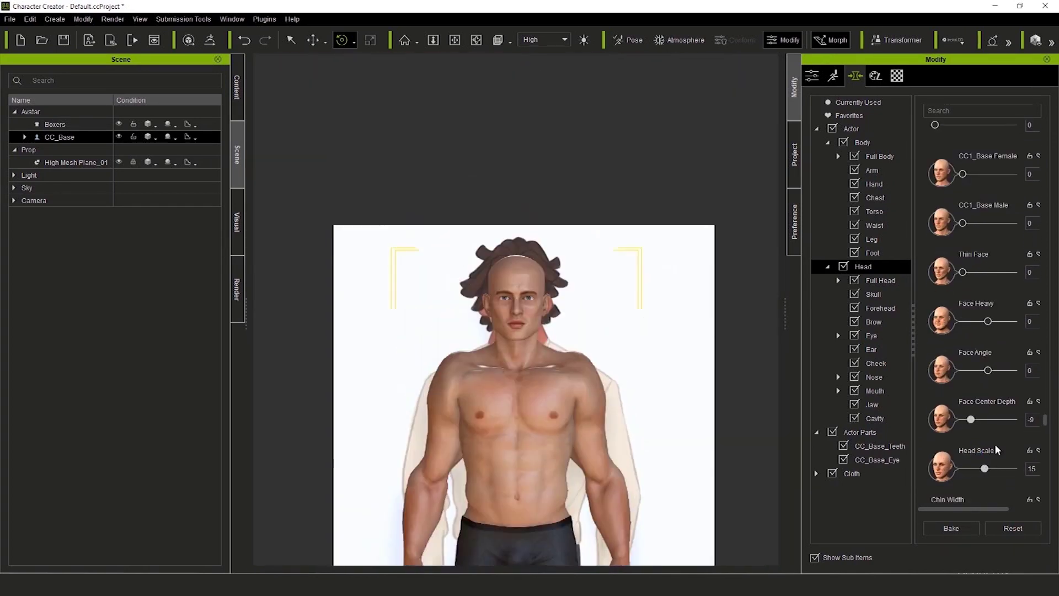
scroll(974, 356, down, 3)
- Shape the jaw and chin with Jaw Size 23, Jaw Angle 20 and Chin Depth 67
drag(961, 352, 972, 356)
drag(961, 450, 975, 459)
drag(969, 401, 983, 402)
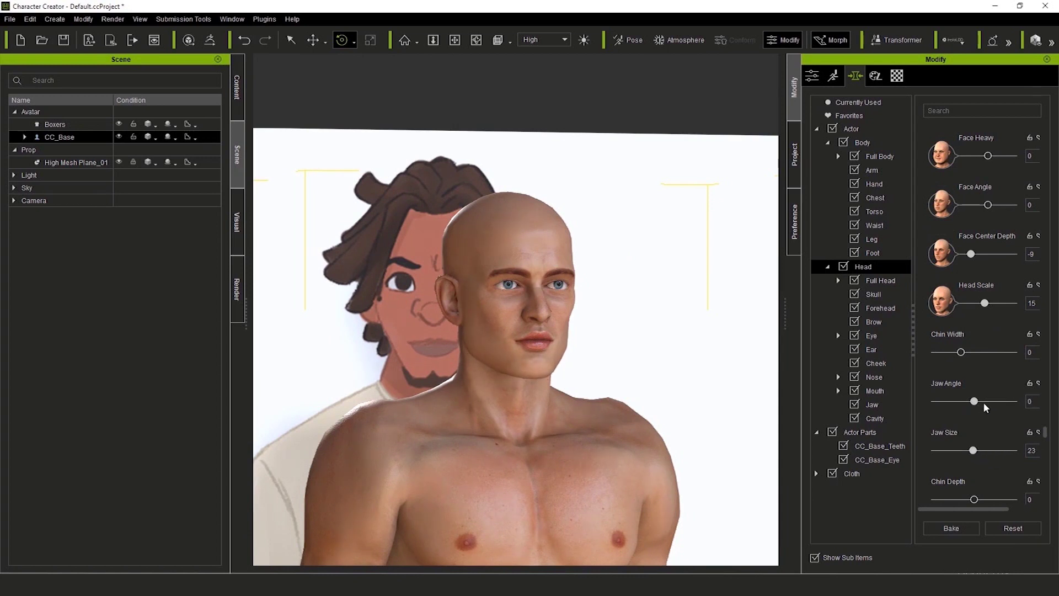
drag(975, 500, 1001, 499)
- Shape the mouth with Lip Tone -44, Mouth Depth 30, Mouth Size 21 and Mouth Width 4
scroll(996, 486, down, 3)
scroll(988, 405, down, 1)
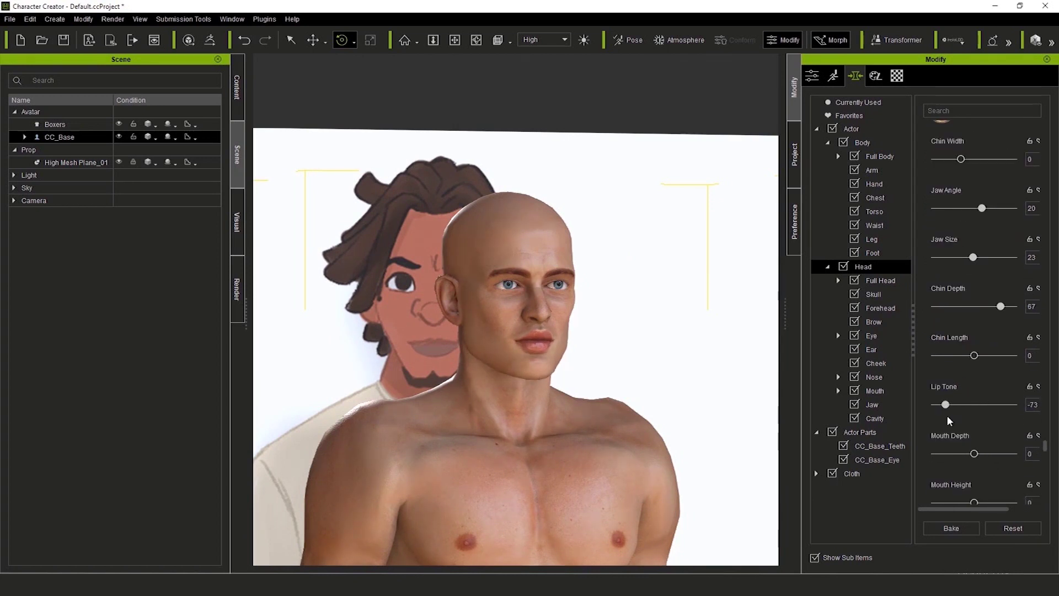
click(985, 454)
scroll(975, 438, down, 2)
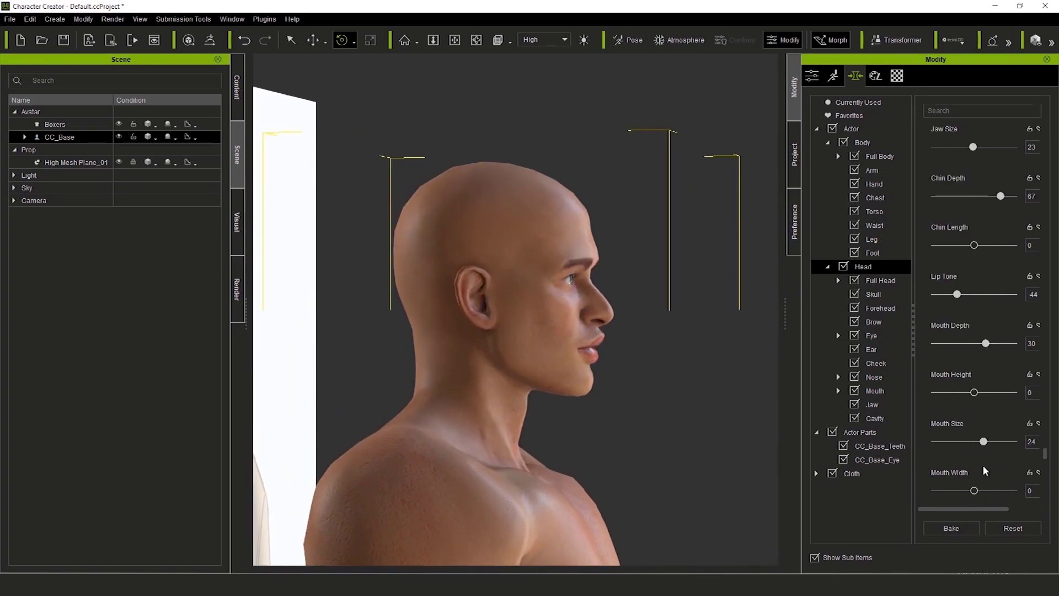
right_drag(703, 379, 544, 381)
click(974, 493)
scroll(987, 490, down, 2)
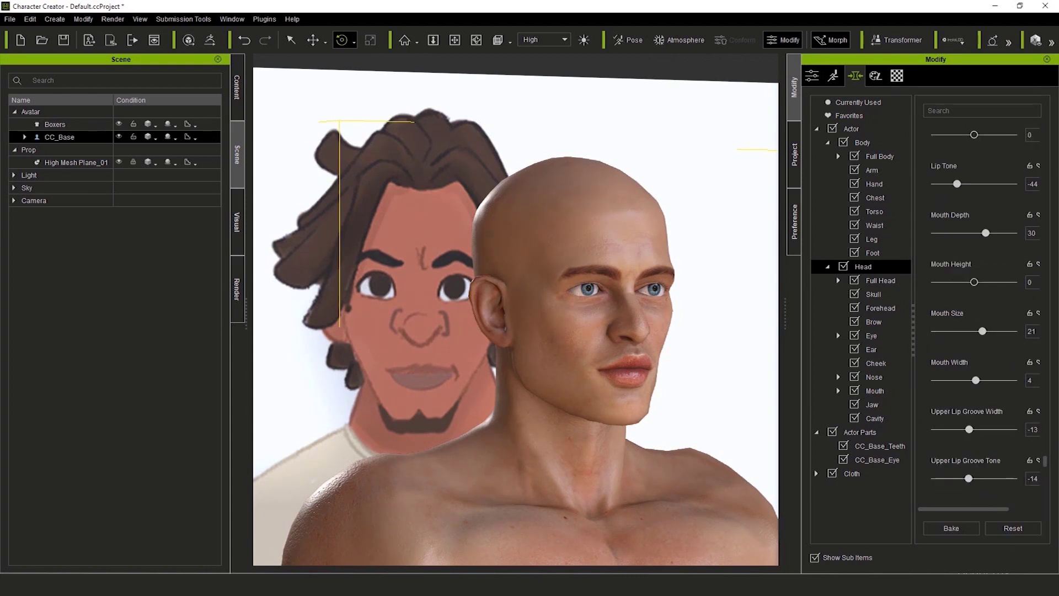
- Set the Upper Lip Groove Width to 9 and the Upper Lip Groove Tone to 7
click(984, 430)
click(971, 479)
scroll(966, 453, down, 3)
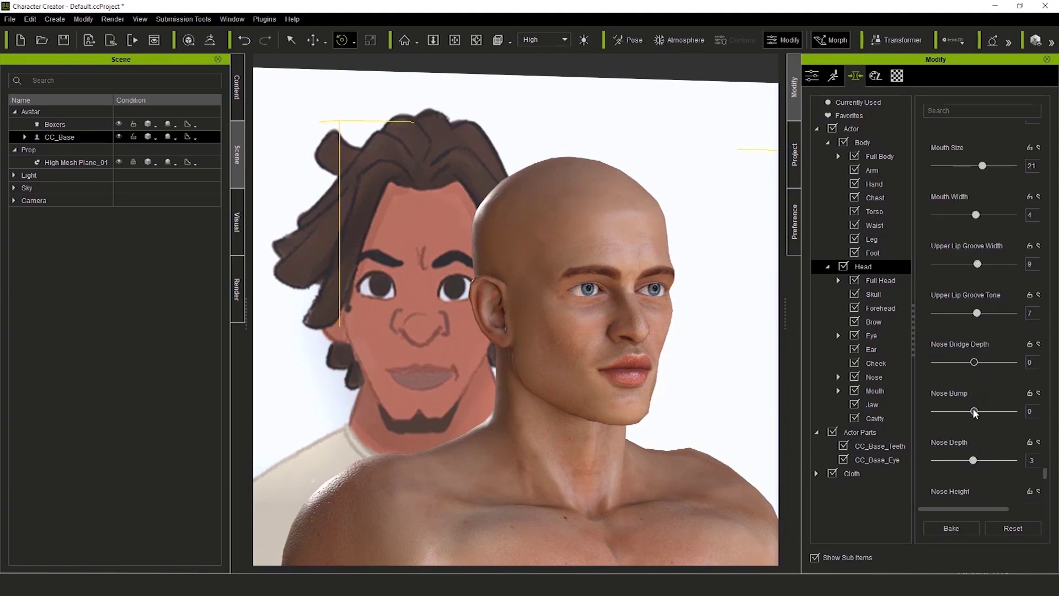
- Shape the nose profile with Nose Bump 37, Nose Depth 19 and Nose Height -9
click(990, 461)
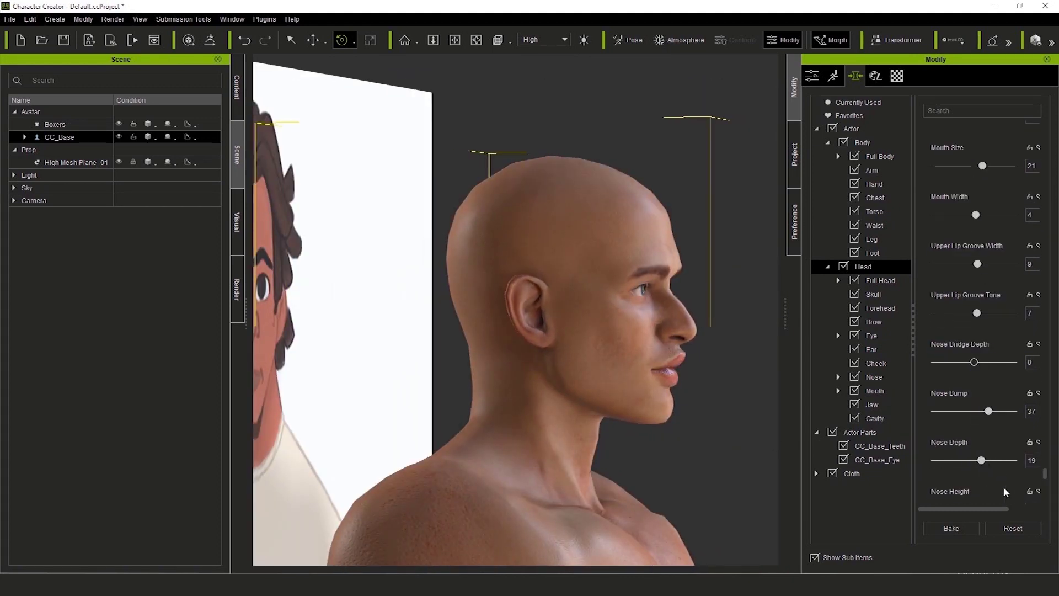
scroll(1003, 485, down, 1)
click(988, 455)
click(972, 454)
scroll(972, 466, down, 1)
- Enlarge the nose by setting Nose Size to 40, Nose Tip Height to 11 and Nose Width to 100
click(973, 478)
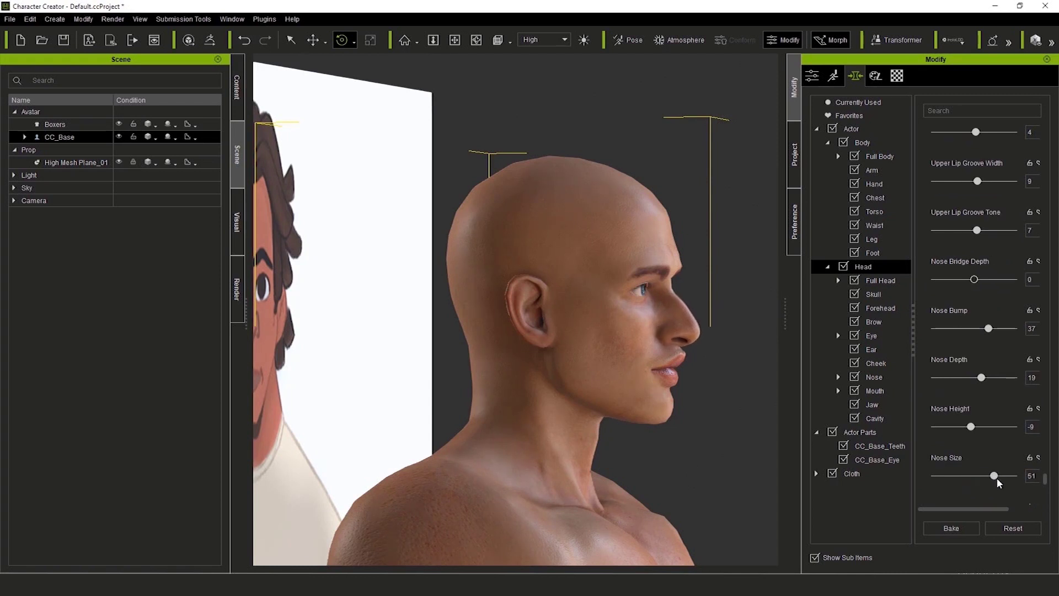
scroll(1003, 466, down, 1)
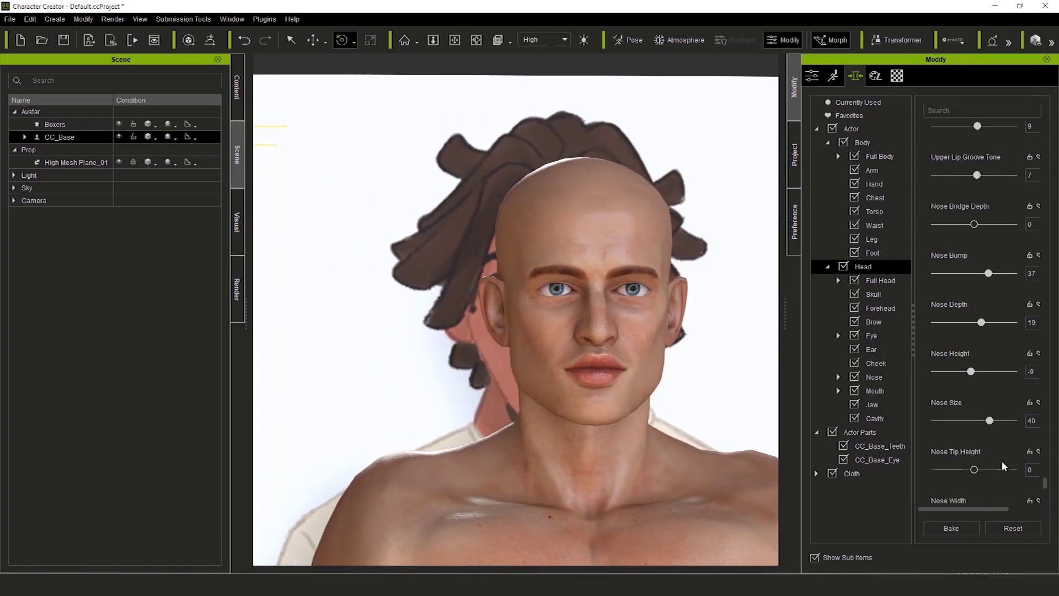
drag(995, 470, 979, 470)
scroll(986, 467, down, 1)
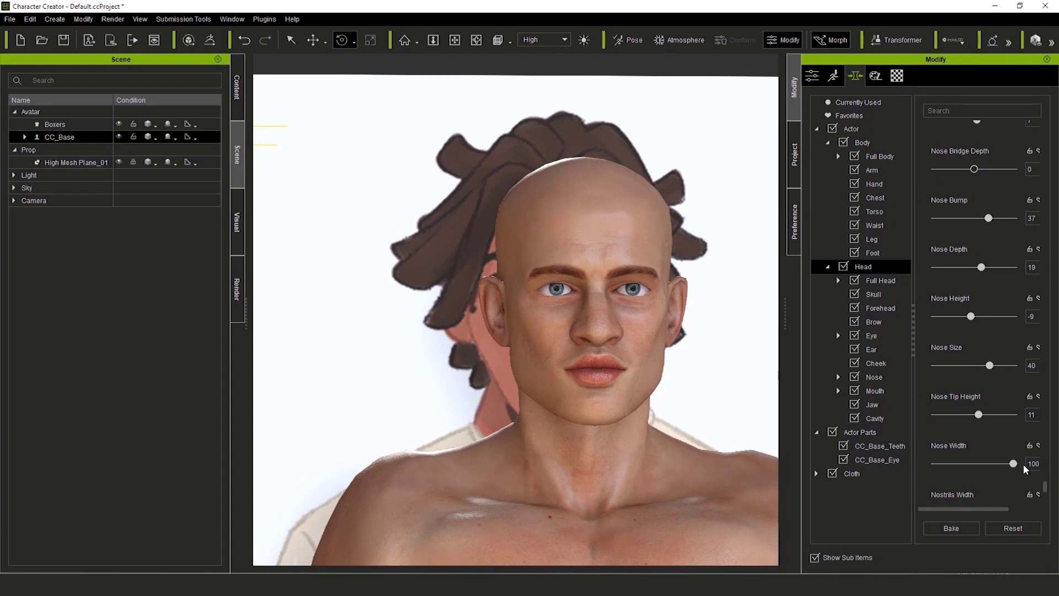
alt+drag(618, 410, 666, 430)
scroll(666, 431, up, 3)
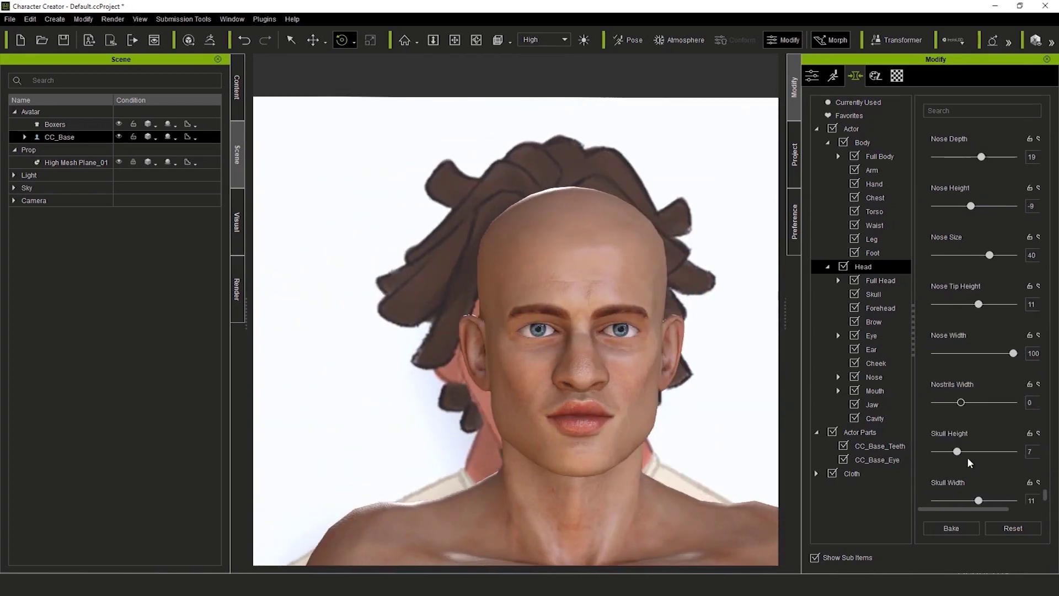
- Enlarge the avatar's hands by setting Hand Scale to 10 and Finger Width to 15
scroll(968, 457, down, 2)
key(Home)
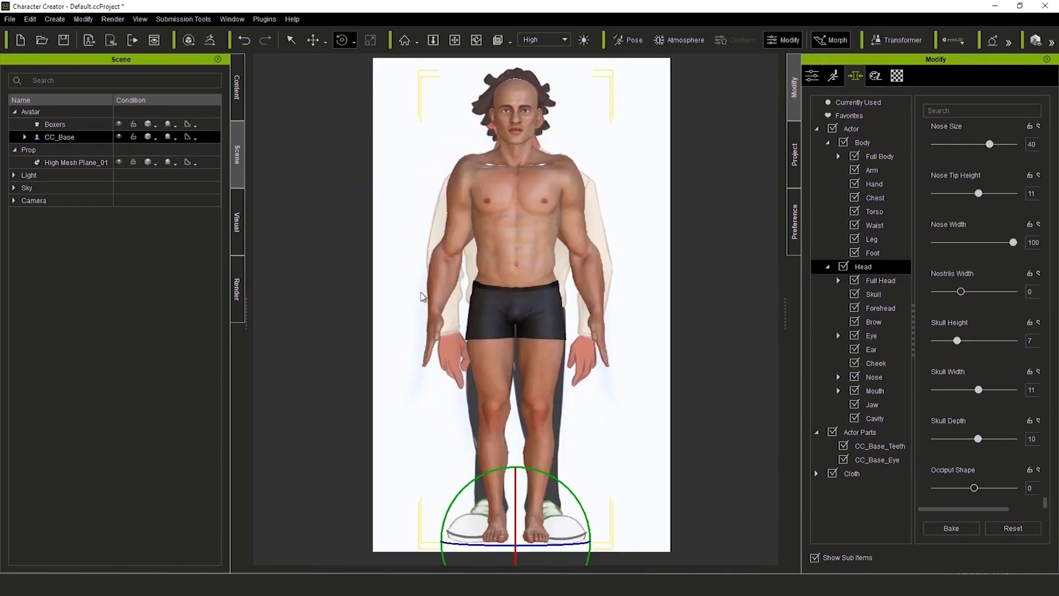
right_drag(421, 295, 309, 364)
click(875, 184)
scroll(642, 365, up, 3)
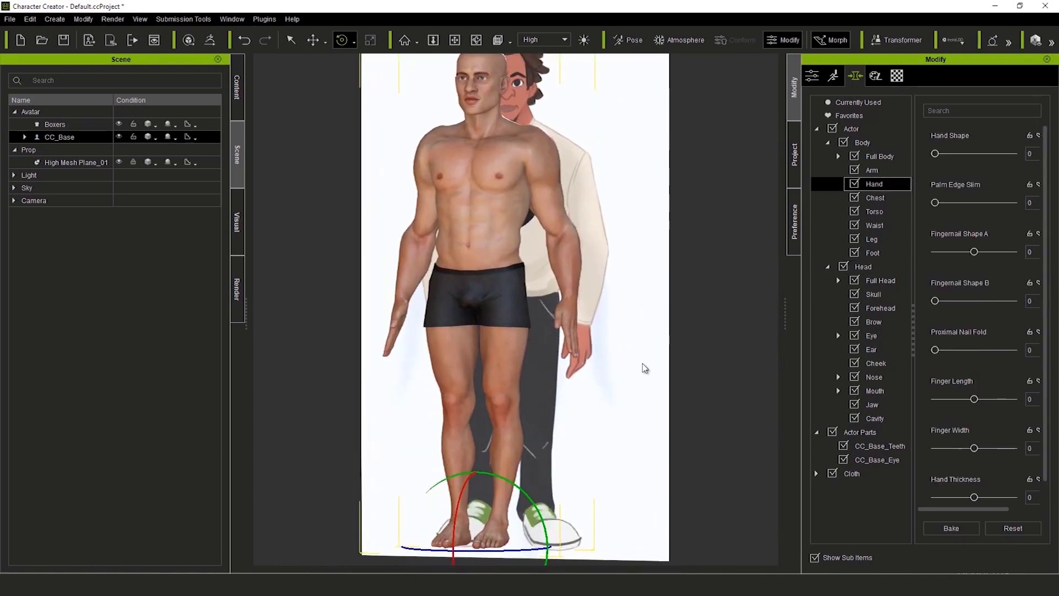
drag(974, 340, 990, 341)
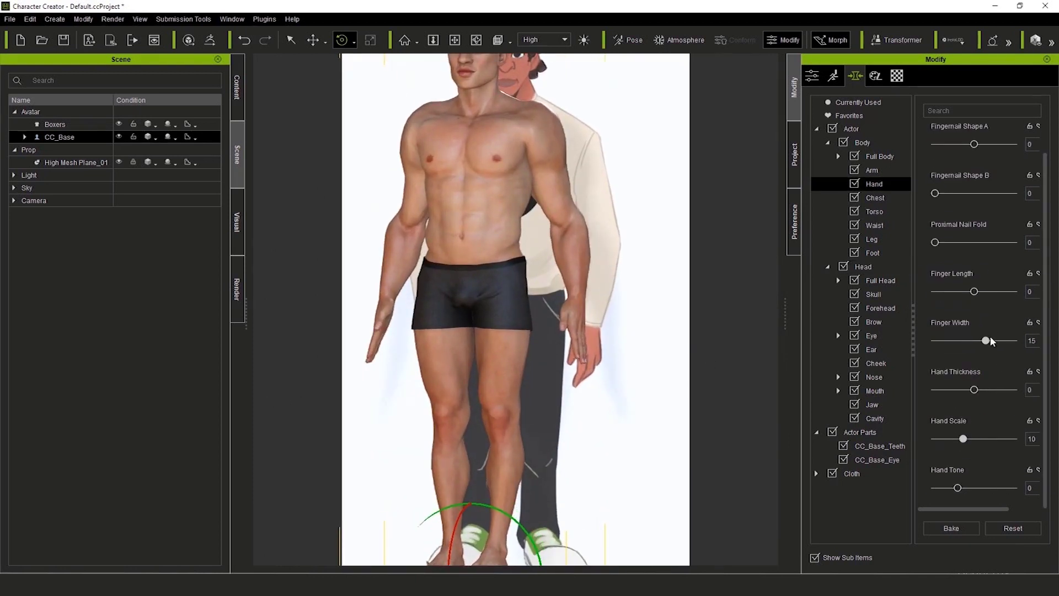
scroll(646, 347, up, 1)
middle_drag(647, 347, 598, 274)
scroll(599, 274, up, 4)
right_drag(507, 241, 420, 243)
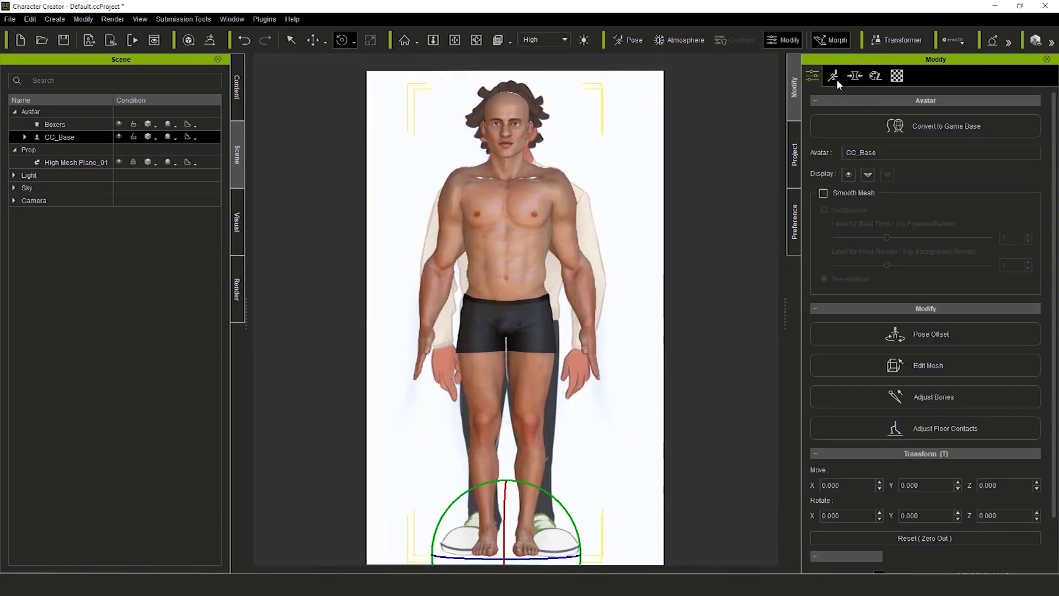
- Reset the avatar's pose to the default T-pose in the Edit Pose settings
click(833, 76)
click(938, 129)
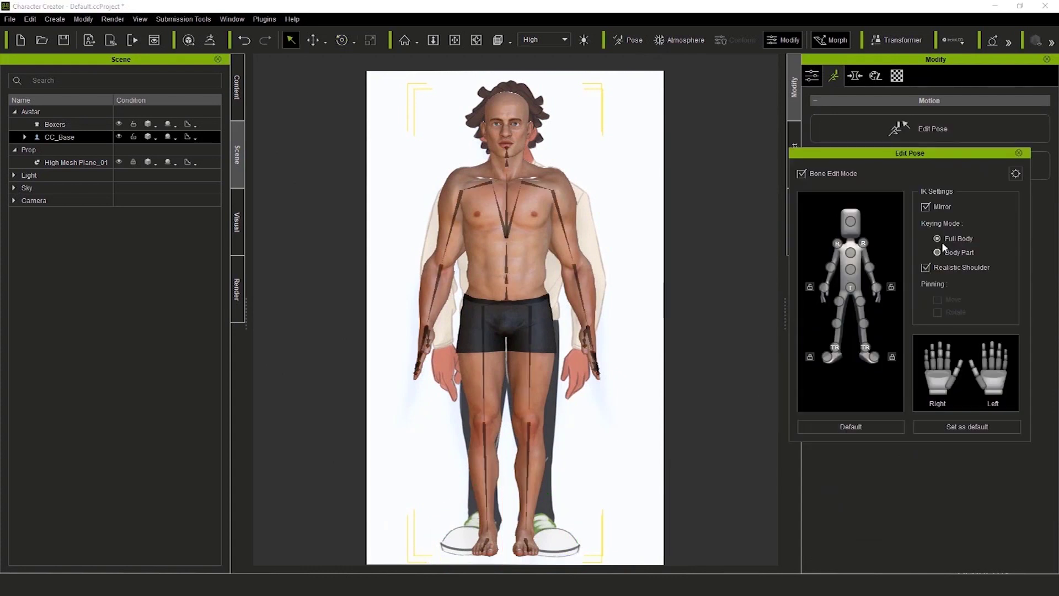
click(855, 427)
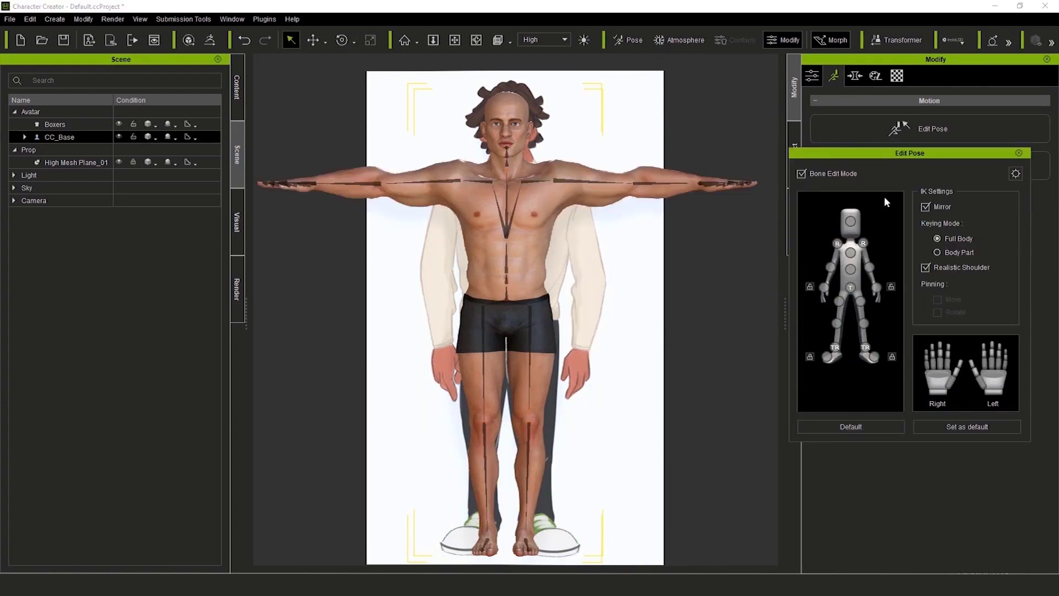
click(1019, 153)
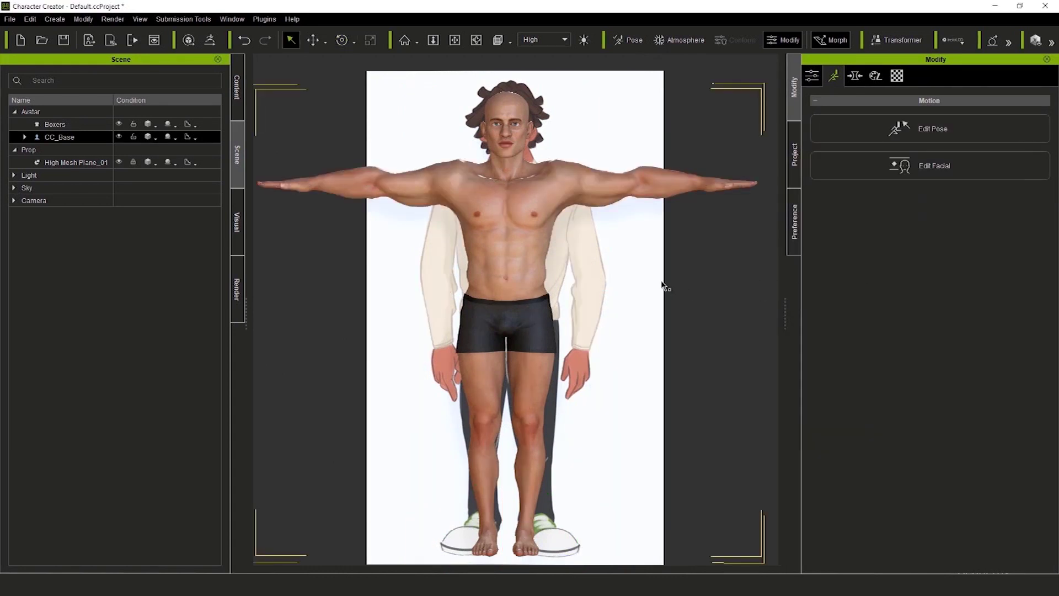
middle_drag(515, 294, 381, 343)
scroll(591, 372, down, 1)
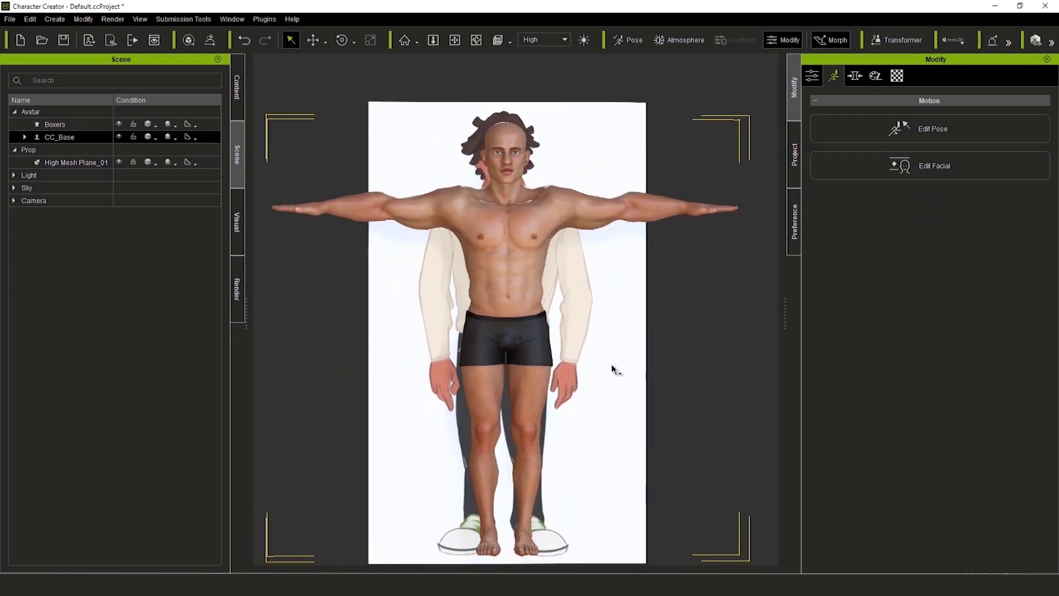
alt+middle_drag(613, 368, 377, 376)
right_drag(377, 377, 610, 399)
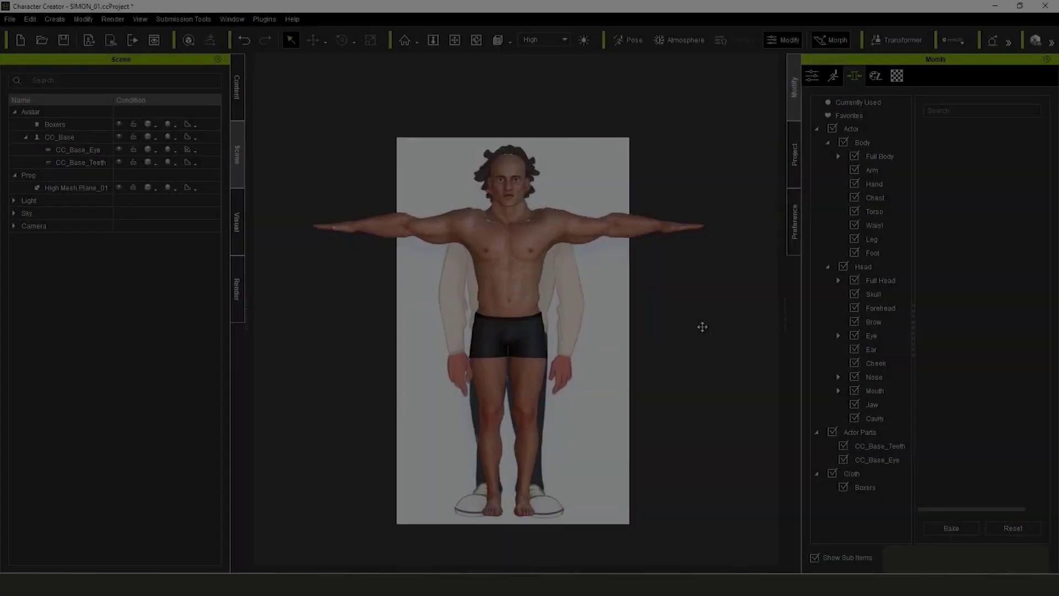
middle_drag(702, 327, 712, 345)
right_drag(326, 331, 354, 336)
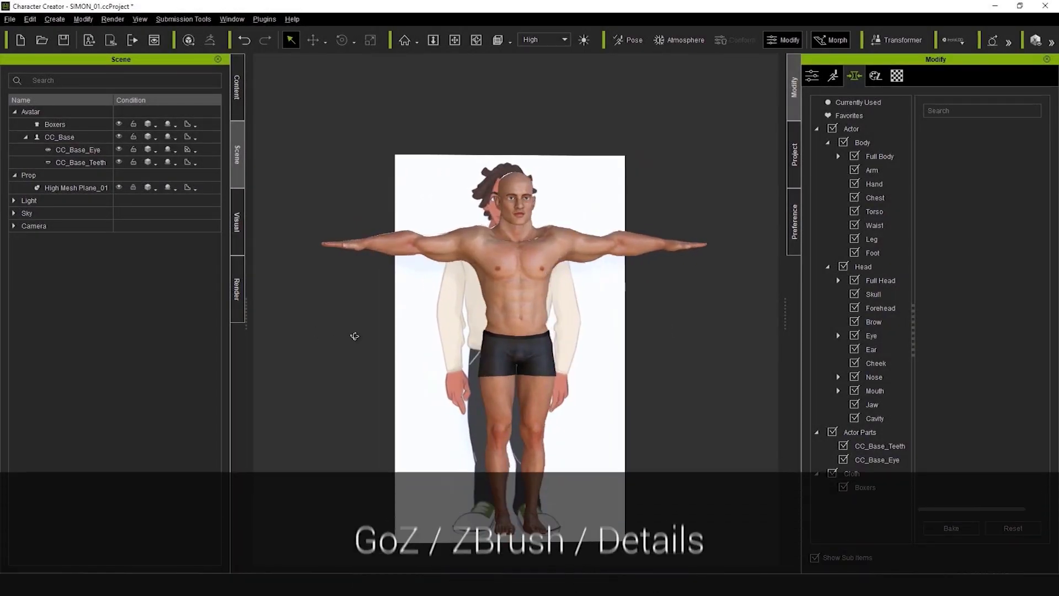
- Select the avatar together with CC_Base_Eye and CC_Base_Teeth, and send them to ZBrush with GoZ
click(77, 149)
ctrl+click(81, 163)
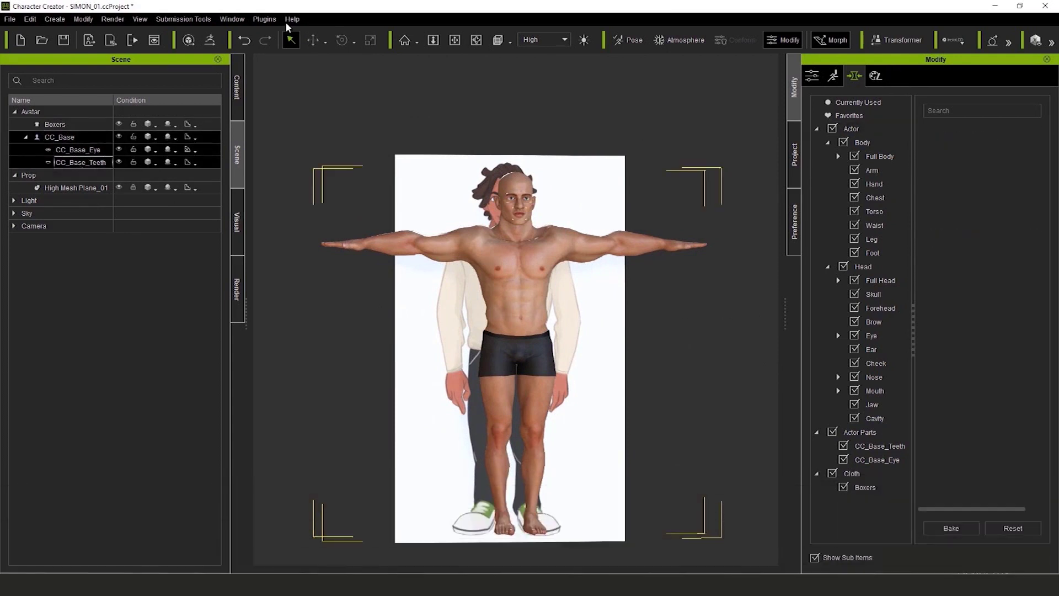
click(208, 48)
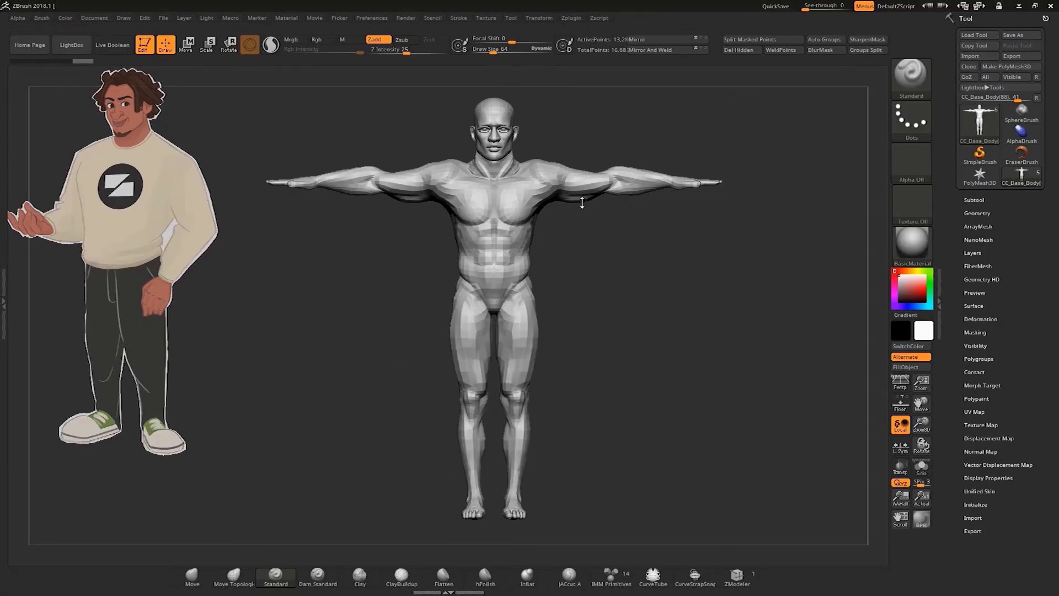
- Check the imported eye and teeth subtools on the head by toggling their visibility in the subtool list
drag(632, 269, 625, 290)
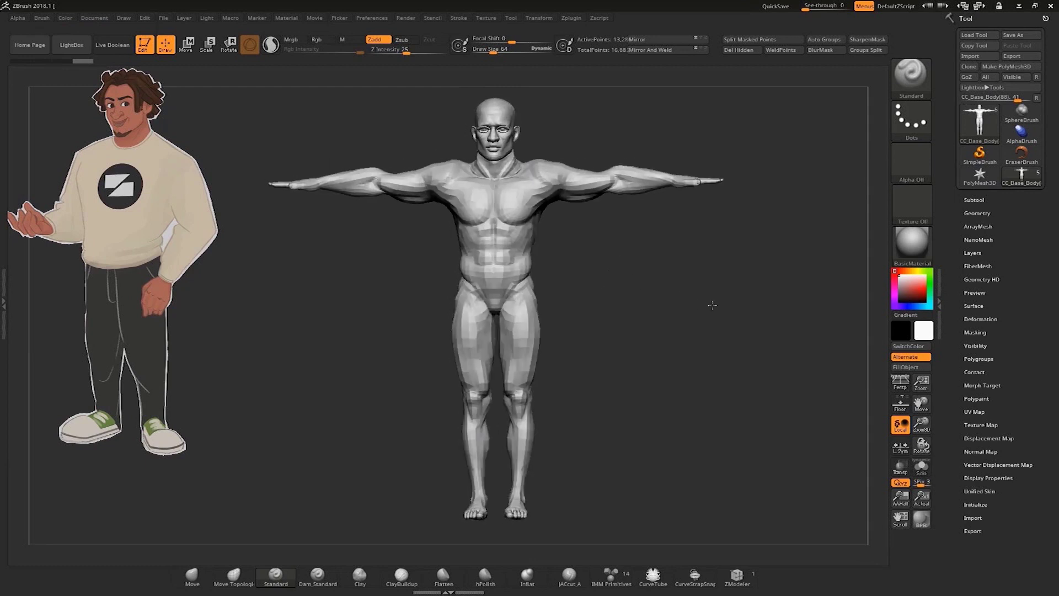
alt+drag(714, 303, 683, 359)
alt+drag(686, 287, 693, 448)
alt+drag(657, 216, 714, 214)
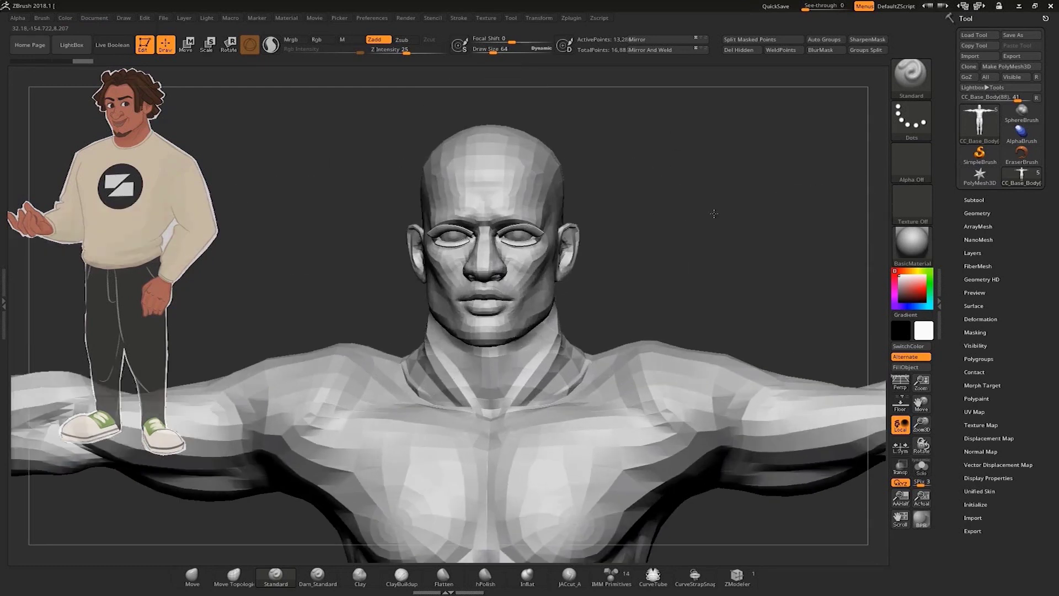
click(975, 200)
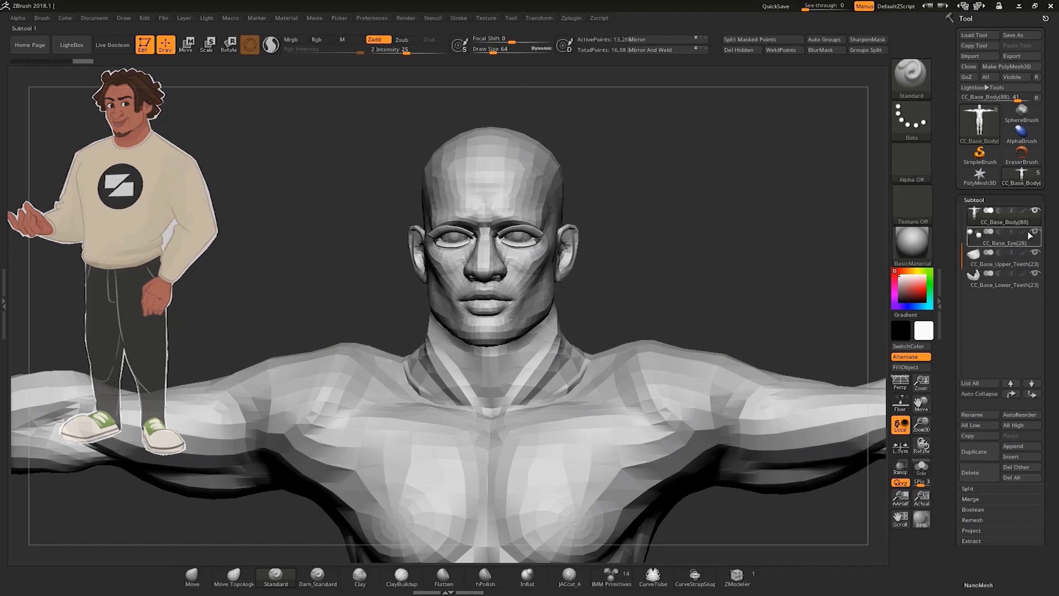
click(1037, 233)
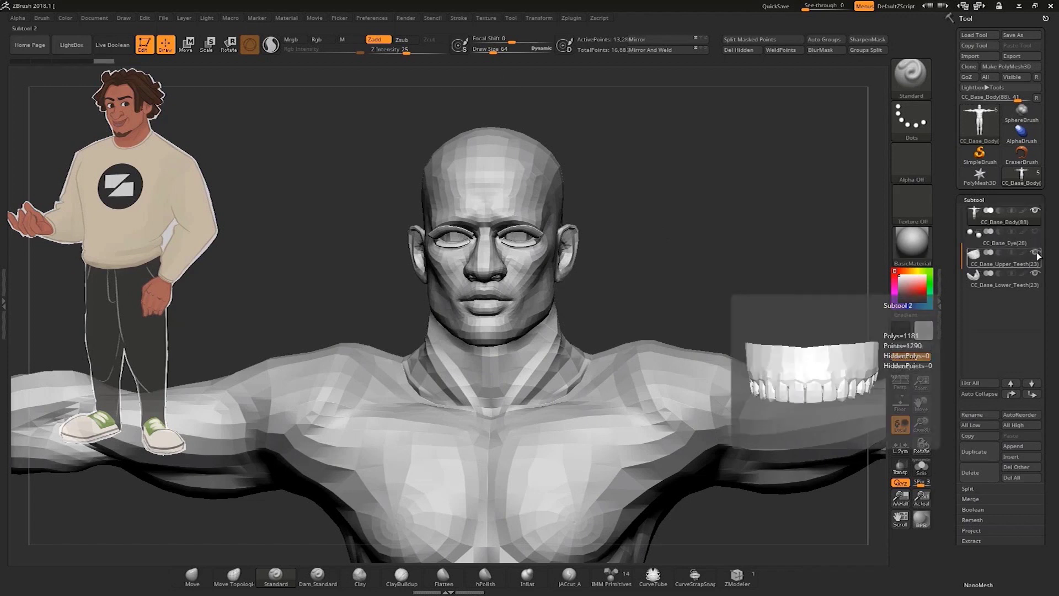
click(1037, 253)
click(1037, 274)
click(1037, 274)
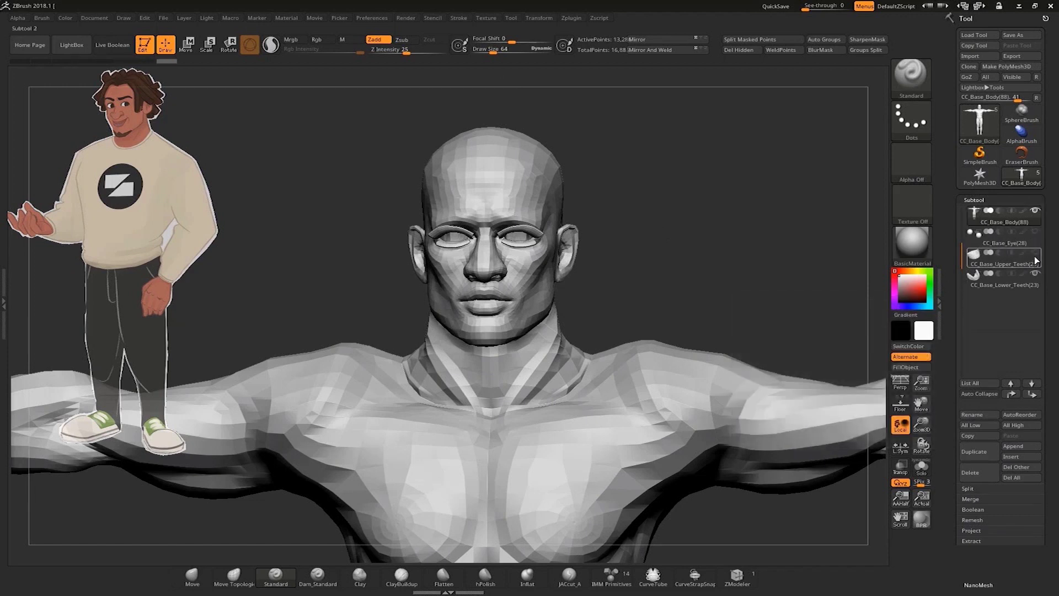
click(1037, 254)
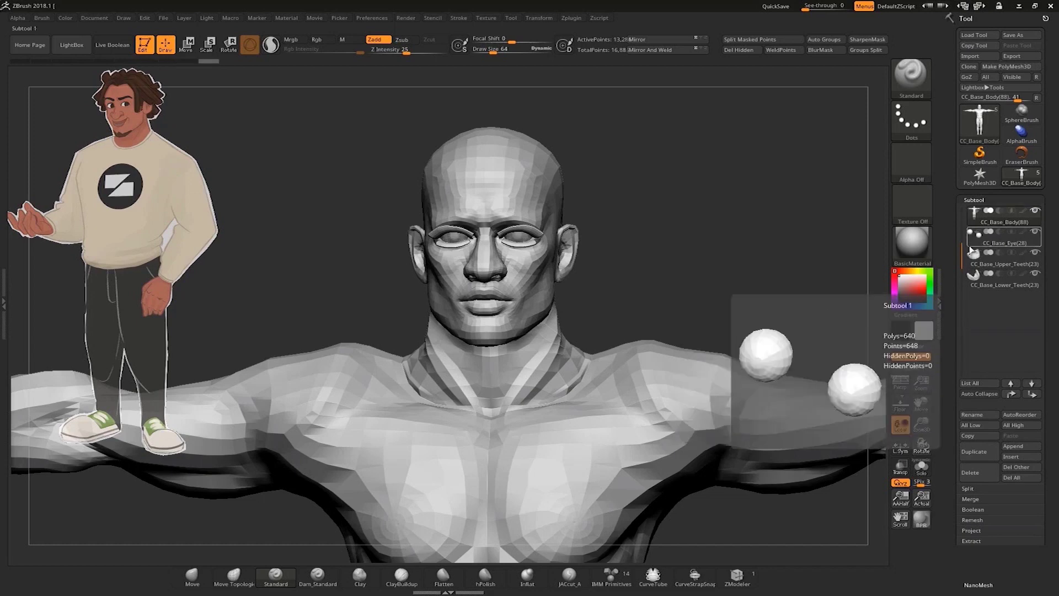
scroll(977, 220, up, 1)
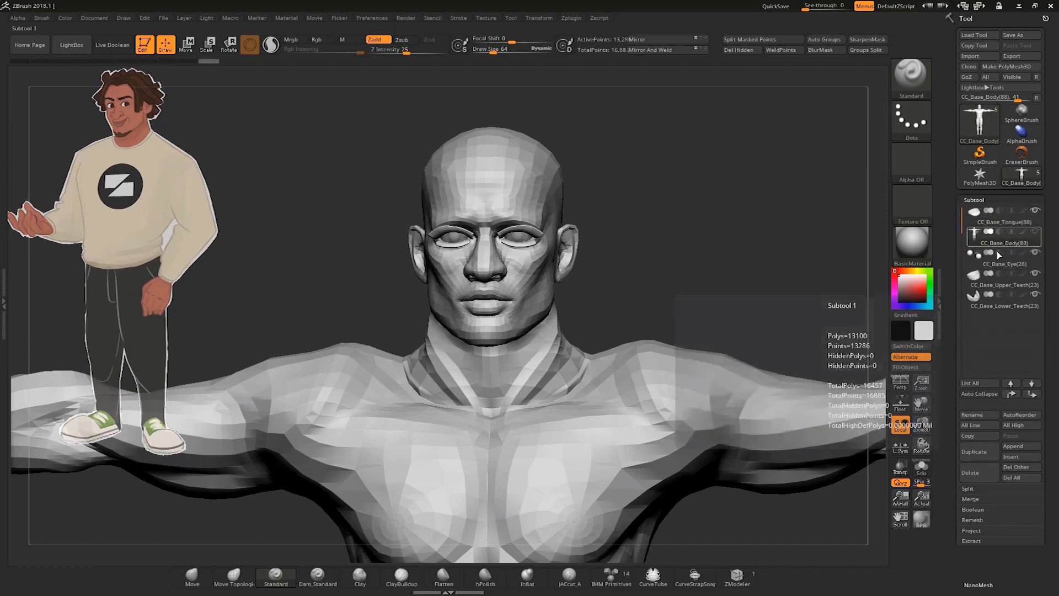
- Show the polyframe and inspect the topology and polygroups around the head
key(shift+f)
mouse_move(641, 226)
mouse_down()
mouse_move(693, 236)
mouse_move(634, 214)
mouse_move(643, 220)
mouse_up()
mouse_move(643, 219)
mouse_down()
mouse_move(649, 213)
mouse_move(664, 246)
mouse_up()
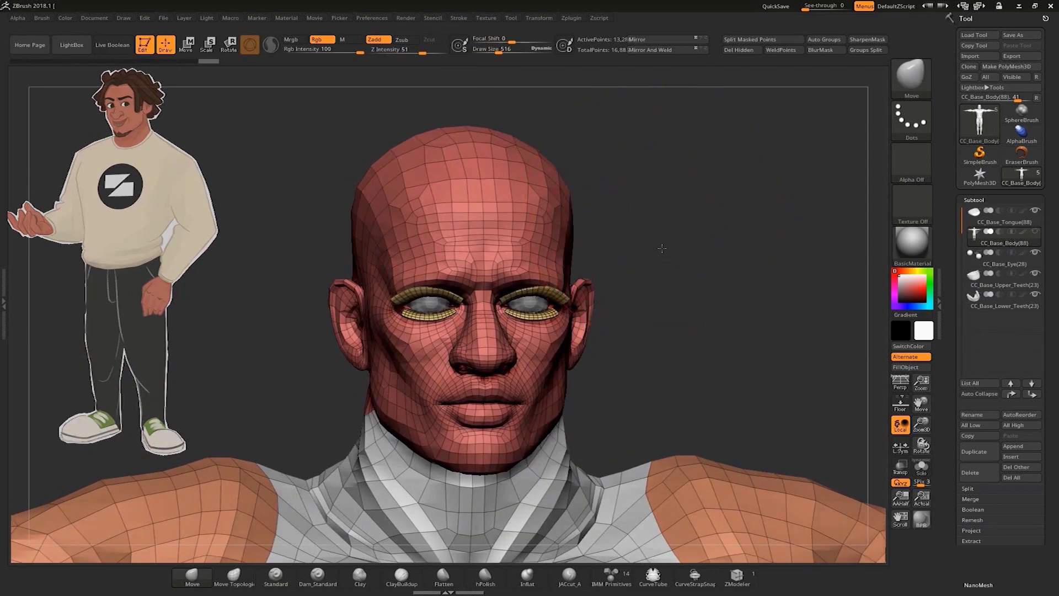
key(s)
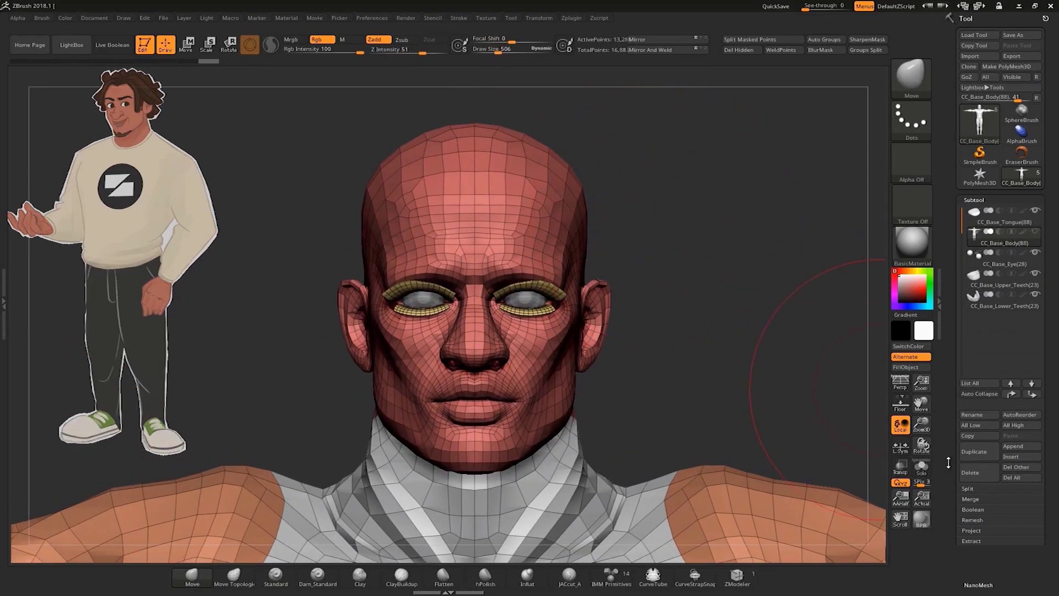
- Enable Suv in the body's geometry settings and set the brush Draw Size to 148
drag(948, 463, 951, 221)
click(976, 310)
drag(953, 132, 950, 233)
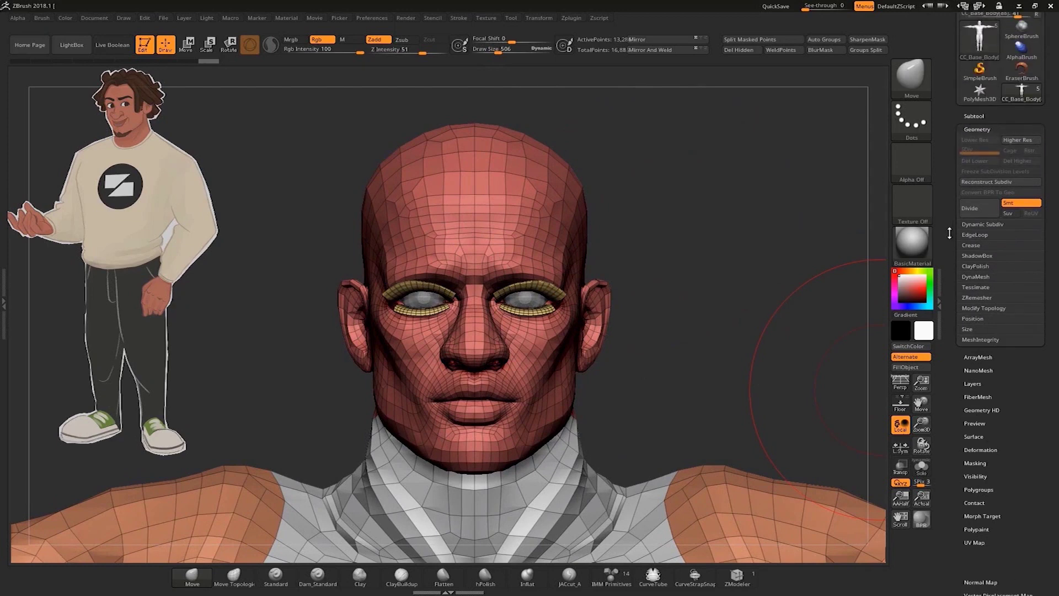
alt+drag(730, 252, 698, 220)
key(s)
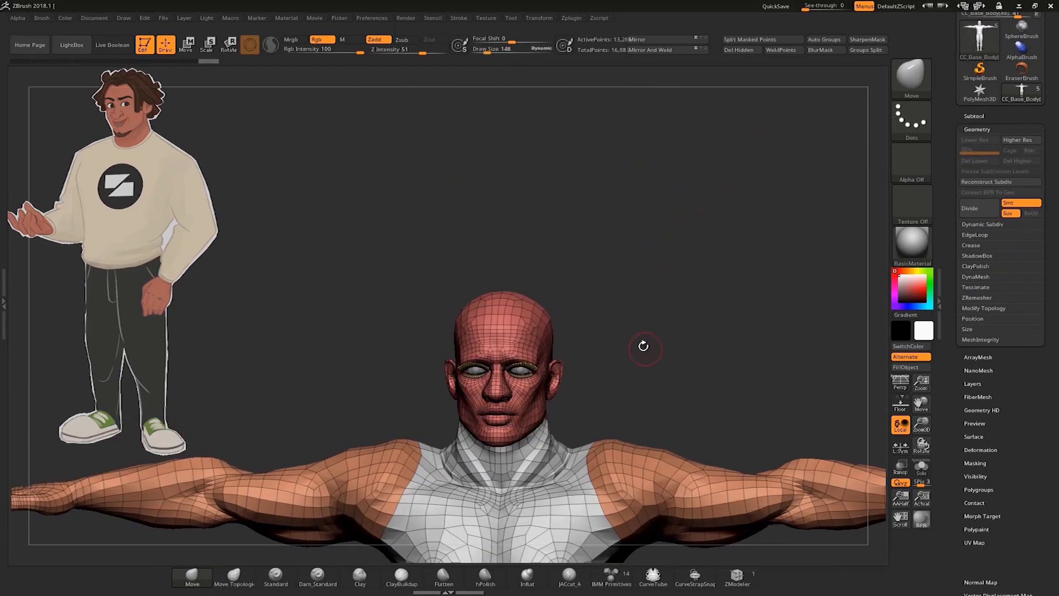
- Hide the polyframe and turn on Dynamic Subdiv for the body mesh
ctrl+right_drag(644, 346, 529, 221)
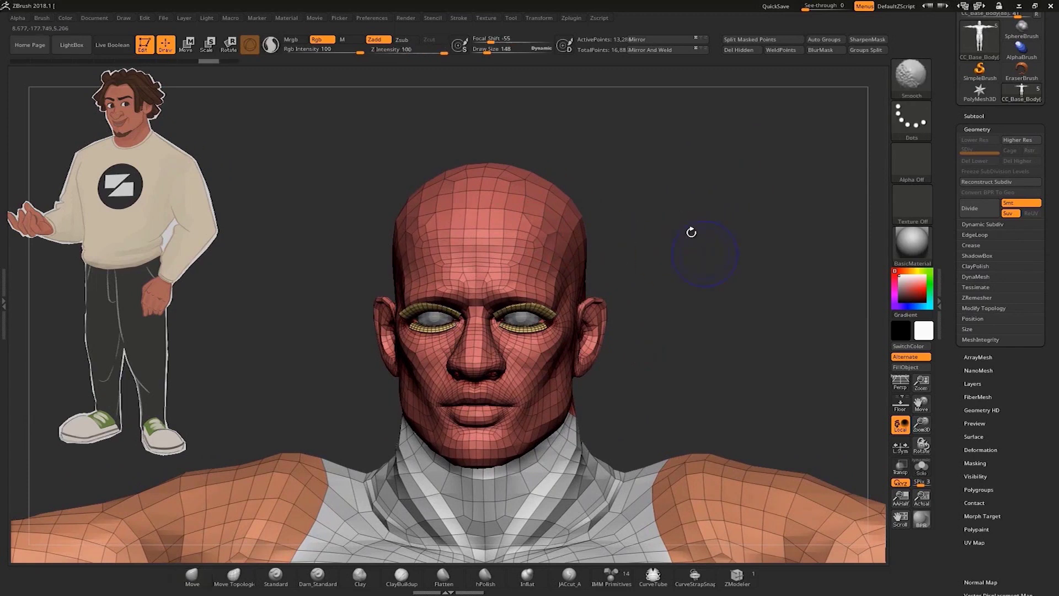
key(shift+f)
alt+drag(714, 280, 701, 180)
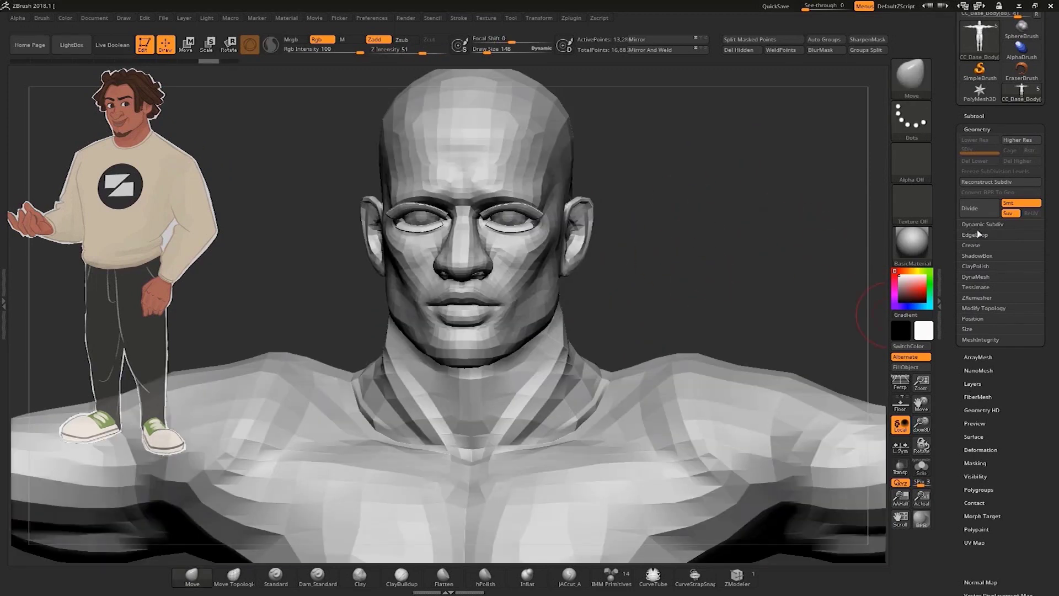
click(981, 225)
click(979, 236)
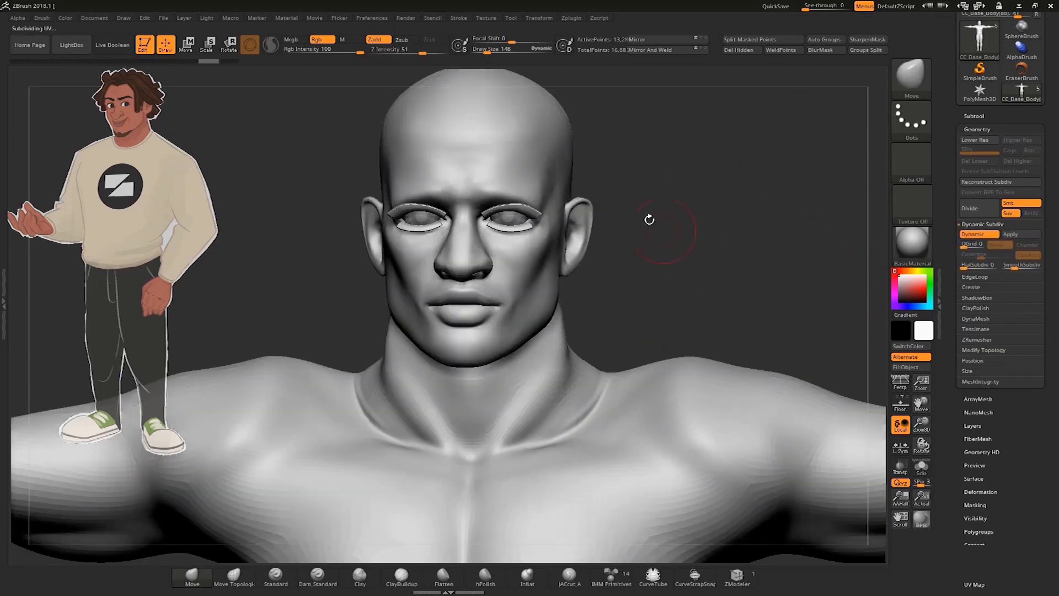
- Soften the collarbones and base of the neck with the Smooth brush, reducing Draw Size to 102
alt+drag(674, 191, 686, 230)
ctrl+right_drag(696, 236, 699, 260)
alt+drag(676, 384, 664, 270)
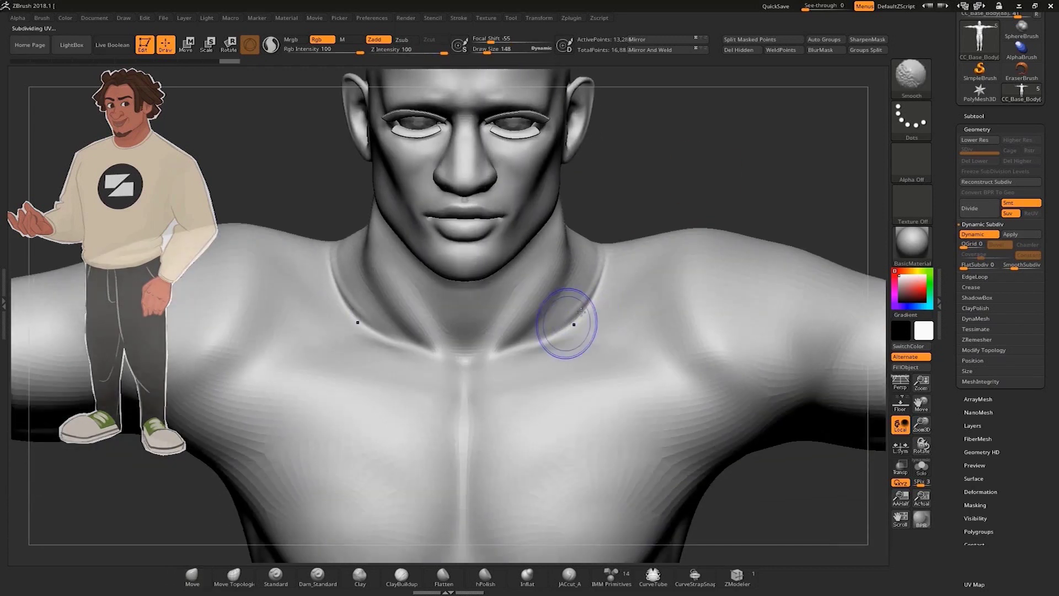
mouse_move(535, 337)
shift+mouse_down()
mouse_move(579, 310)
mouse_move(584, 318)
shift+mouse_up()
key(s)
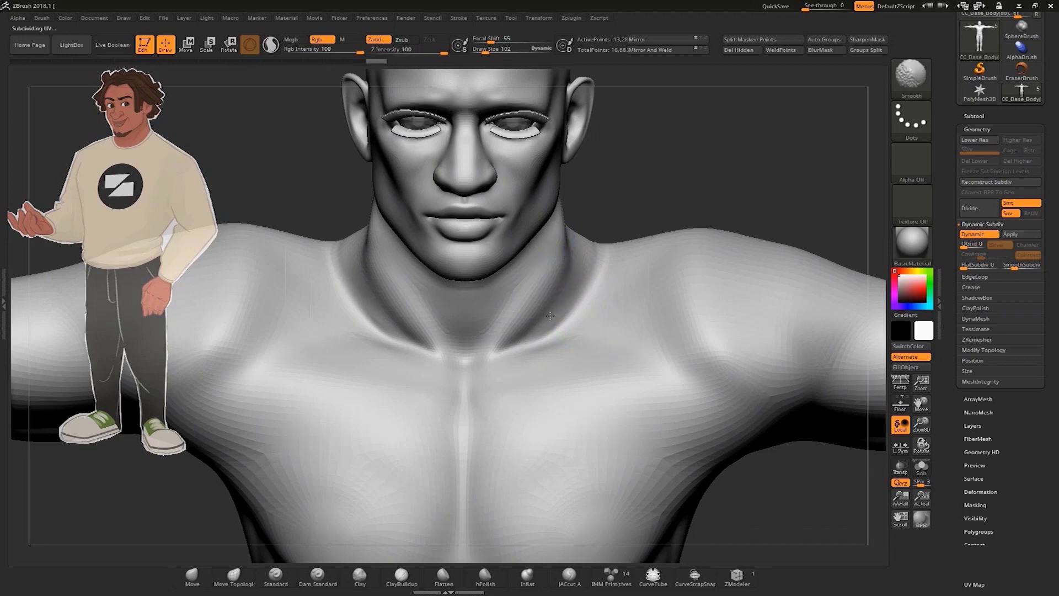
- Smooth the muscle definition on top of the shoulders with a Draw Size of 342
mouse_move(672, 215)
mouse_down()
mouse_move(678, 143)
mouse_move(675, 236)
mouse_up()
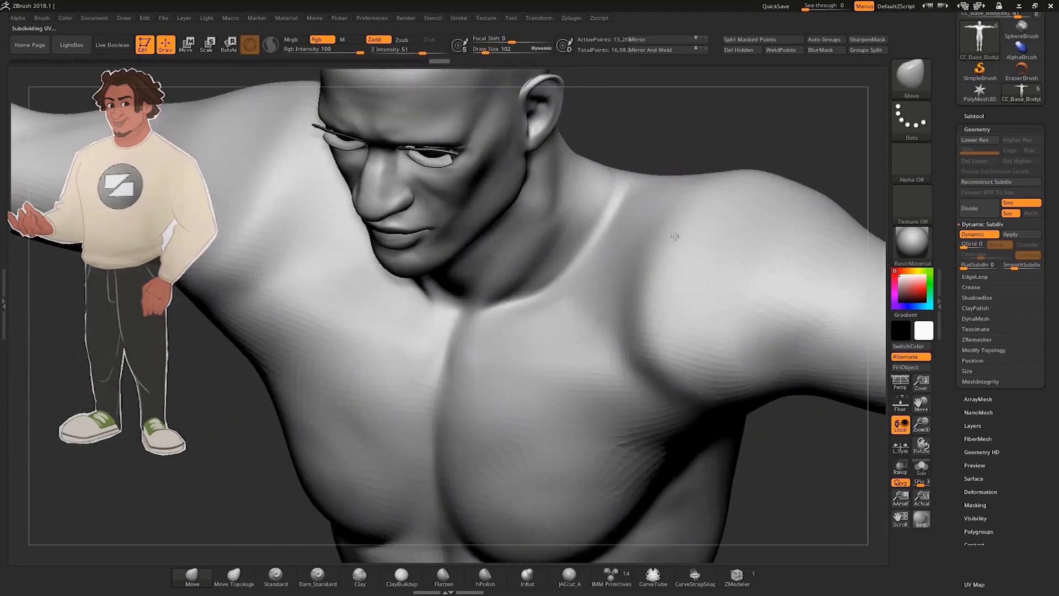
key(s)
drag(657, 278, 669, 277)
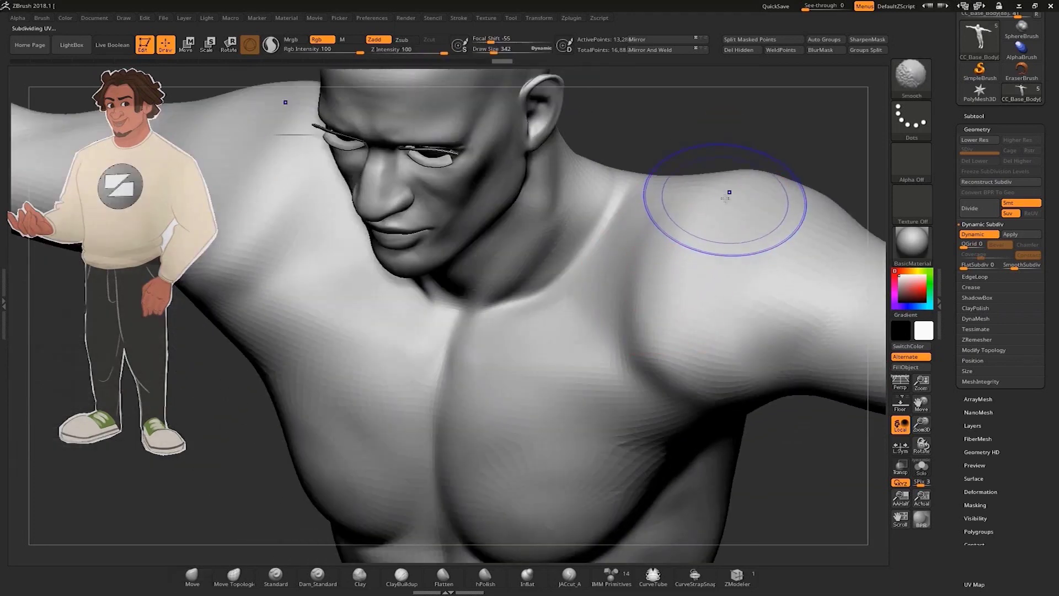
shift+drag(728, 194, 756, 178)
- Smooth the sides of the neck above the collarbones and reduce the Draw Size to 136
mouse_move(765, 479)
mouse_down()
mouse_move(779, 433)
mouse_move(770, 16)
mouse_up()
mouse_move(534, 194)
shift+mouse_down()
mouse_move(510, 237)
mouse_move(524, 243)
shift+mouse_up()
key(s)
drag(516, 228, 508, 229)
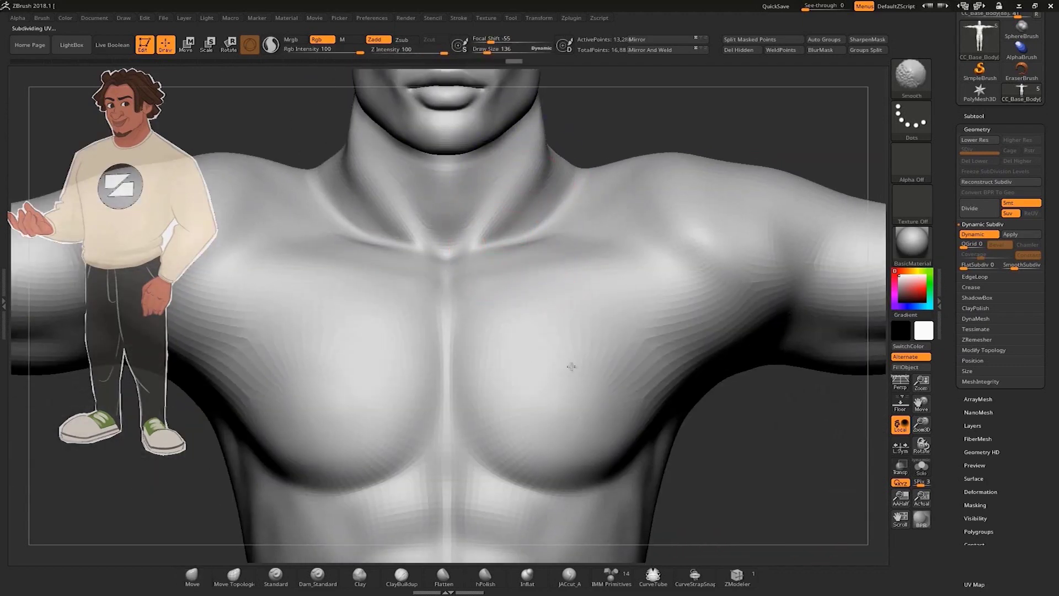
- Smooth away the abdominal muscle definition from the lower chest to the navel with a Draw Size of 323
mouse_move(750, 469)
alt+mouse_down()
mouse_move(729, 352)
mouse_move(724, 177)
alt+mouse_up()
key(s)
drag(526, 245, 536, 245)
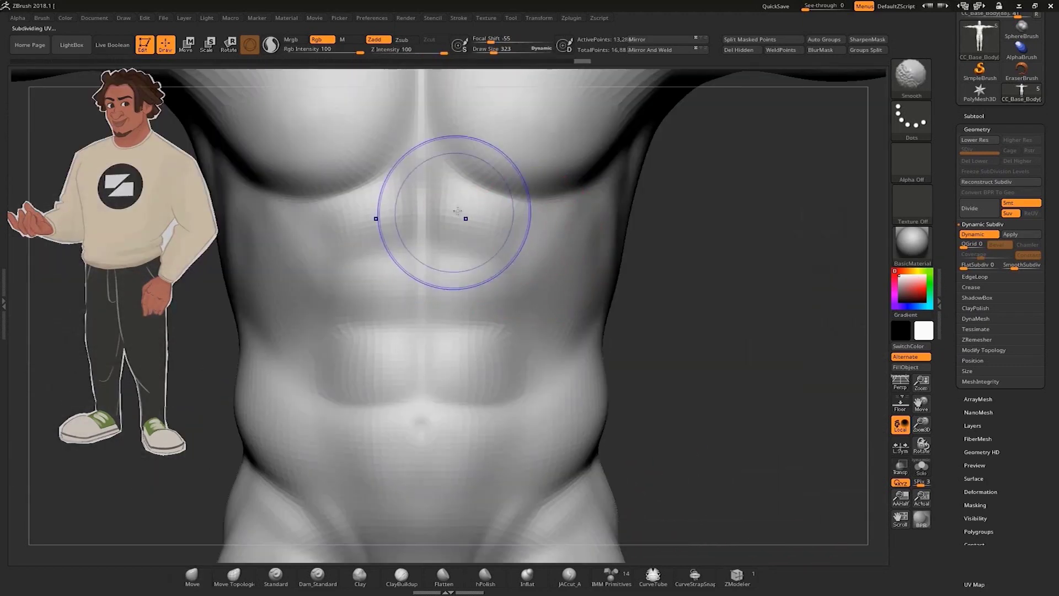
shift+drag(462, 217, 471, 273)
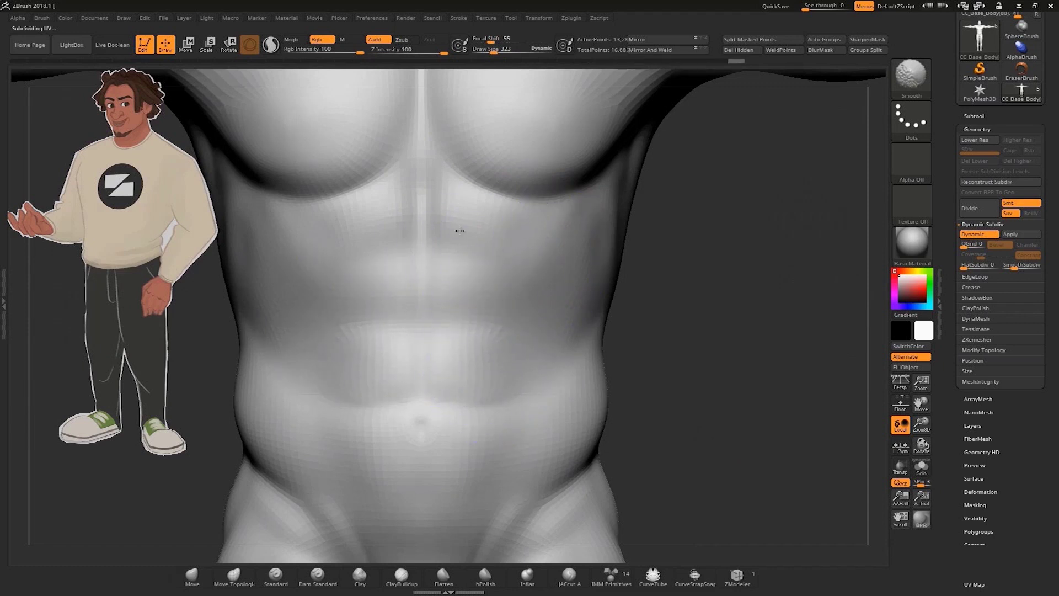
shift+drag(494, 411, 458, 425)
- Smooth the sides of the waist above the hips
alt+drag(698, 425, 712, 284)
drag(764, 243, 717, 246)
shift+drag(614, 248, 611, 235)
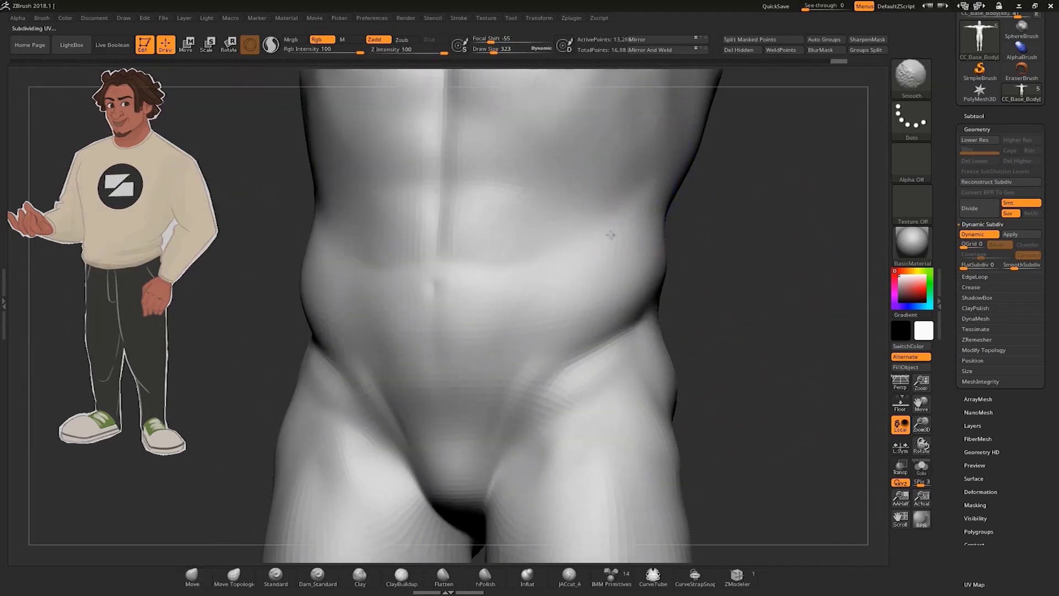
- Smooth the creases between the lower belly and the upper thighs with a Draw Size of 161
key(s)
drag(721, 301, 713, 301)
alt+drag(764, 347, 750, 223)
drag(750, 224, 731, 225)
shift+drag(541, 267, 552, 259)
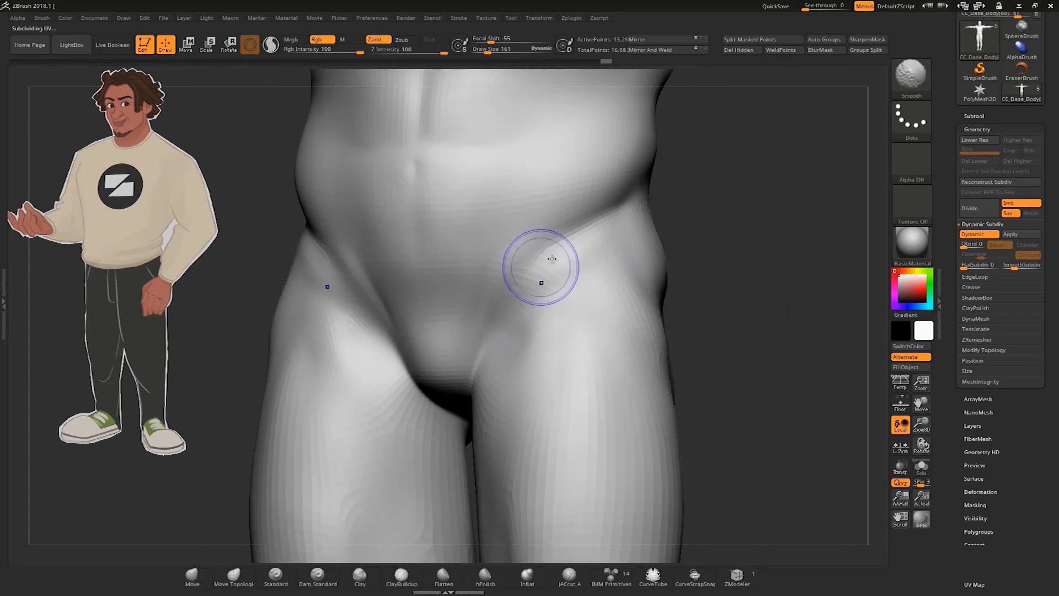
right_drag(752, 254, 678, 261)
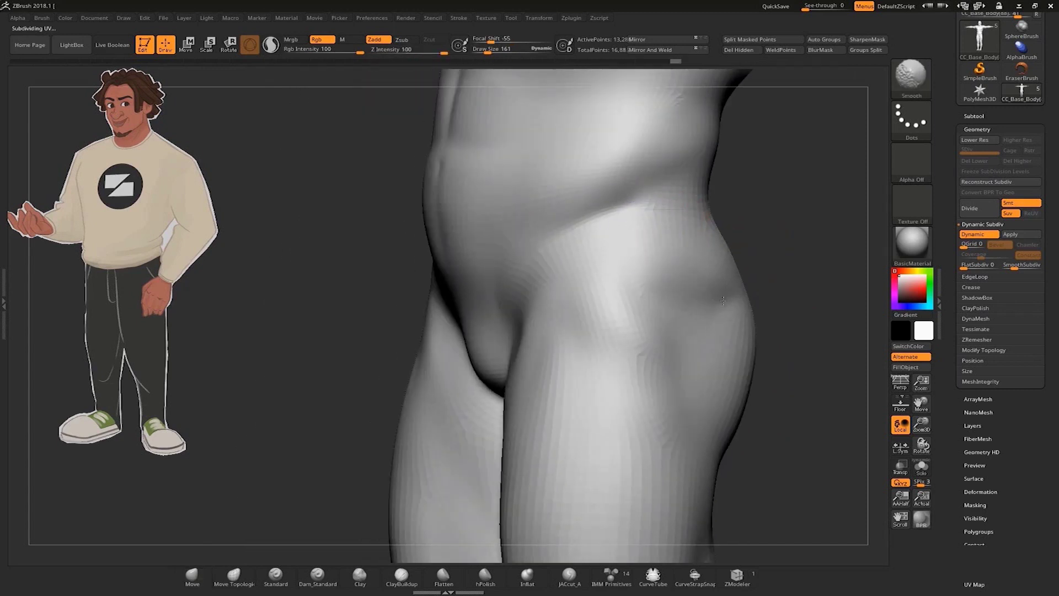
right_drag(723, 300, 665, 301)
- Smooth the muscle definition across the back and around the shoulder blades, raising the Draw Size to 166
right_drag(394, 302, 568, 230)
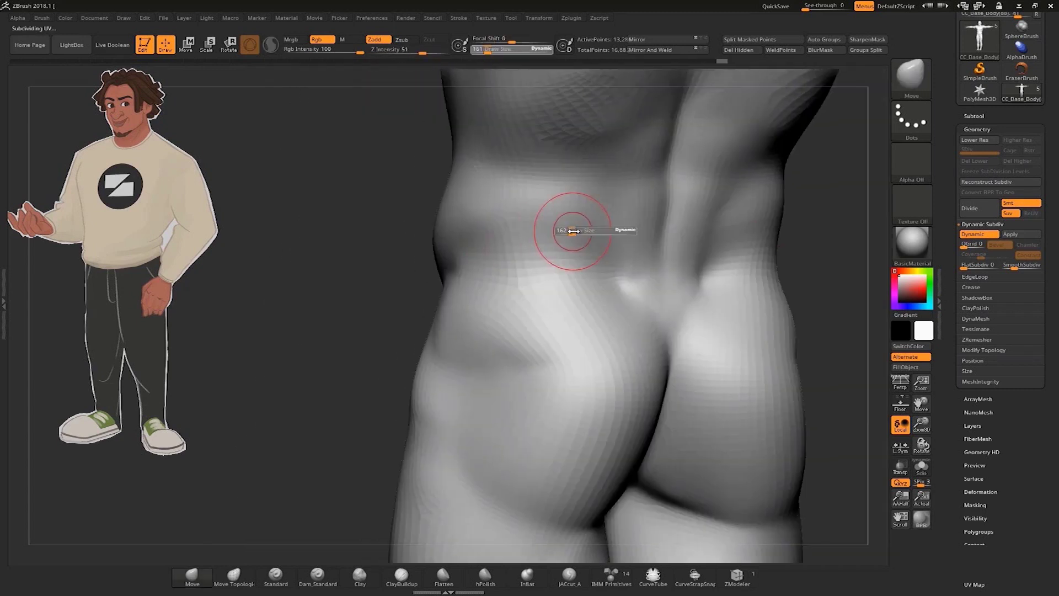
right_drag(730, 270, 606, 148)
right_drag(753, 331, 615, 207)
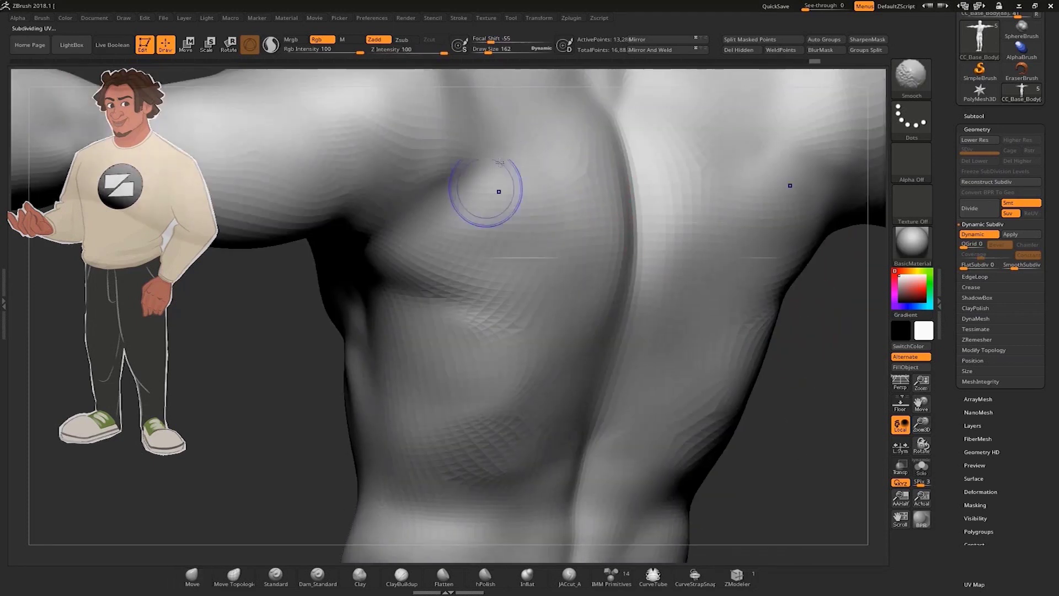
shift+right_drag(282, 418, 338, 476)
alt+right_drag(494, 128, 517, 286)
key(s)
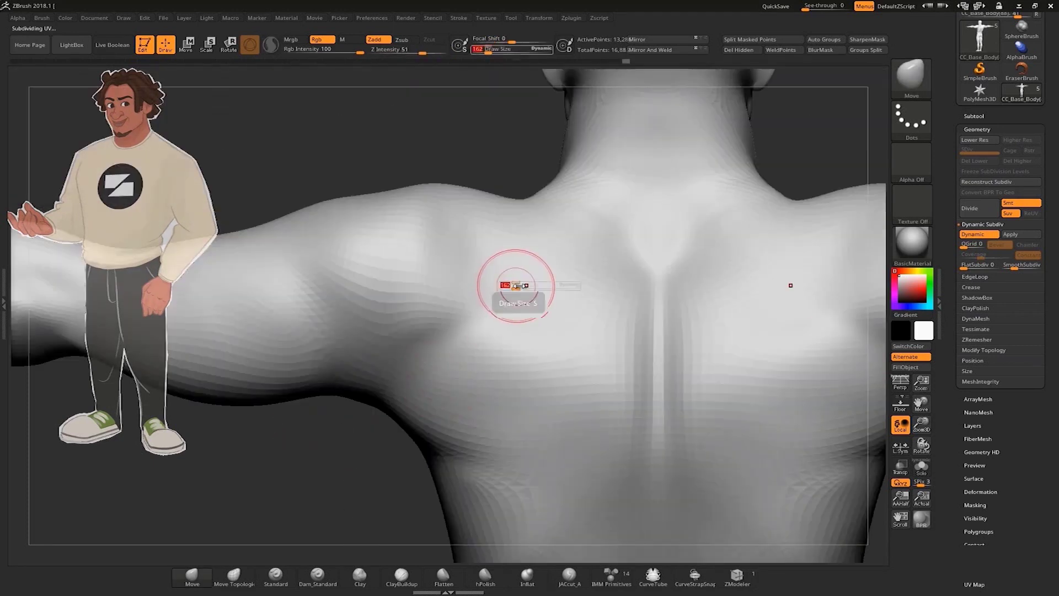
click(519, 287)
right_drag(412, 141, 433, 200)
key(shift)
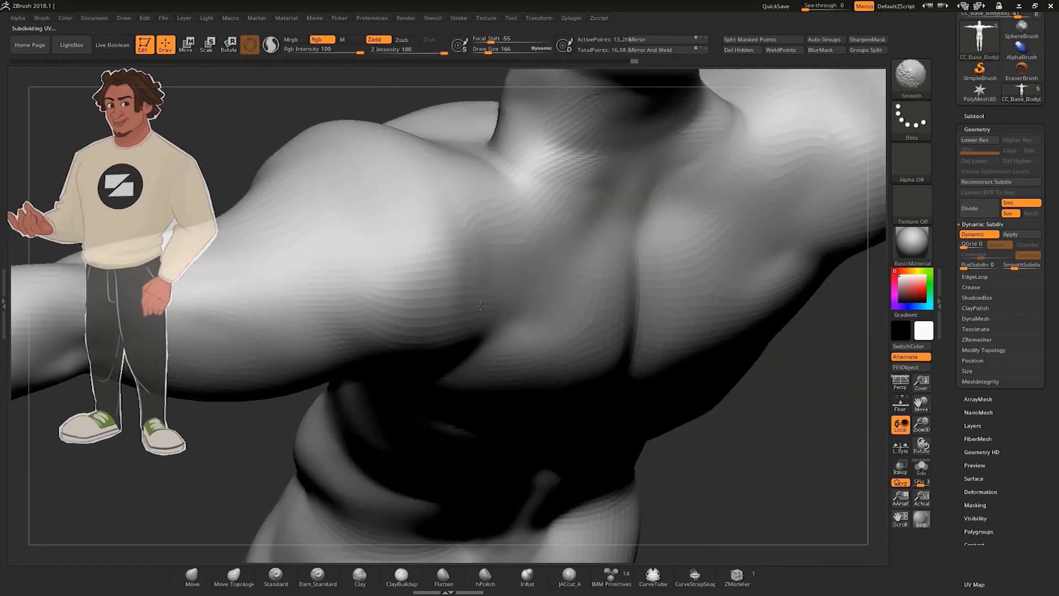
- Switch to the Standard brush and smooth the outside of the shoulder with a Draw Size of 446
right_drag(482, 306, 787, 435)
mouse_move(750, 305)
right_down()
mouse_move(703, 291)
mouse_move(705, 256)
mouse_move(725, 260)
right_up()
key(s)
drag(731, 263, 746, 263)
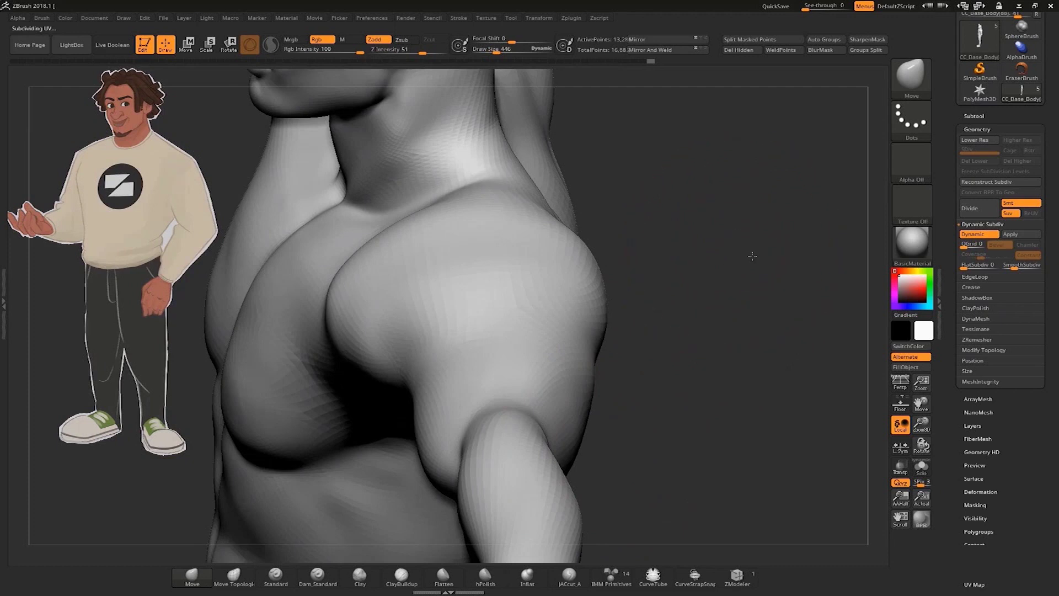
right_drag(753, 256, 726, 289)
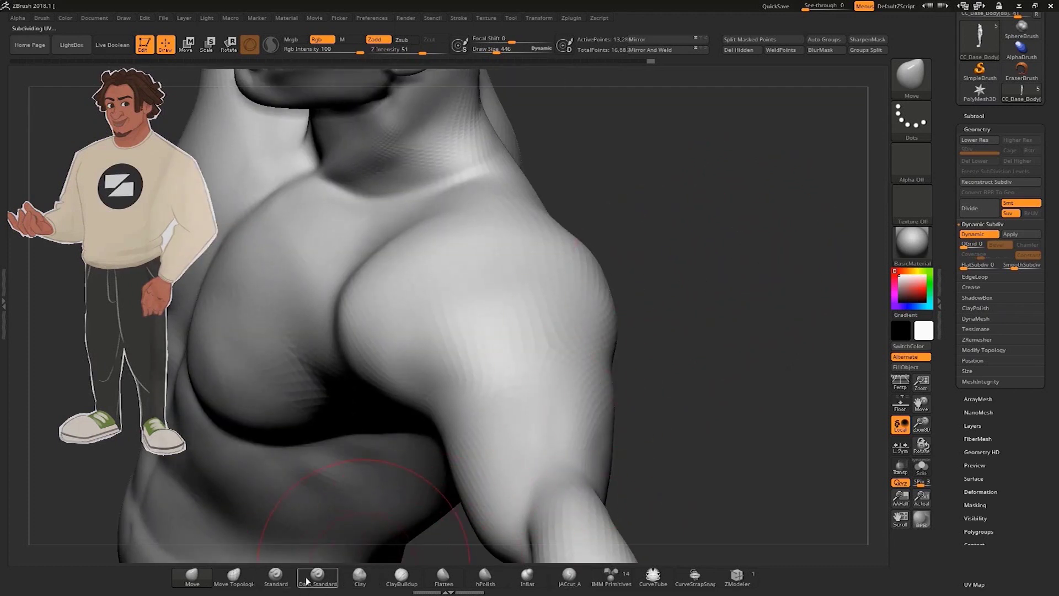
click(276, 577)
right_drag(709, 259, 445, 300)
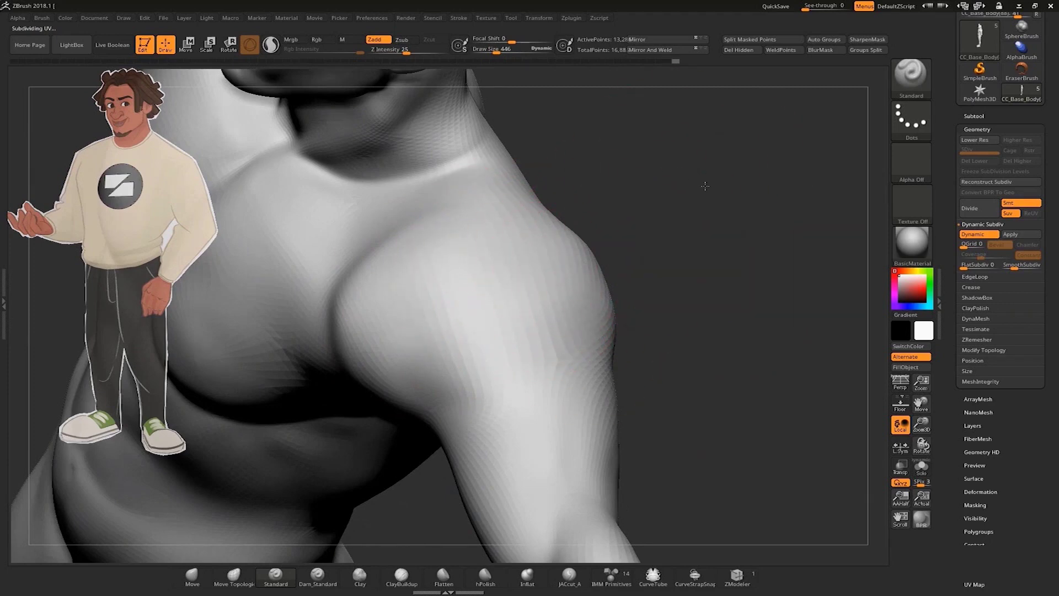
right_drag(705, 186, 573, 243)
shift+drag(635, 276, 635, 257)
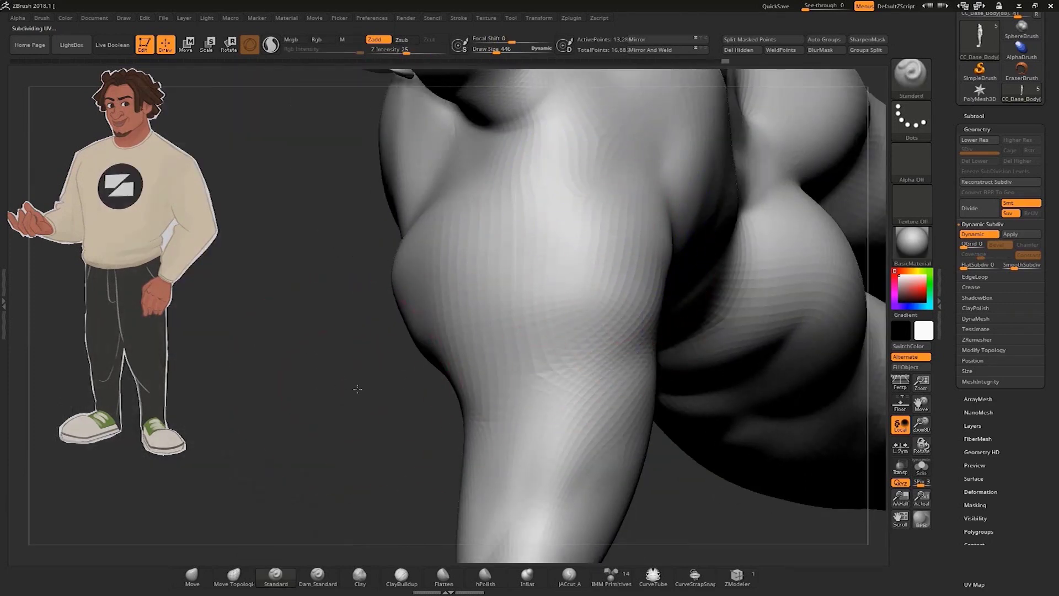
- Smooth the muscle definition around the shoulder and upper arm from several sides
right_drag(358, 389, 513, 364)
shift+drag(469, 229, 426, 259)
mouse_move(440, 309)
right_down()
mouse_move(764, 234)
mouse_move(635, 260)
mouse_move(762, 287)
right_up()
shift+drag(386, 258, 408, 278)
mouse_move(408, 278)
right_down()
mouse_move(698, 315)
mouse_move(591, 224)
mouse_move(515, 201)
right_up()
shift+drag(516, 201, 500, 209)
mouse_move(500, 209)
right_down()
mouse_move(574, 243)
mouse_move(619, 241)
mouse_move(657, 283)
mouse_move(696, 149)
right_up()
- Smooth the cheek and forehead of the head, reducing the Draw Size to 112
key(shift+f)
mouse_move(522, 157)
ctrl+right_down()
mouse_move(536, 187)
mouse_move(755, 204)
mouse_move(773, 220)
mouse_move(717, 210)
ctrl+right_up()
key(shift+f)
shift+drag(492, 259, 516, 301)
key(s)
drag(544, 336, 536, 336)
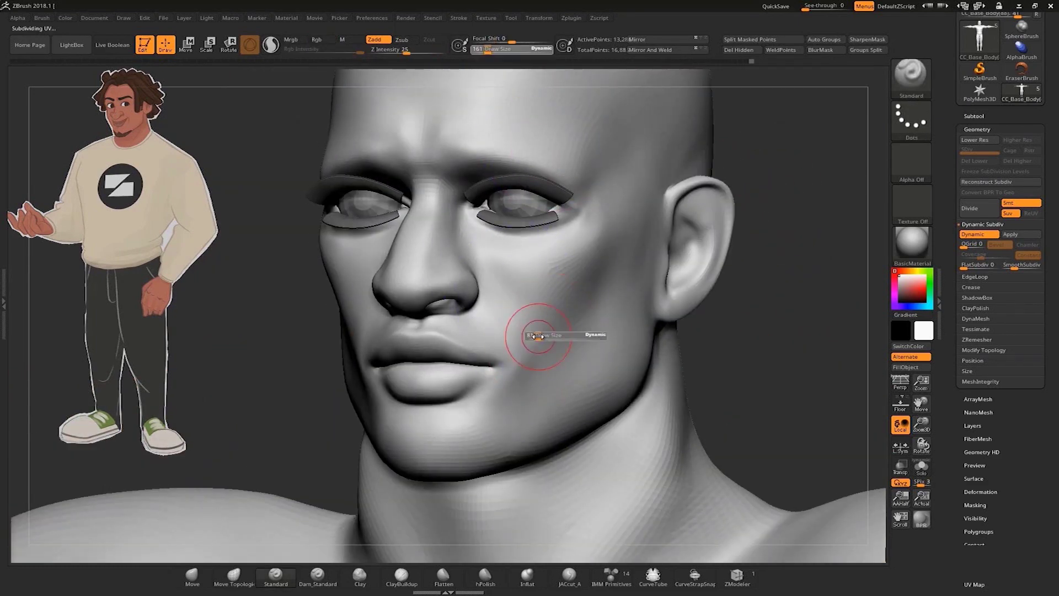
mouse_move(783, 118)
alt+right_down()
mouse_move(667, 250)
mouse_move(576, 259)
alt+right_up()
shift+drag(405, 160, 393, 168)
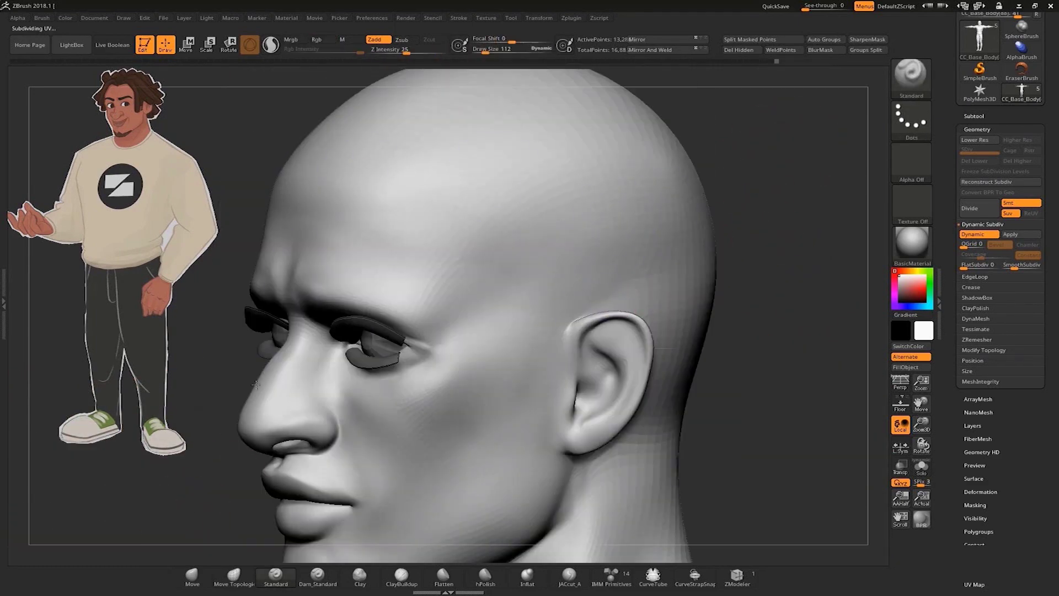
drag(256, 385, 473, 225)
drag(501, 162, 254, 204)
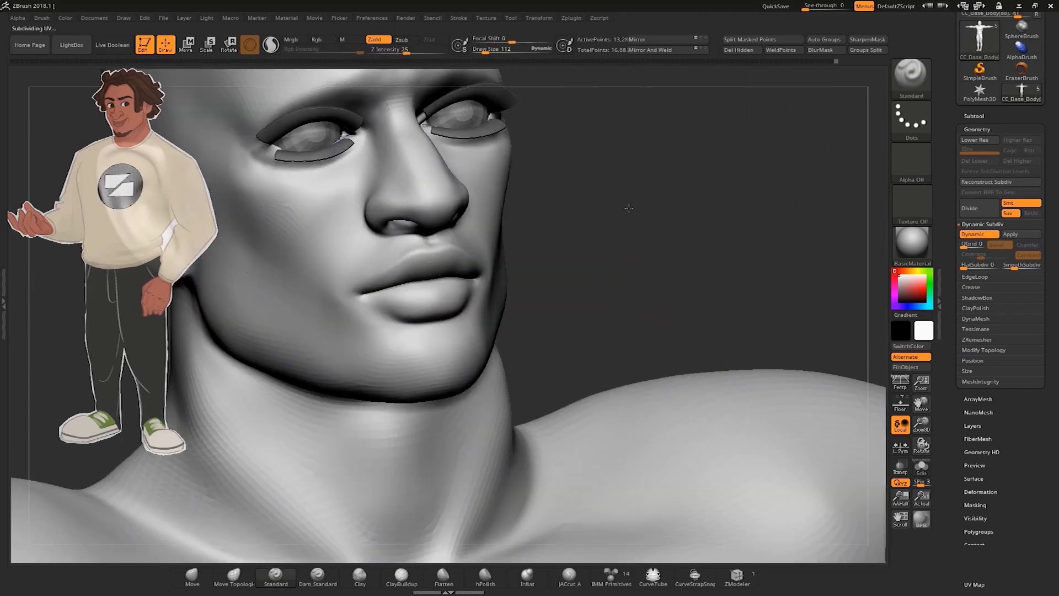
drag(629, 208, 585, 119)
ctrl+right_drag(635, 232, 618, 182)
ctrl+right_drag(634, 309, 603, 248)
drag(603, 249, 552, 337)
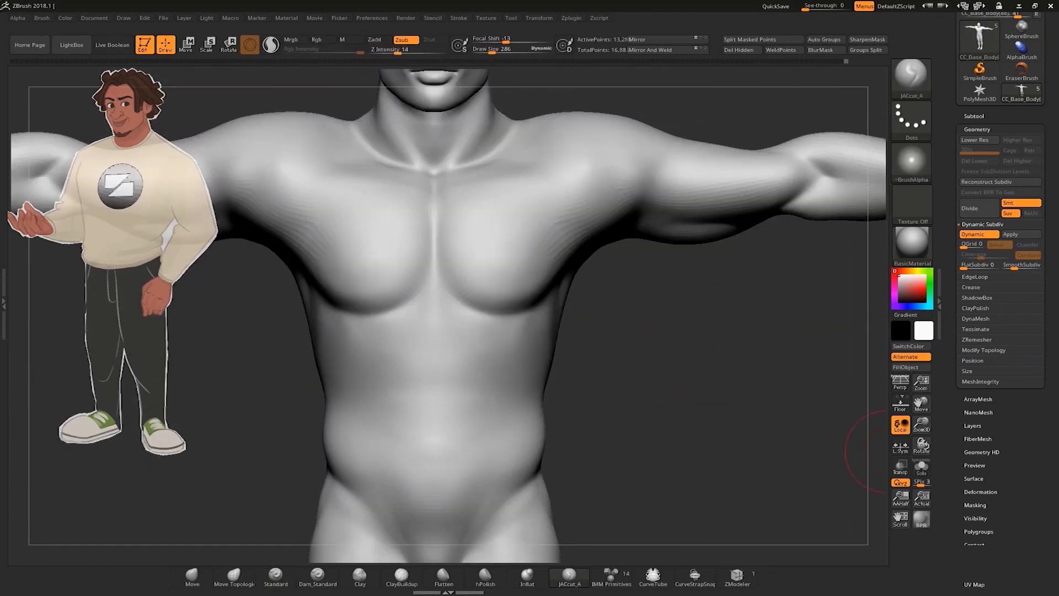
- Try smoothing the middle of the torso below the breastbone and undo the stroke
mouse_move(644, 312)
alt+mouse_down()
mouse_move(626, 345)
mouse_move(618, 415)
alt+mouse_up()
drag(658, 384, 662, 348)
mouse_move(408, 268)
shift+mouse_down()
mouse_move(432, 254)
mouse_move(412, 327)
shift+mouse_up()
alt+drag(610, 405, 629, 248)
drag(629, 309, 667, 334)
key(ctrl+z)
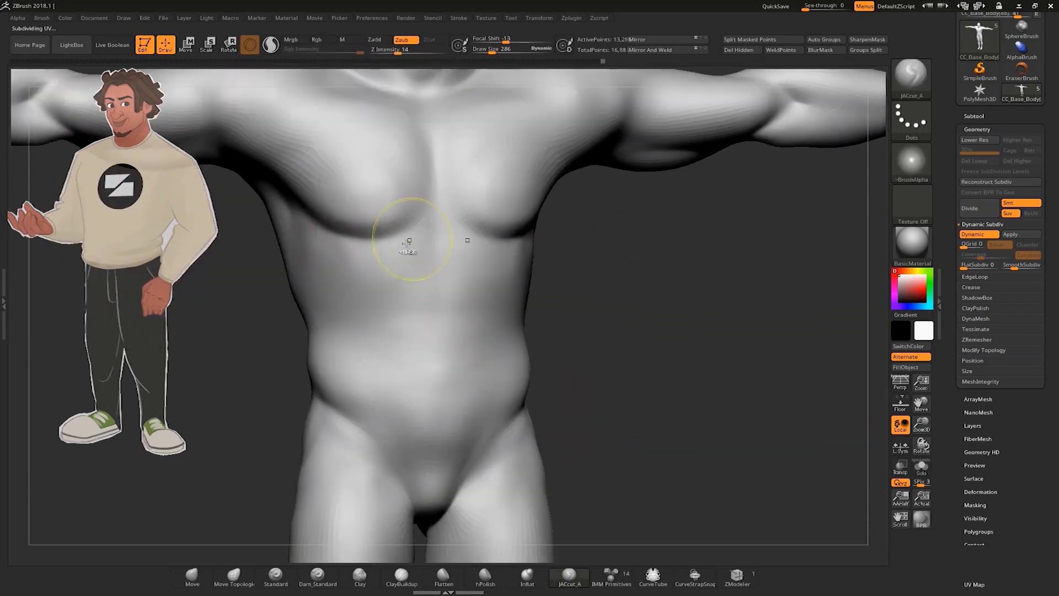
- Carve the chest's lower crease across the breastbone with the JACcut_A brush and soften it, reducing the Draw Size to 204
drag(397, 237, 430, 211)
drag(647, 259, 670, 237)
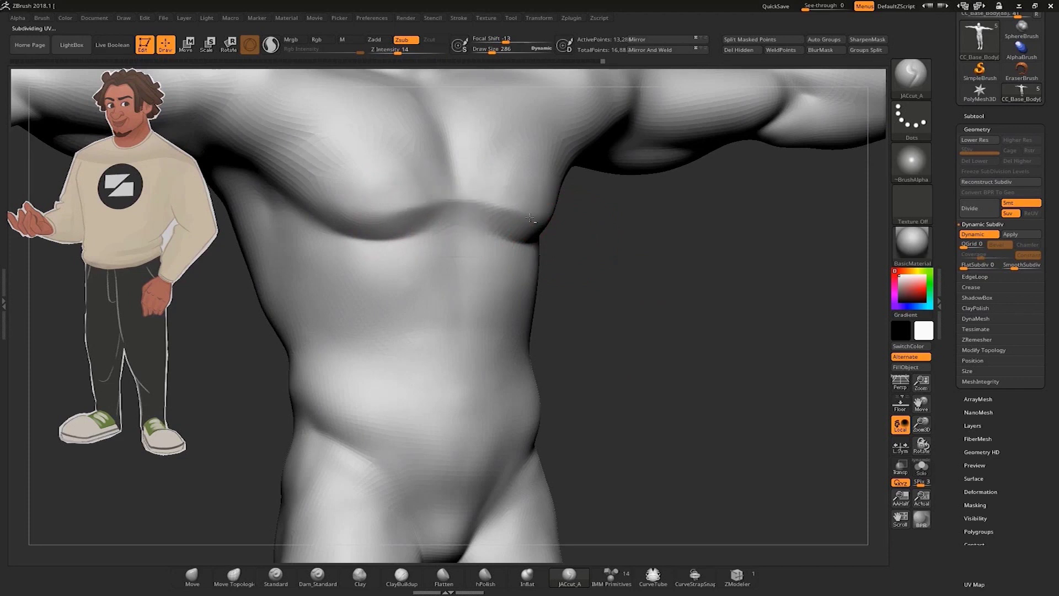
shift+drag(453, 215, 405, 229)
key(s)
drag(486, 237, 482, 238)
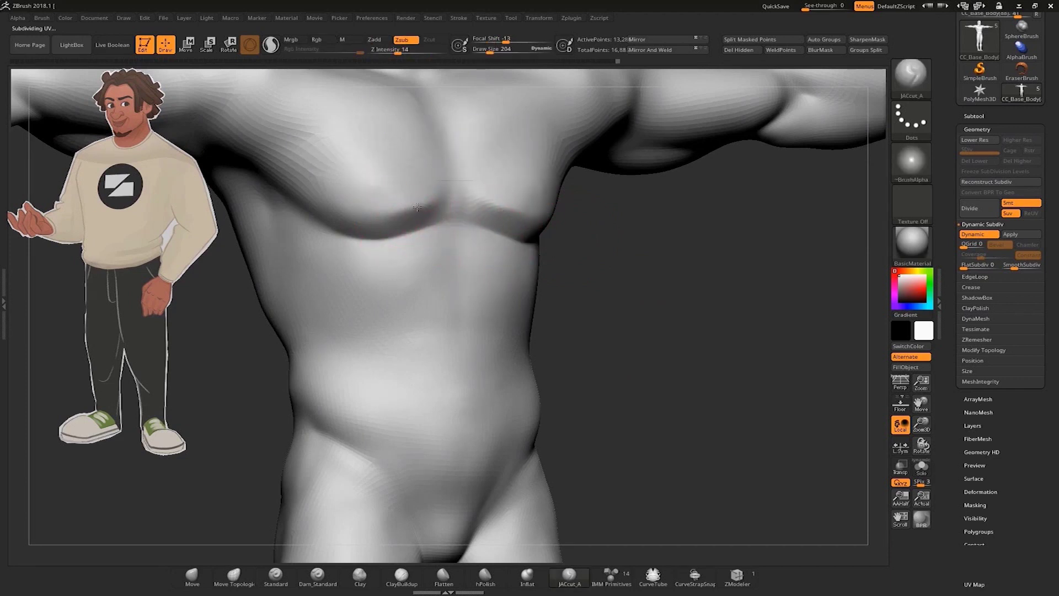
drag(482, 199, 441, 198)
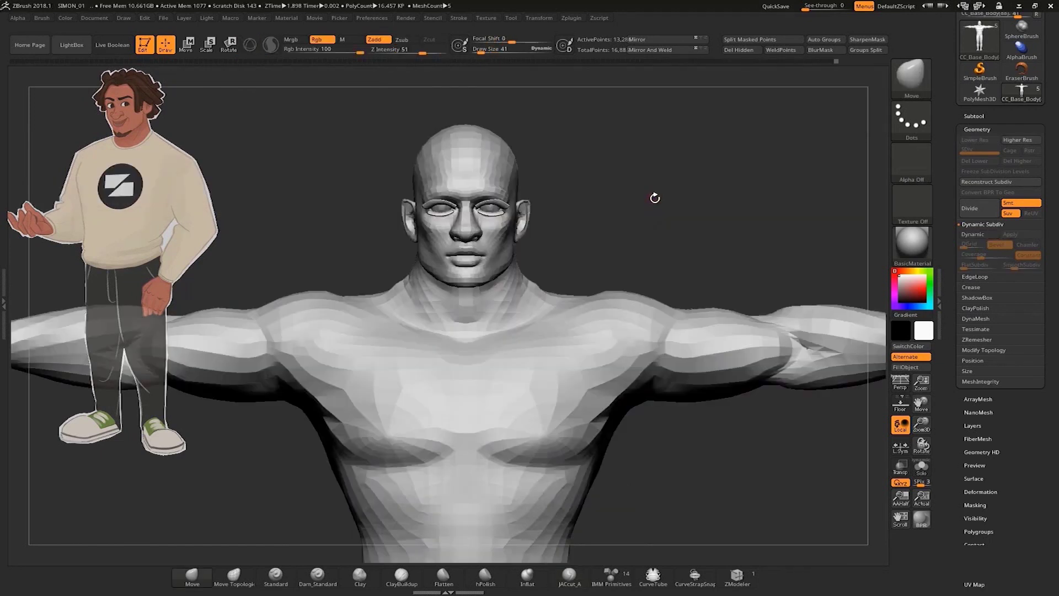
- Divide the low-resolution body mesh once to reach subdivision level 2
mouse_move(655, 197)
alt+mouse_down()
mouse_move(729, 192)
mouse_move(649, 216)
alt+mouse_up()
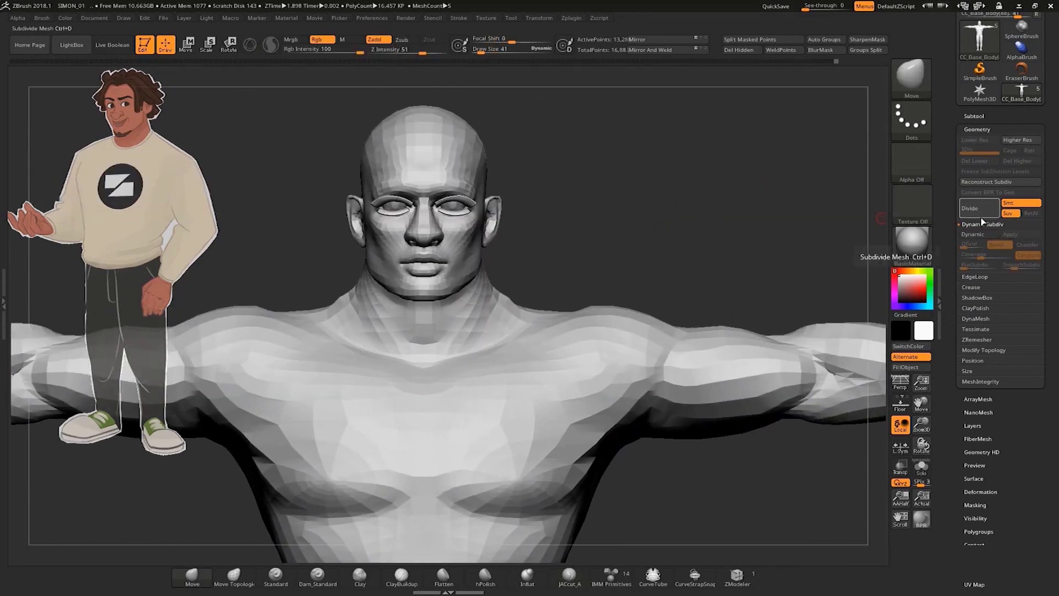
click(981, 216)
mouse_move(599, 217)
alt+mouse_down()
mouse_move(759, 185)
mouse_move(682, 229)
mouse_move(653, 224)
alt+mouse_up()
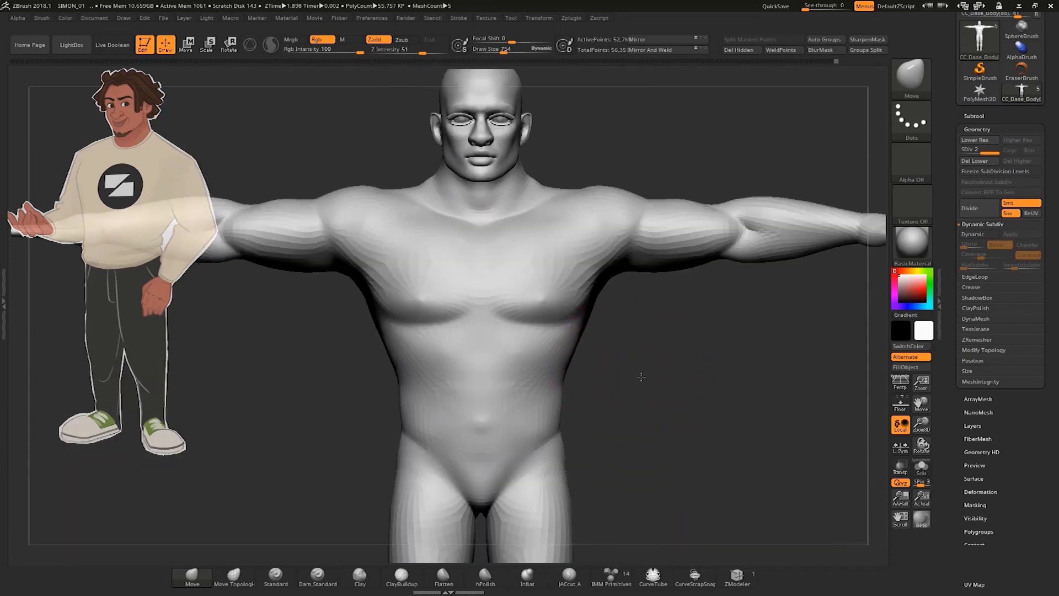
mouse_move(638, 379)
alt+mouse_down()
mouse_move(676, 368)
mouse_move(652, 371)
alt+mouse_up()
- Carve a continuous crease under both chest muscles on the subdivided body using JACcut_A, Draw Size 286 and Z Intensity 9
click(569, 577)
alt+drag(673, 420, 732, 400)
key(s)
key(s)
drag(526, 376, 516, 375)
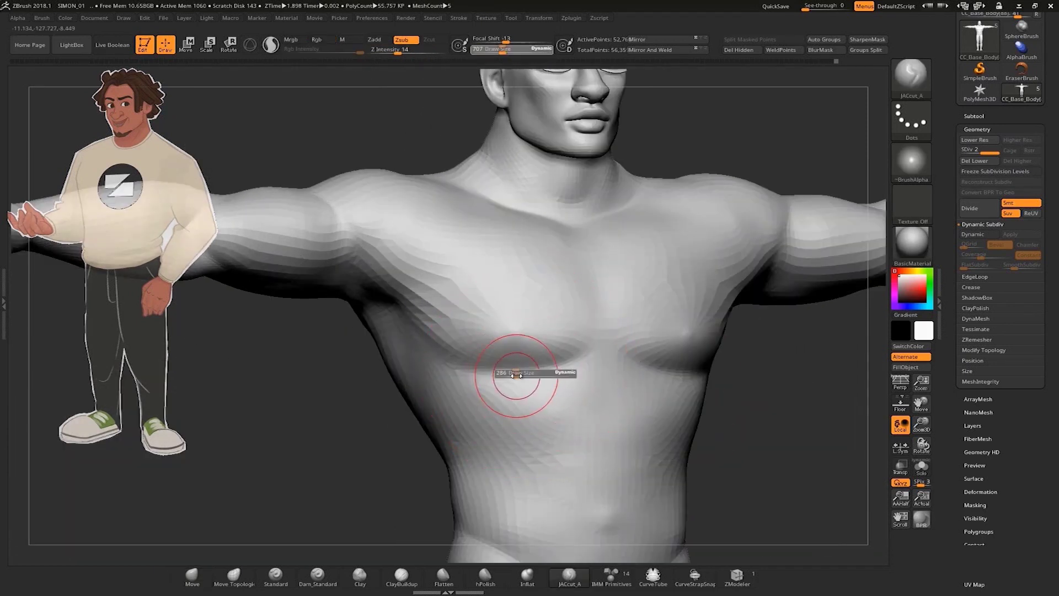
alt+drag(789, 404, 655, 346)
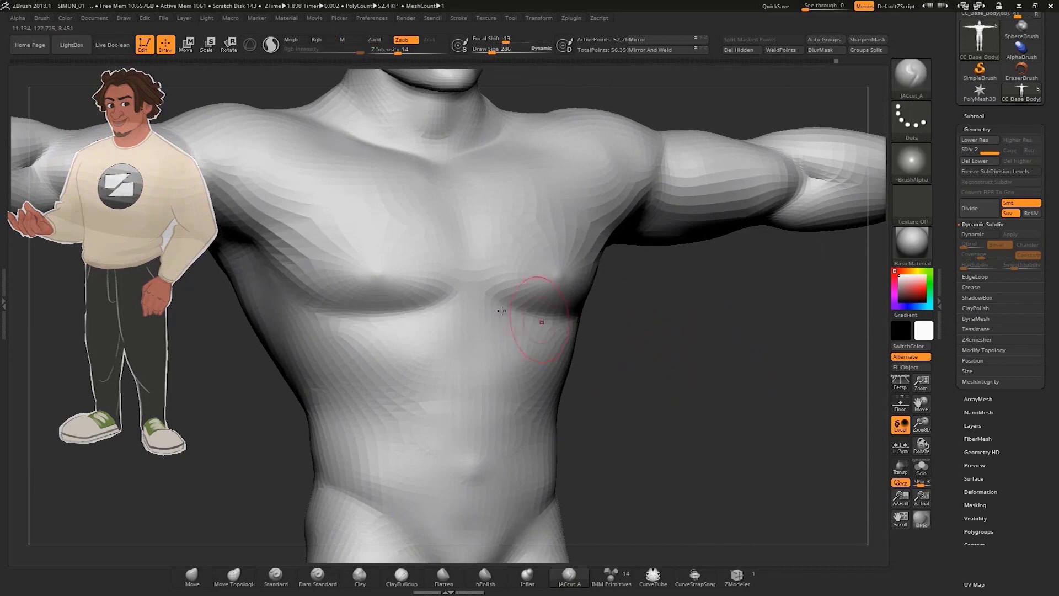
drag(588, 358, 590, 99)
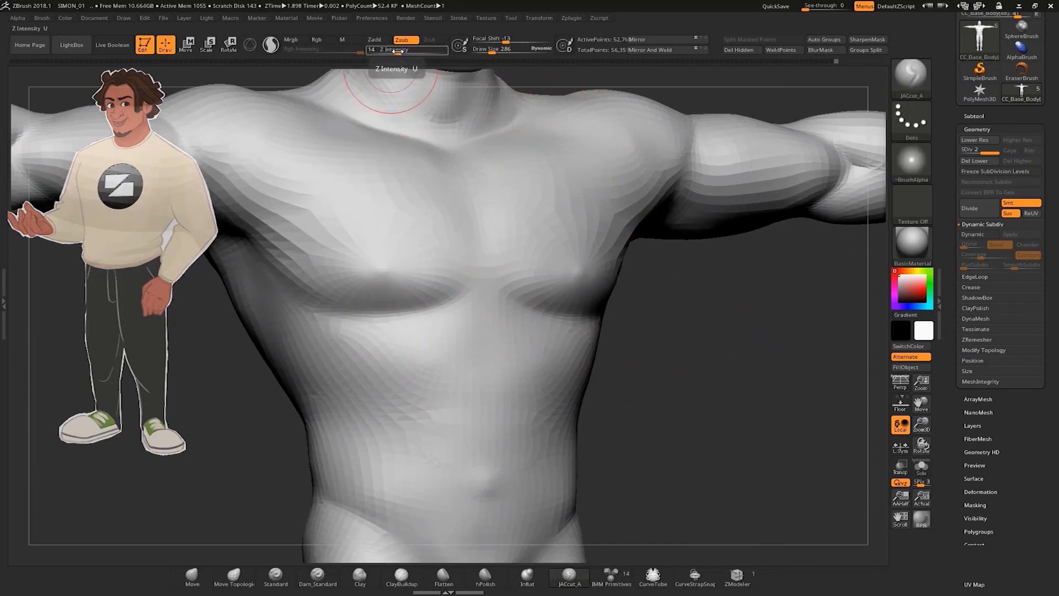
drag(684, 359, 339, 314)
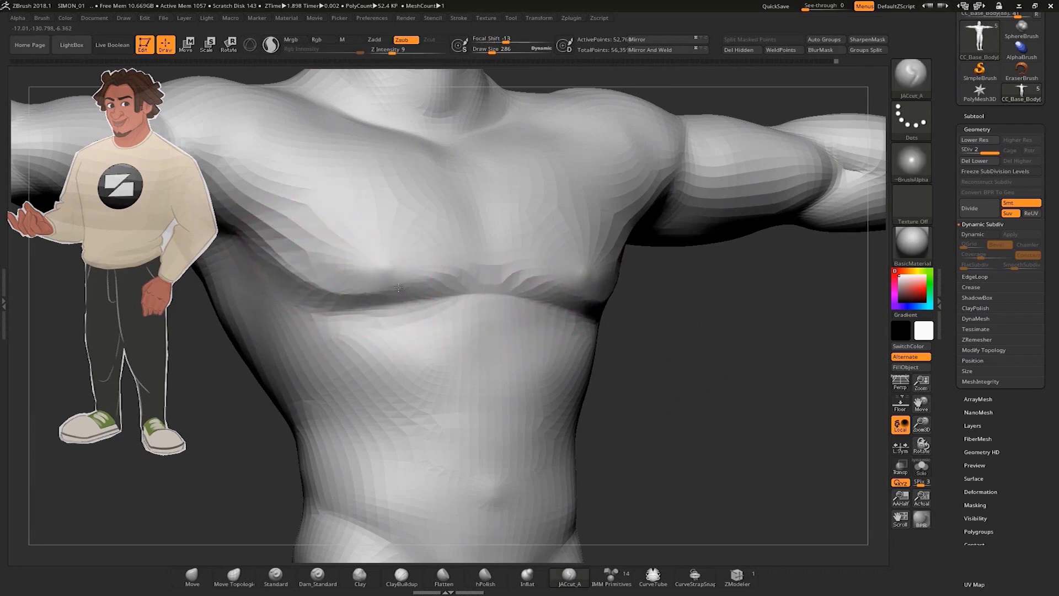
drag(609, 323, 414, 292)
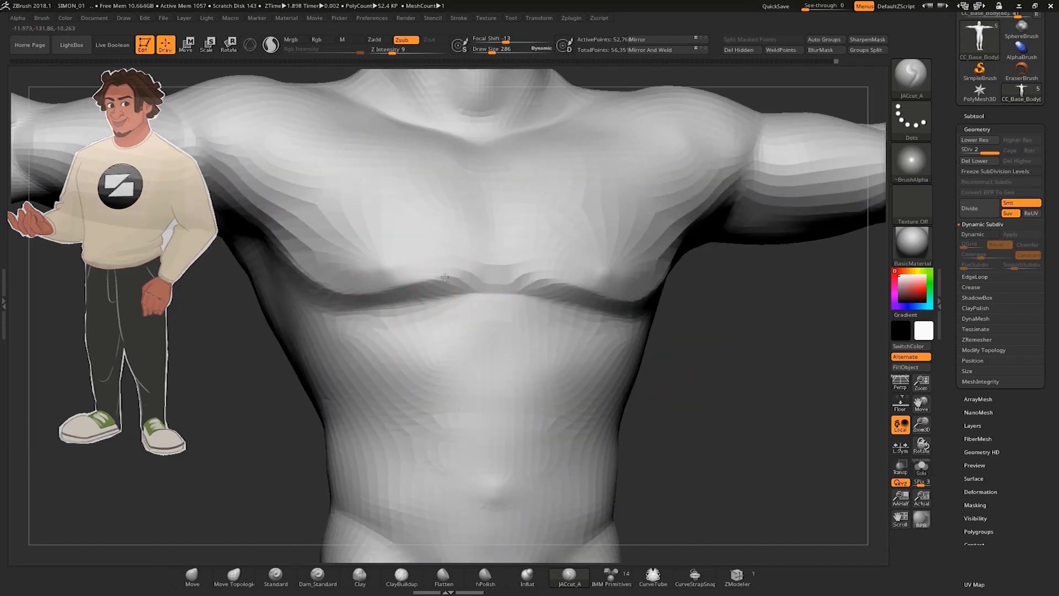
key(shift)
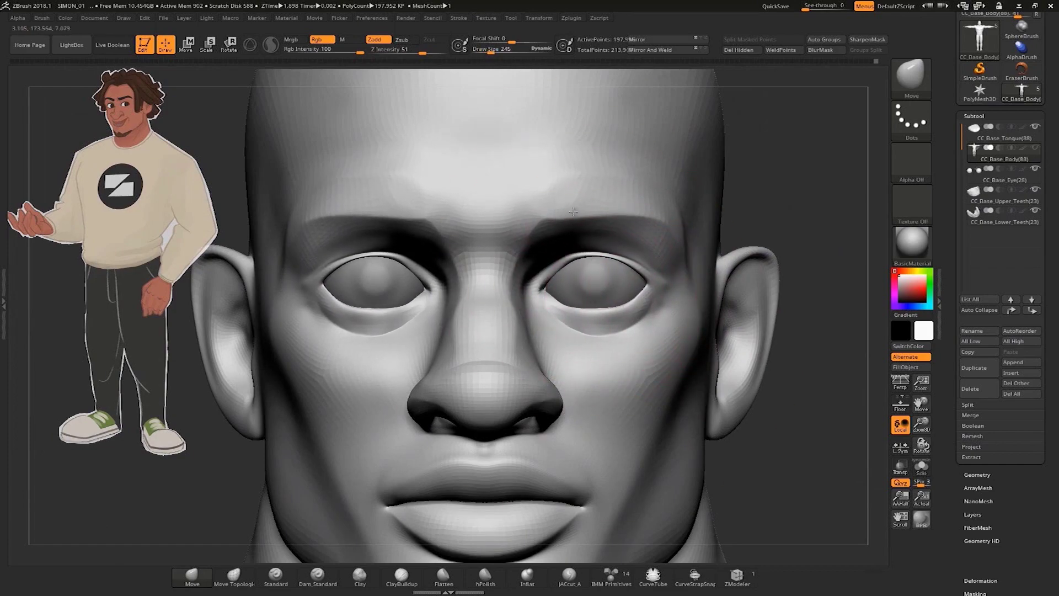
- Inspect the sculpted face, torso and hand from several angles
right_drag(598, 319, 603, 331)
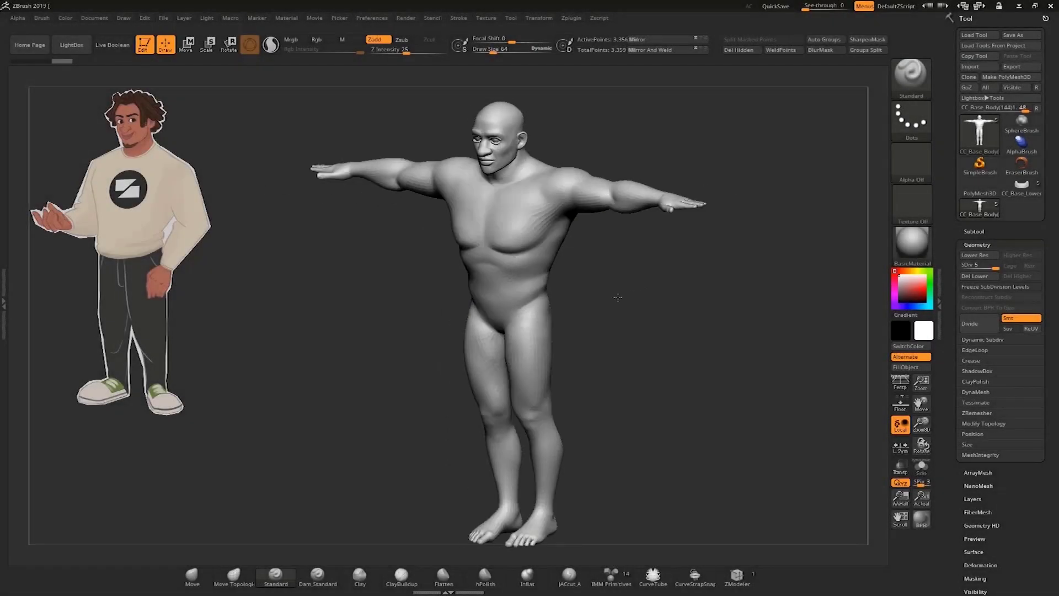
drag(618, 297, 615, 282)
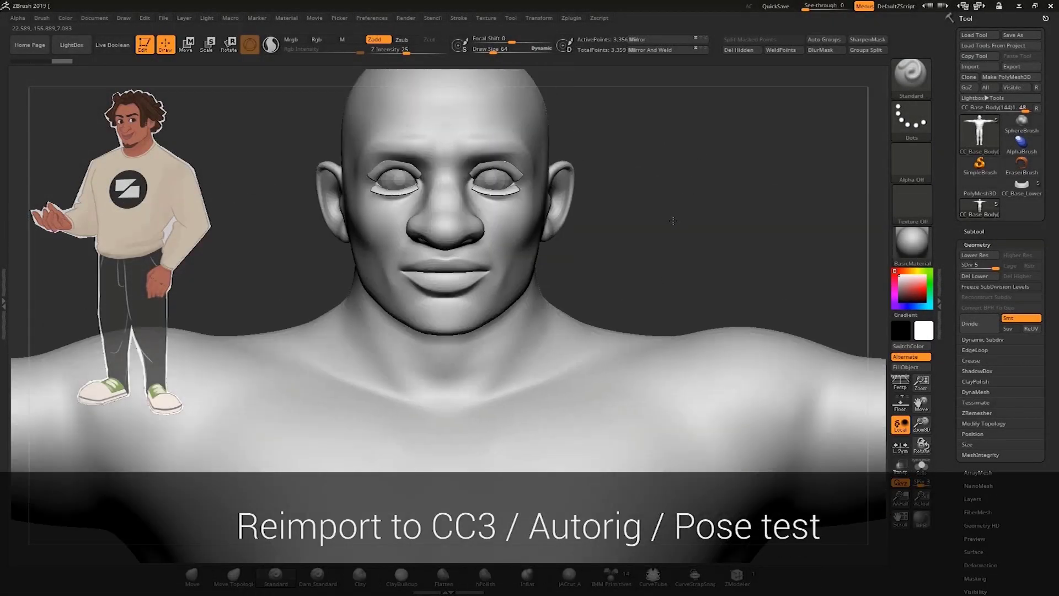
drag(673, 221, 665, 220)
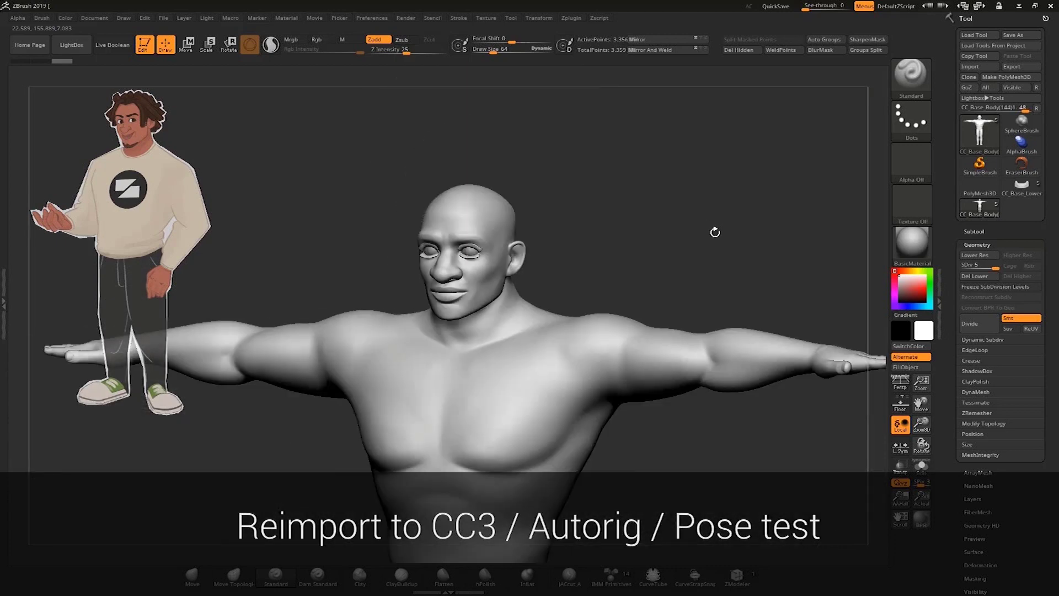
drag(714, 232, 524, 213)
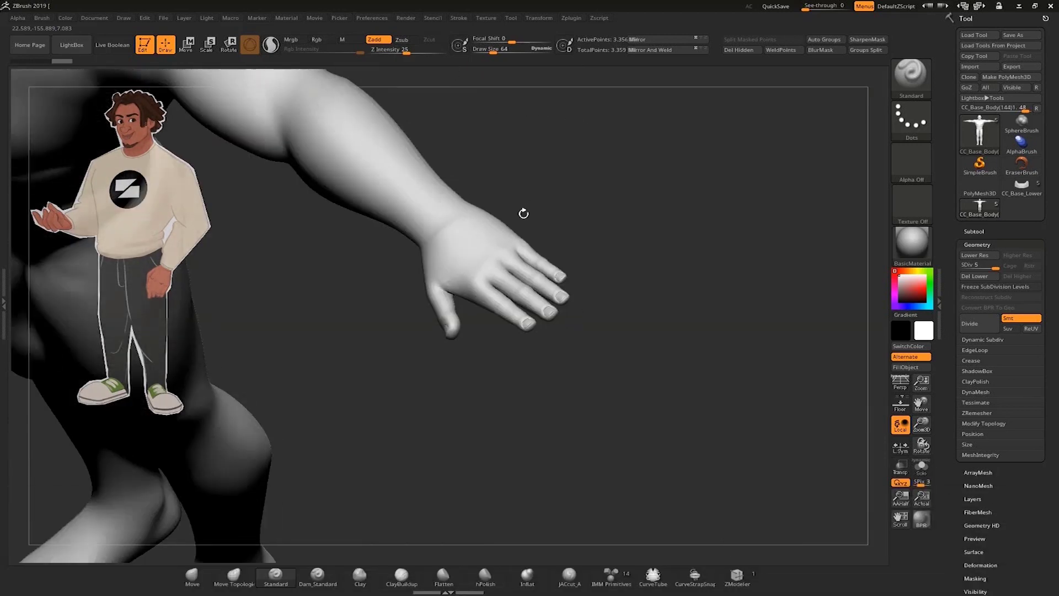
alt+drag(619, 229, 605, 285)
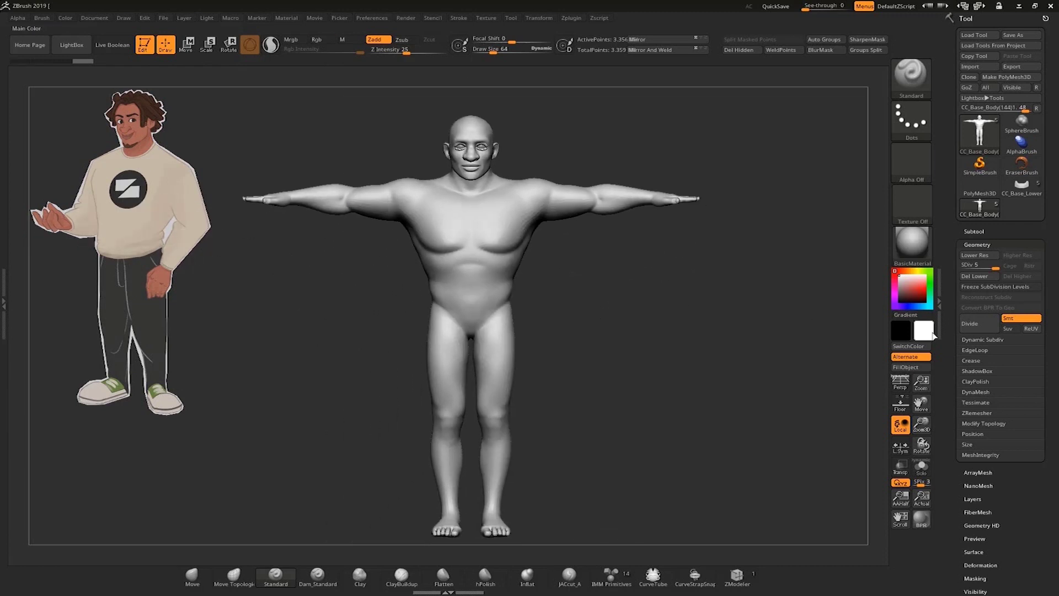
- Send the sculpt with its subtools to Character Creator through GoZ and update the avatar's tongue, body and teeth meshes
click(972, 231)
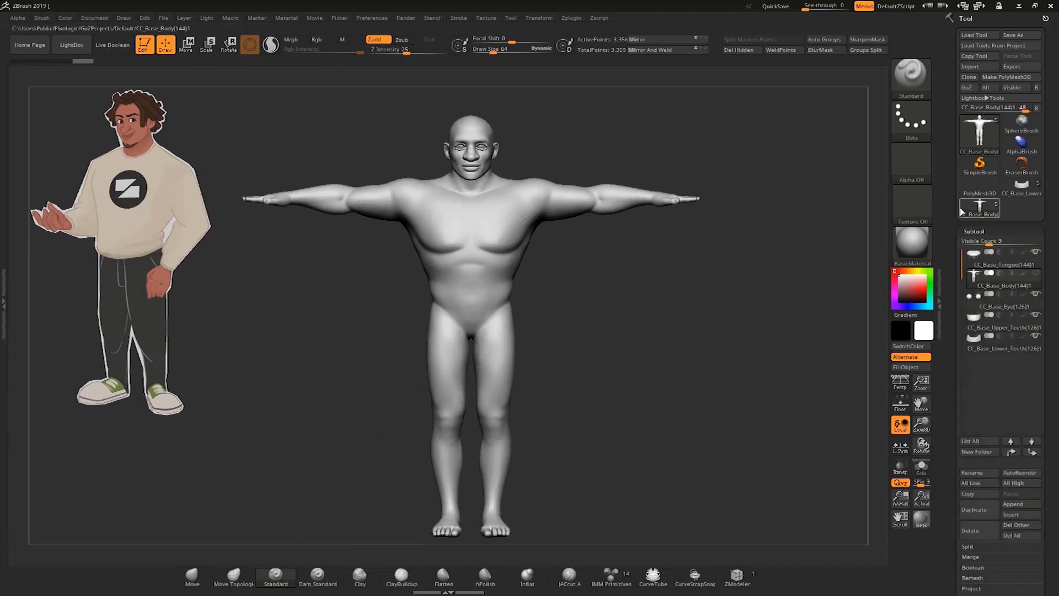
click(999, 87)
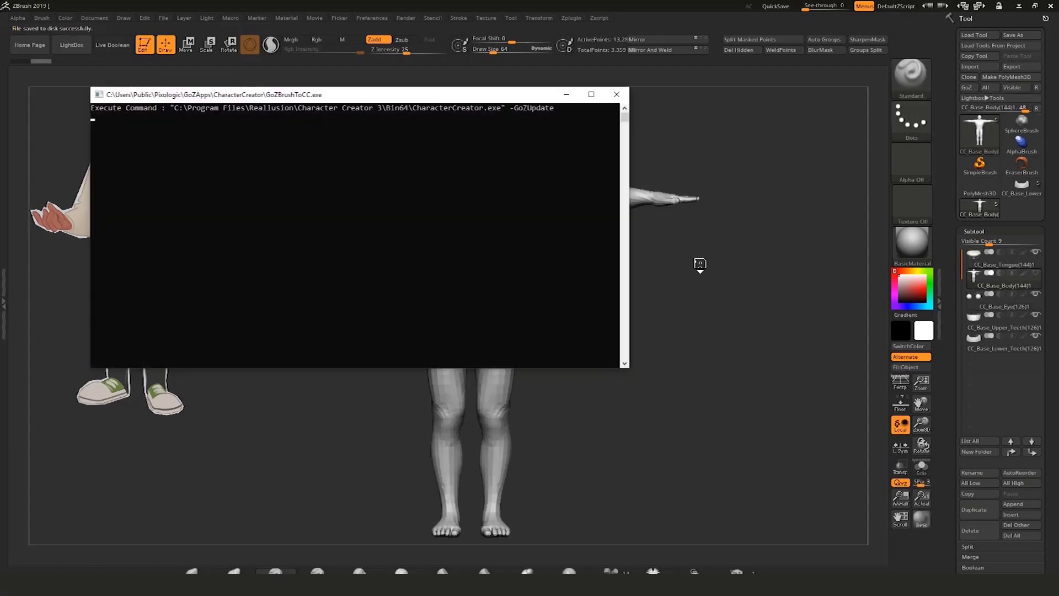
click(1020, 7)
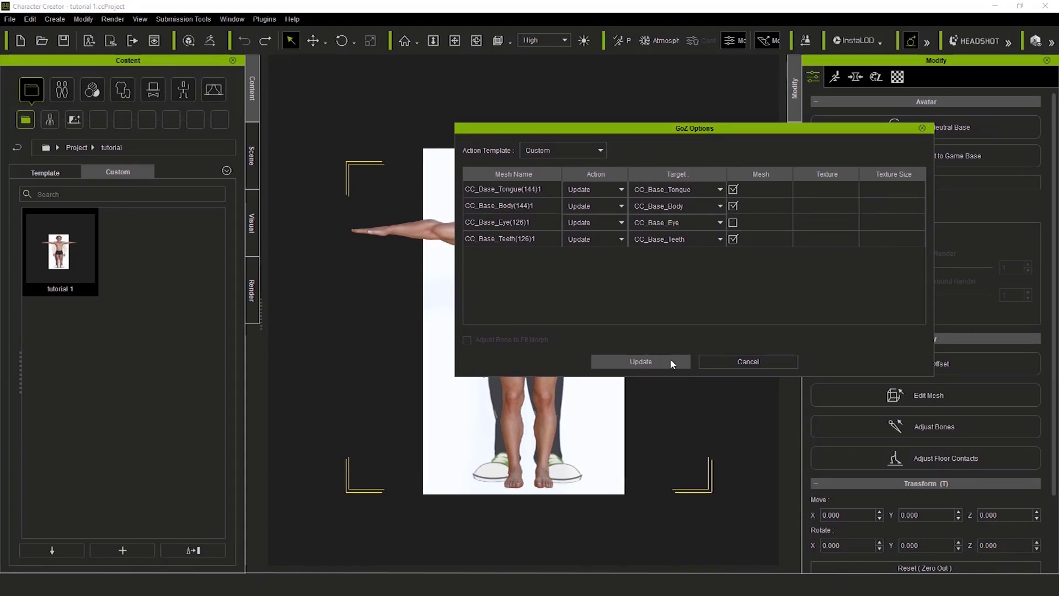
click(641, 361)
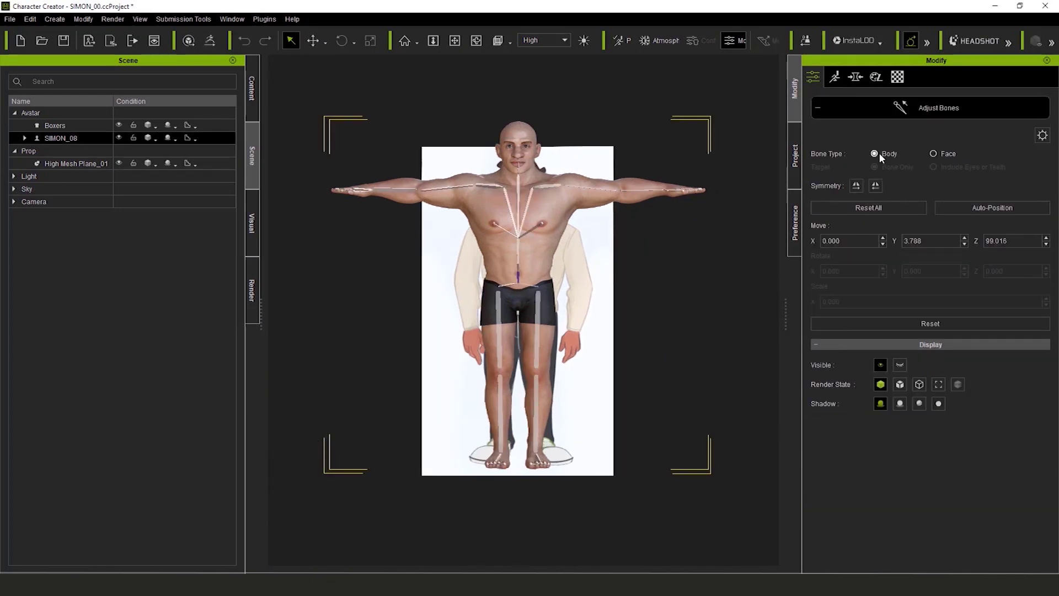
- Auto-position the avatar's facial bones and leave bone adjustment
click(934, 153)
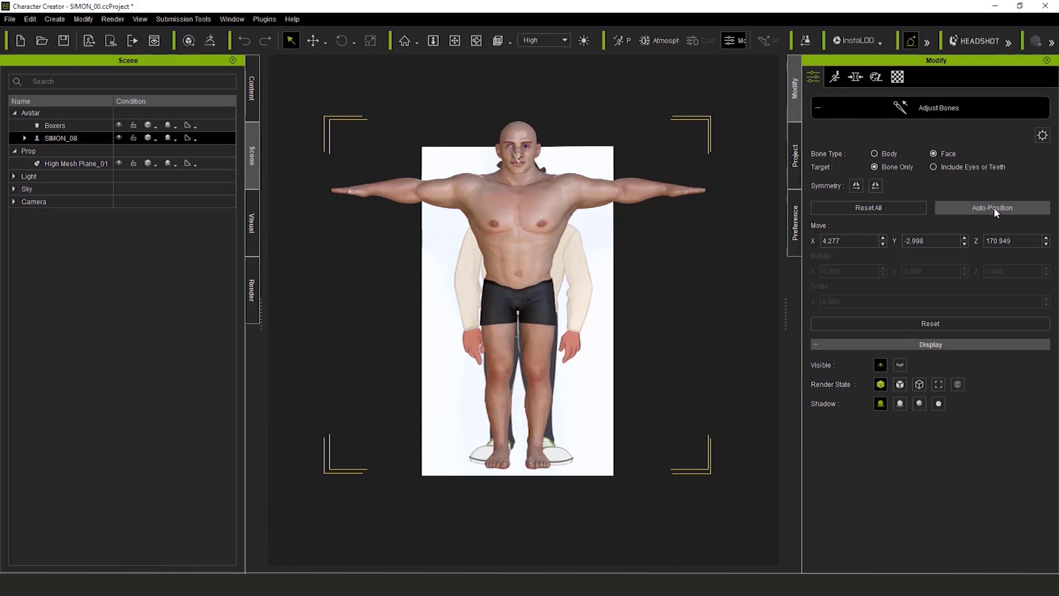
click(828, 107)
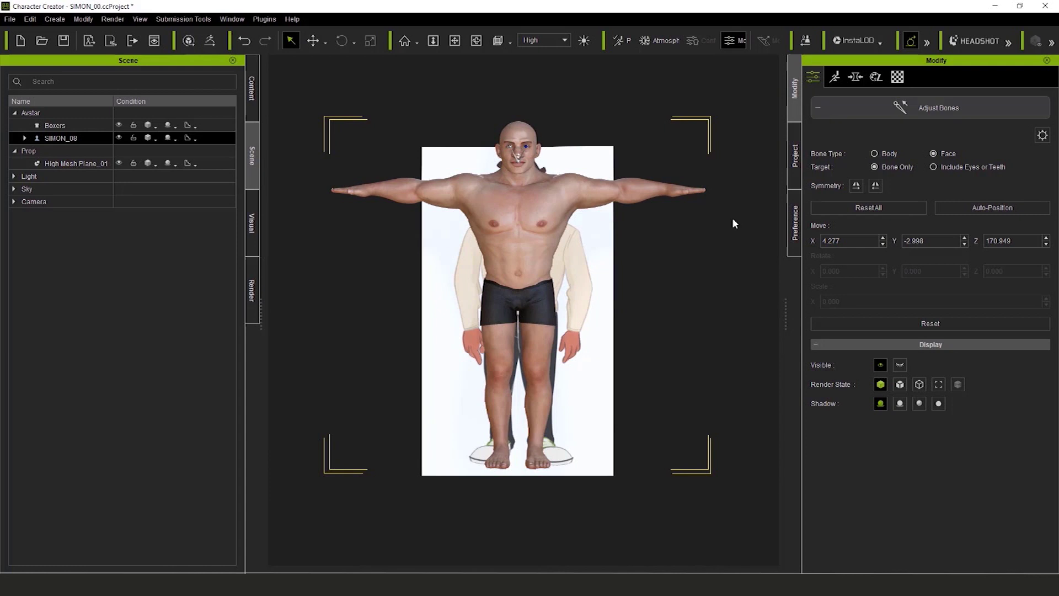
- Hide the reference image plane and apply the Moving_Walk_02 male pose to the avatar to check its deformation
click(118, 163)
click(253, 99)
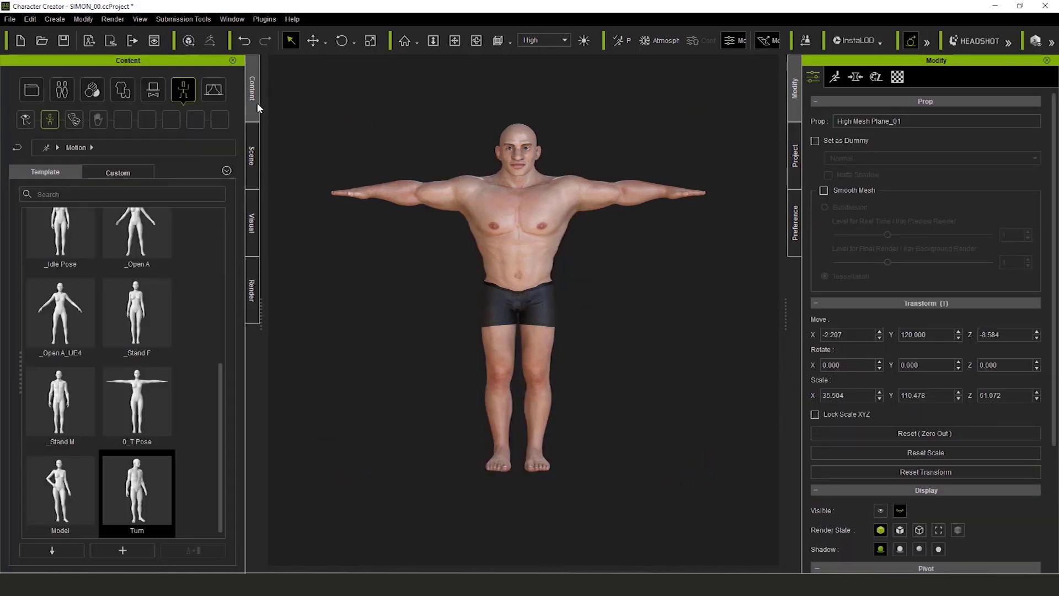
scroll(133, 309, up, 5)
double_click(134, 266)
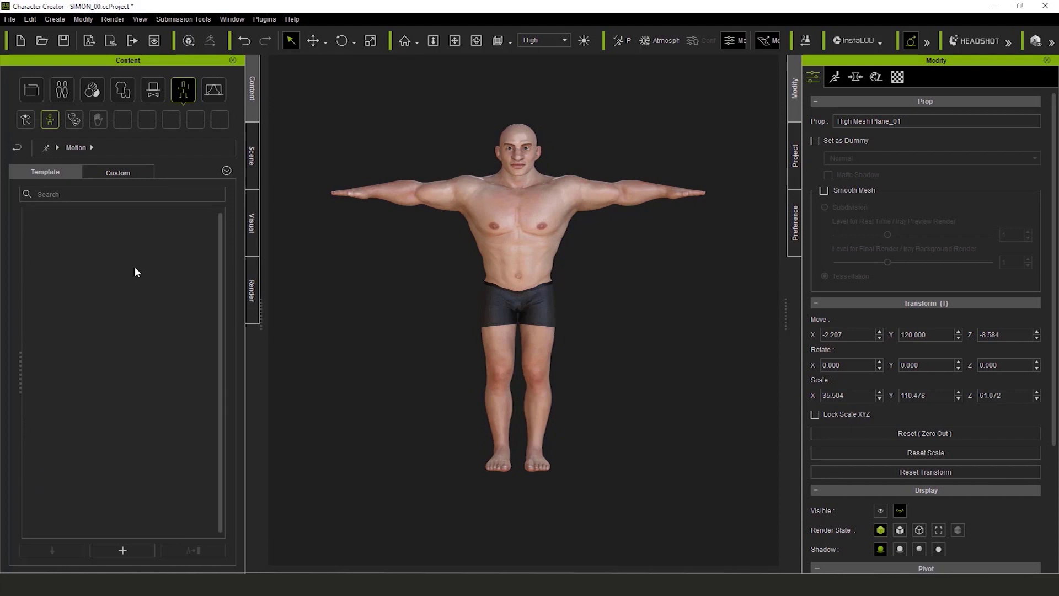
drag(138, 346, 610, 334)
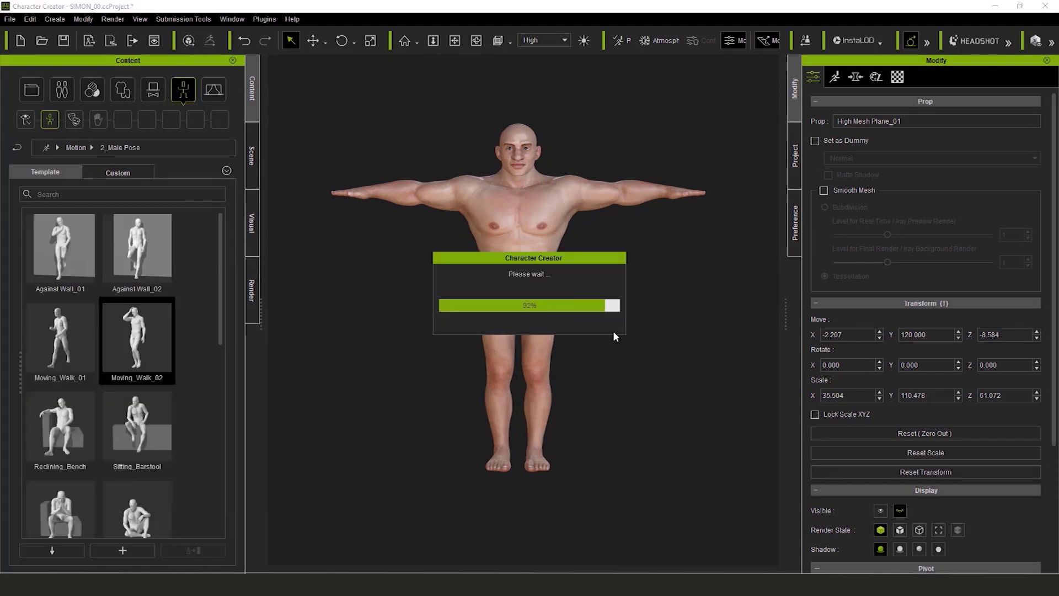
click(496, 268)
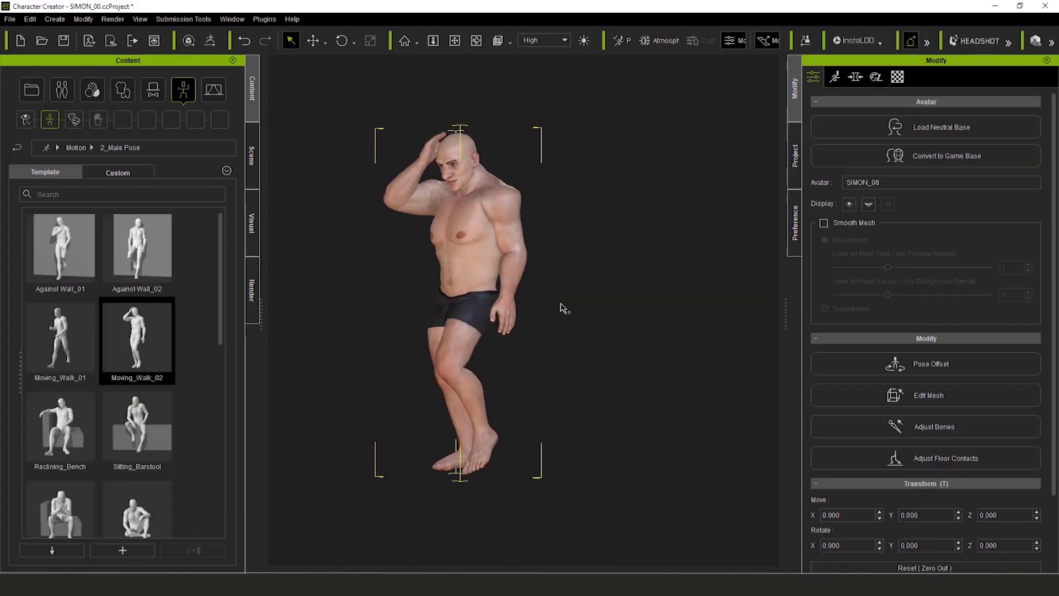
right_drag(563, 308, 719, 359)
scroll(674, 362, up, 3)
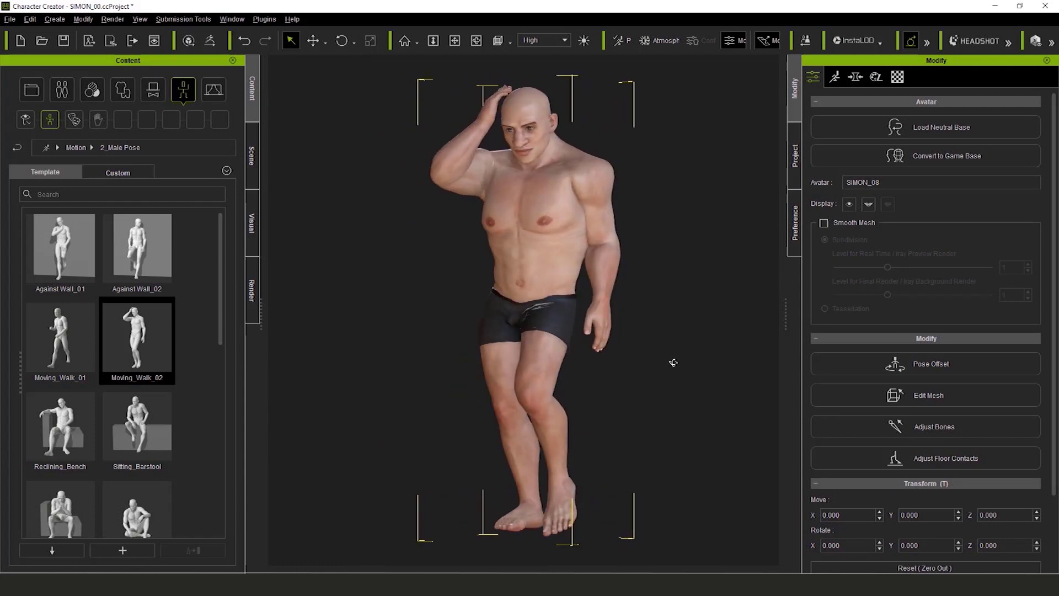
- Test the Sports_Surfing and Standing_04 male poses on the avatar and inspect how the body deforms
scroll(99, 340, down, 5)
drag(65, 339, 523, 317)
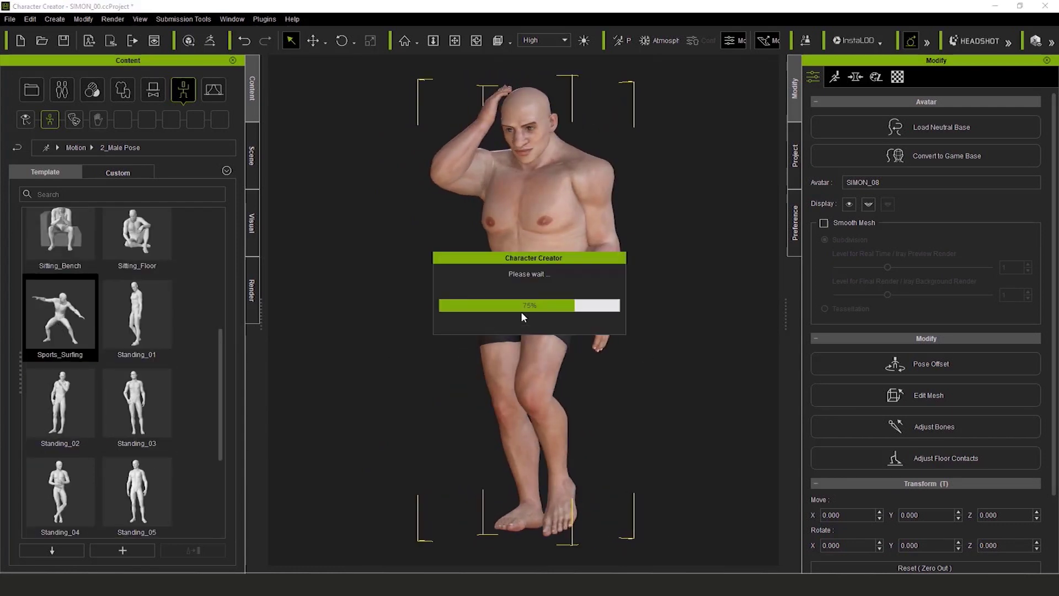
right_drag(706, 280, 657, 353)
scroll(602, 402, down, 1)
middle_drag(600, 405, 554, 359)
right_drag(554, 359, 456, 370)
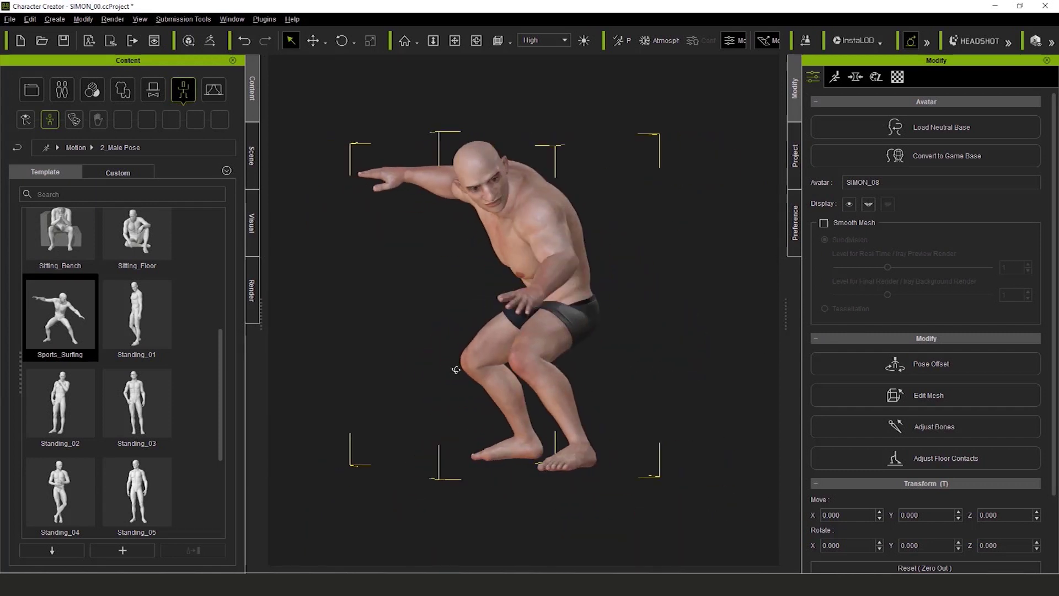
drag(60, 489, 627, 342)
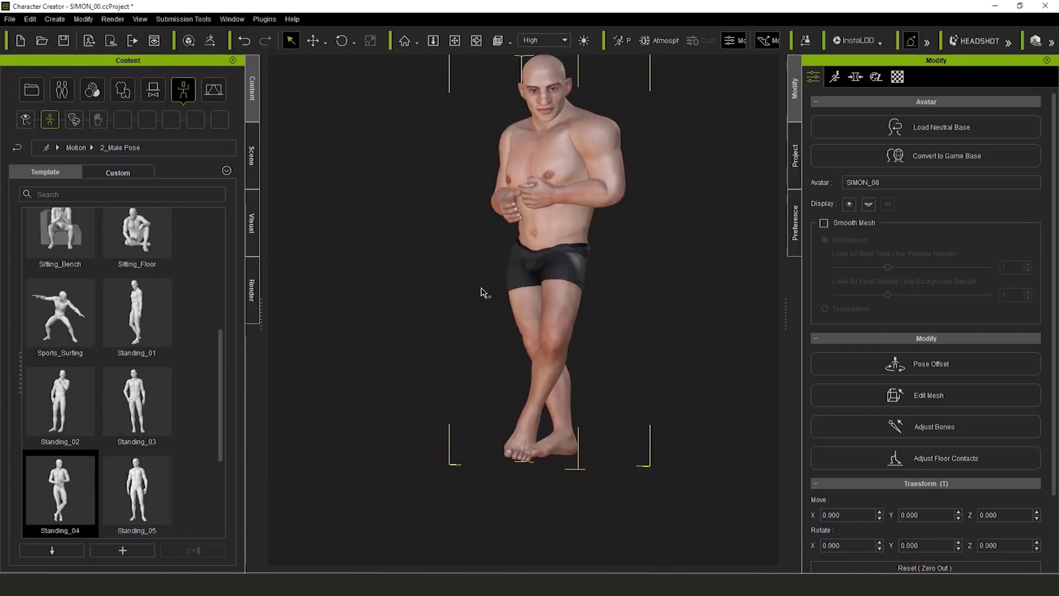
right_drag(482, 293, 624, 326)
- Start editing the avatar's pose and reset it to the default T-pose
click(835, 77)
click(899, 130)
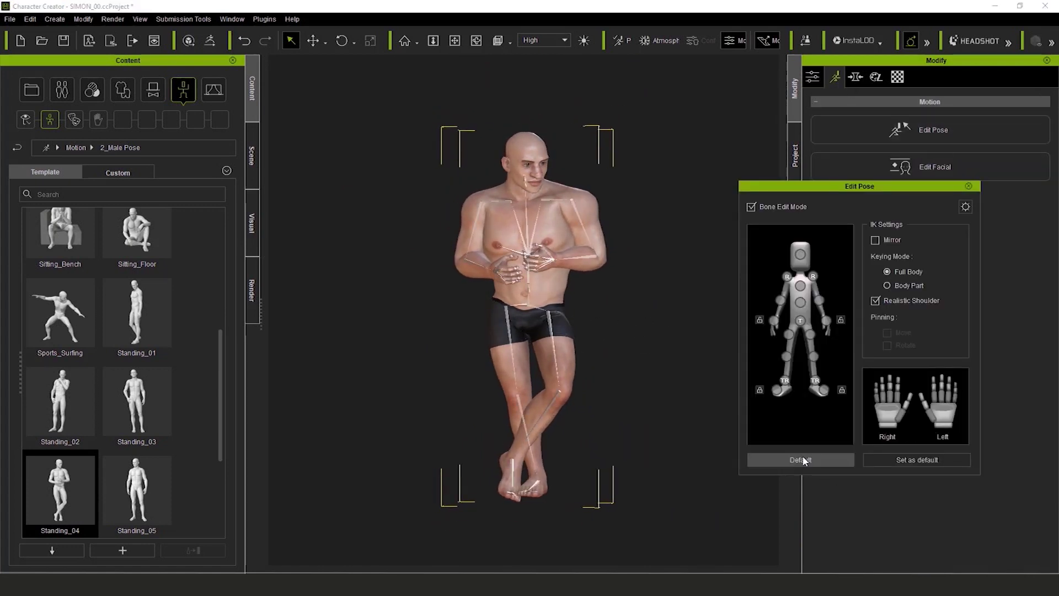
click(804, 461)
scroll(641, 314, down, 3)
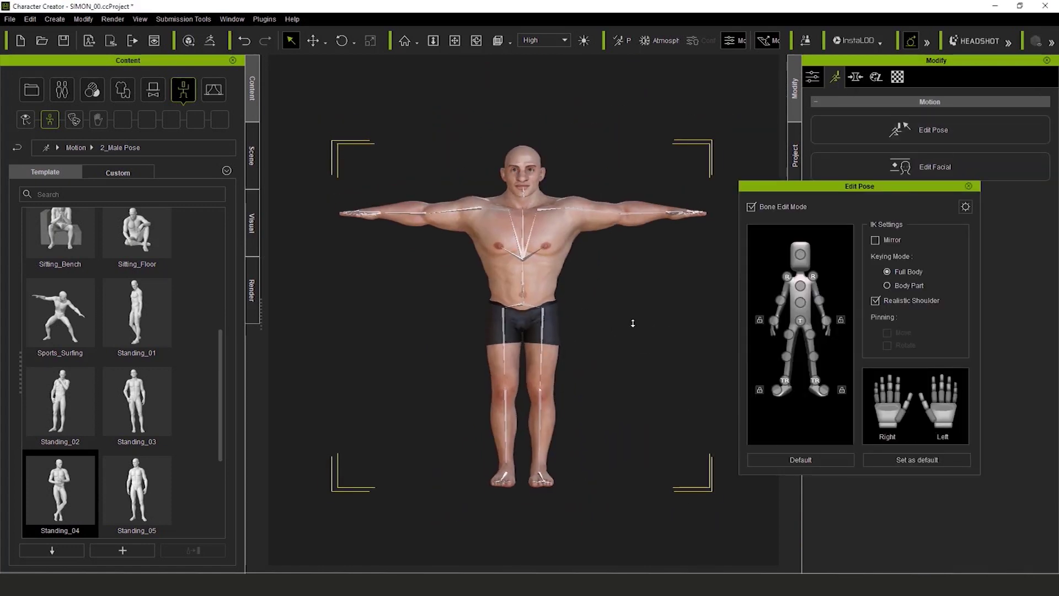
- Try rotating the avatar's left upper arm downward at the shoulder, and restore the default pose
scroll(633, 323, up, 1)
click(813, 276)
key(e)
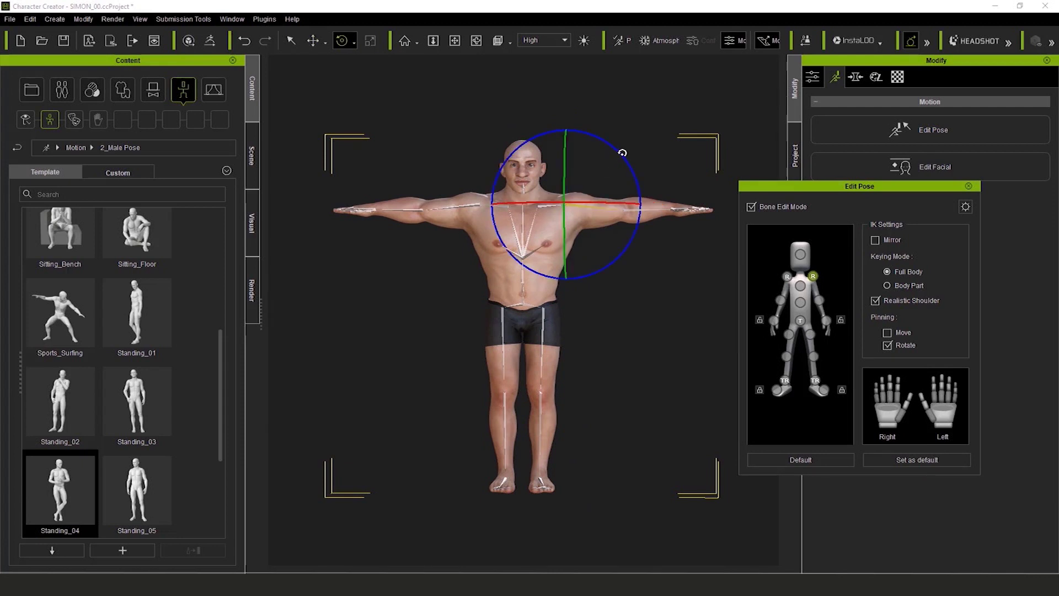
drag(622, 152, 634, 171)
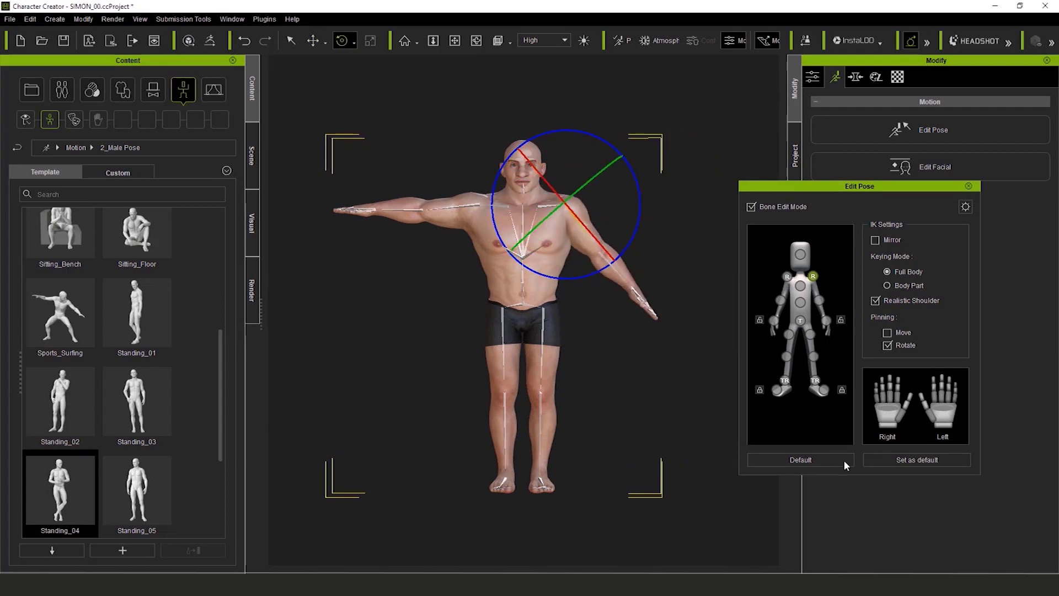
click(811, 461)
- Try moving the avatar's left hand down and inward with full-body IK, and restore the default pose
key(w)
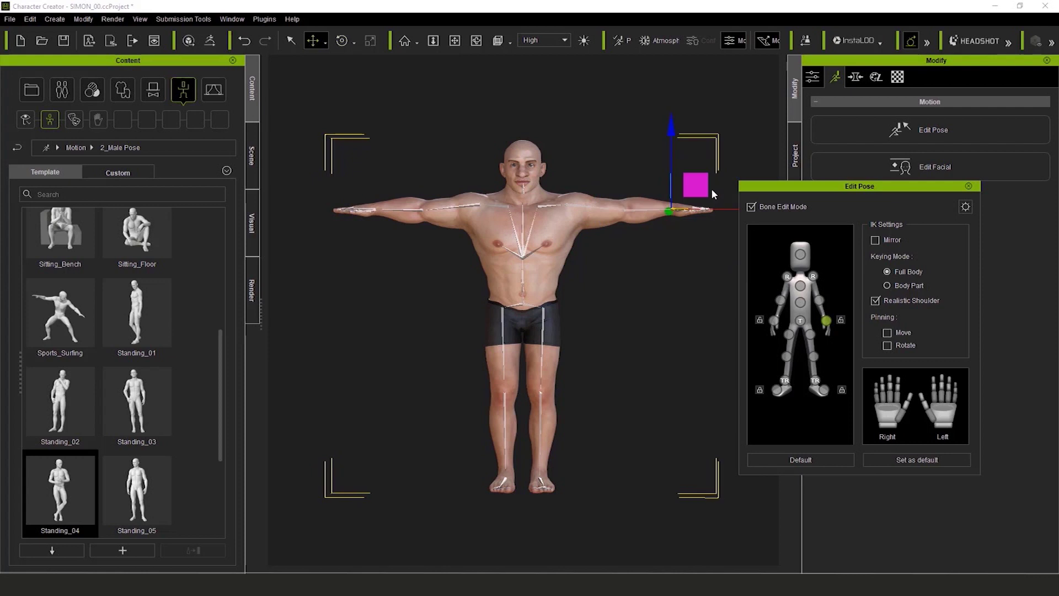
drag(696, 183, 659, 219)
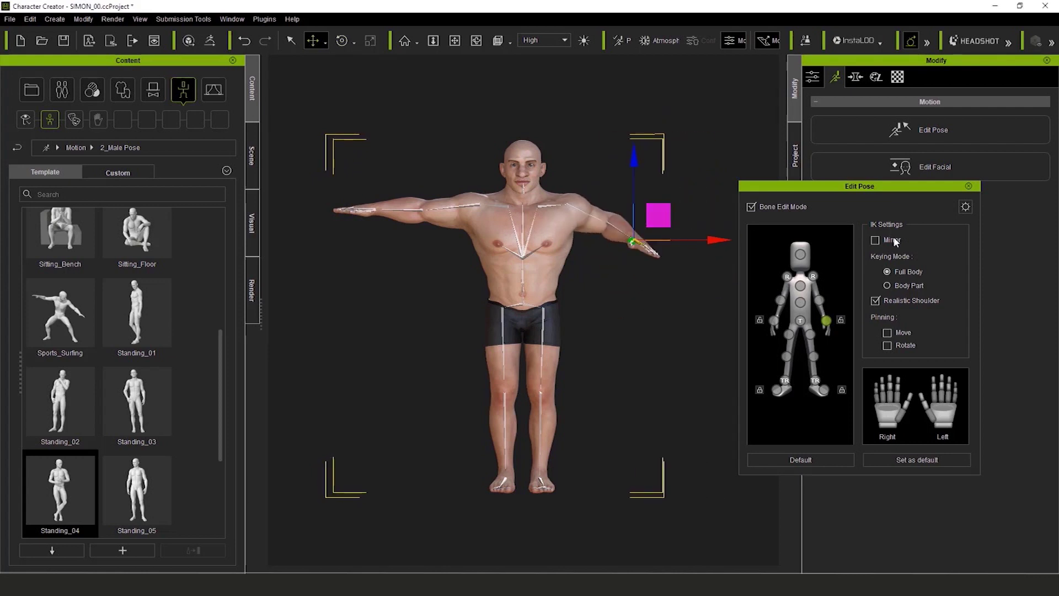
click(826, 459)
- Test mirrored posing by bringing both hands in to the waist and raising the feet, and restore the default pose
key(e)
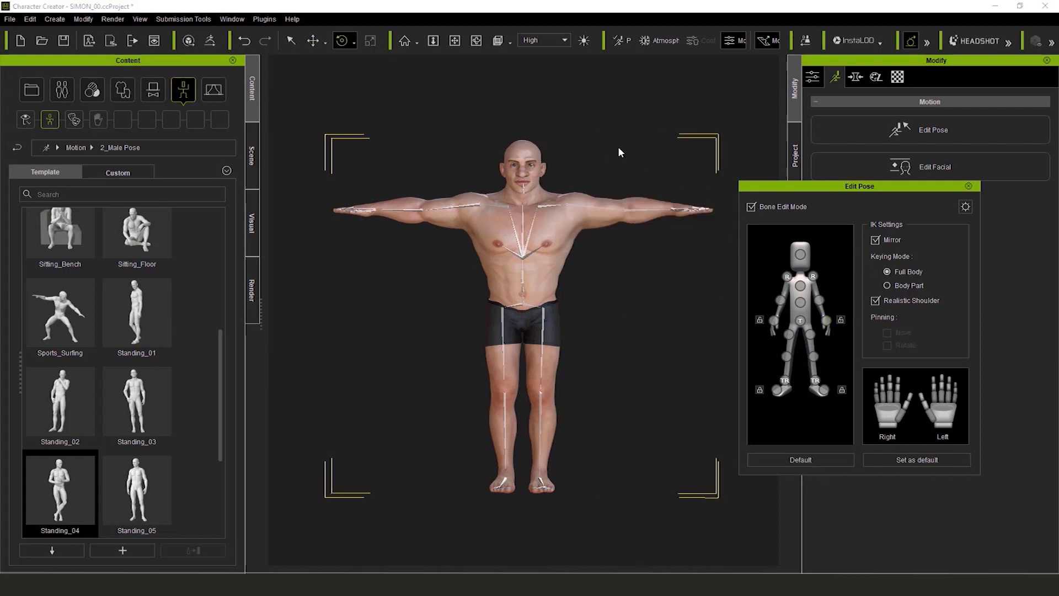
key(w)
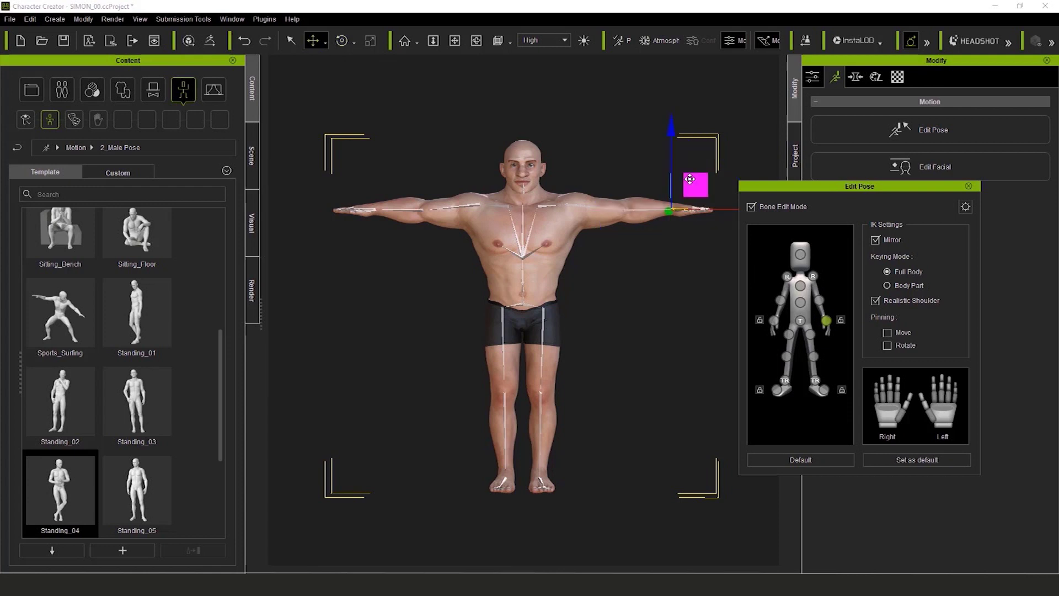
drag(691, 182, 631, 243)
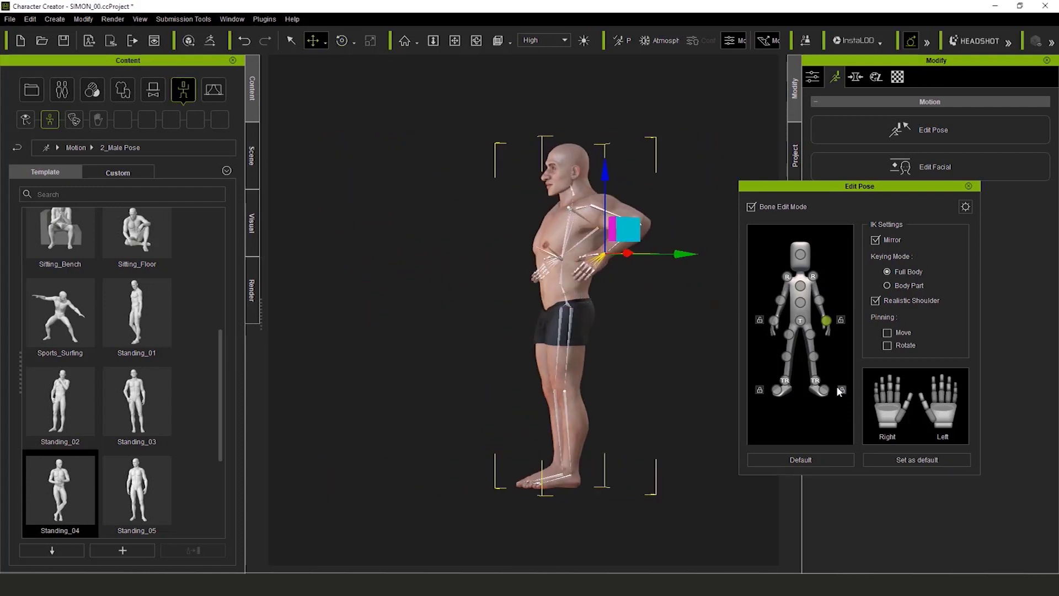
click(822, 381)
drag(593, 449, 571, 406)
click(819, 461)
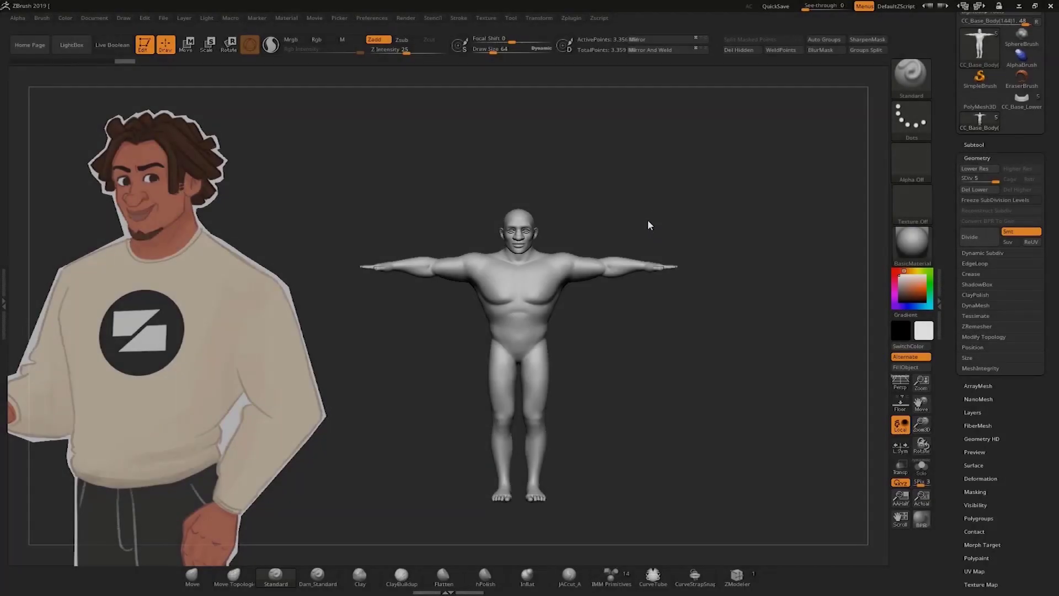
- Switch to ZBrush and assign the SkinShade4 material to the body mesh
drag(649, 225, 701, 529)
click(913, 252)
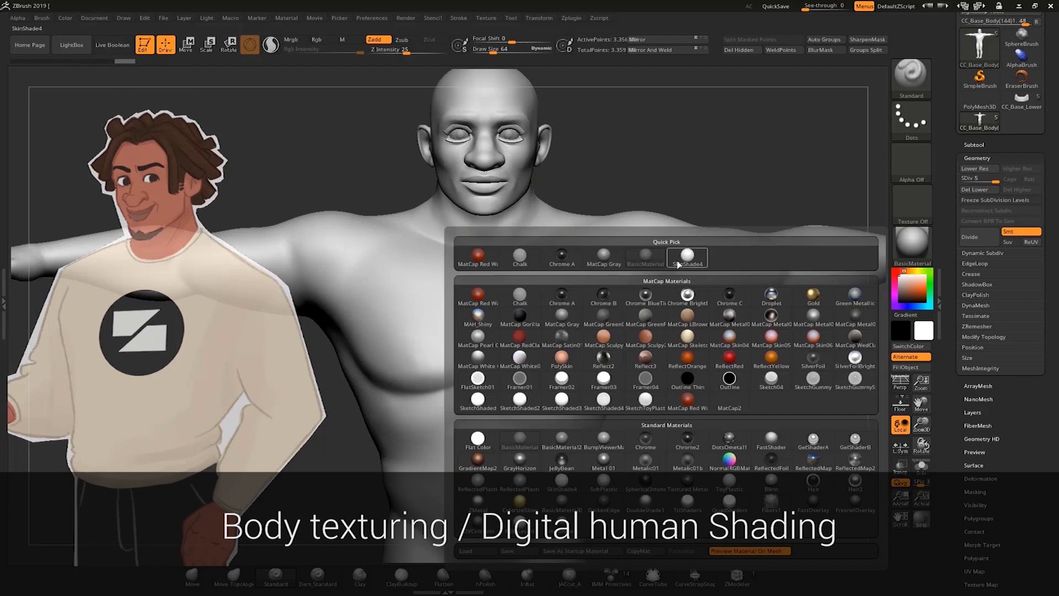
click(683, 262)
alt+drag(634, 91, 712, 279)
drag(750, 274, 878, 290)
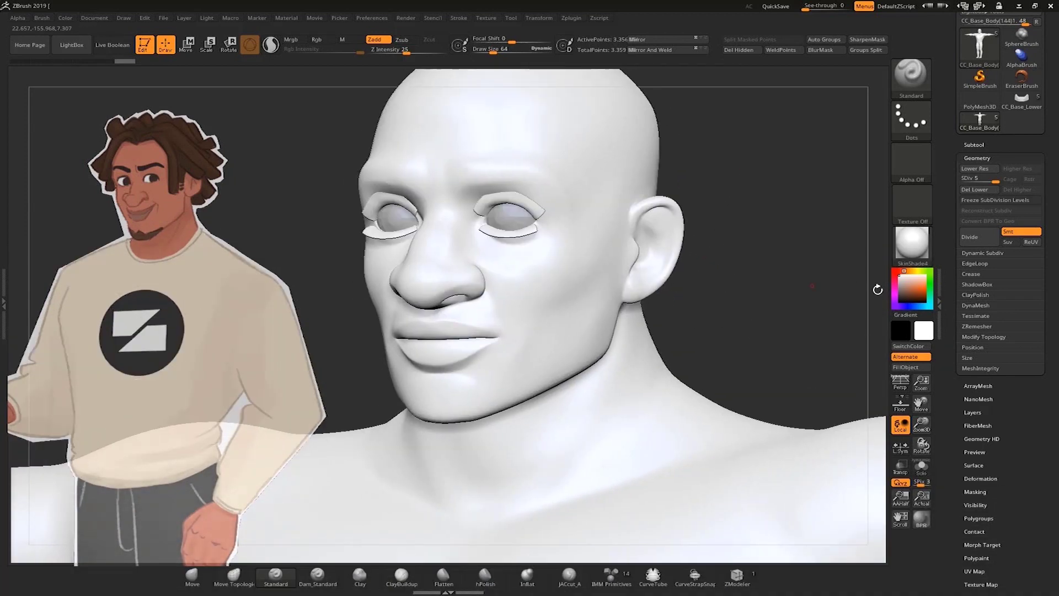
- Choose a warm pinkish-tan skin colour and fill the whole body mesh with it
click(910, 279)
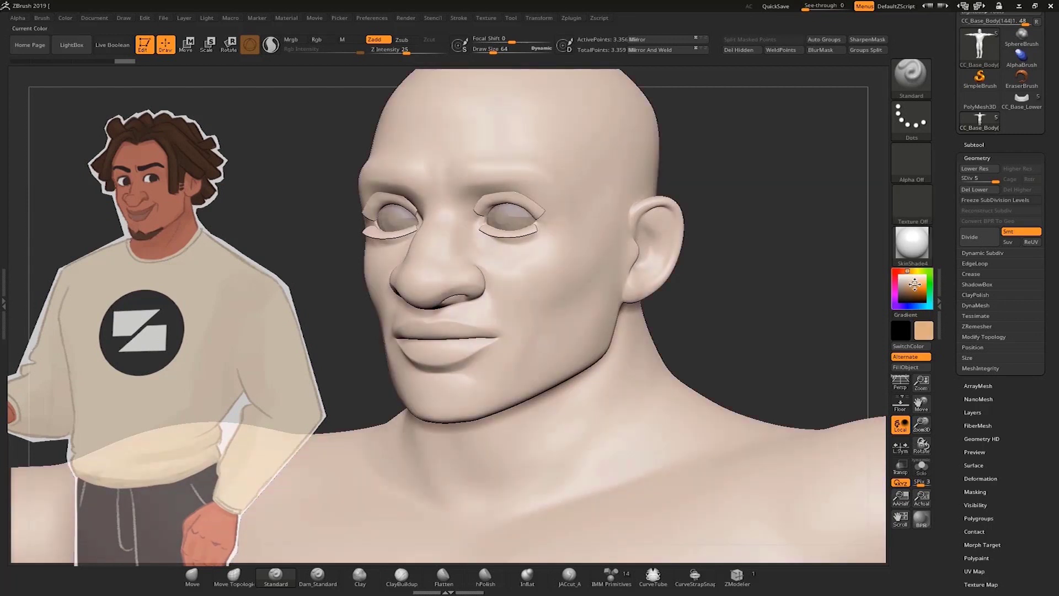
click(912, 288)
drag(912, 287, 912, 283)
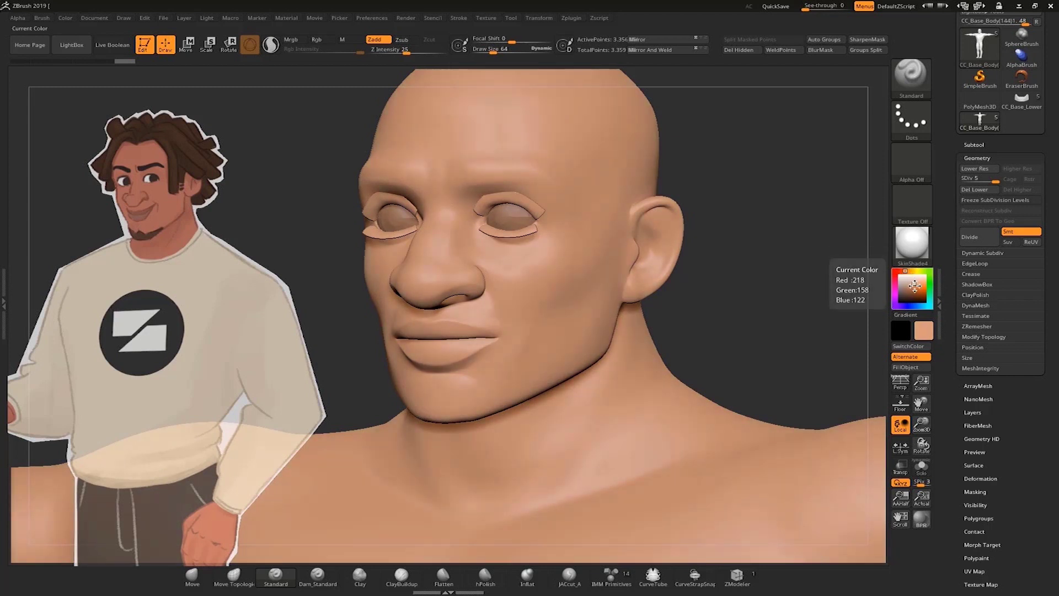
click(914, 286)
click(913, 283)
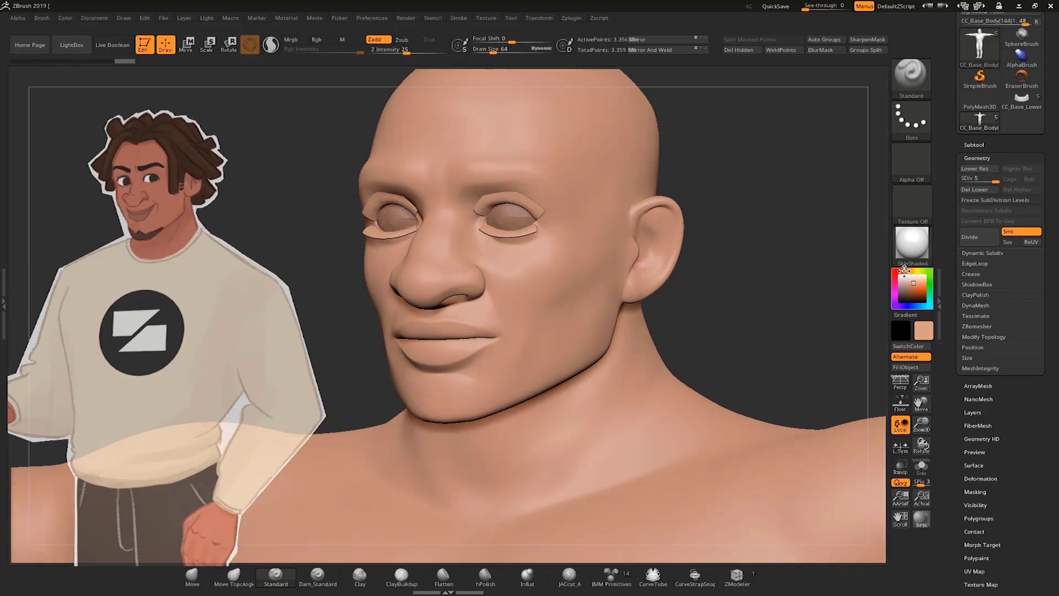
mouse_move(756, 279)
mouse_down()
mouse_move(775, 290)
mouse_move(771, 187)
mouse_move(790, 343)
mouse_up()
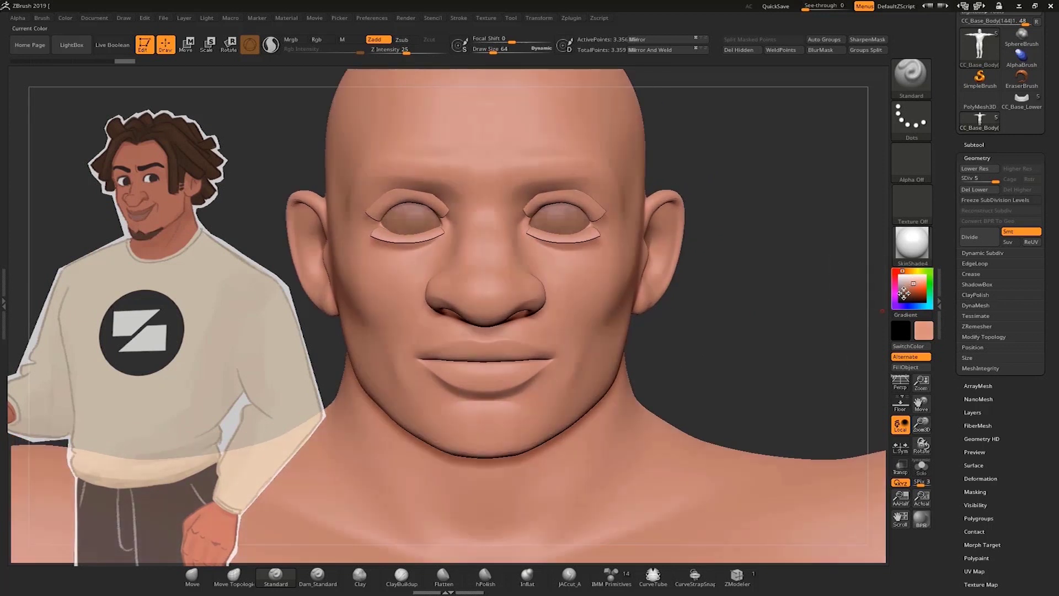
drag(755, 310, 737, 305)
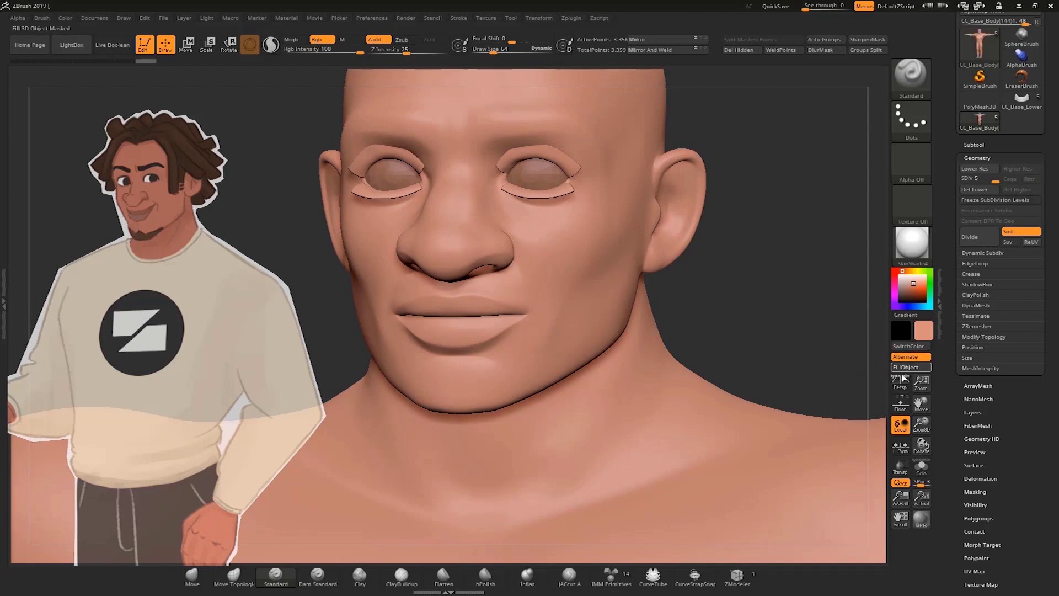
- Restrict the Standard brush to Rgb painting without Zadd and enlarge its reach by raising the Dynamic Brush Scale preference
drag(727, 261, 751, 306)
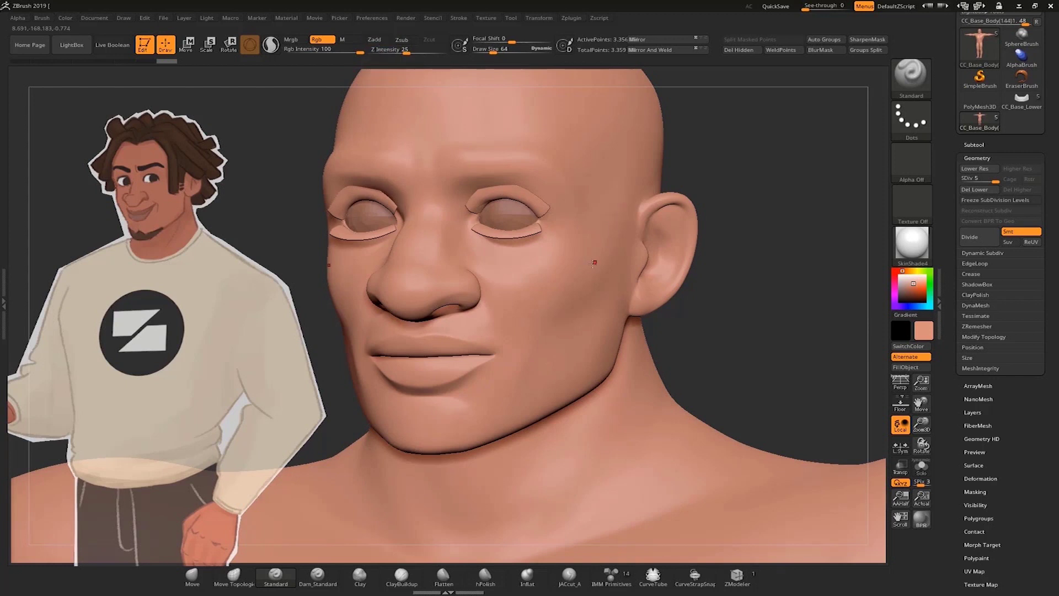
drag(586, 278, 642, 259)
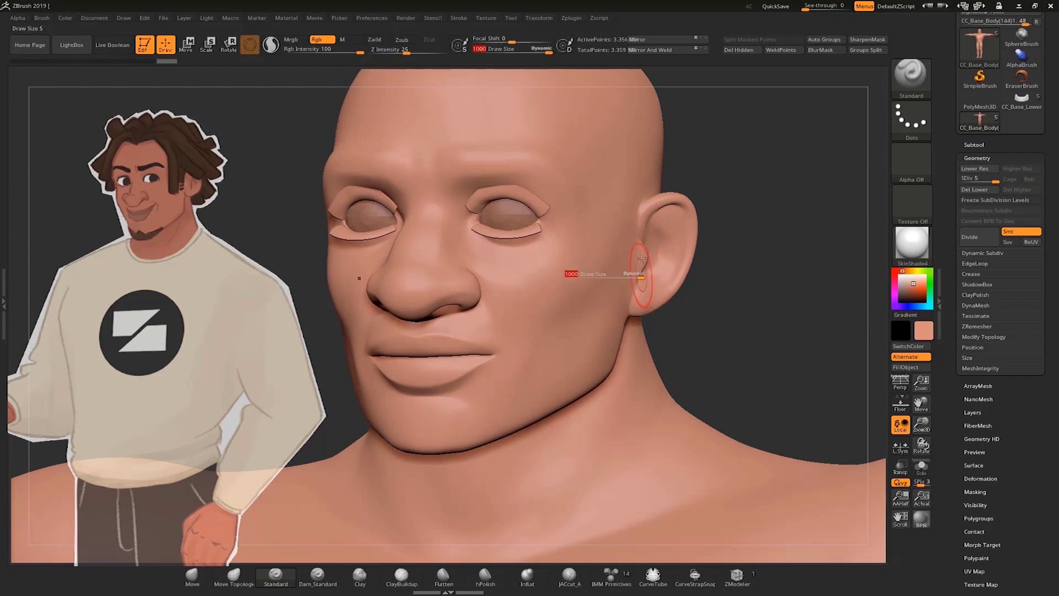
click(373, 18)
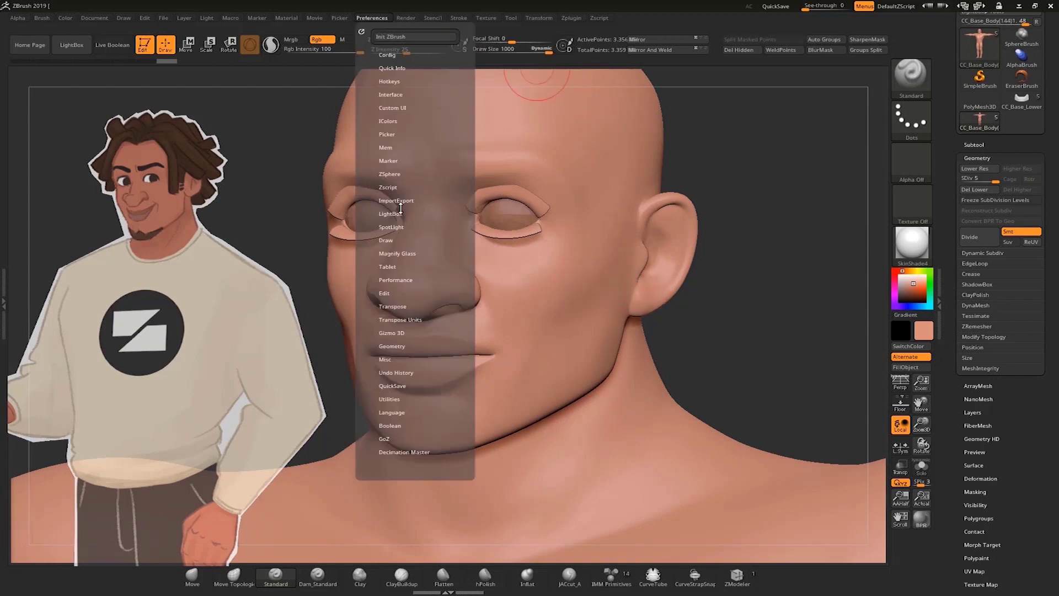
click(386, 240)
click(386, 261)
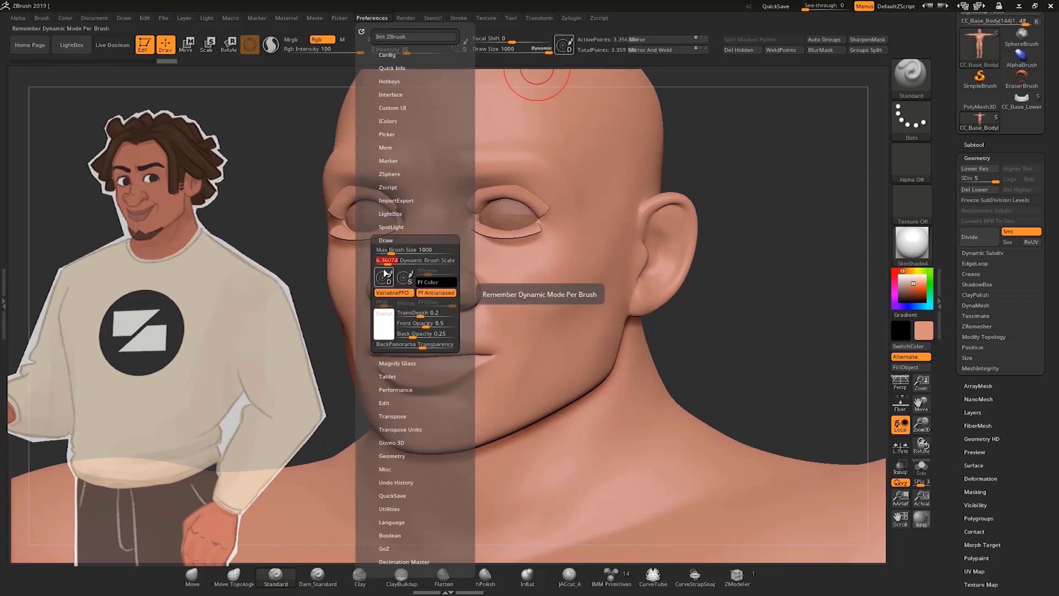
key(Return)
key(s)
drag(714, 275, 702, 278)
- Divide the body mesh once to reach subdivision level 6
alt+drag(760, 320, 780, 254)
alt+drag(805, 322, 774, 263)
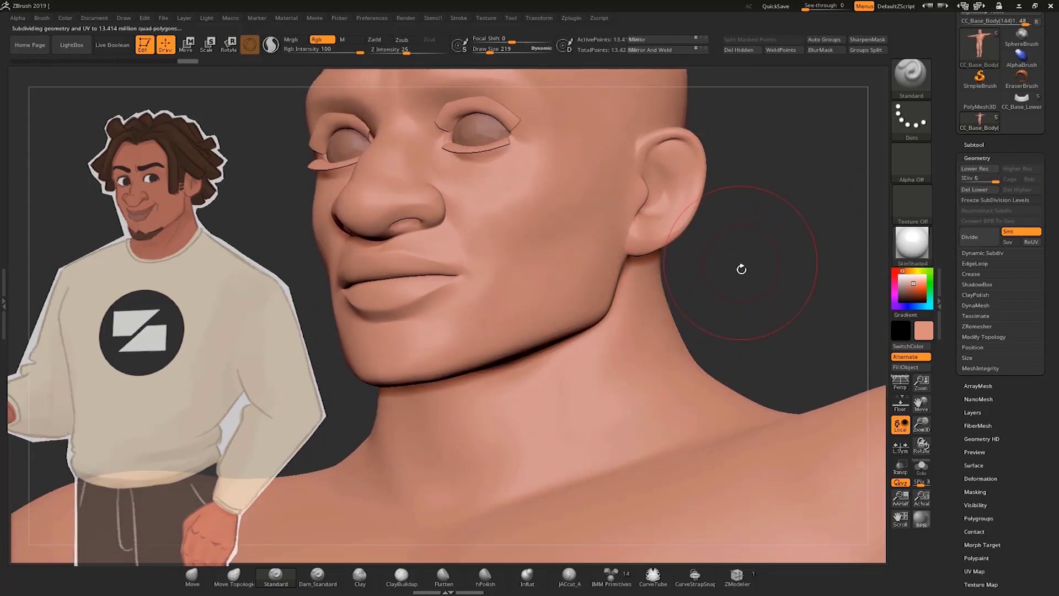
alt+drag(762, 280, 754, 307)
- Paint a redder skin tint inside the ears with the Standard brush at Rgb Intensity 100
mouse_move(755, 307)
mouse_down()
mouse_move(753, 350)
mouse_move(718, 311)
mouse_move(755, 307)
mouse_up()
alt+drag(750, 263, 750, 282)
key(s)
drag(750, 282, 749, 282)
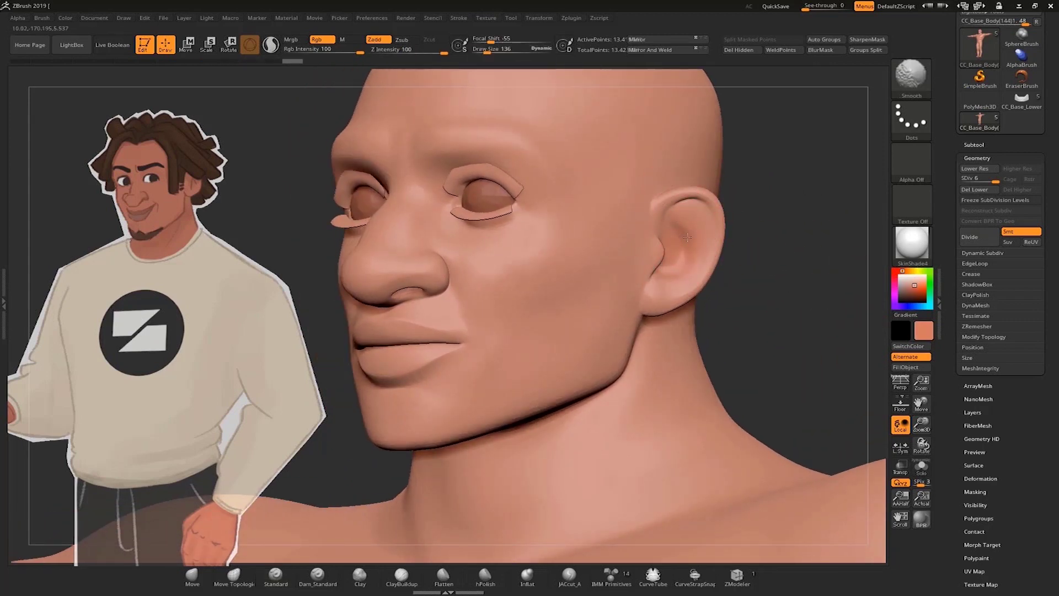
- Paint the upper and lower lips with the redder skin colour at Draw Size 72
mouse_move(773, 242)
mouse_down()
mouse_move(745, 237)
mouse_move(729, 212)
mouse_move(712, 243)
mouse_move(776, 238)
mouse_move(502, 249)
mouse_up()
mouse_move(783, 237)
mouse_down()
mouse_move(743, 227)
mouse_move(828, 276)
mouse_move(773, 254)
mouse_up()
key(s)
drag(491, 262, 493, 263)
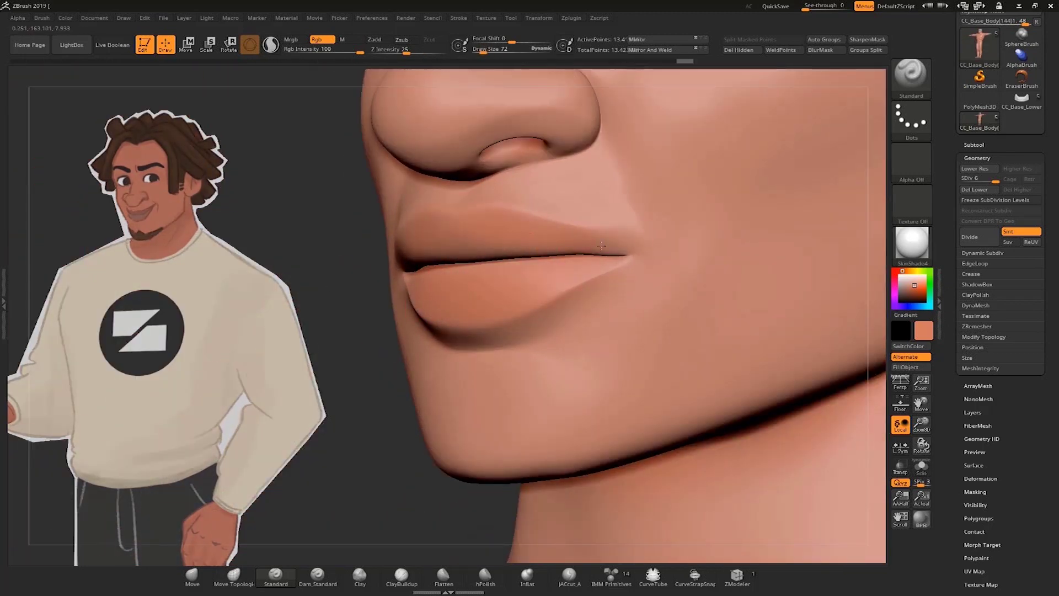
- Sample a reddish skin colour from the face and hide the eyelash geometry around both eyes
drag(772, 243, 813, 282)
key(c)
ctrl+shift+click(552, 201)
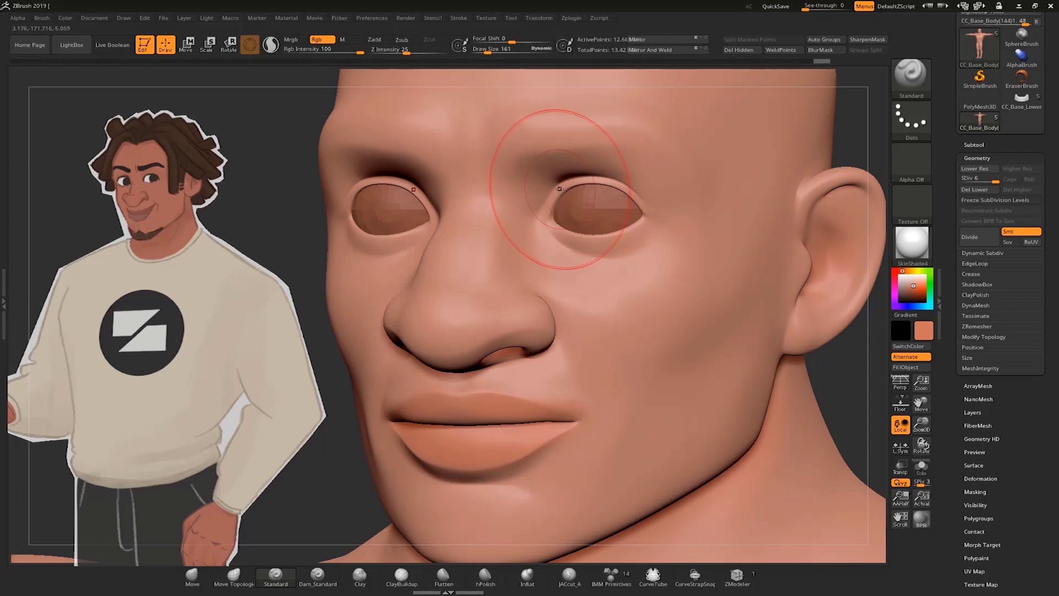
- Paint the reddish skin colour around the eyes, then extend it across the body with the brush enlarged to Draw Size 540
drag(559, 189, 586, 169)
mouse_move(828, 248)
alt+mouse_down()
mouse_move(793, 314)
mouse_move(787, 253)
mouse_move(762, 309)
alt+mouse_up()
key(s)
drag(708, 339, 720, 339)
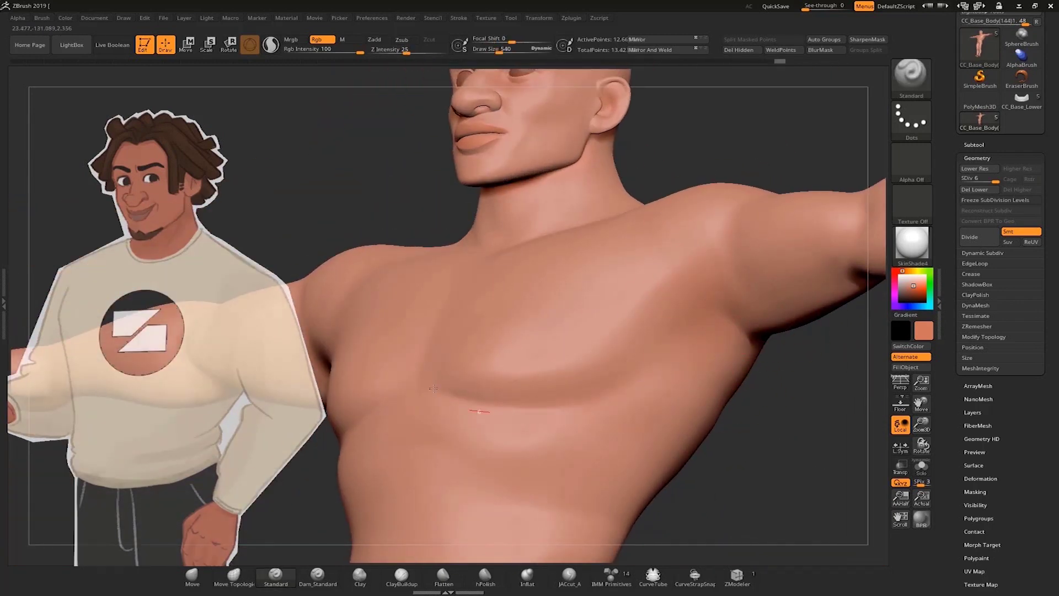
drag(773, 386, 722, 188)
drag(651, 331, 772, 325)
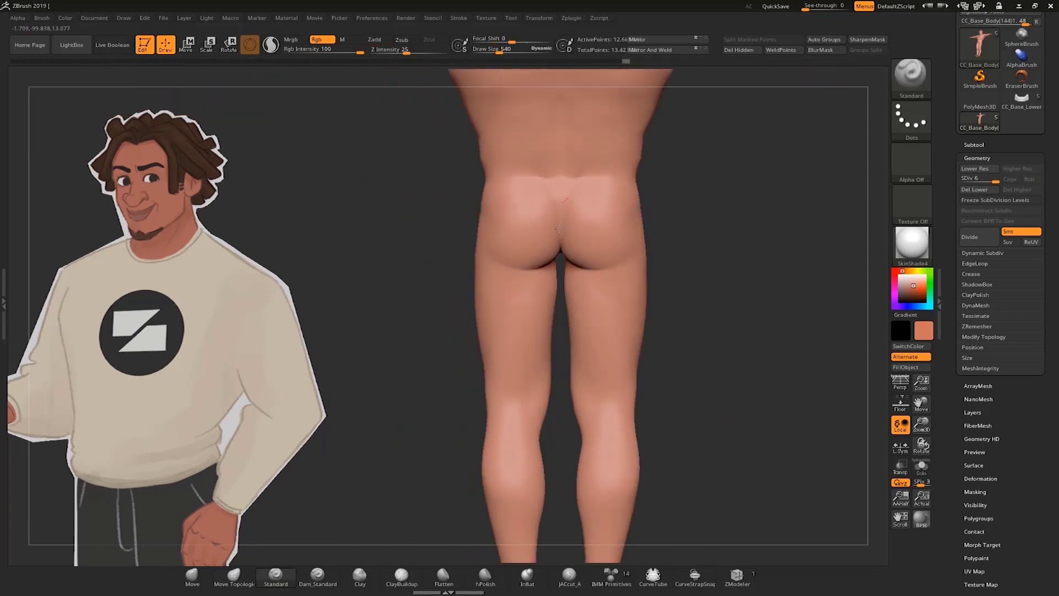
alt+drag(712, 184, 700, 421)
mouse_move(634, 248)
mouse_down()
mouse_move(672, 244)
mouse_move(686, 345)
mouse_up()
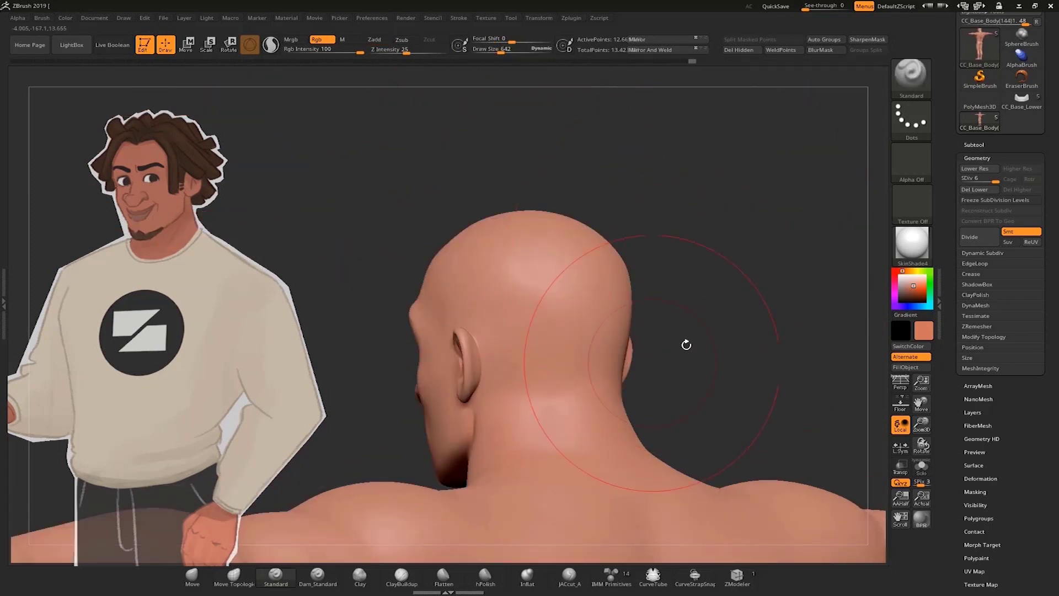
- Pick a more muted skin colour and blend it over the head and face, reducing the Standard brush for the facial areas
click(909, 287)
drag(712, 287, 772, 292)
key(s)
mouse_move(547, 292)
mouse_down()
mouse_move(728, 239)
mouse_move(556, 267)
mouse_move(577, 286)
mouse_move(751, 261)
mouse_up()
drag(760, 371, 402, 250)
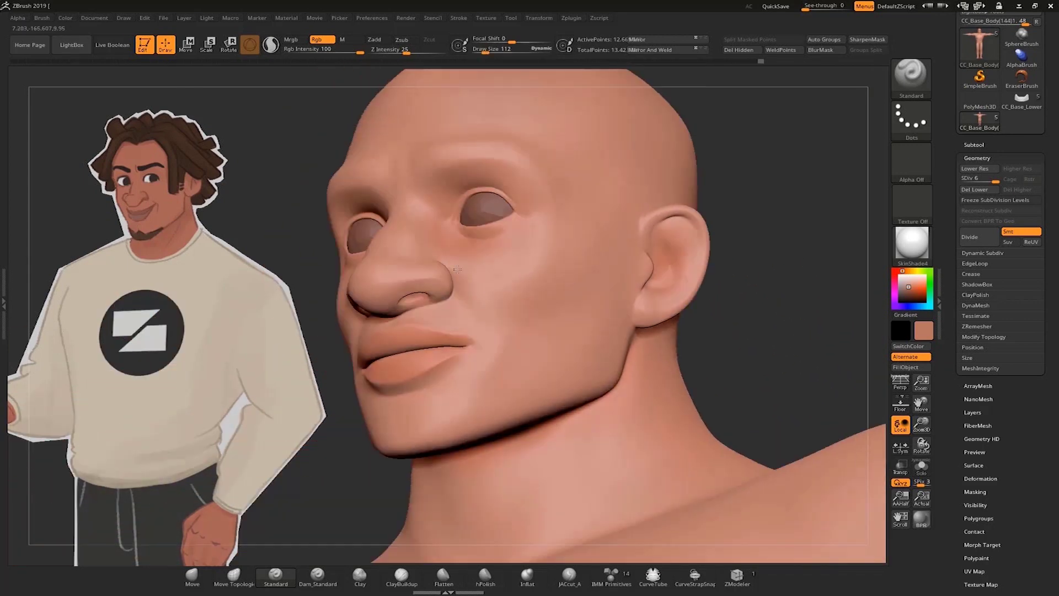
drag(348, 221, 386, 248)
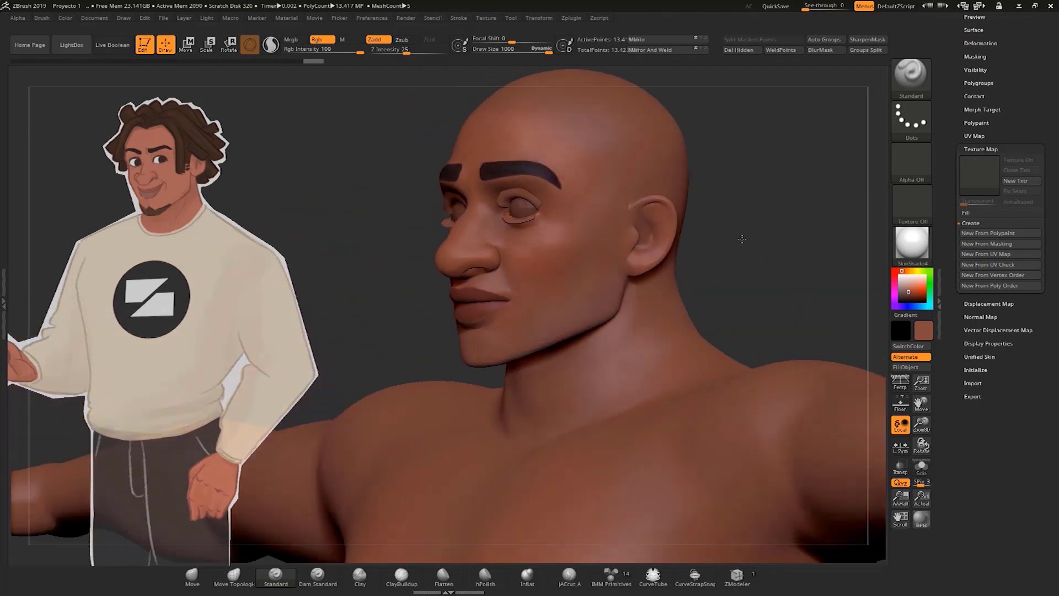
- Examine the painted face, ears and neck of the character from the front, below and behind
mouse_move(772, 243)
alt+mouse_down()
mouse_move(870, 371)
mouse_move(816, 264)
alt+mouse_up()
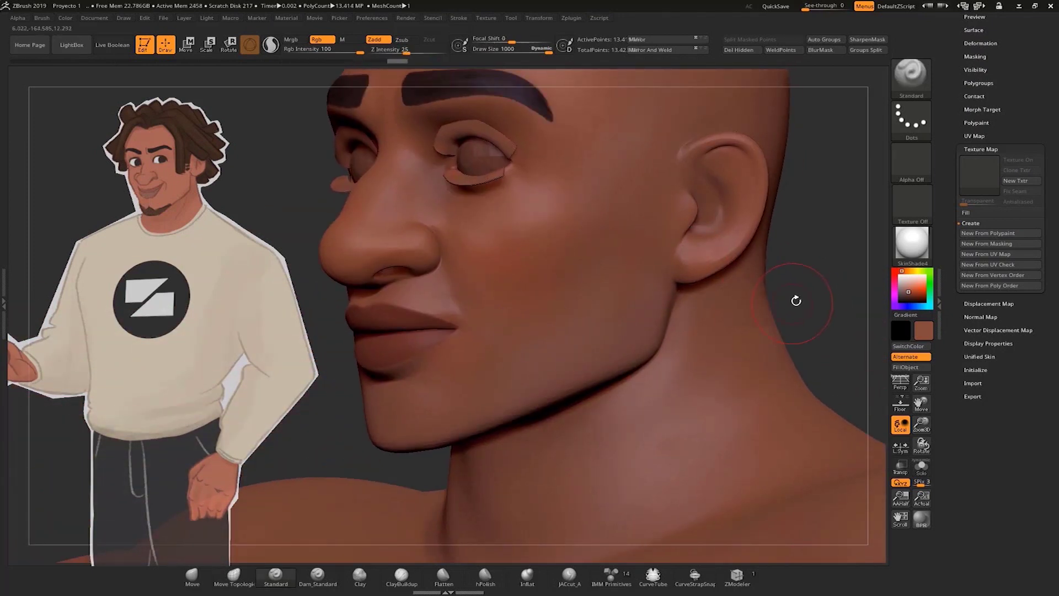
right_drag(795, 300, 457, 203)
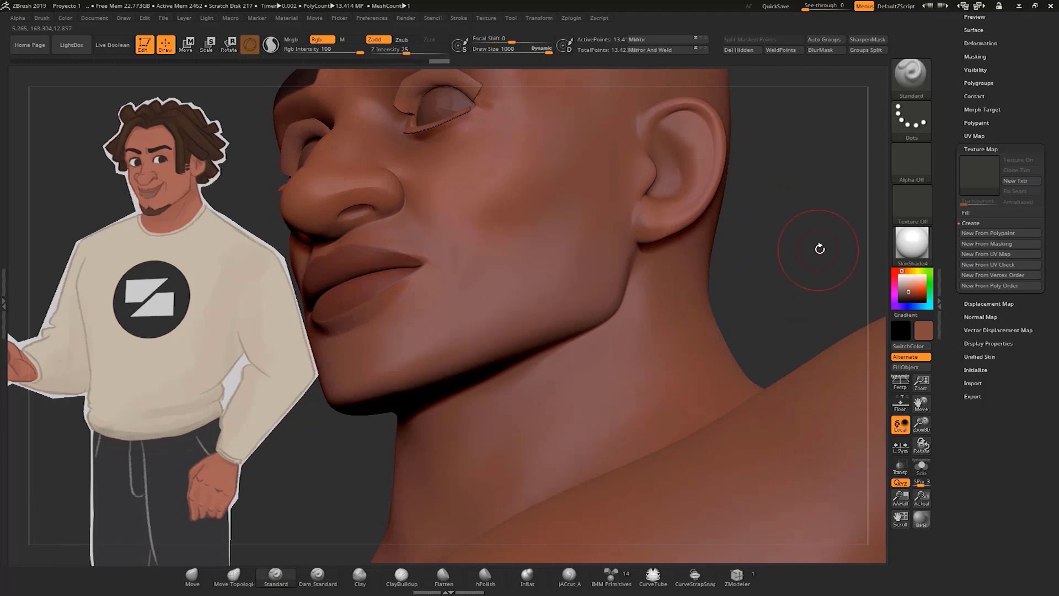
mouse_move(820, 249)
alt+mouse_down()
mouse_move(745, 193)
mouse_move(773, 213)
alt+mouse_up()
mouse_move(758, 144)
alt+mouse_down()
mouse_move(760, 248)
mouse_move(595, 236)
alt+mouse_up()
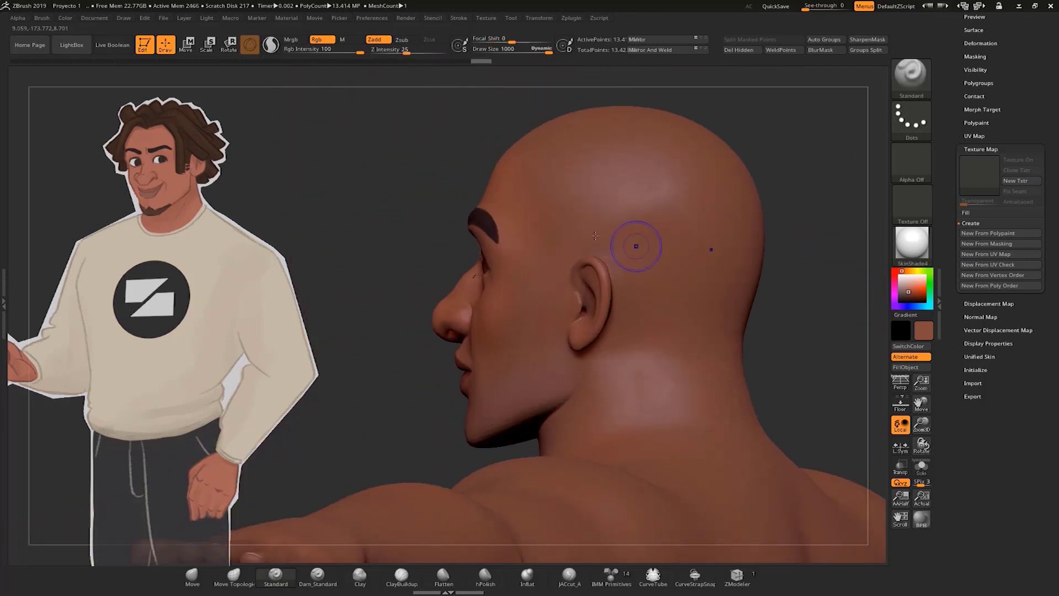
right_drag(612, 216, 767, 261)
drag(953, 138, 952, 194)
scroll(1002, 201, down, 1)
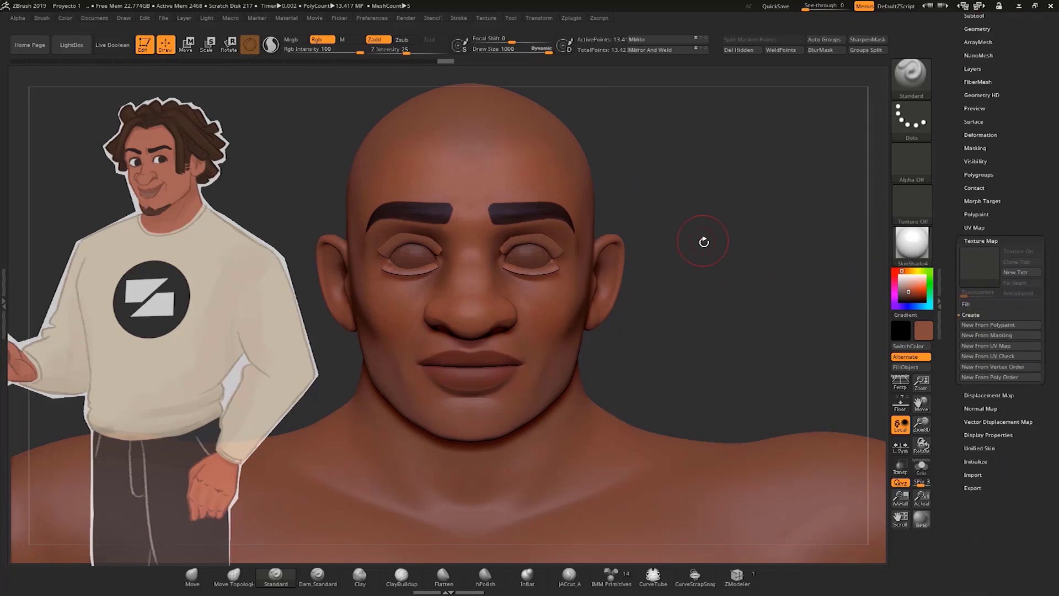
right_drag(703, 241, 596, 77)
- Display the polyframe to inspect the polygroups of the head and upper body, and turn it off again
click(540, 18)
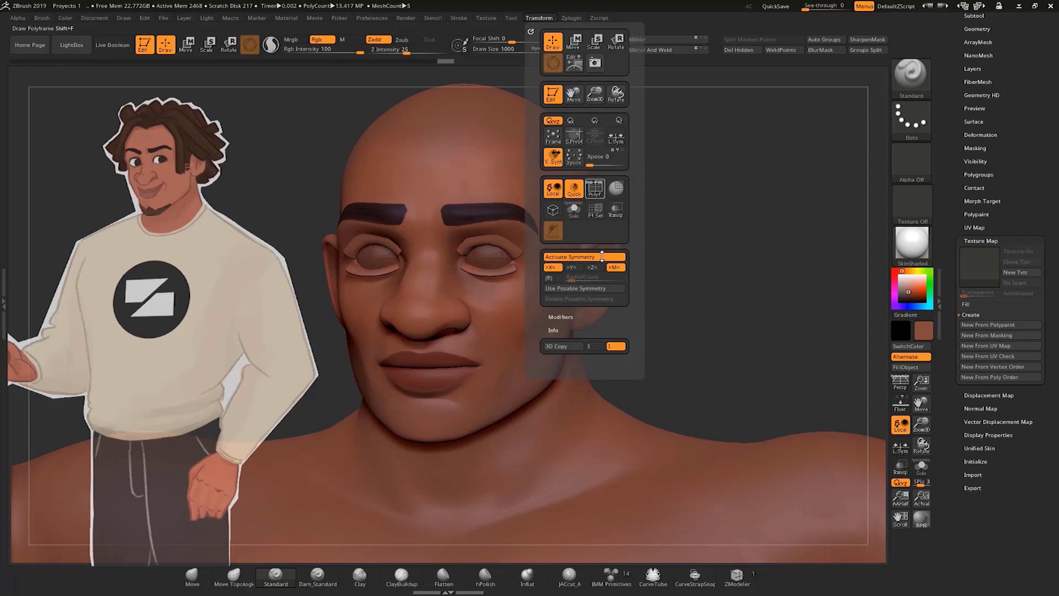
click(595, 189)
drag(755, 230, 763, 275)
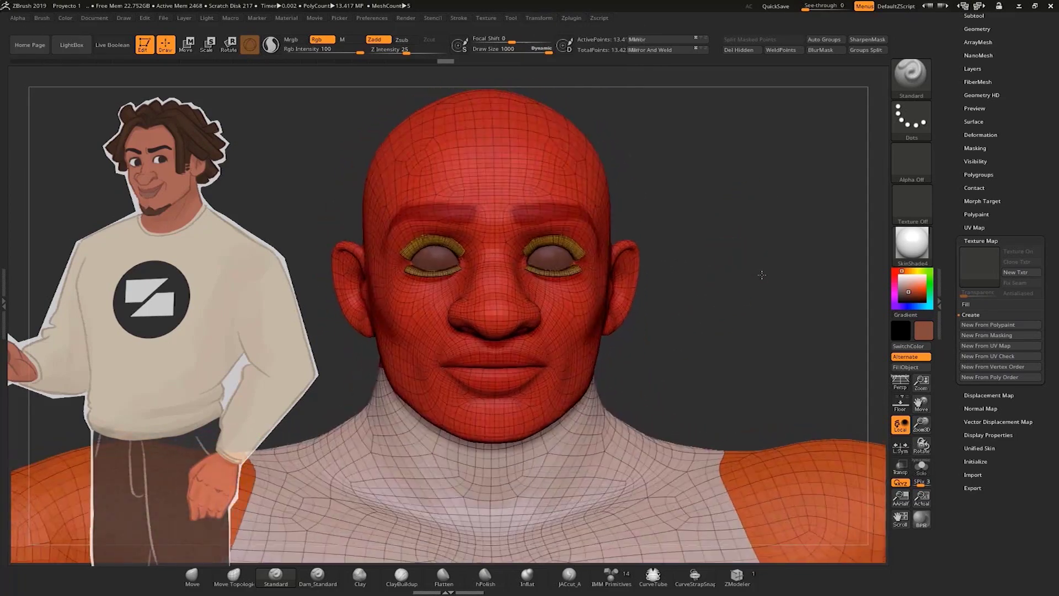
right_drag(762, 274, 775, 273)
click(572, 19)
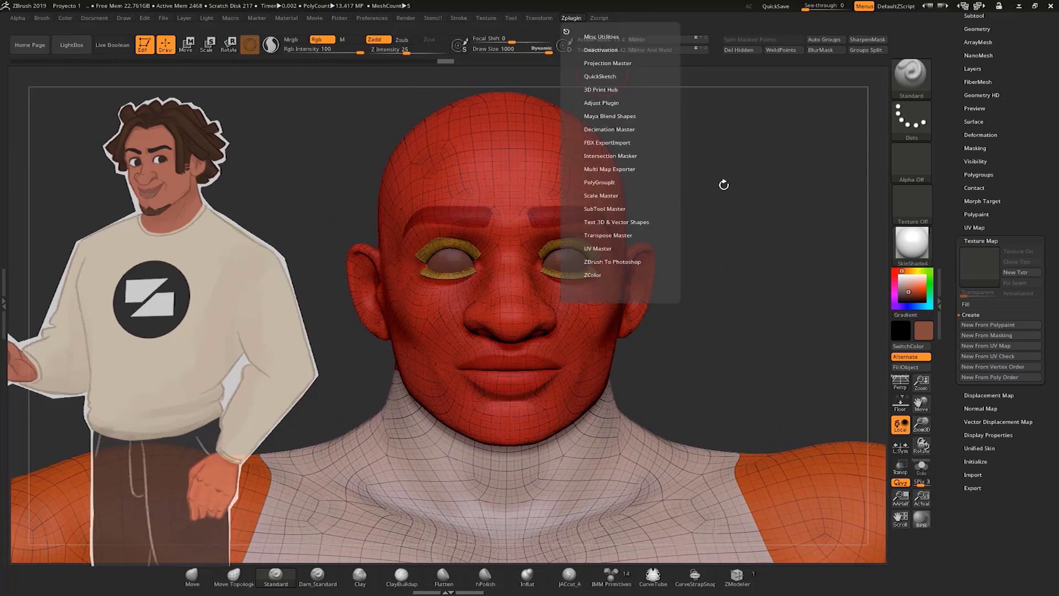
key(shift+f)
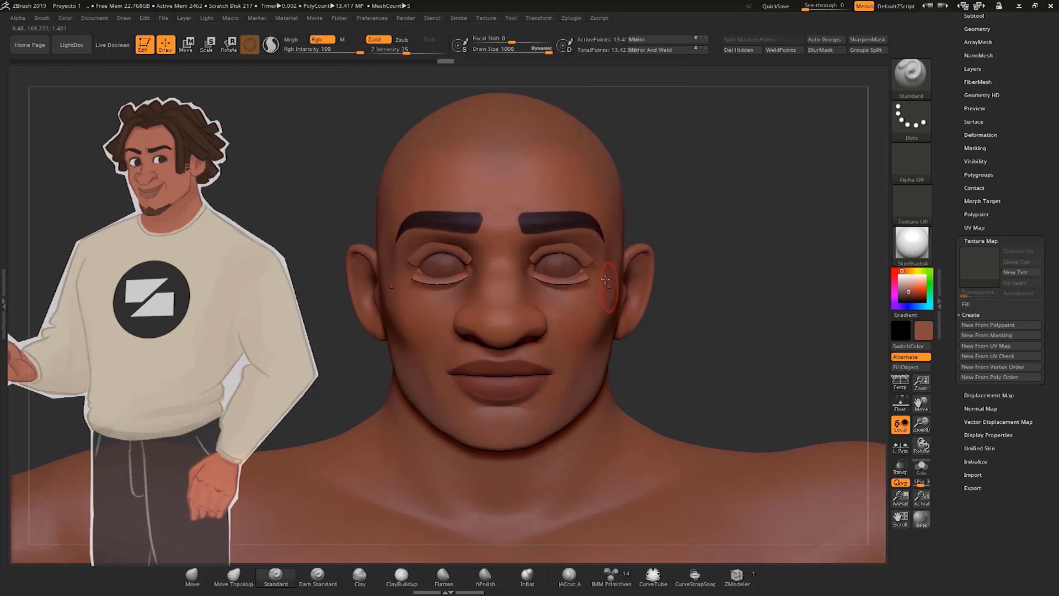
- Isolate the head polygroup so the eyelashes, neck and the rest of the body are hidden
right_drag(755, 259, 785, 298)
key(ctrl+shift)
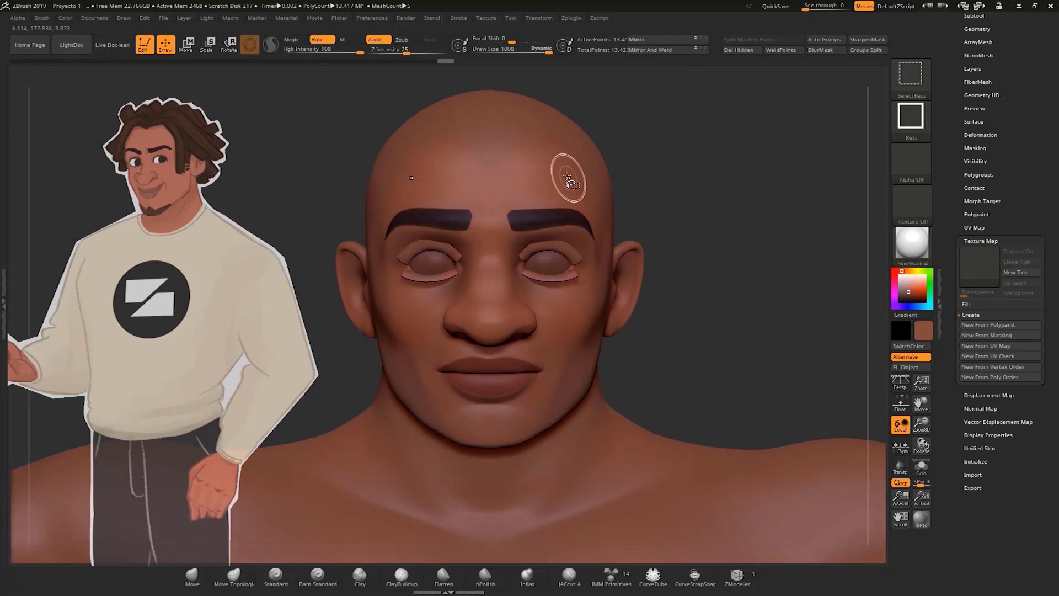
ctrl+shift+click(567, 176)
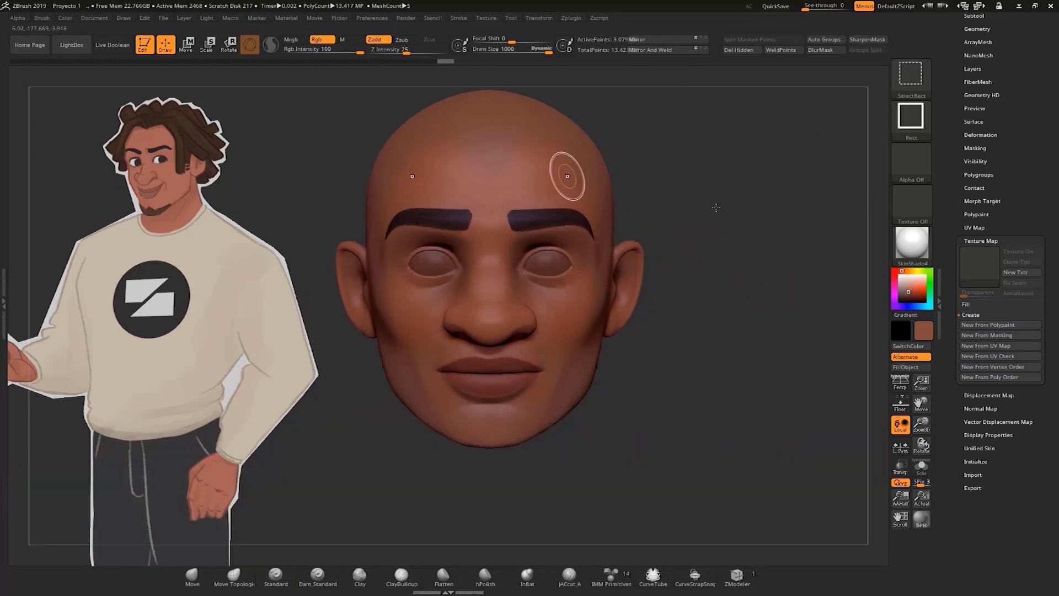
ctrl+shift+click(701, 174)
right_drag(734, 225, 712, 216)
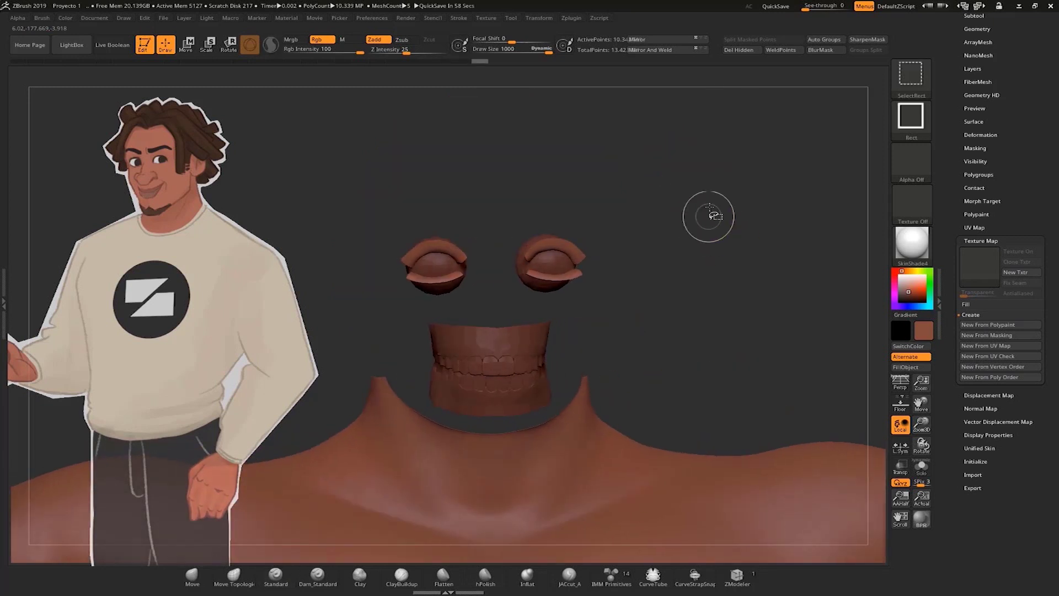
ctrl+alt+shift+drag(718, 213, 738, 270)
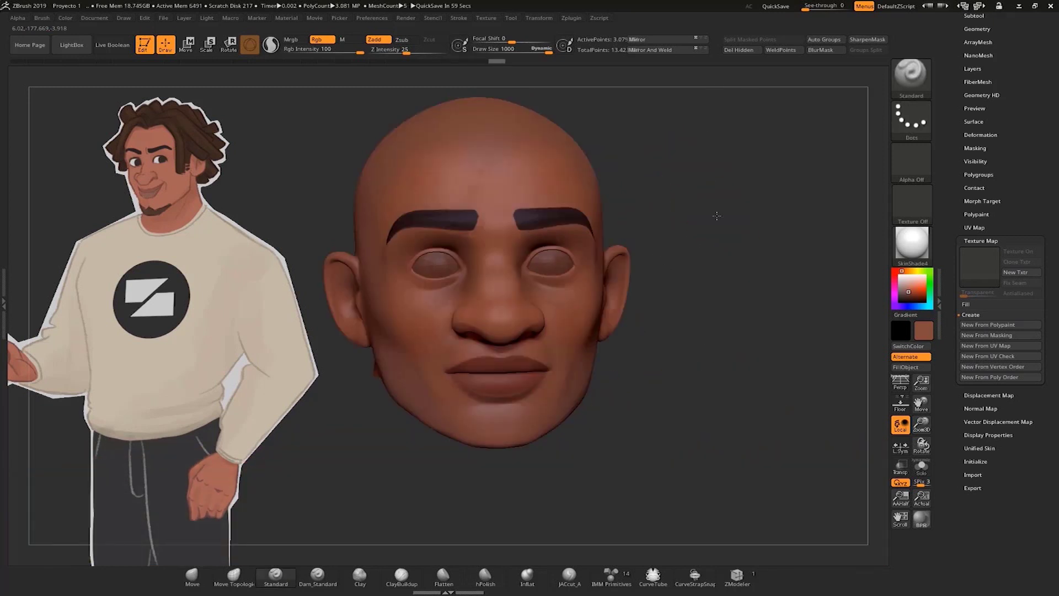
- Create a new texture map from the head's polypaint and clone it to the texture palette
mouse_move(716, 215)
mouse_down()
mouse_move(708, 236)
mouse_move(726, 292)
mouse_up()
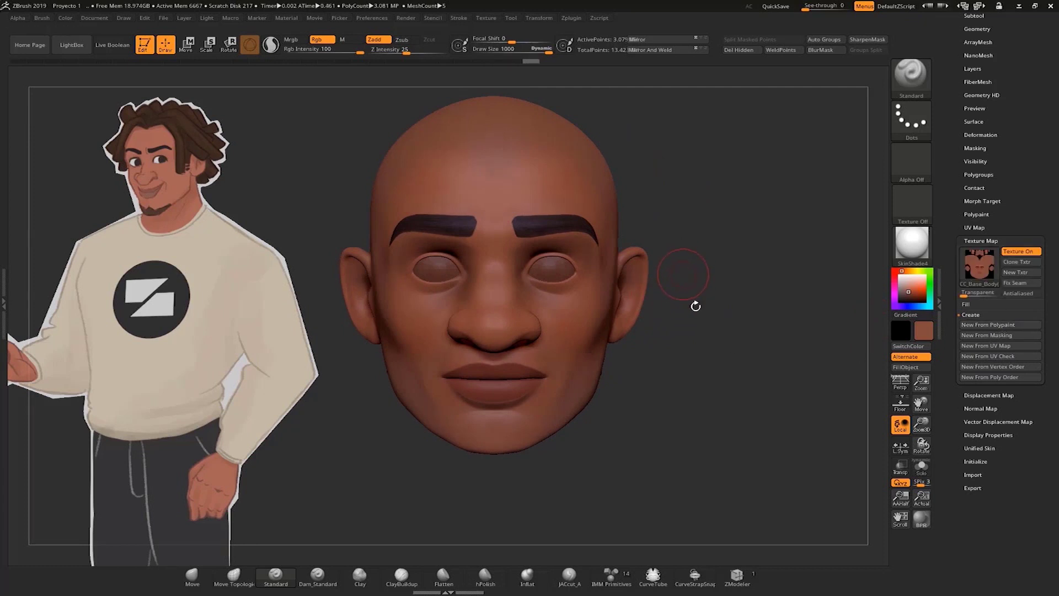
mouse_move(695, 306)
mouse_down()
mouse_move(738, 307)
mouse_move(712, 303)
mouse_up()
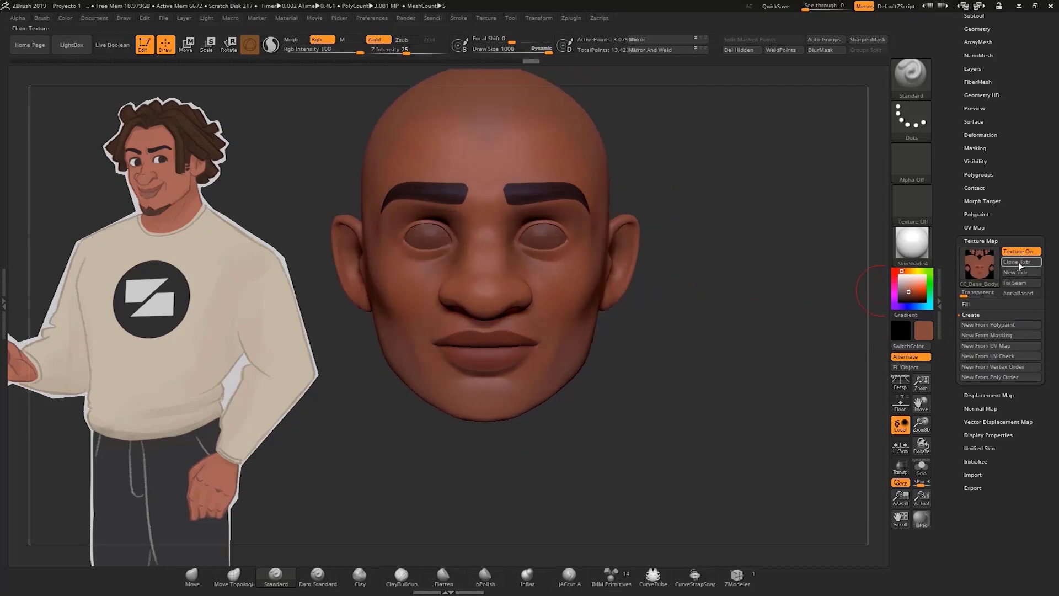
click(1021, 263)
- Export the cloned head texture as Head_BC into the Texture folder of TUTORIAL REALLUSION CHARACTER CARTTOON
click(917, 206)
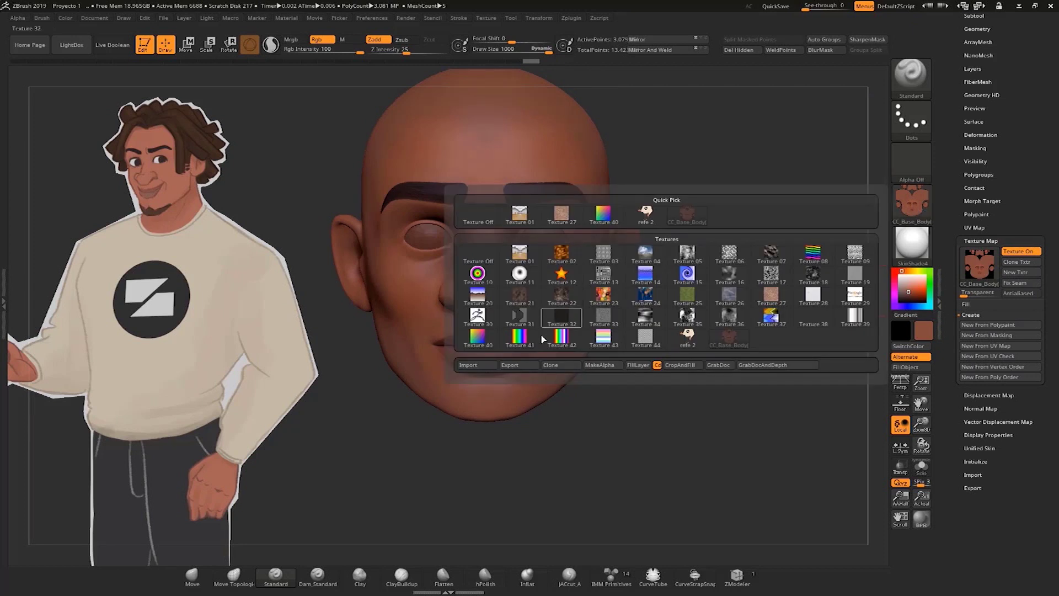
click(528, 365)
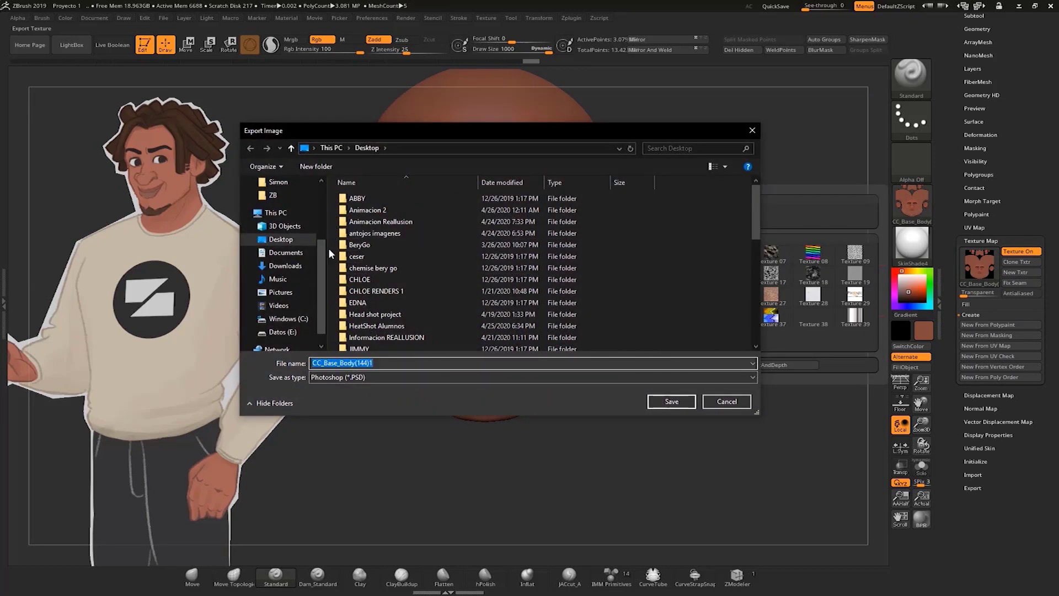
scroll(284, 265, up, 3)
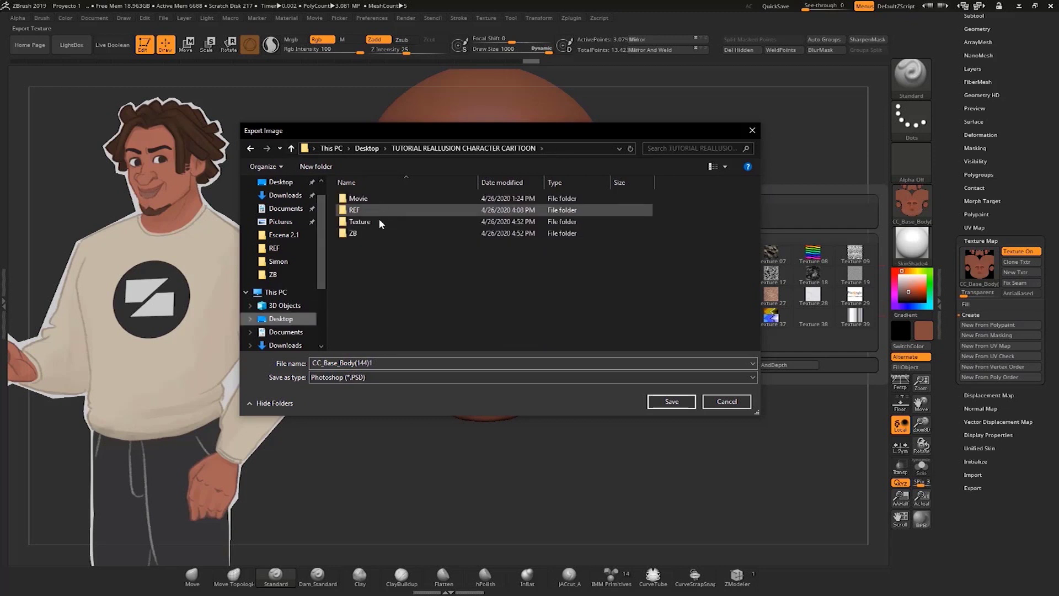
double_click(381, 233)
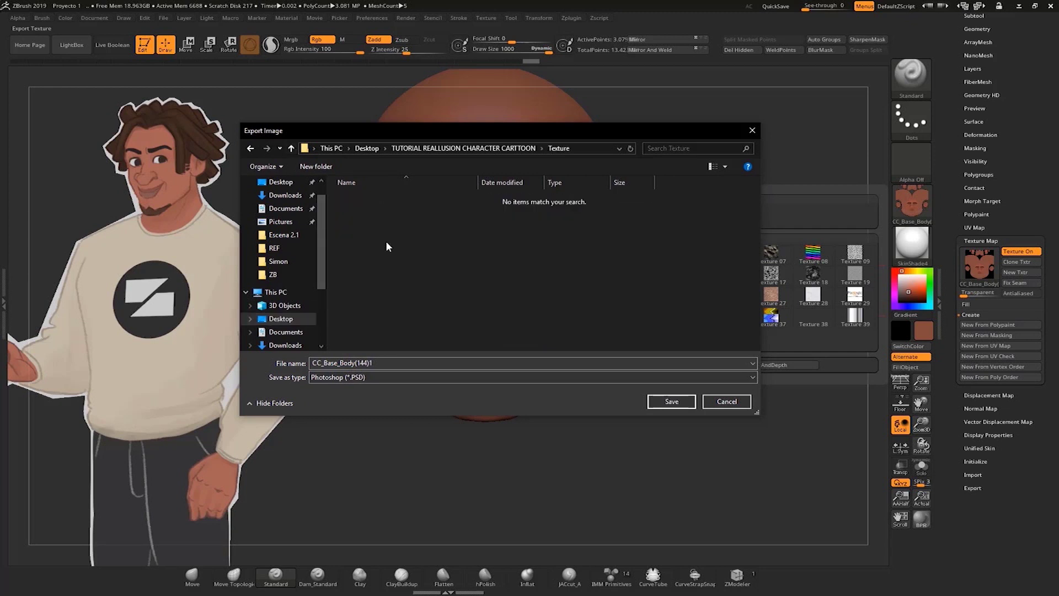
double_click(356, 364)
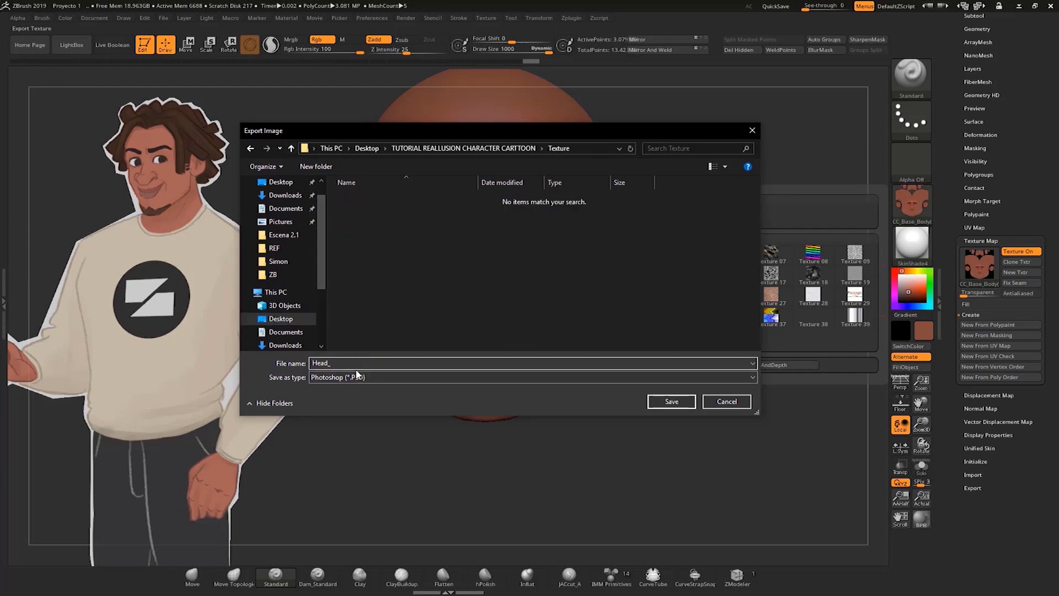
click(541, 378)
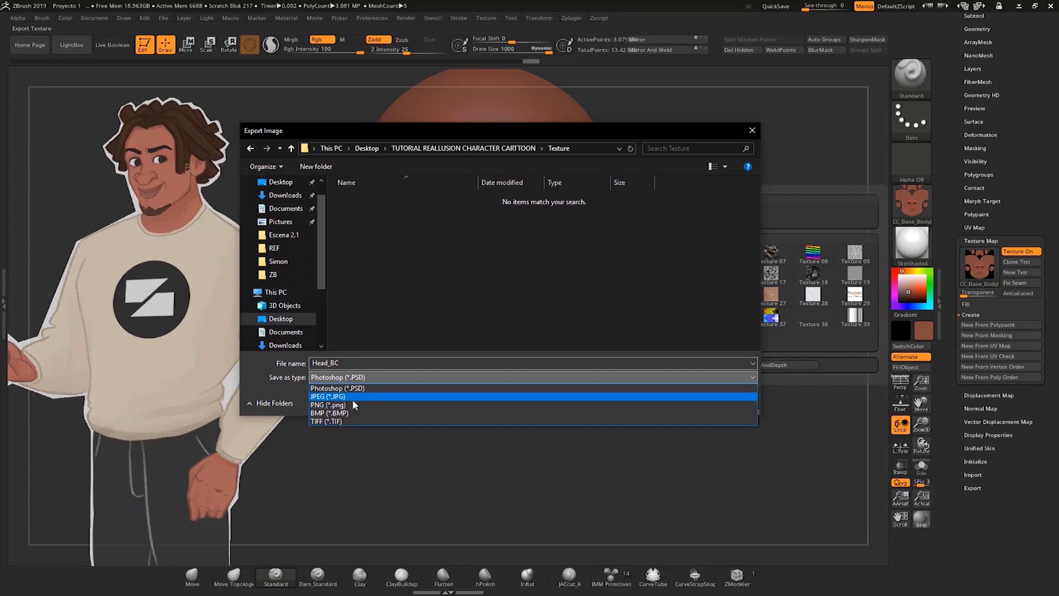
click(356, 410)
click(671, 402)
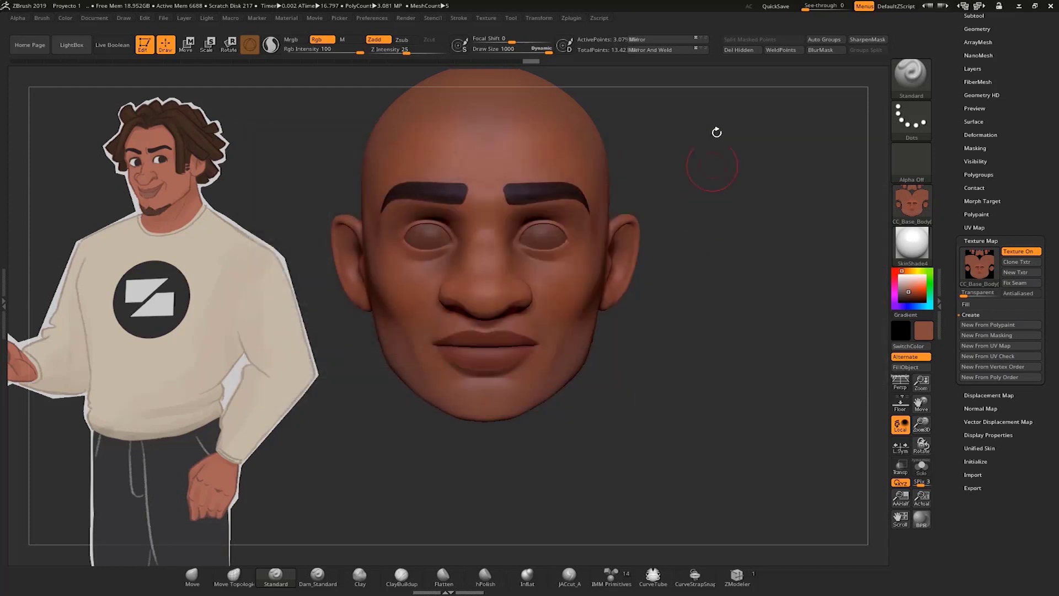
- Unhide the full body and isolate the torso polygroup without the head skin, arms and legs
alt+drag(752, 294, 740, 329)
key(ctrl+shift)
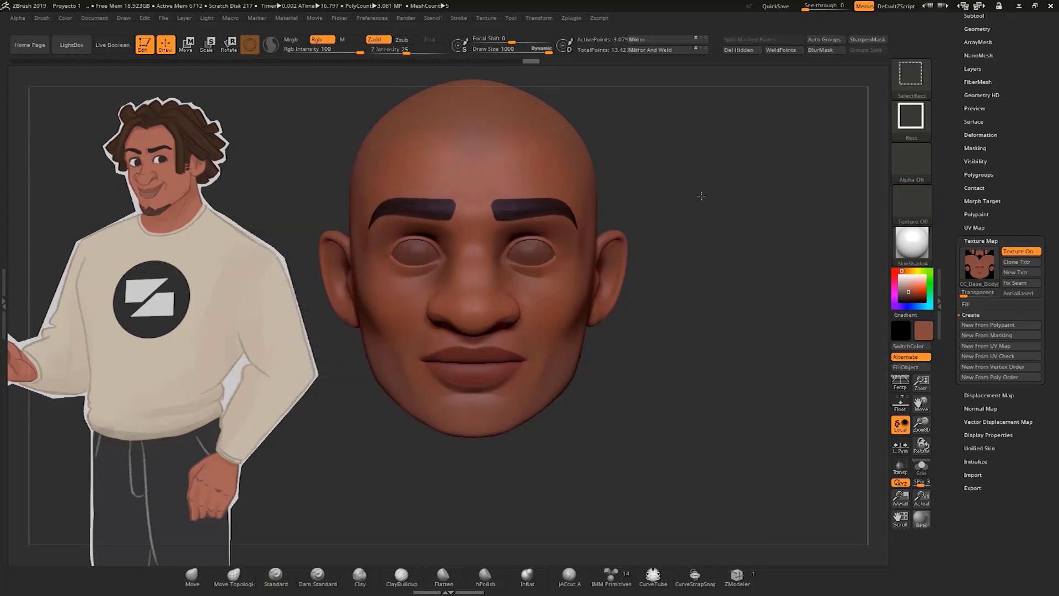
ctrl+shift+click(644, 169)
mouse_move(740, 333)
alt+mouse_down()
mouse_move(712, 229)
mouse_move(714, 138)
alt+mouse_up()
key(ctrl+shift)
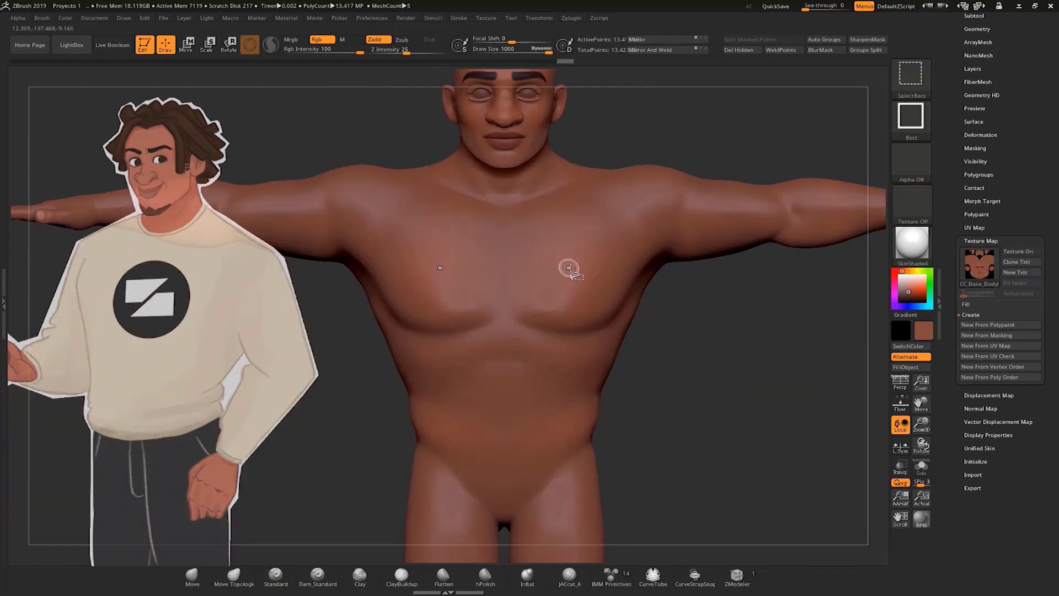
ctrl+shift+click(621, 325)
drag(704, 355, 763, 350)
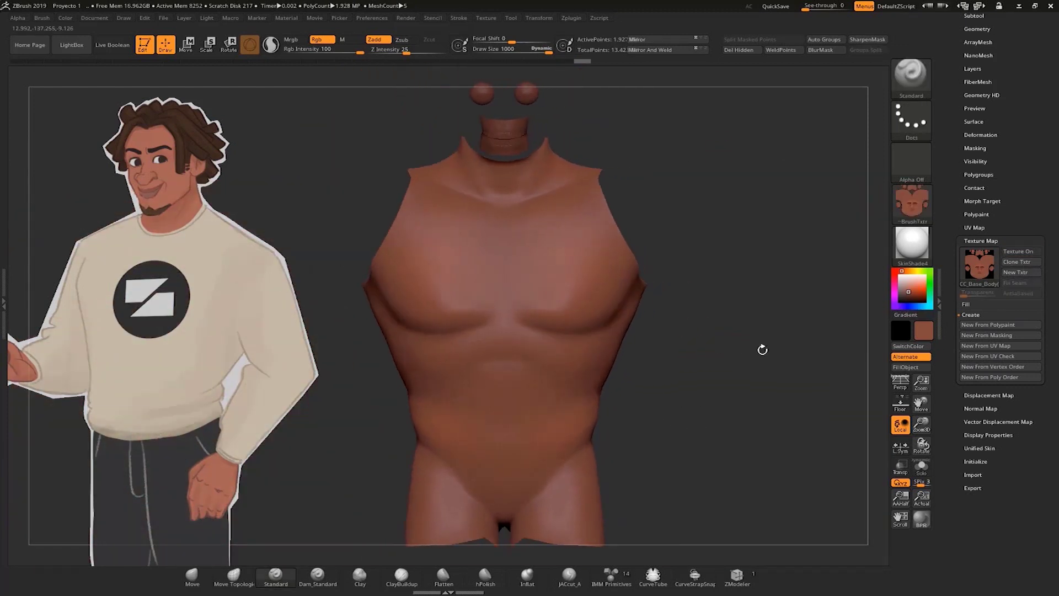
- Create a new texture map from the torso's polypaint and clone it to the texture palette
click(985, 214)
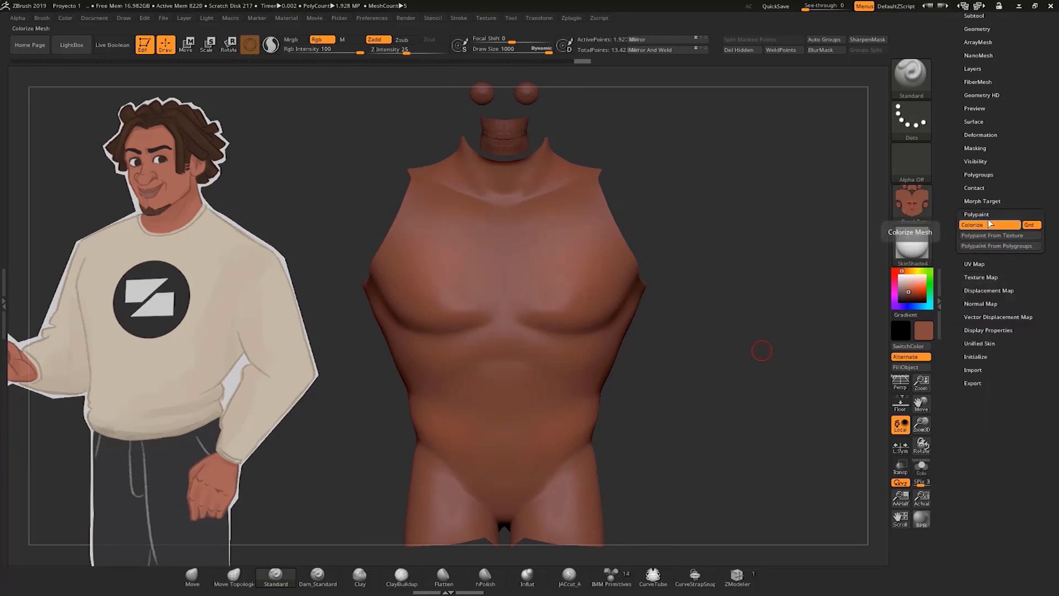
click(984, 215)
click(982, 227)
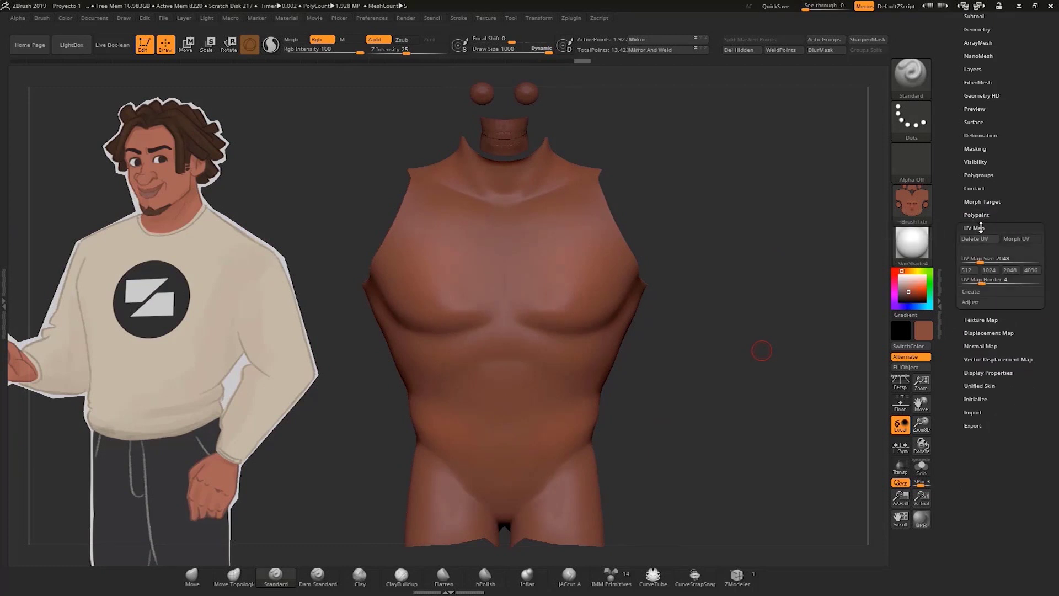
click(985, 269)
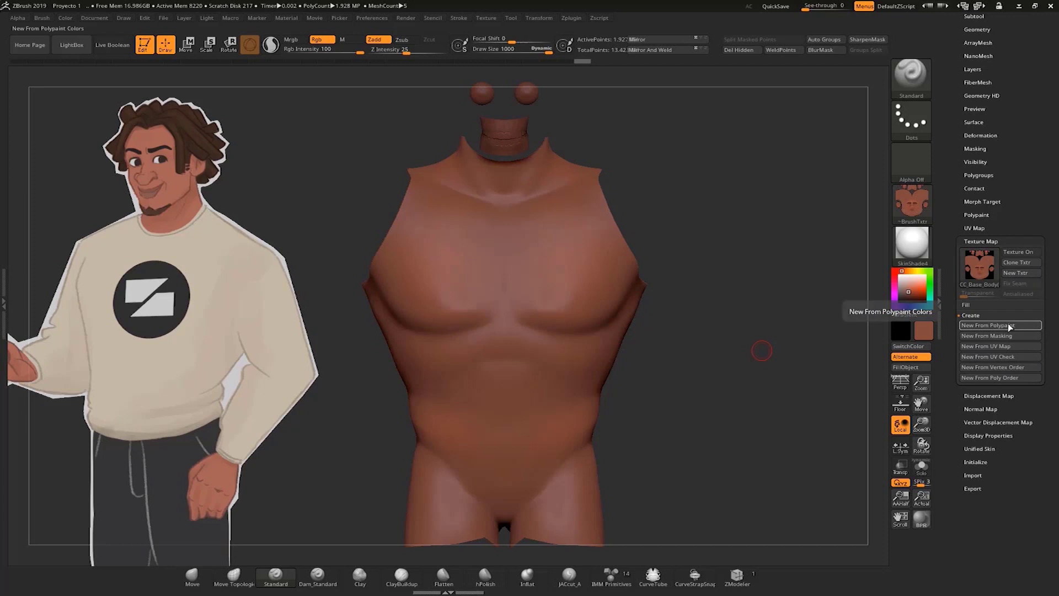
alt+drag(702, 398, 697, 343)
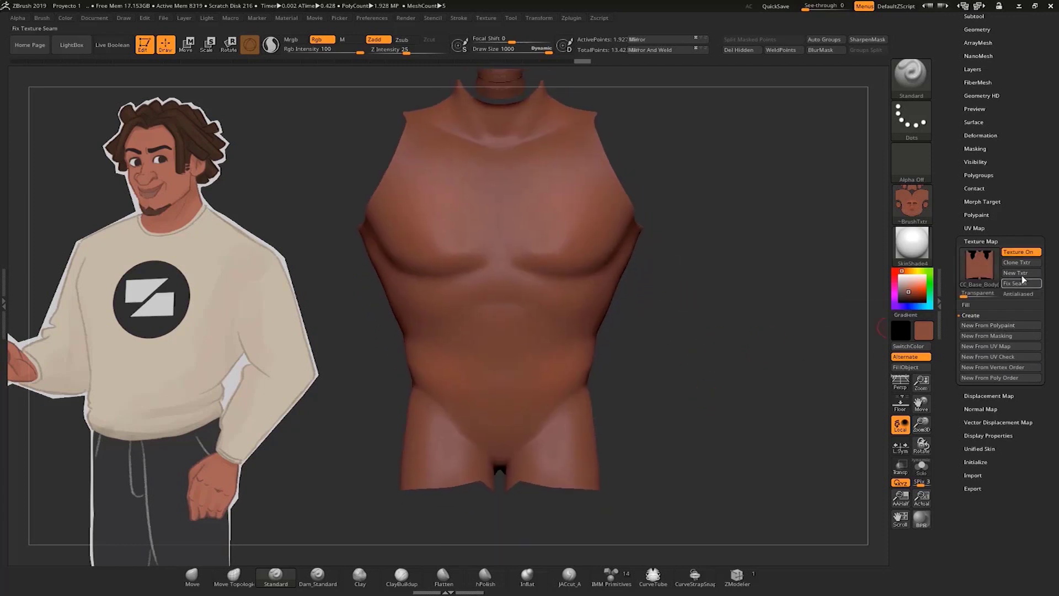
- Export the cloned torso texture as a PNG named Body_BC into the Texture folder
click(909, 200)
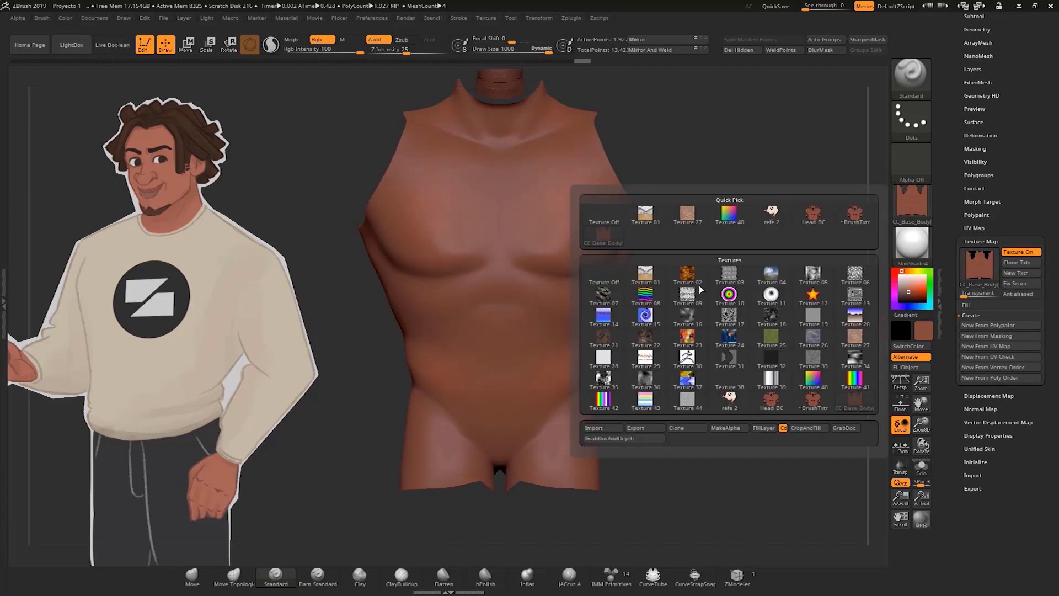
click(647, 430)
click(274, 196)
click(292, 148)
double_click(375, 224)
click(354, 378)
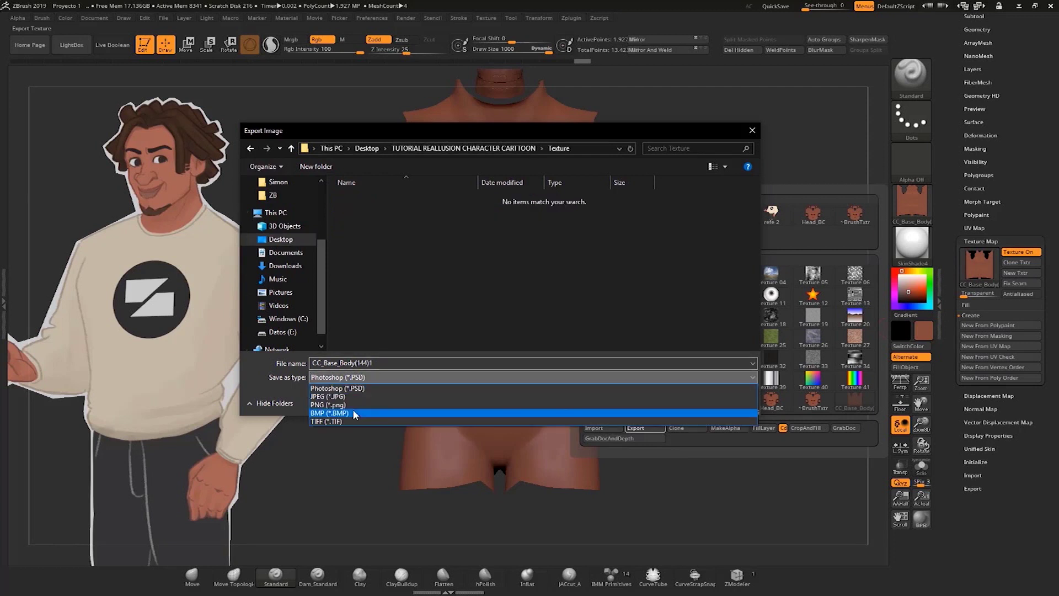
click(331, 404)
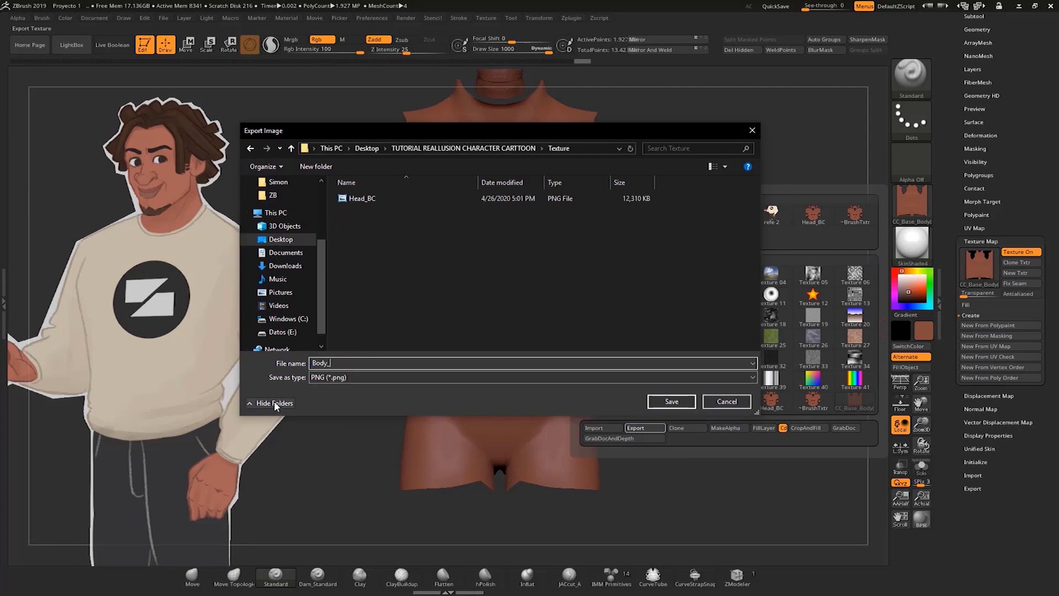
click(672, 401)
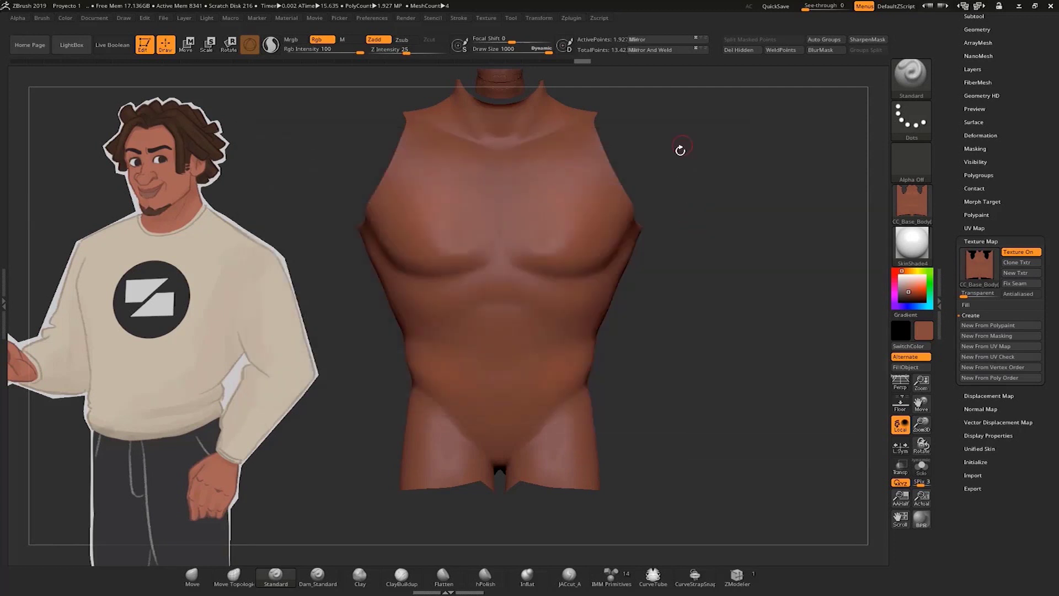
- Unhide the full body, turn off its texture display and isolate the arms polygroup
ctrl+shift+click(738, 303)
click(1024, 255)
alt+drag(589, 554, 499, 533)
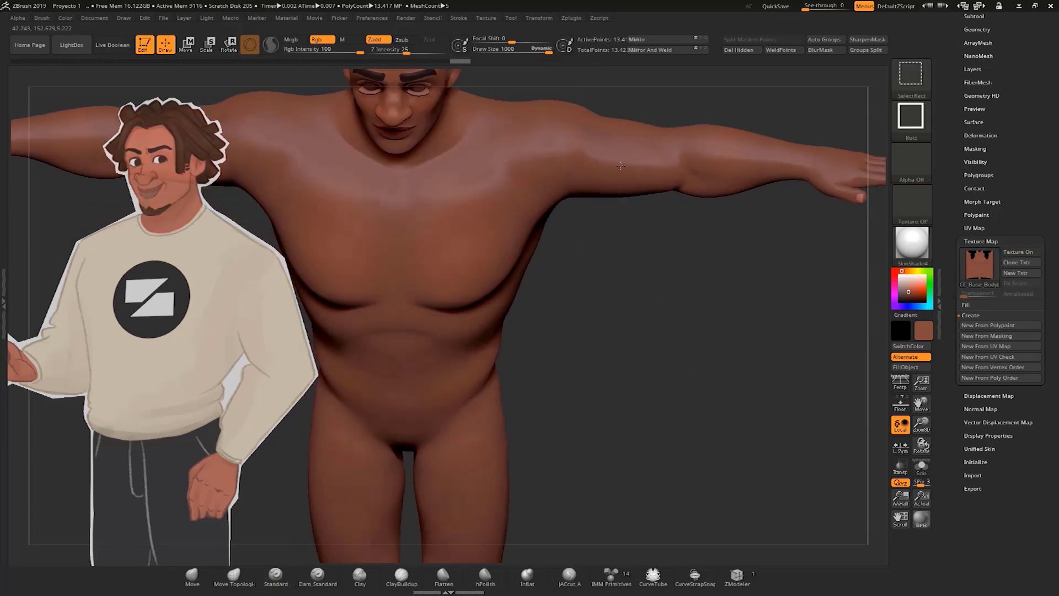
ctrl+shift+click(618, 177)
alt+drag(664, 360, 691, 373)
- Create a texture map from the arms' polypaint, clone it to the texture palette and export it as the PNG Arms_BC
click(1012, 327)
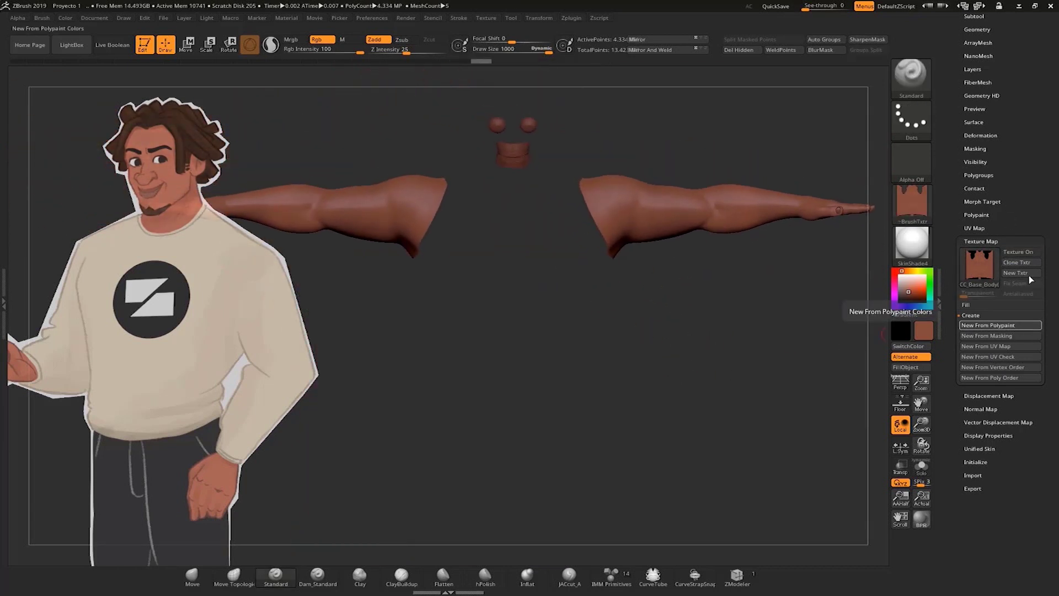
click(1024, 263)
click(913, 203)
click(567, 388)
click(396, 379)
click(393, 413)
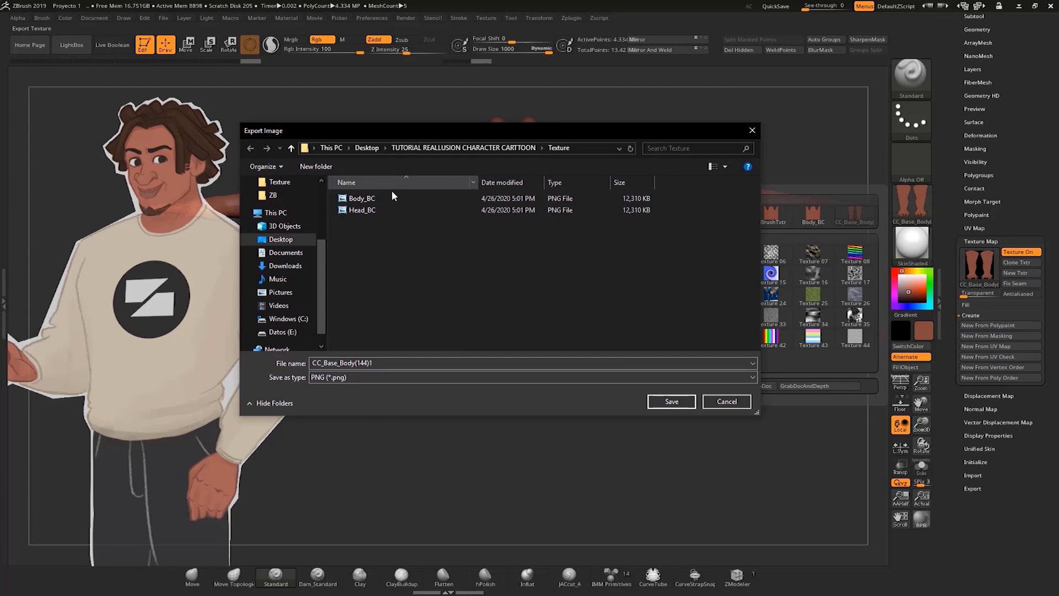
click(371, 362)
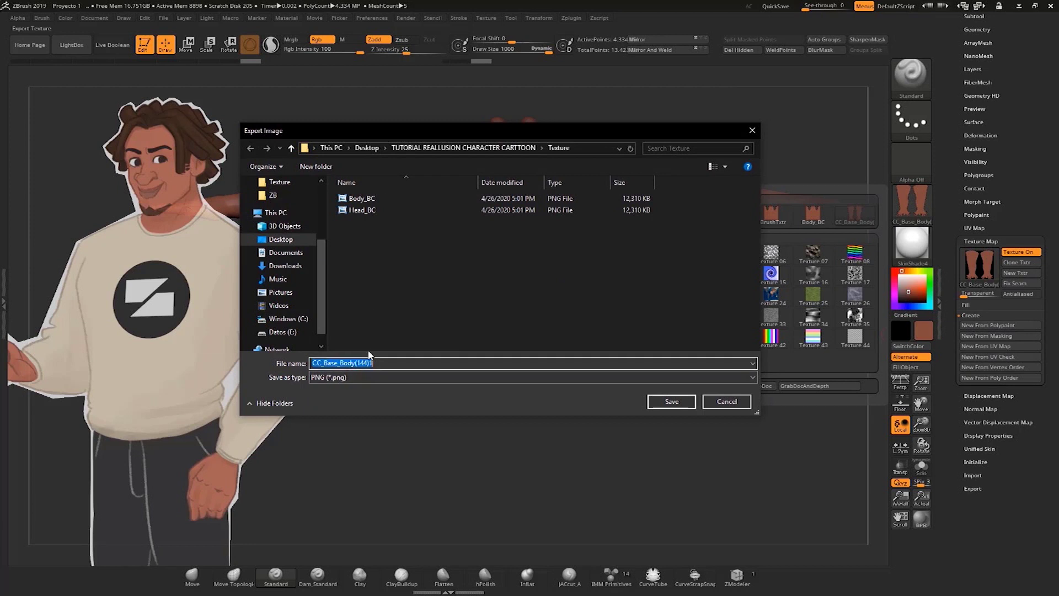
click(671, 401)
- Unhide the full body, turn off its texture display and isolate the legs polygroup
ctrl+shift+click(718, 325)
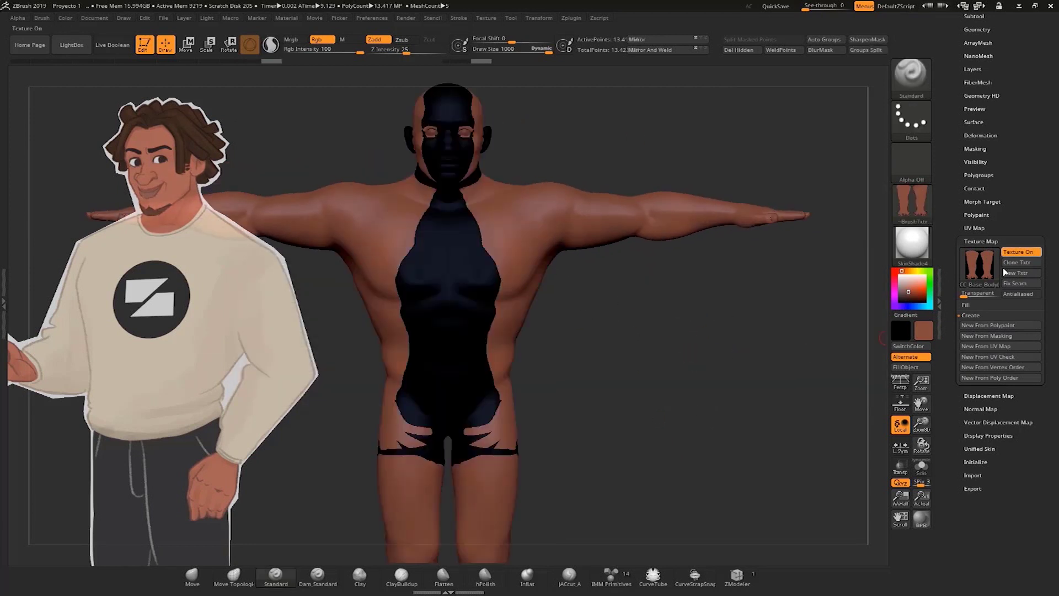
click(1019, 253)
alt+drag(670, 408, 676, 193)
ctrl+shift+click(506, 293)
alt+drag(646, 257, 646, 155)
- Create a texture map from the legs' polypaint and export it as the PNG Legs_BC into the Texture folder
click(1023, 326)
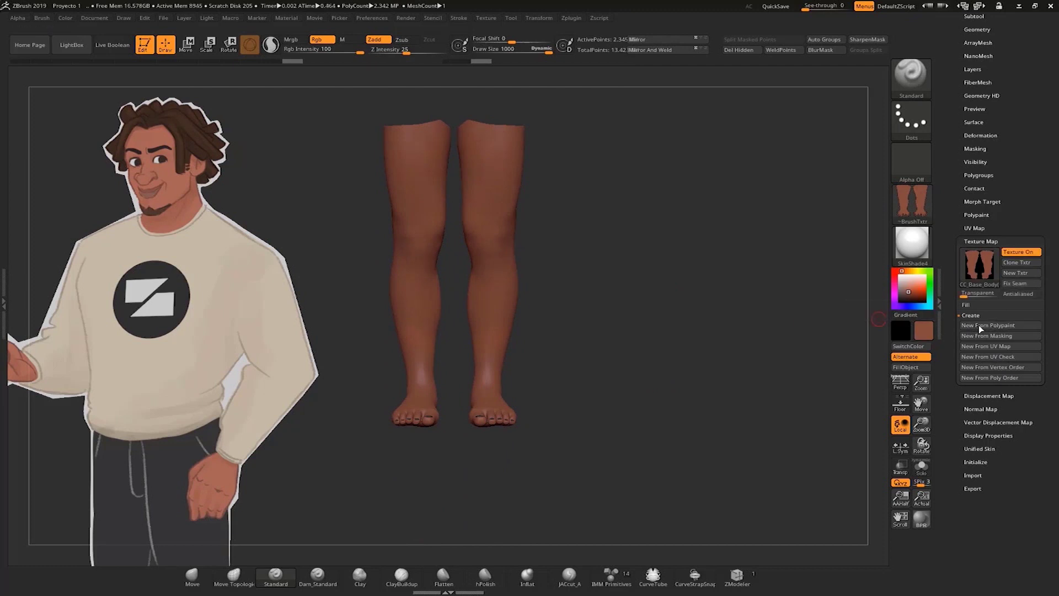
click(979, 325)
click(912, 203)
click(562, 411)
click(342, 378)
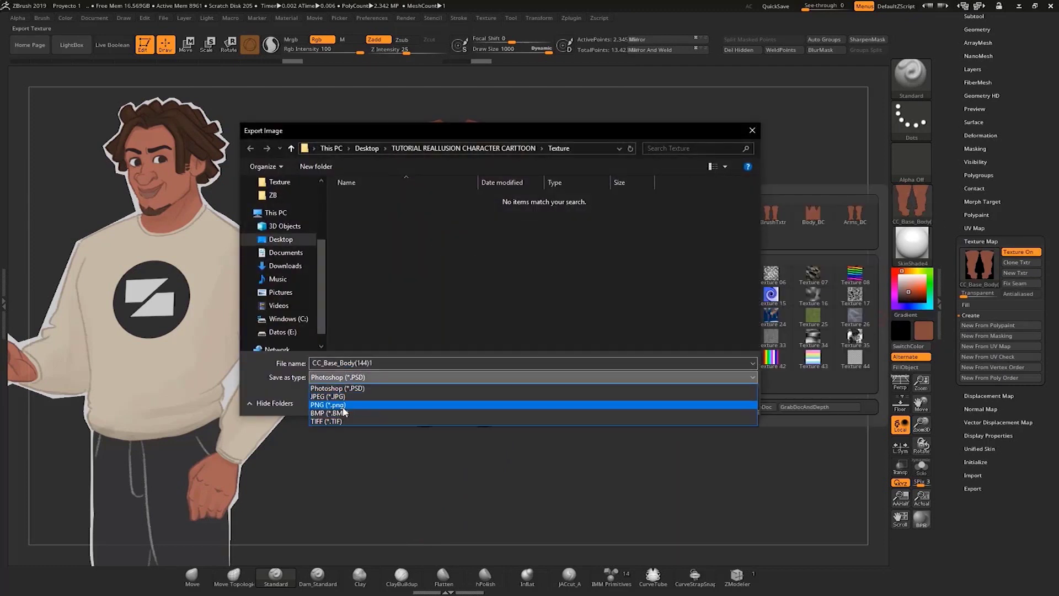
click(342, 405)
text(Legs_BC)
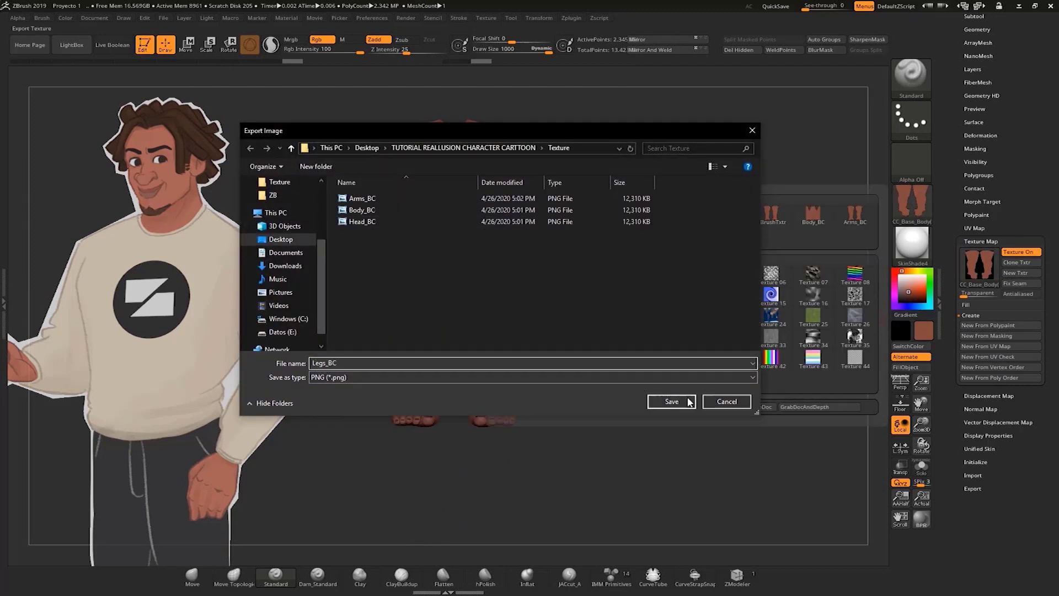
click(689, 403)
- Unhide the full body, turn off its texture display and isolate the nails polygroup
alt+drag(664, 331, 689, 294)
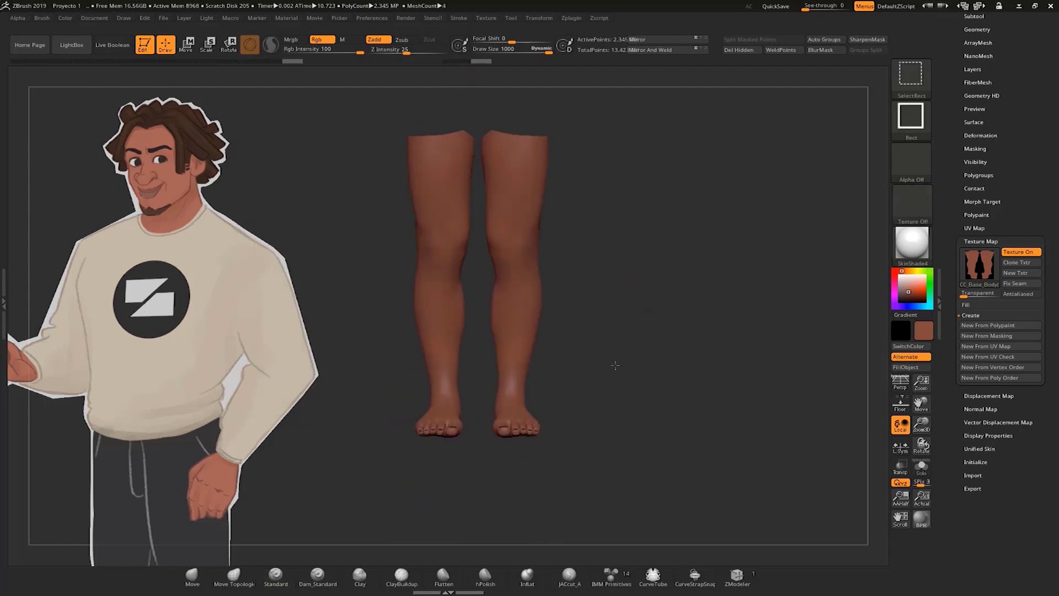
ctrl+shift+click(656, 327)
click(1021, 252)
drag(624, 315, 678, 325)
alt+drag(684, 331, 774, 359)
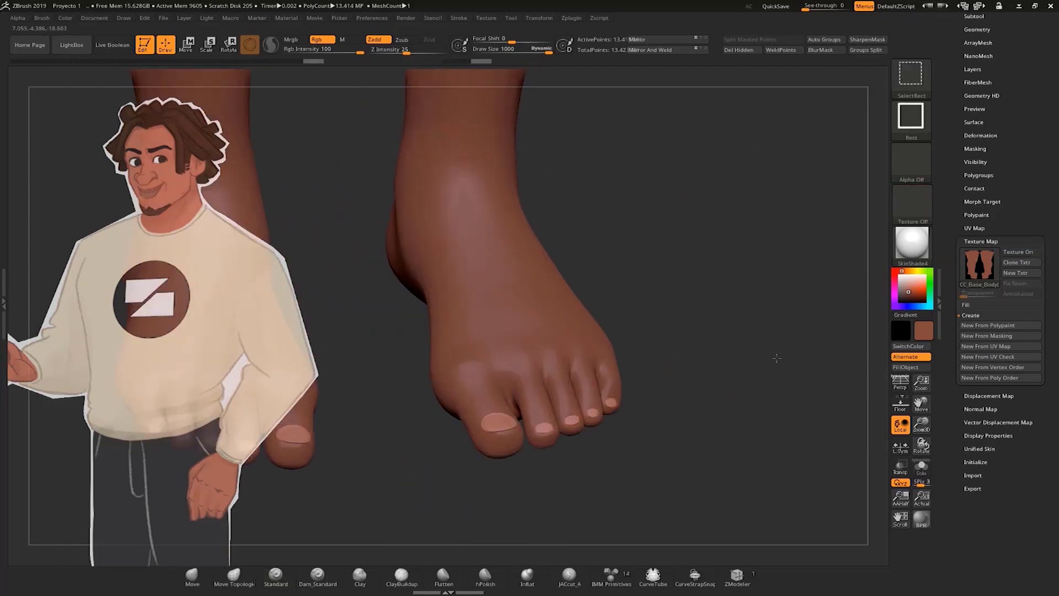
ctrl+shift+click(491, 431)
alt+drag(511, 364, 512, 259)
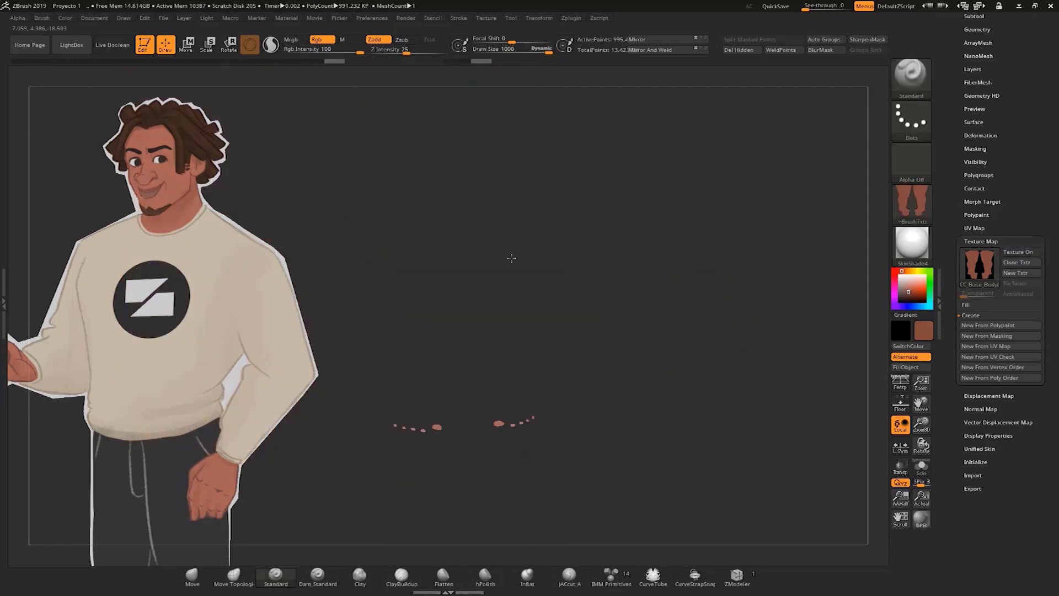
- Create a texture map from the nails' polypaint and export it as the PNG Nails_BC into the Texture folder
click(1019, 326)
click(912, 204)
click(511, 407)
click(353, 377)
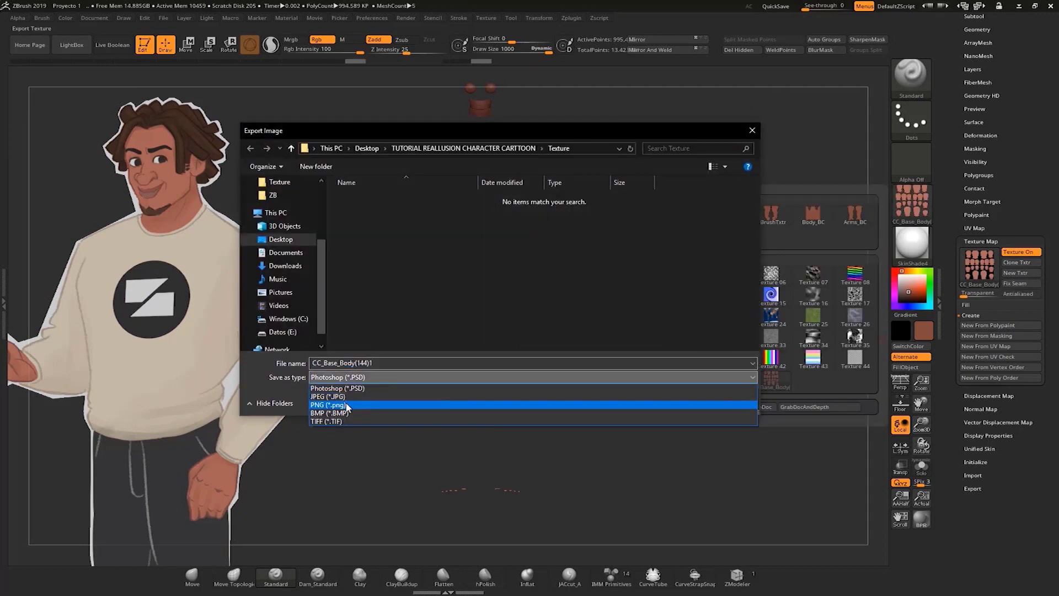
click(345, 405)
text(Nails_BC)
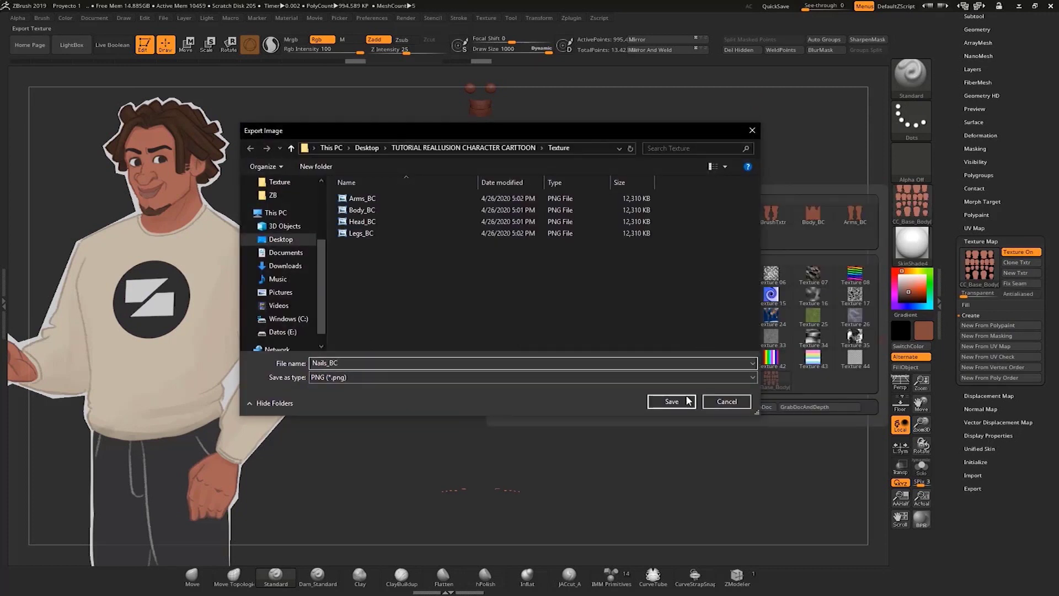
click(688, 401)
- Unhide the full body, turn off its polypaint colorize display and set the main color to white
ctrl+shift+click(698, 301)
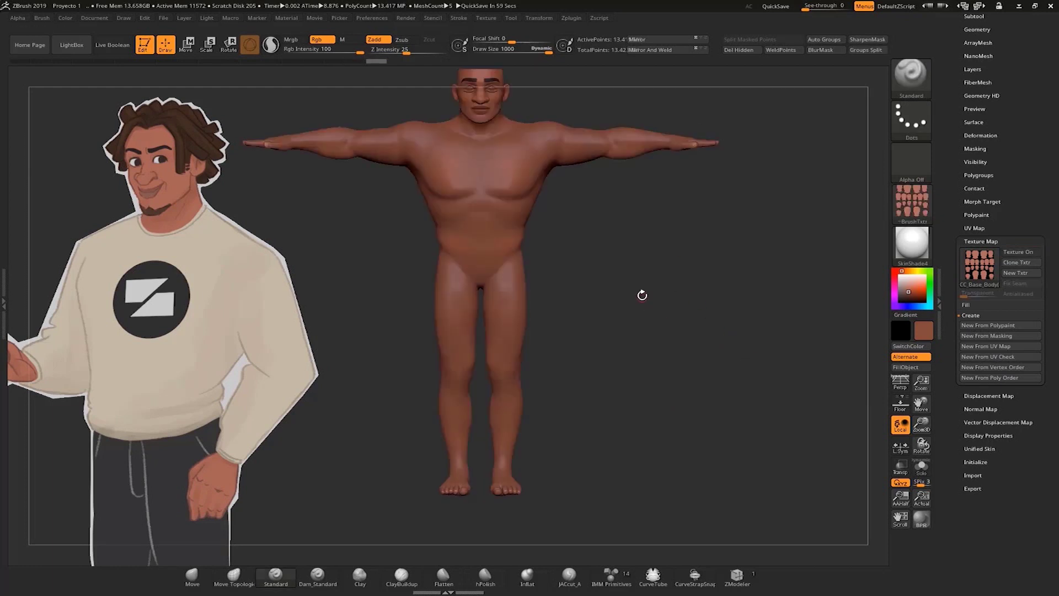
drag(641, 293, 659, 305)
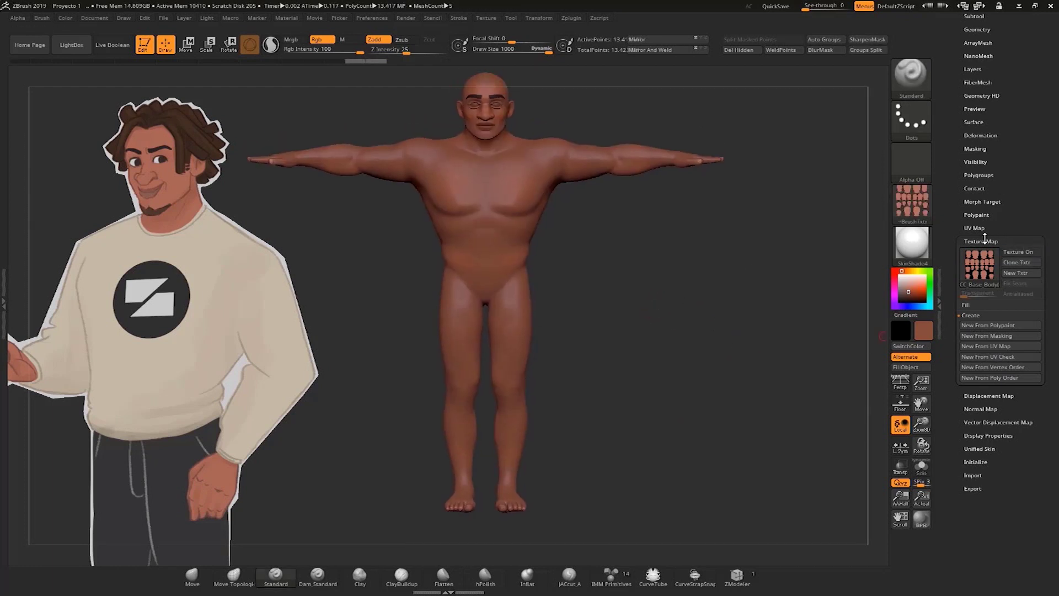
click(981, 215)
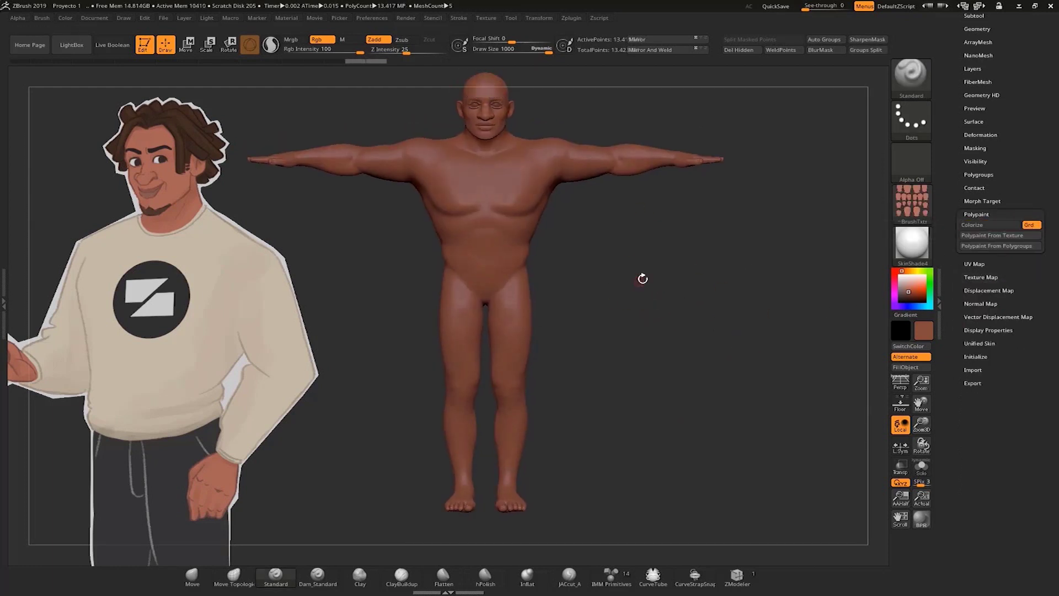
drag(643, 279, 652, 298)
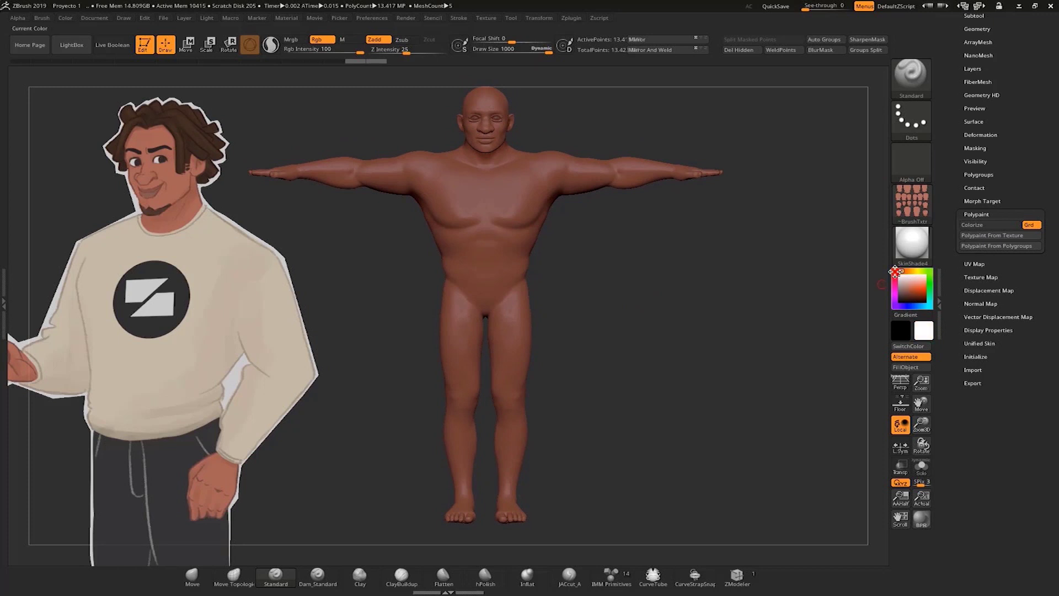
drag(895, 271, 893, 270)
alt+drag(657, 289, 692, 297)
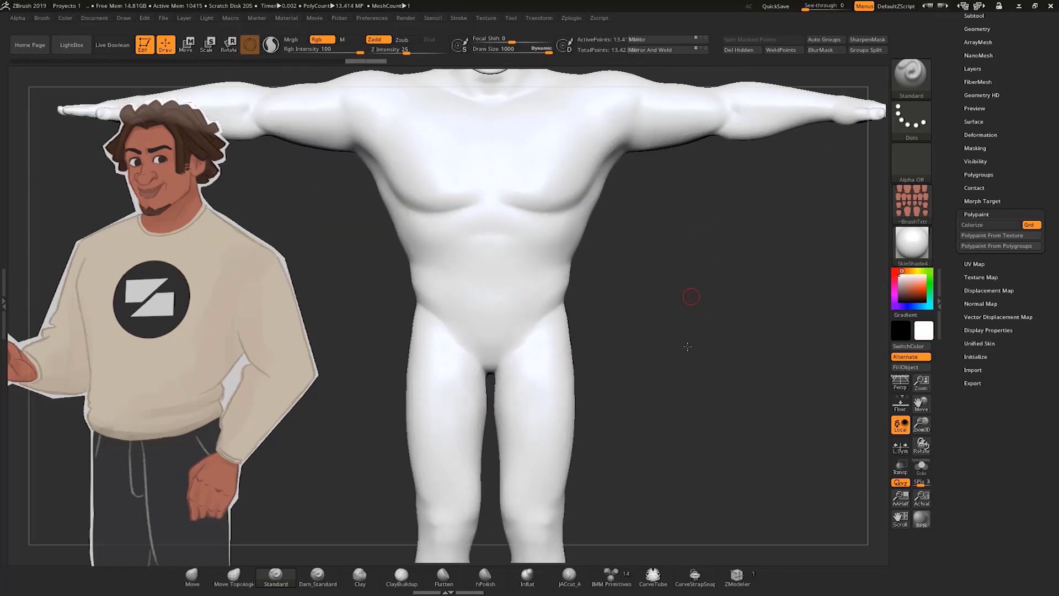
- Lower the body mesh to subdivision level 1
alt+drag(688, 346, 673, 429)
drag(954, 103, 957, 258)
click(983, 185)
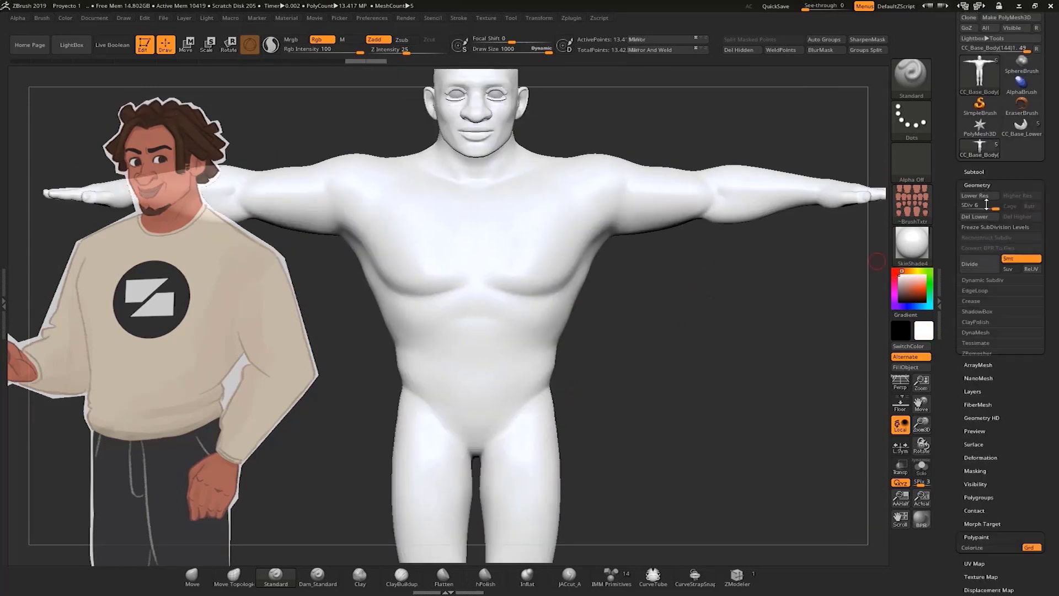
drag(947, 208, 942, 209)
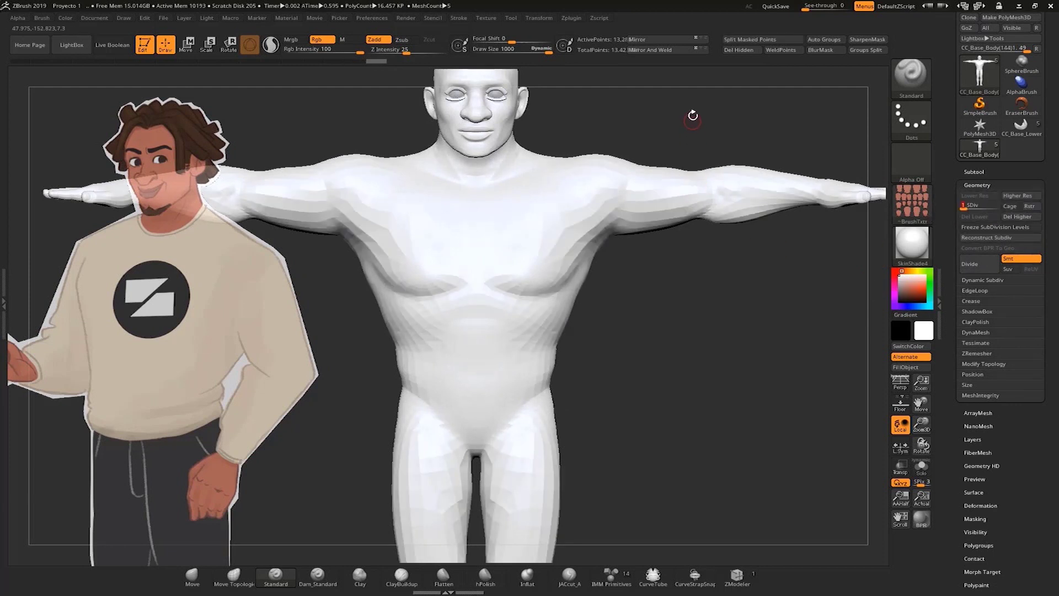
- Isolate the head polygroup of the low-resolution body
alt+drag(693, 115, 696, 270)
ctrl+shift+click(507, 215)
alt+drag(628, 201, 715, 290)
alt+drag(715, 290, 755, 287)
- Create a normal map for the head with Tangent, SmoothUV and SNormals enabled, and clone it to the texture palette
scroll(952, 263, down, 5)
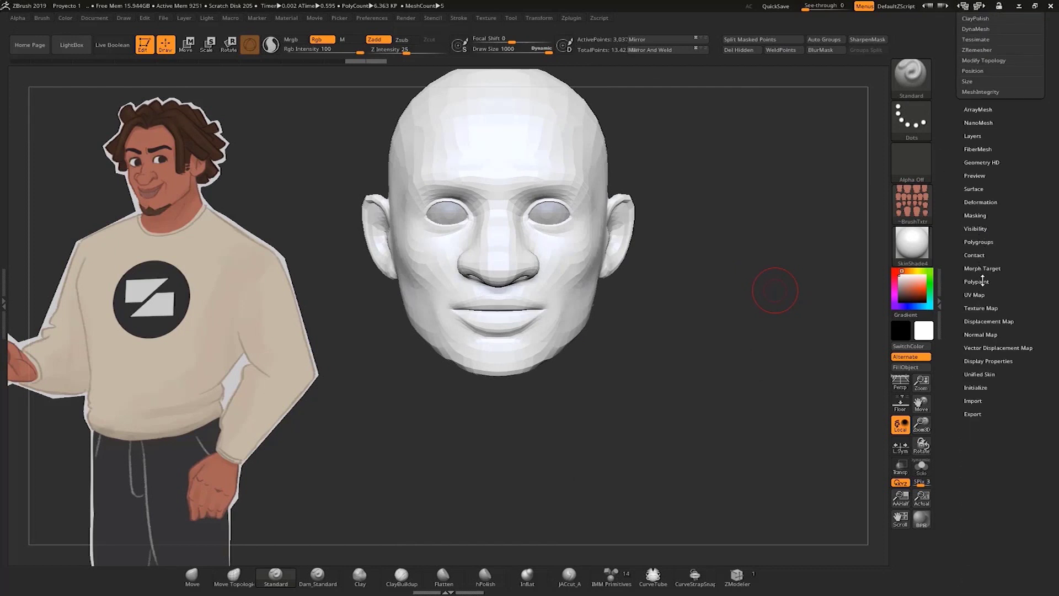
click(988, 334)
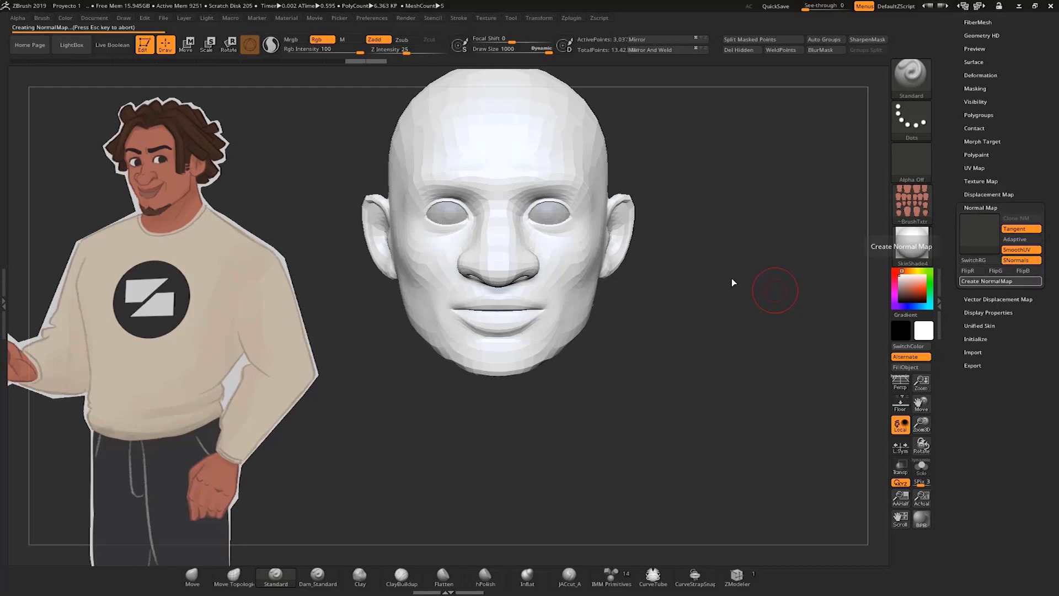
drag(721, 314, 804, 291)
click(1031, 221)
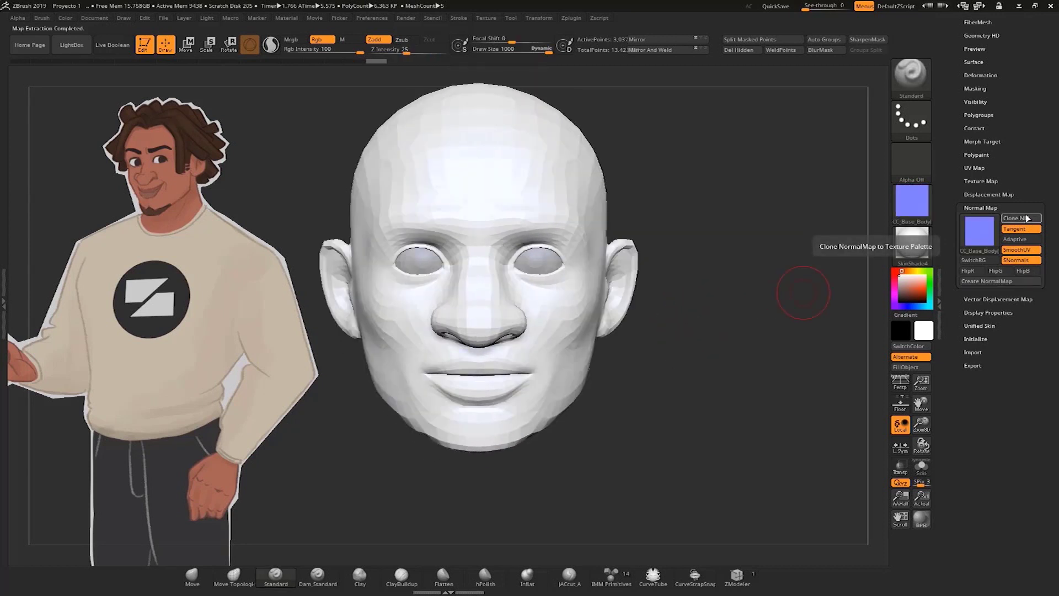
- Export the cloned head normal map as a PNG named Head_NM into the Texture folder
click(911, 201)
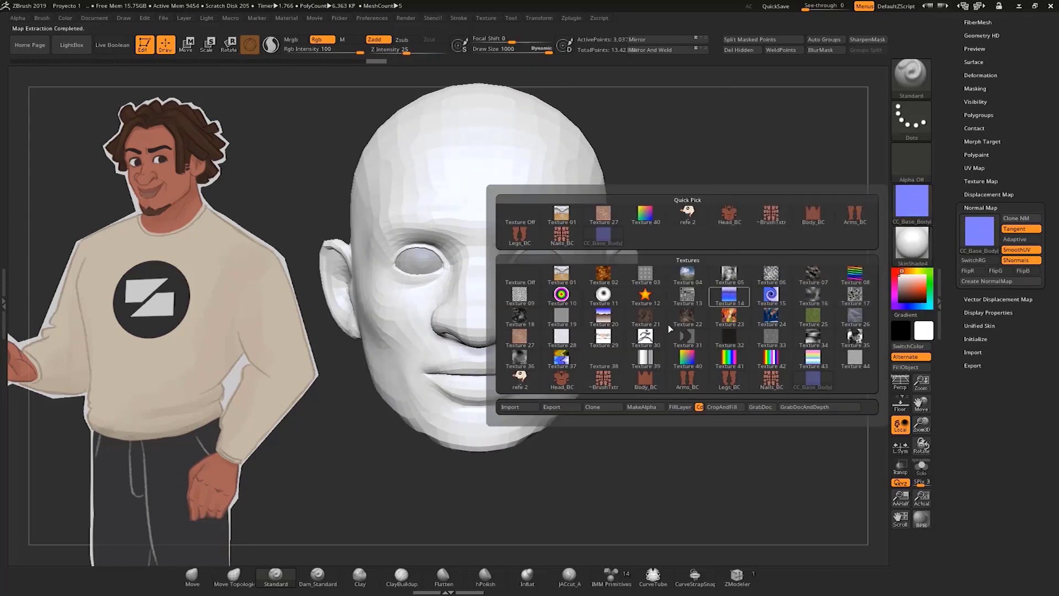
click(552, 407)
click(378, 377)
click(358, 401)
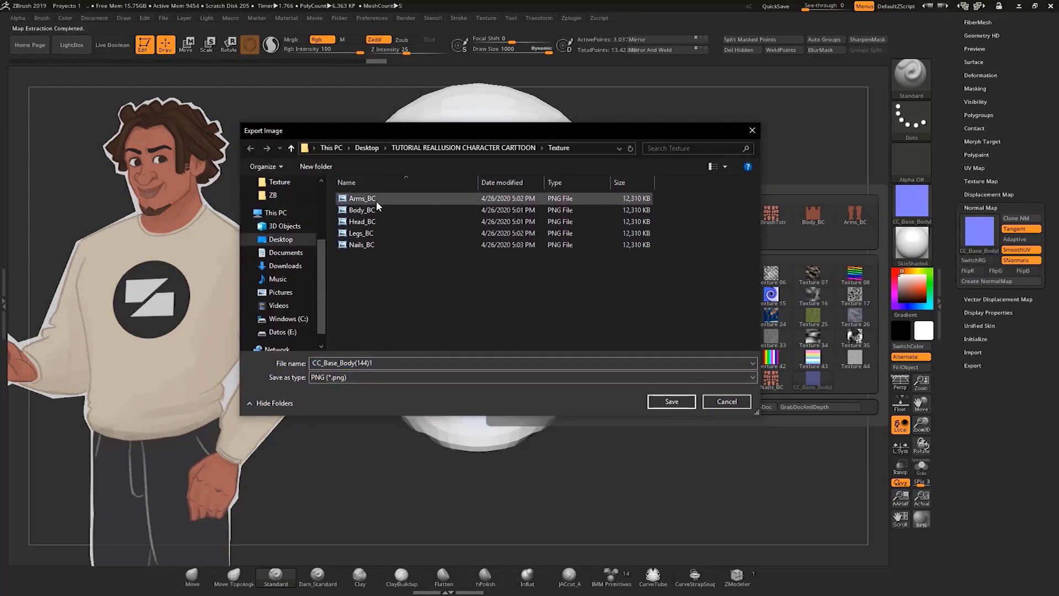
click(362, 221)
click(356, 364)
key(BackSpace)
key(BackSpace)
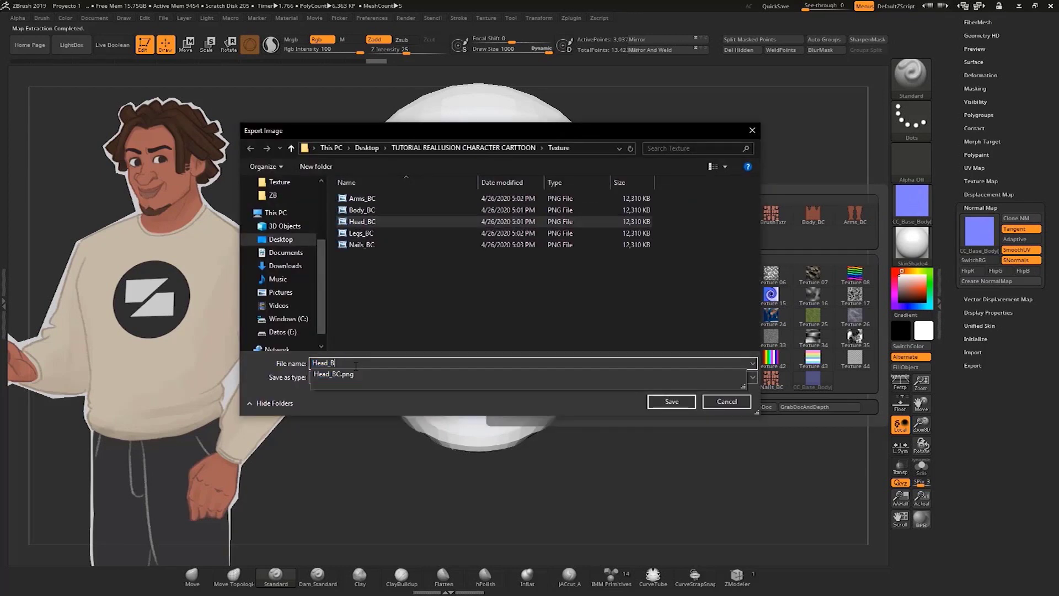
text(NM)
click(672, 401)
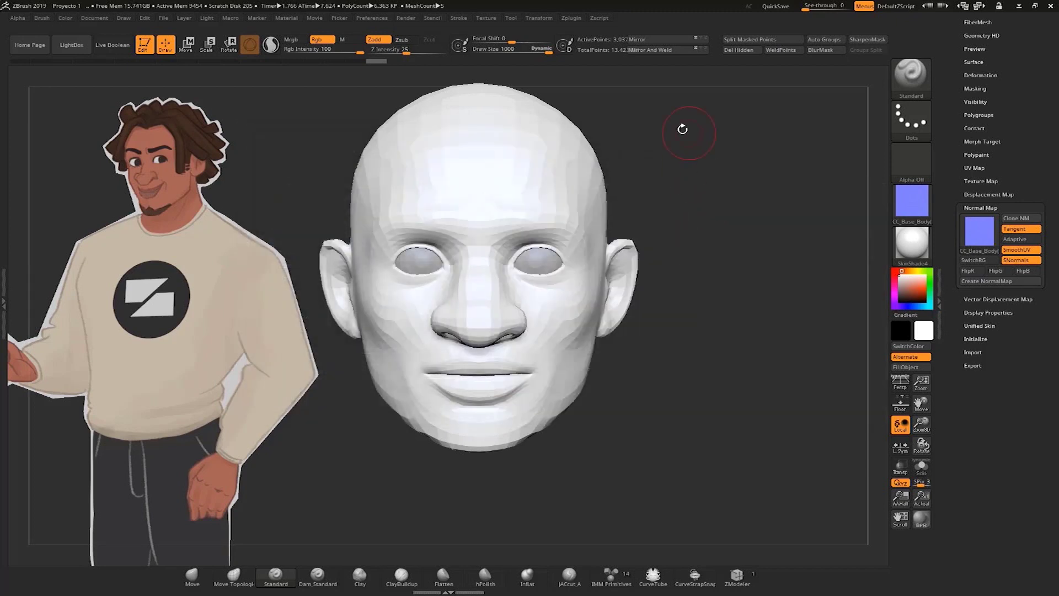
- Unhide the full body and isolate the torso polygroup on the low-resolution mesh
alt+drag(744, 351, 731, 362)
ctrl+shift+click(762, 167)
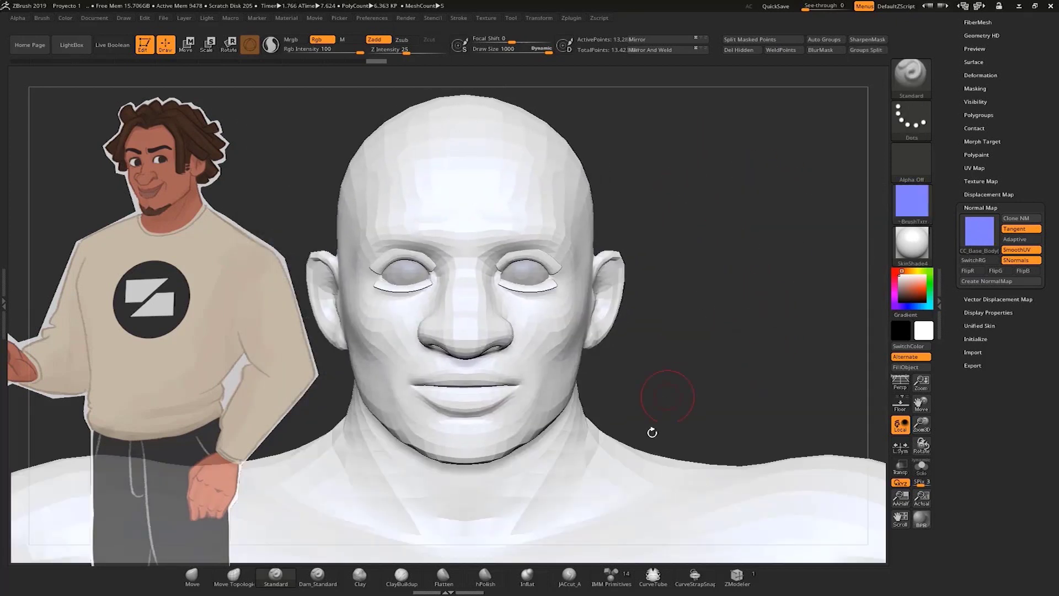
ctrl+shift+click(642, 458)
key(f)
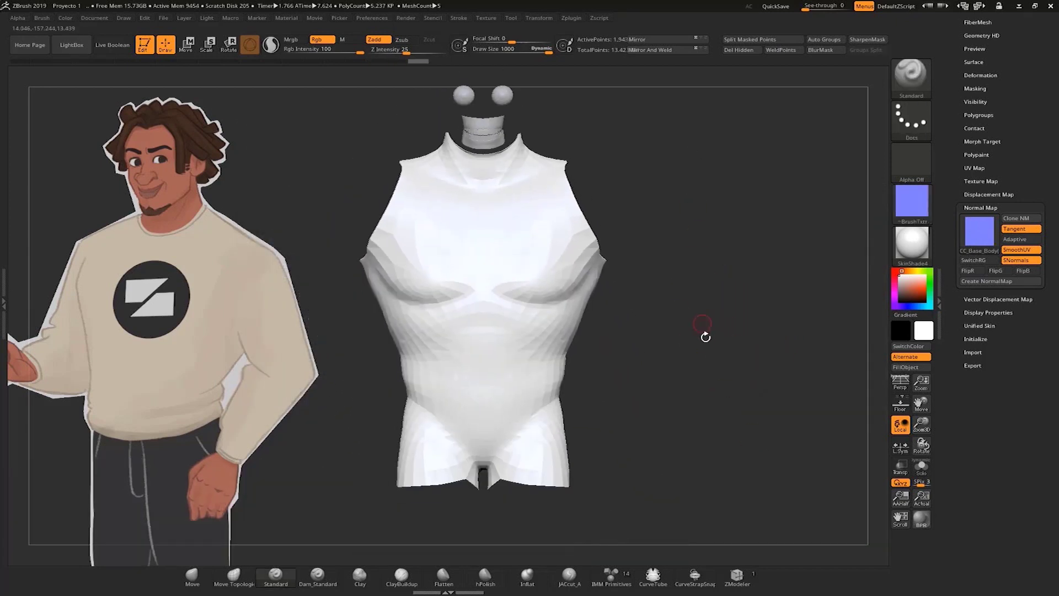
- Create and clone the torso's normal map, and export it as a PNG named Body_NM
click(988, 281)
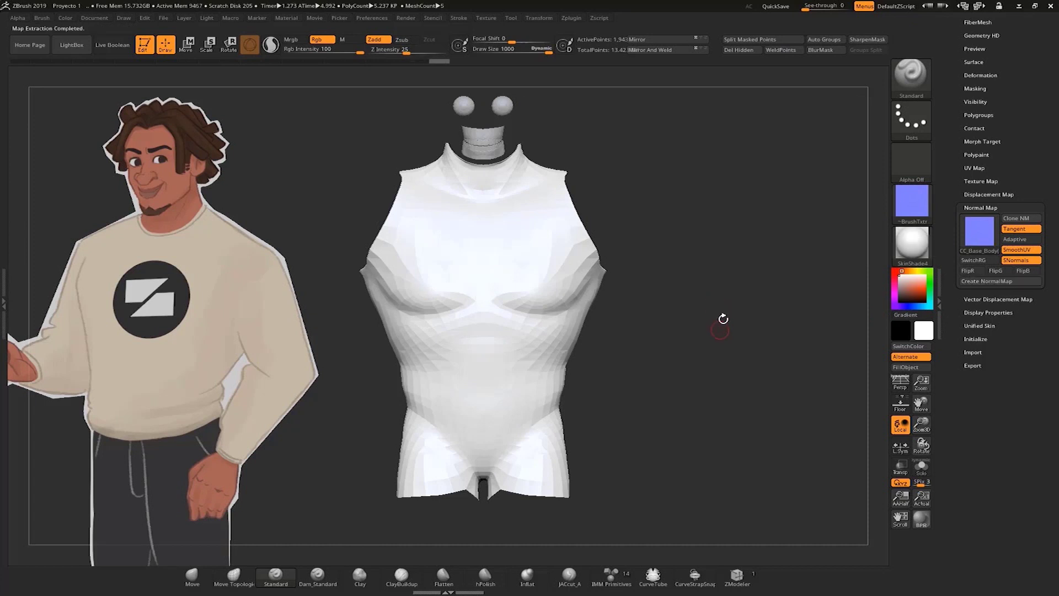
click(1021, 218)
click(912, 201)
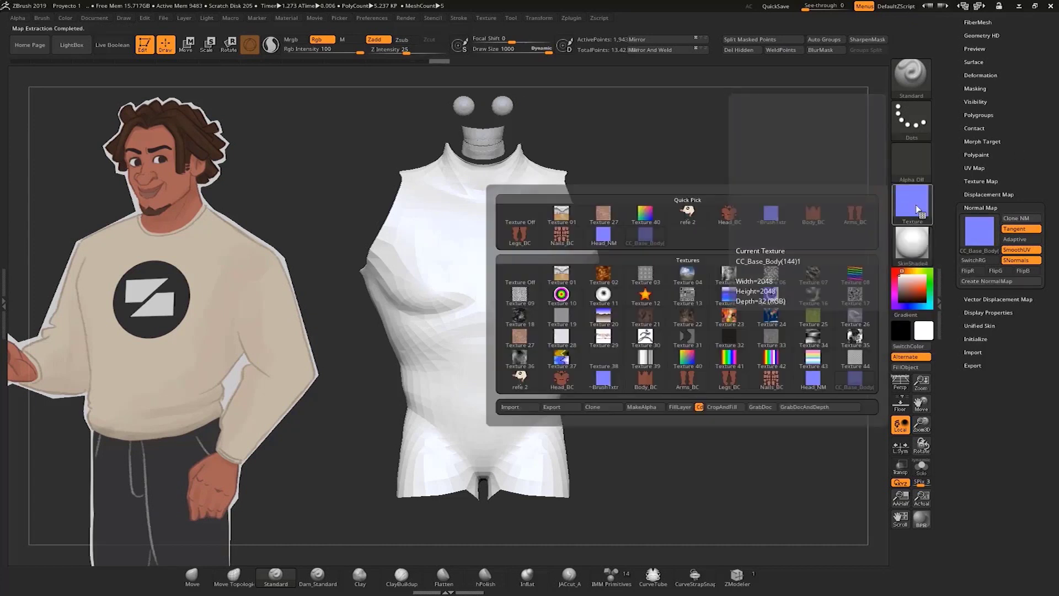
click(573, 408)
click(375, 378)
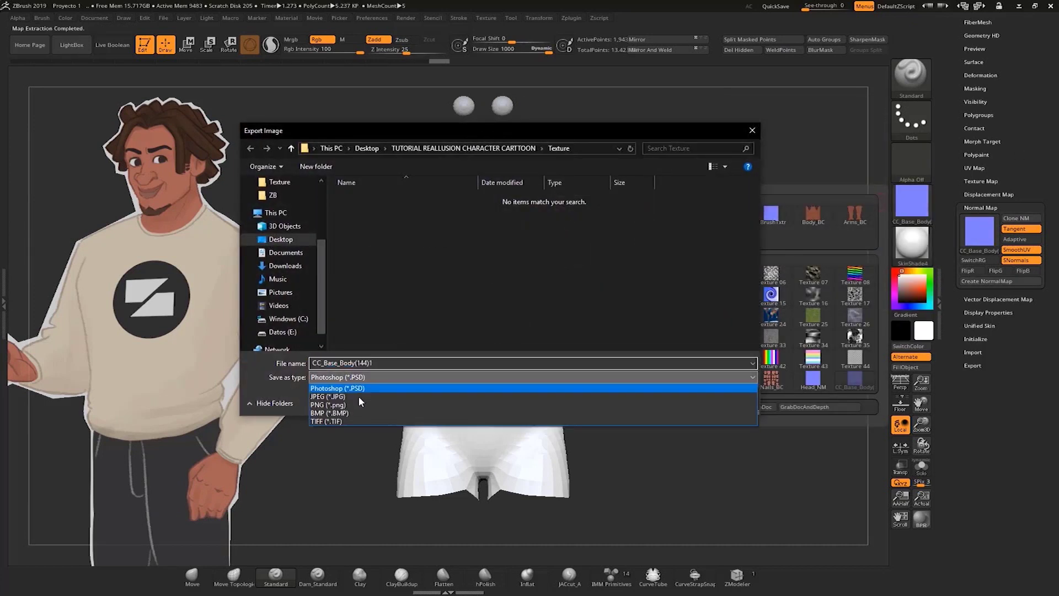
click(347, 408)
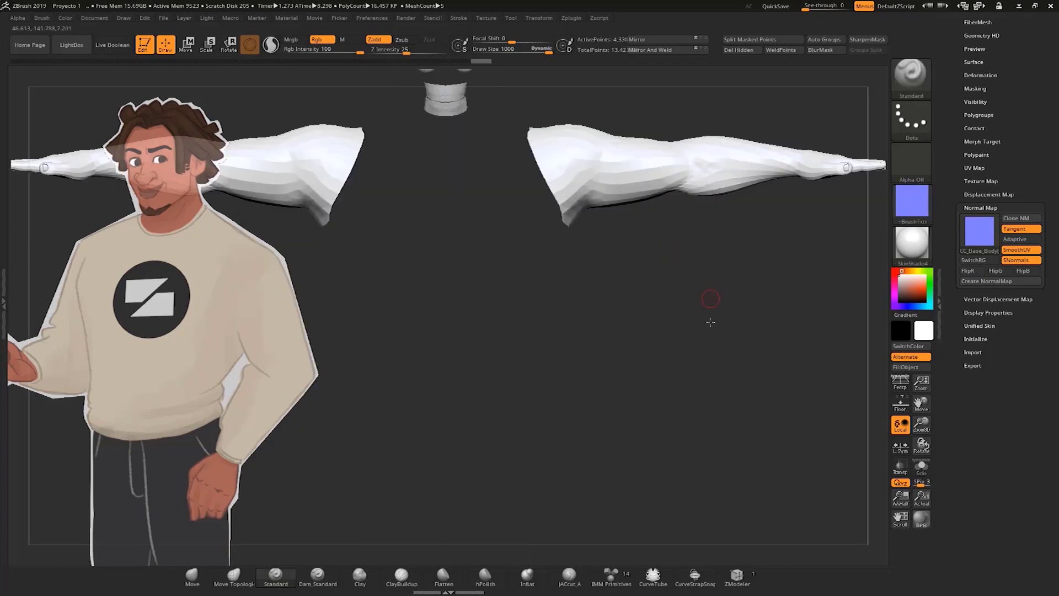
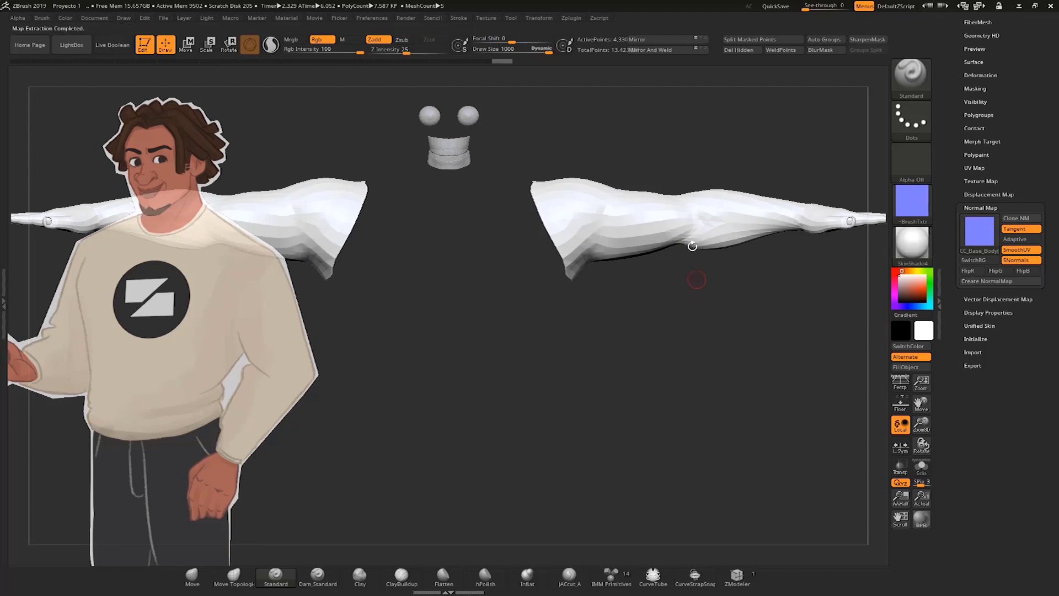
- Clone the arms' normal map and export it as a PNG named Arms_NM into the Texture folder
mouse_move(725, 331)
mouse_down()
mouse_move(700, 367)
mouse_move(683, 355)
mouse_move(768, 335)
mouse_up()
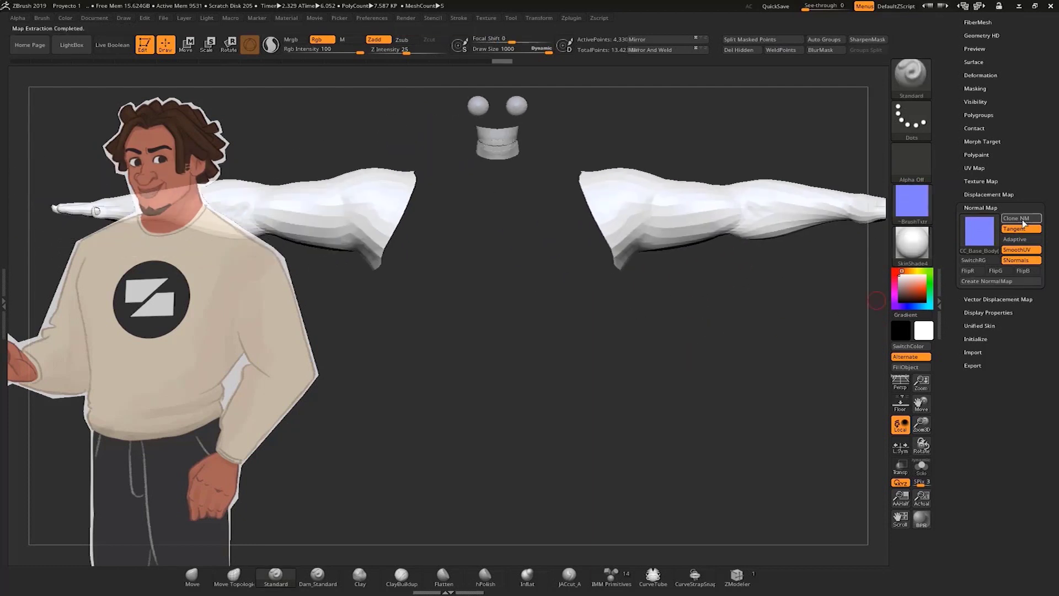
click(1024, 220)
click(914, 205)
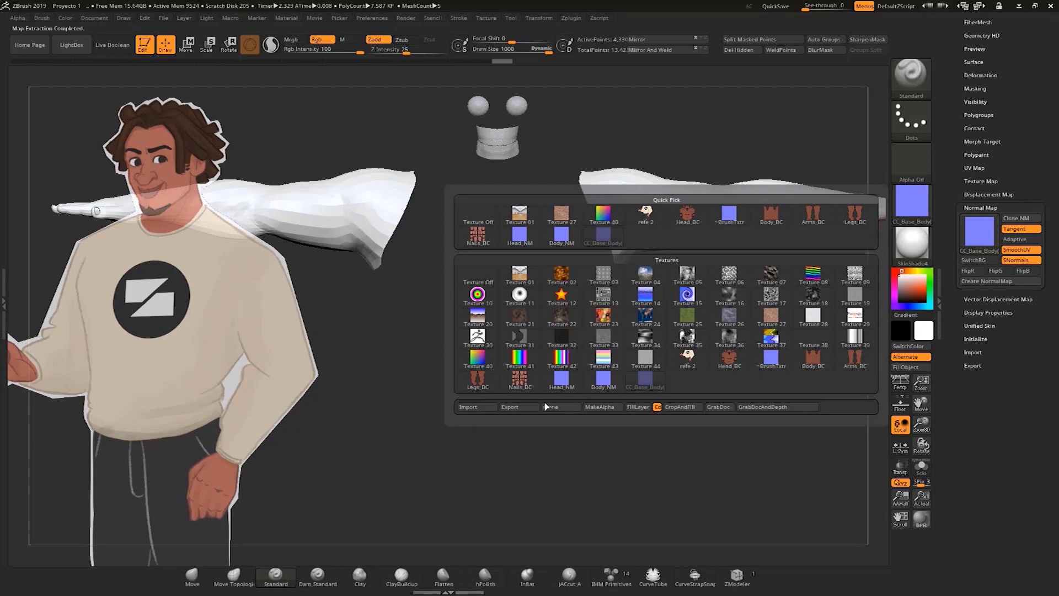
click(510, 406)
click(367, 378)
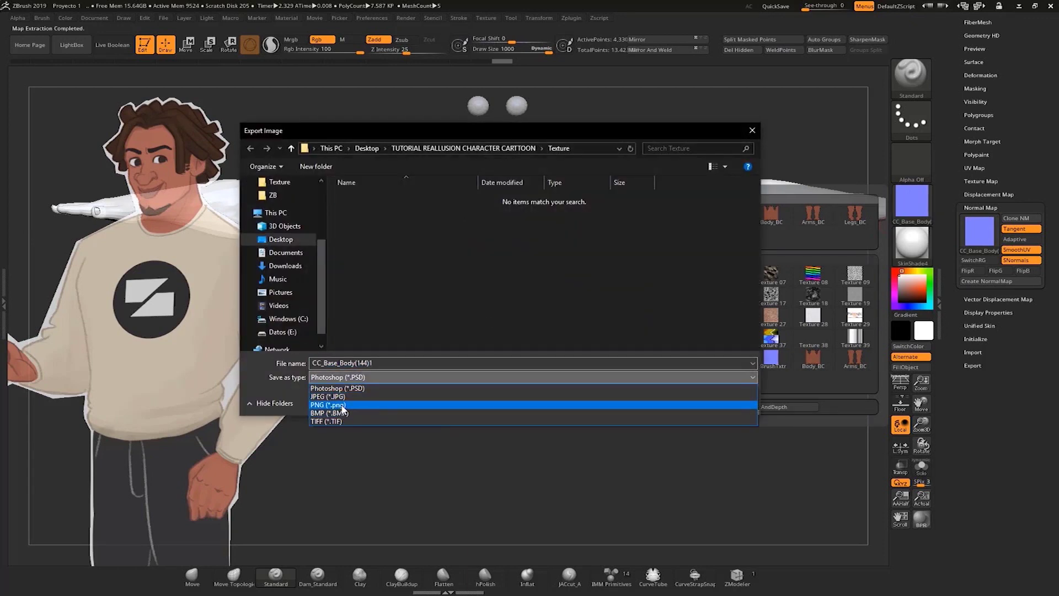
click(342, 405)
click(362, 199)
click(359, 363)
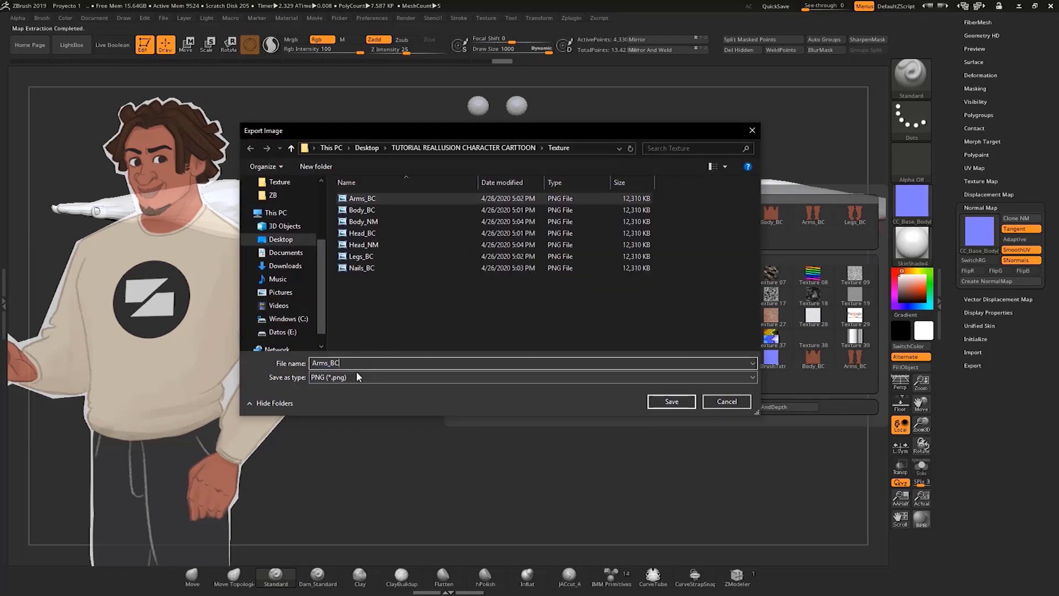
key(BackSpace)
key(BackSpace)
text(NM)
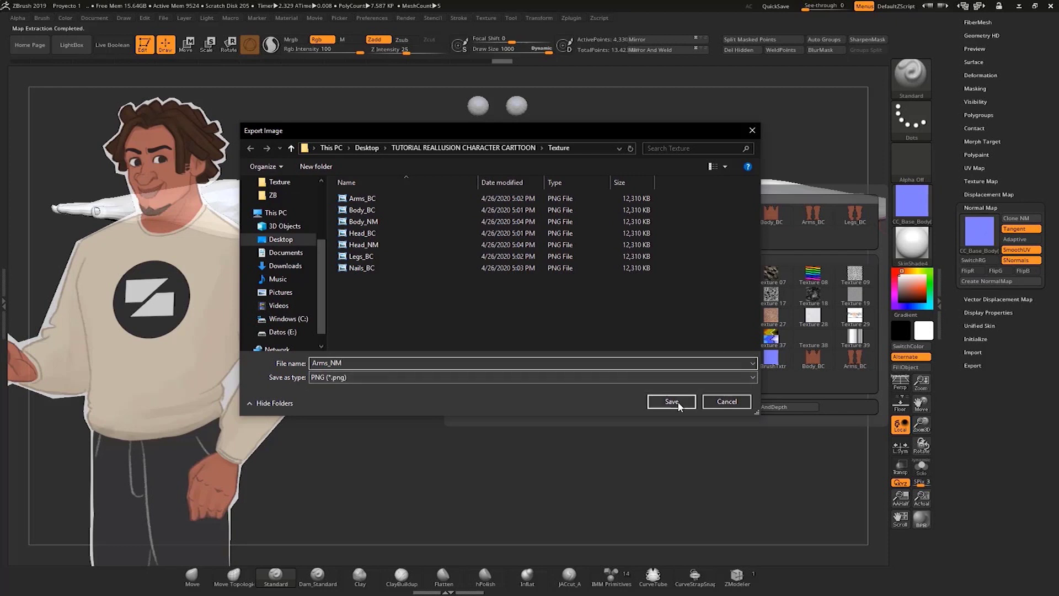
click(672, 402)
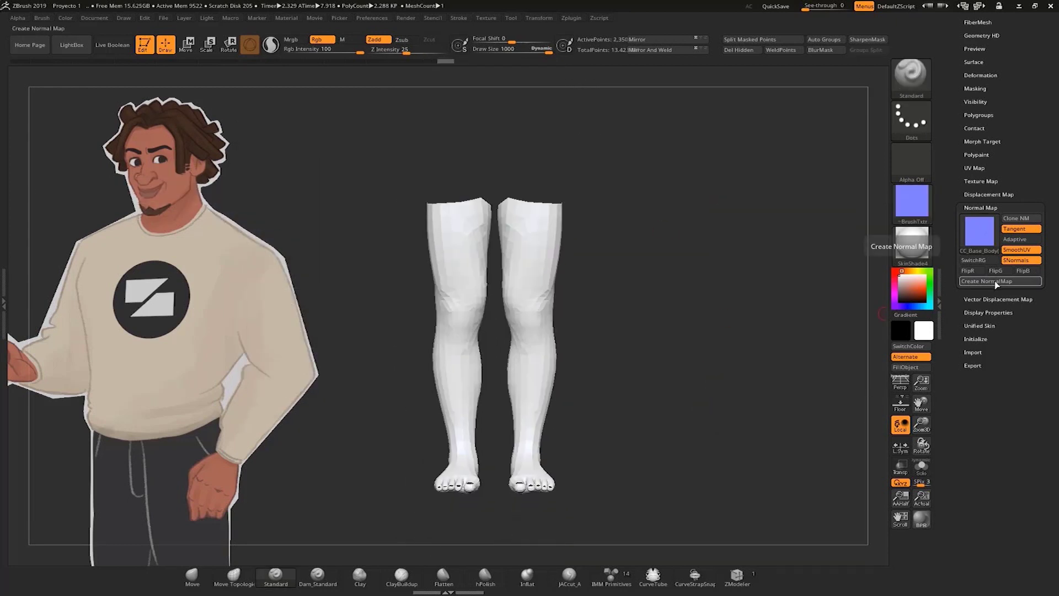
- Create and clone the legs' normal map, and export it as a PNG named Legs_NM
click(996, 282)
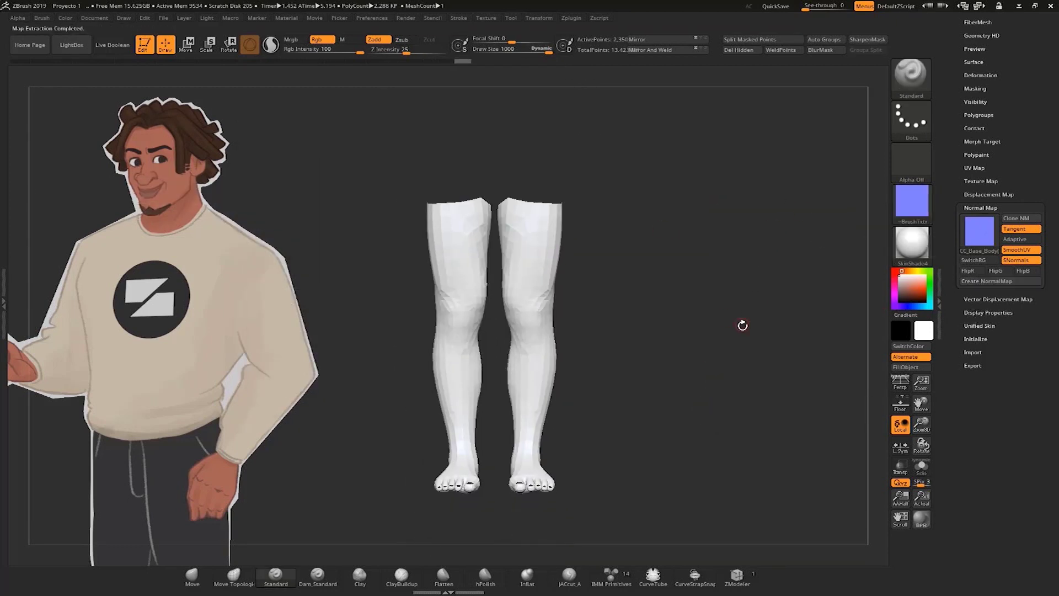
click(1024, 218)
click(913, 203)
click(516, 408)
click(381, 377)
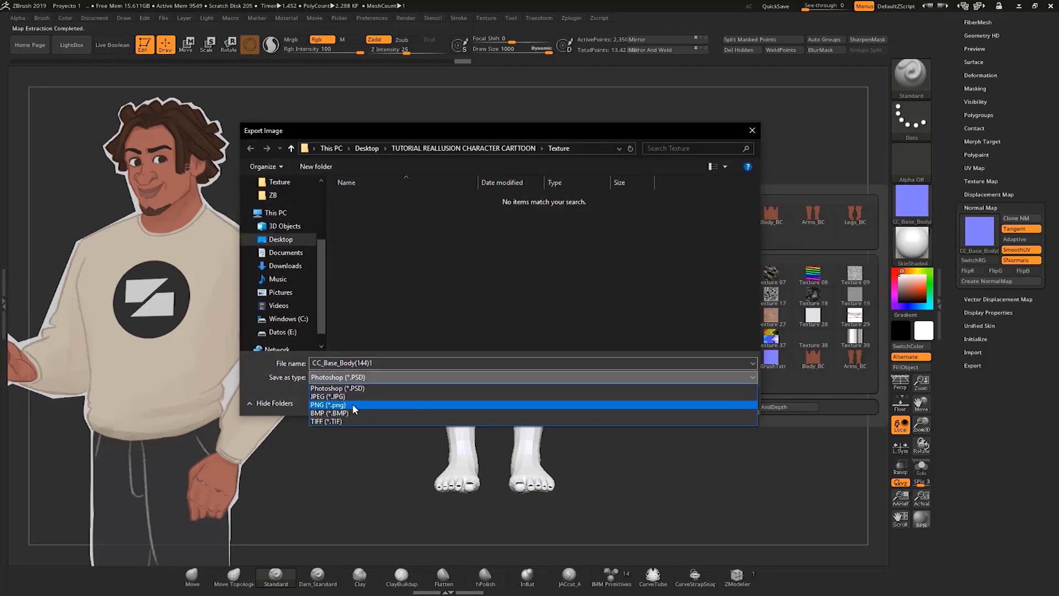
click(356, 410)
- Save the nails' normal map as a PNG named Nails_NM in the Texture folder
click(362, 291)
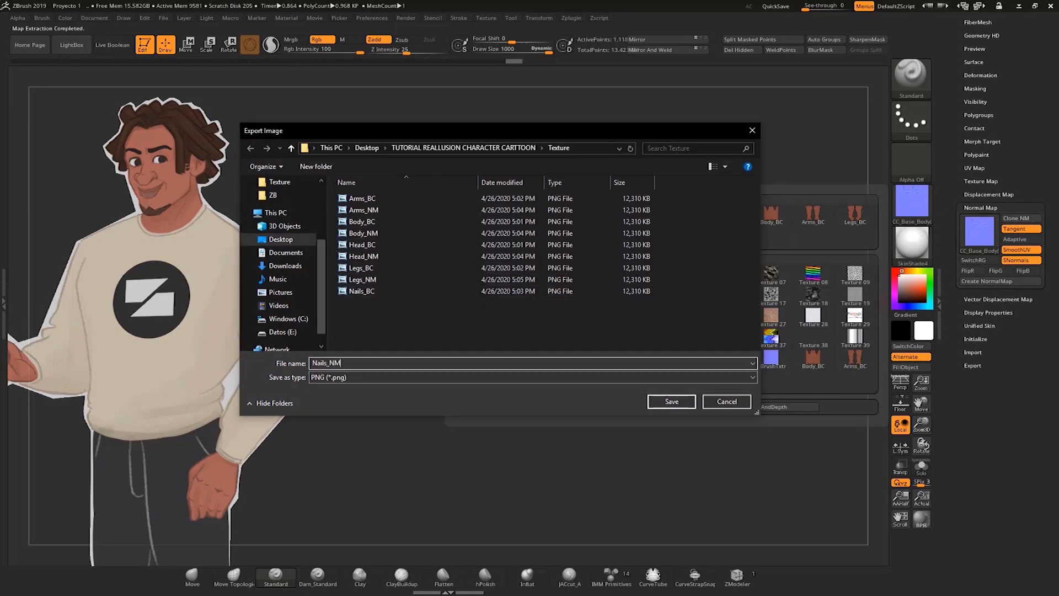
click(671, 401)
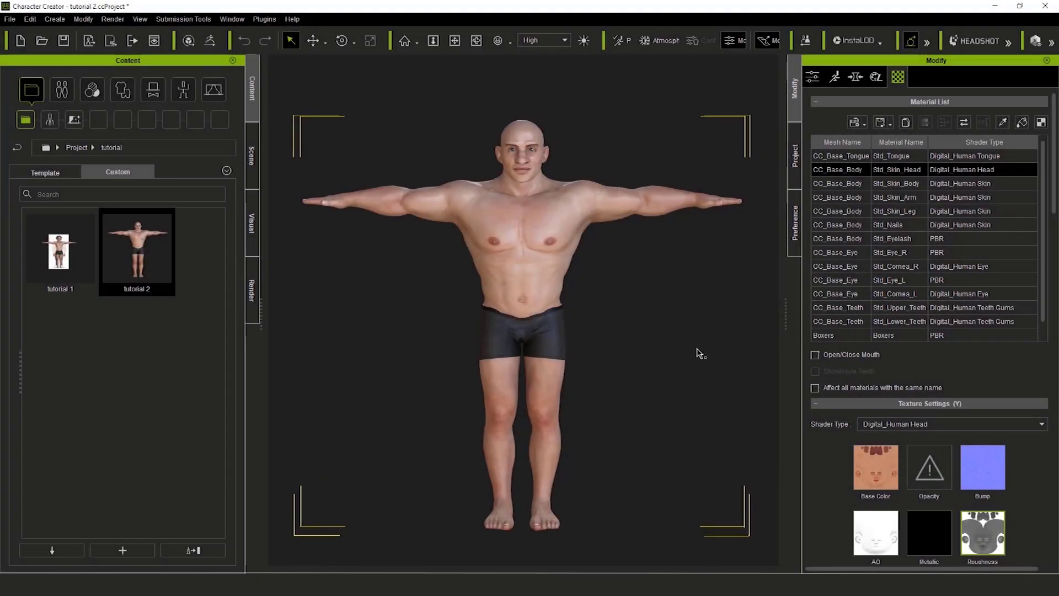
- In Character Creator, load the Head Bc texture into the Base Color channel of the Std_Skin_Head material
mouse_move(697, 348)
right_down()
mouse_move(409, 338)
mouse_move(700, 355)
right_up()
scroll(709, 337, up, 1)
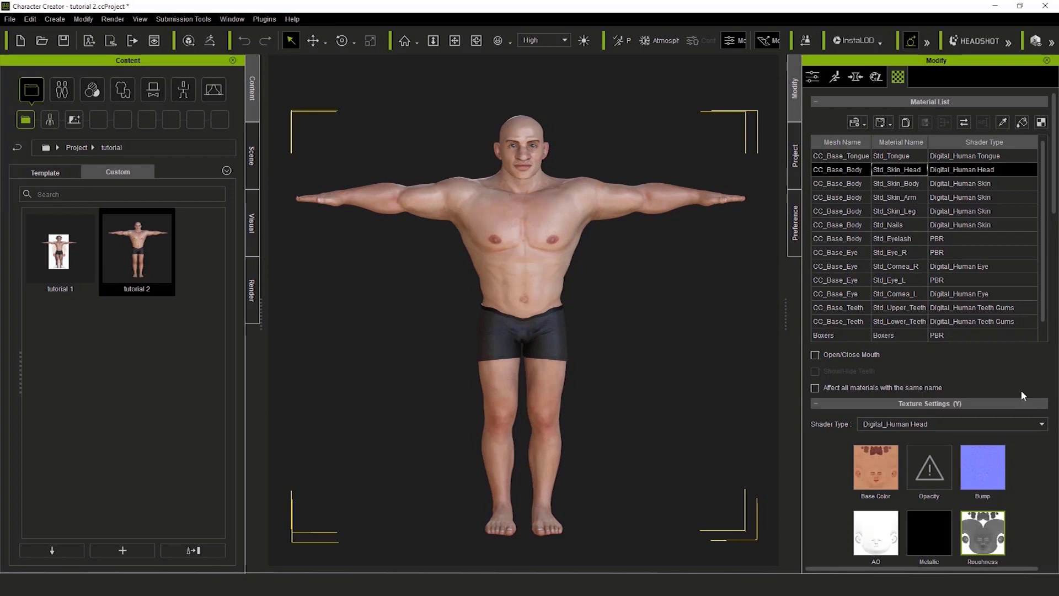
scroll(1020, 389, down, 3)
right_click(885, 304)
mouse_move(949, 314)
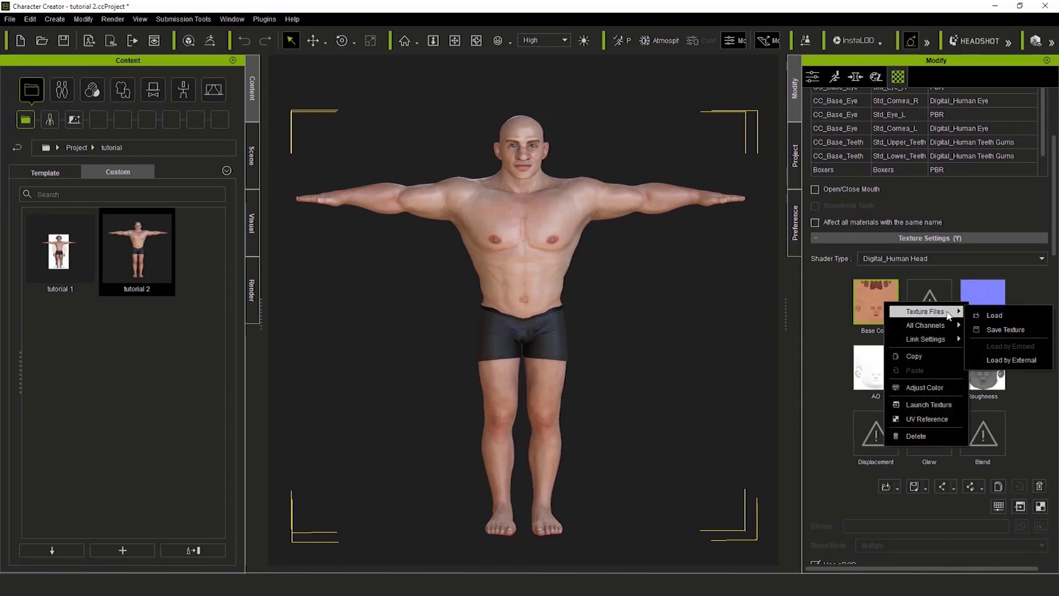
click(994, 315)
click(134, 251)
click(451, 386)
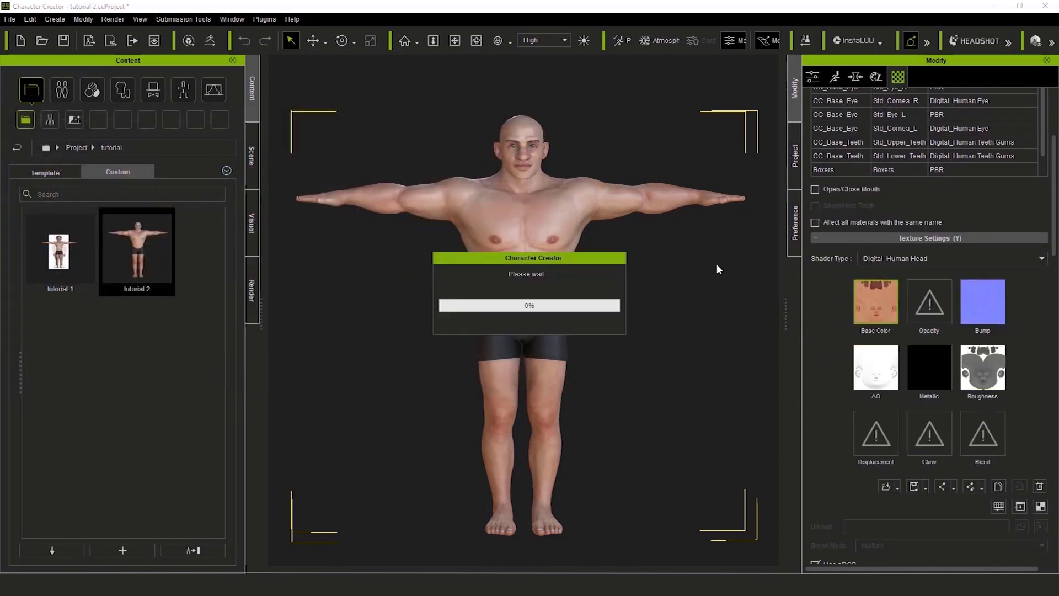
- Adjust the head's Roughness texture to saturation -59 and brightness 33
middle_drag(676, 311, 672, 368)
key(j)
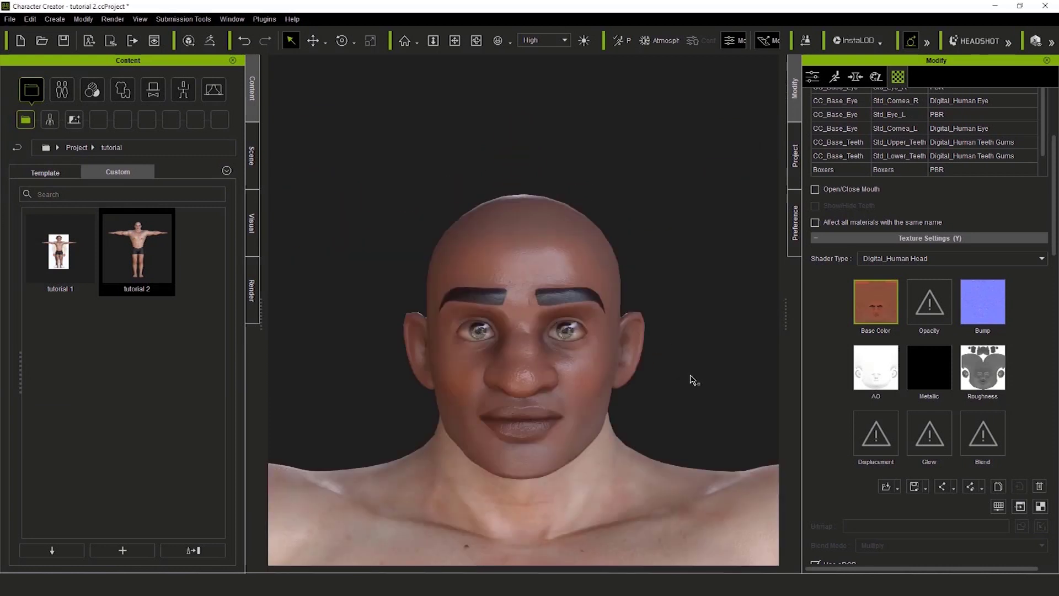
scroll(691, 379, up, 4)
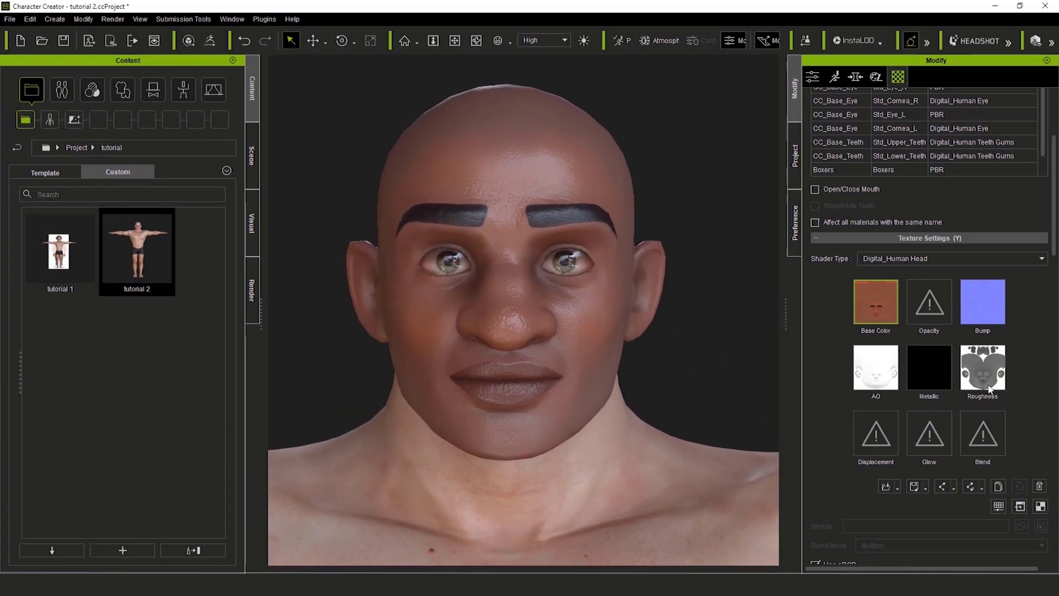
right_click(990, 388)
click(1031, 460)
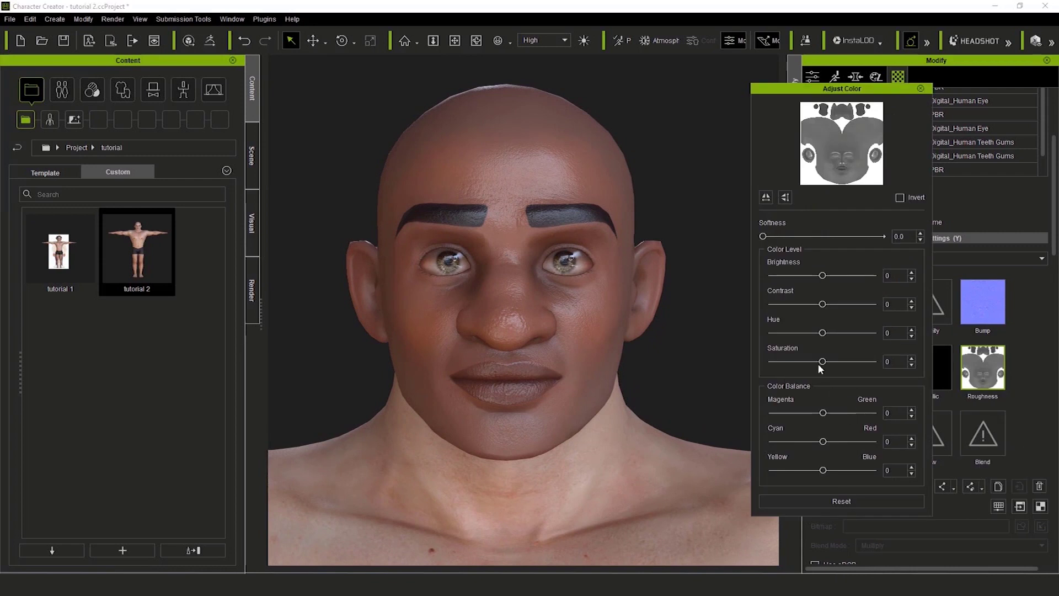
drag(822, 362, 799, 367)
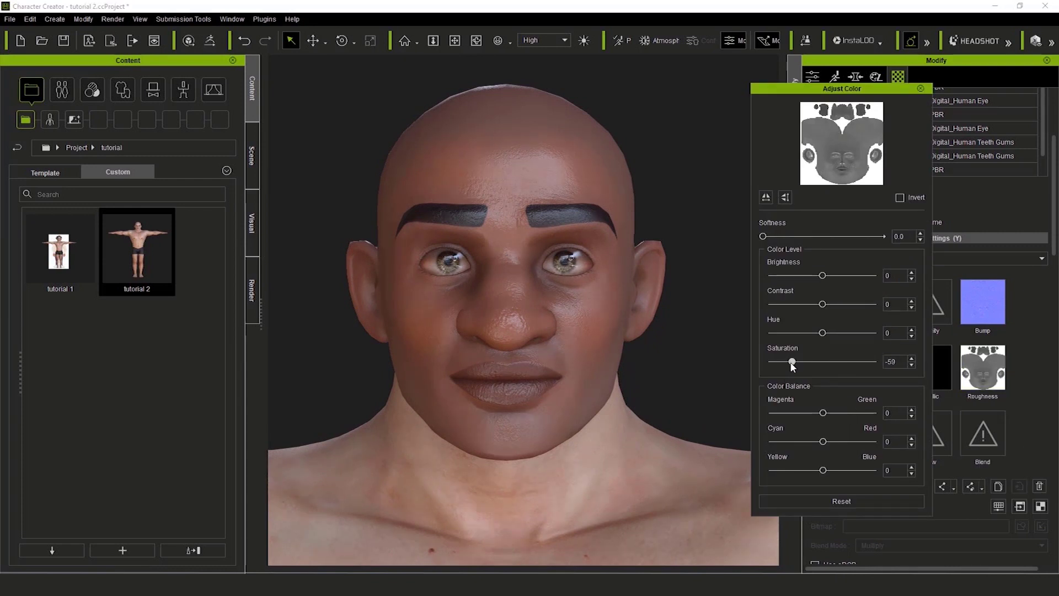
drag(823, 276, 842, 278)
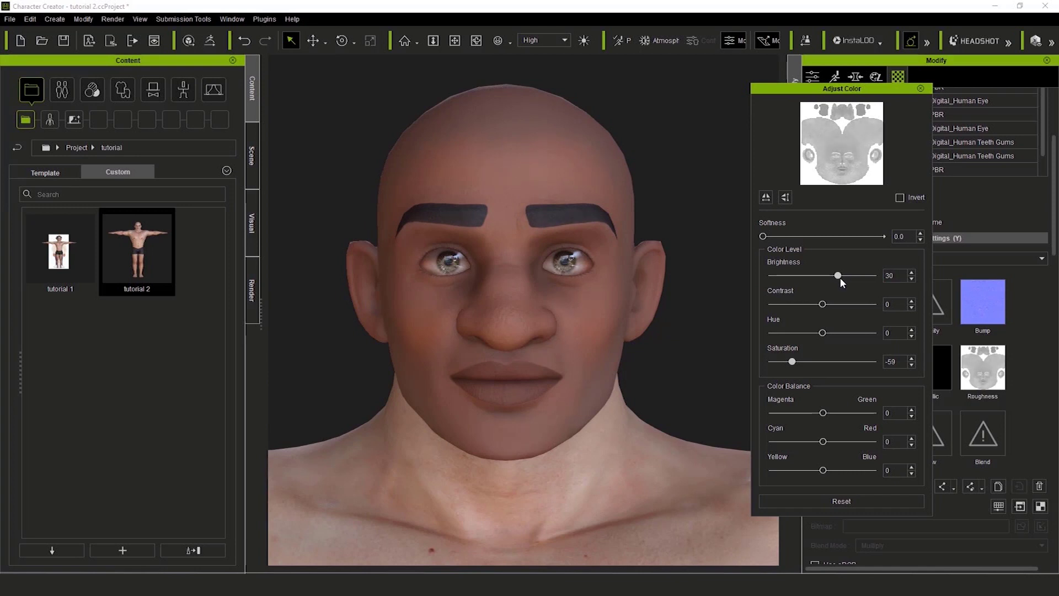
drag(841, 277, 842, 277)
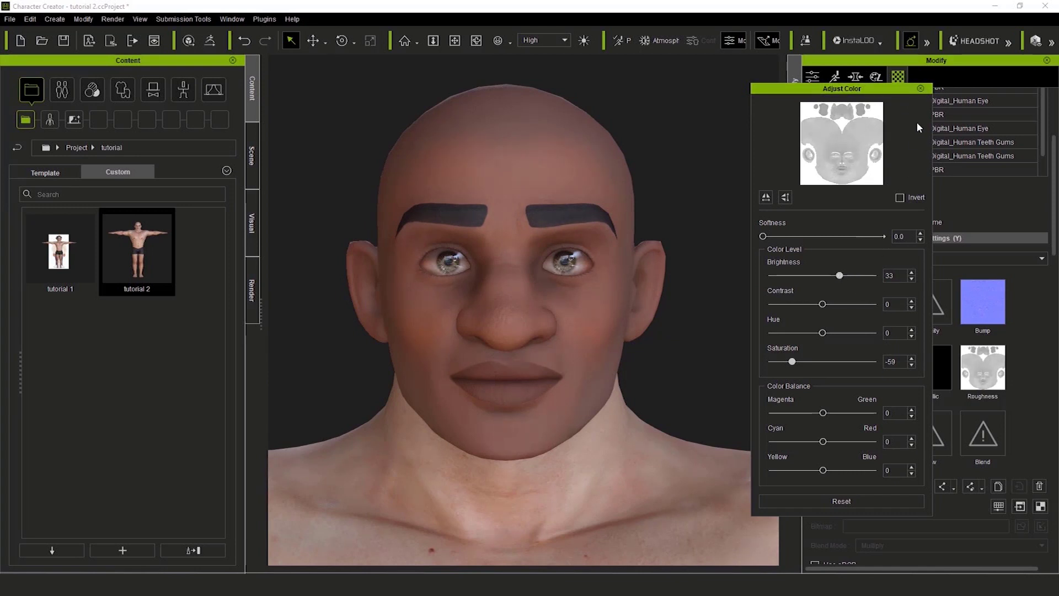
click(920, 88)
- Load the Head NM texture into the Bump channel of the head material
right_click(990, 303)
mouse_move(1023, 316)
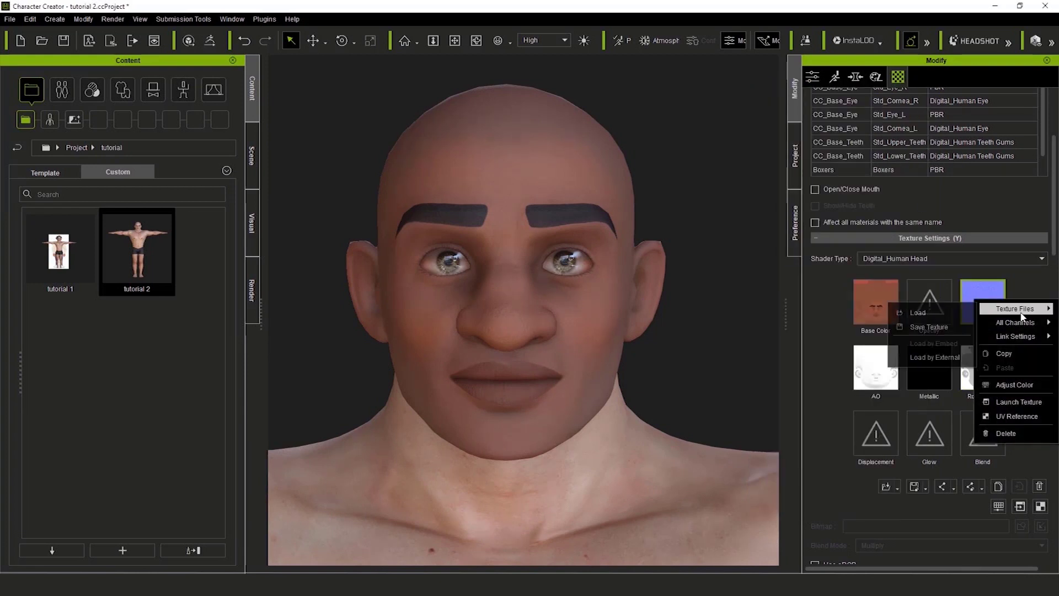
click(918, 312)
click(211, 260)
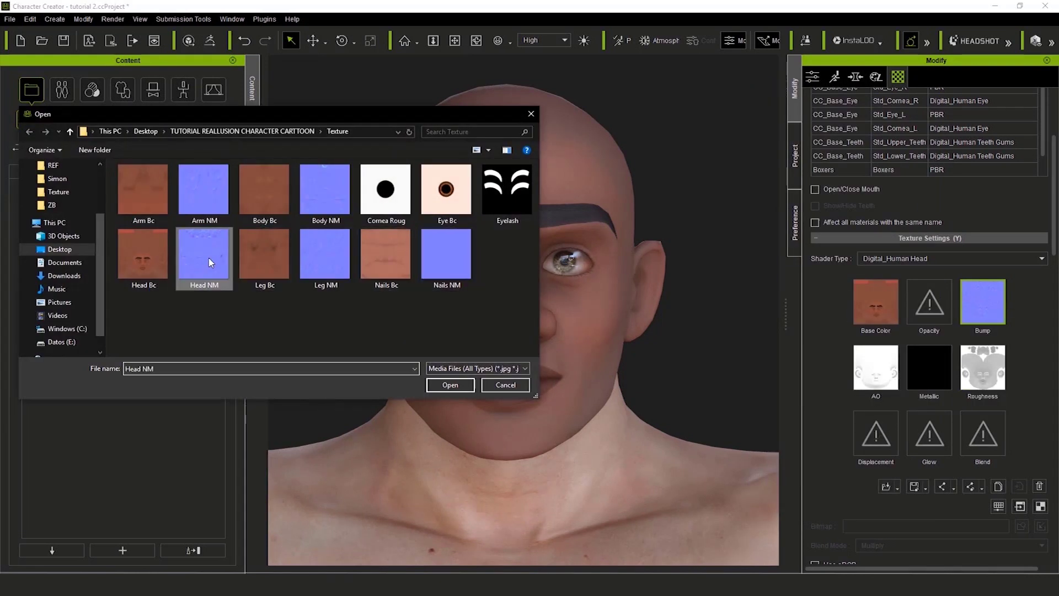
click(449, 385)
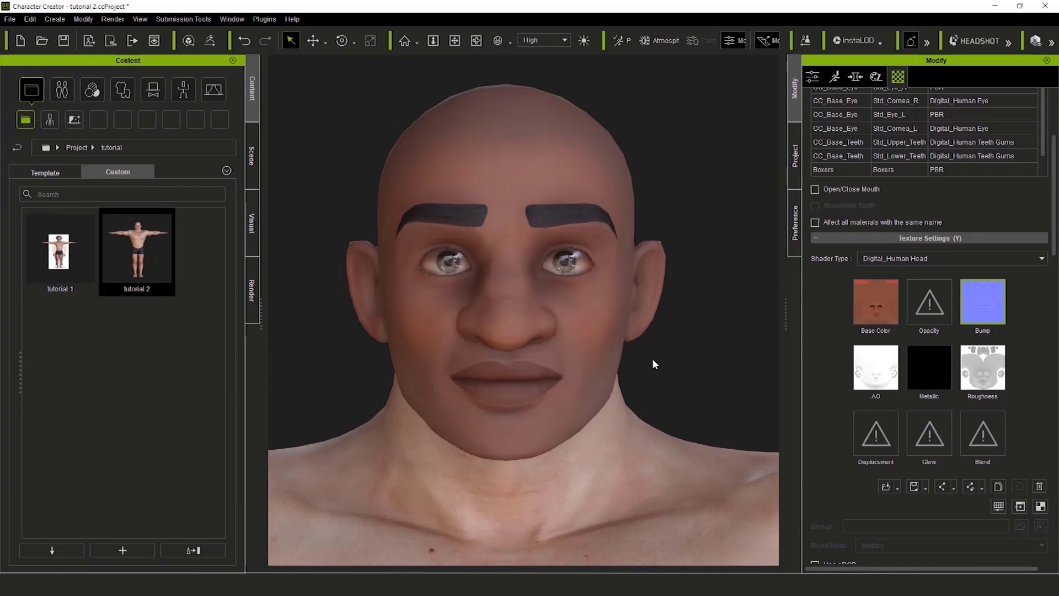
mouse_move(652, 359)
right_down()
mouse_move(324, 374)
mouse_move(735, 426)
mouse_move(696, 419)
right_up()
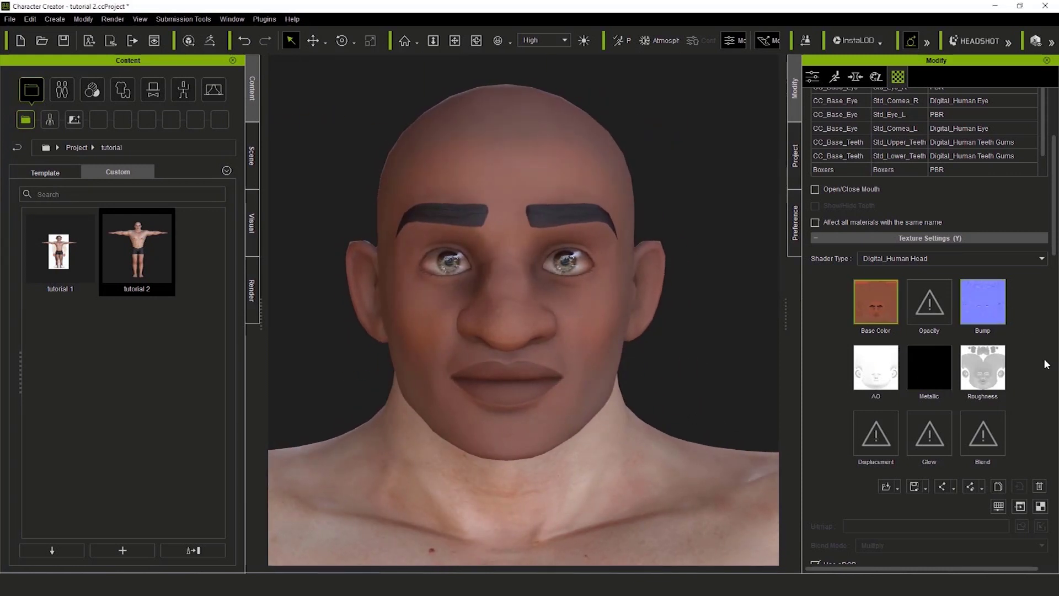
scroll(981, 332, down, 6)
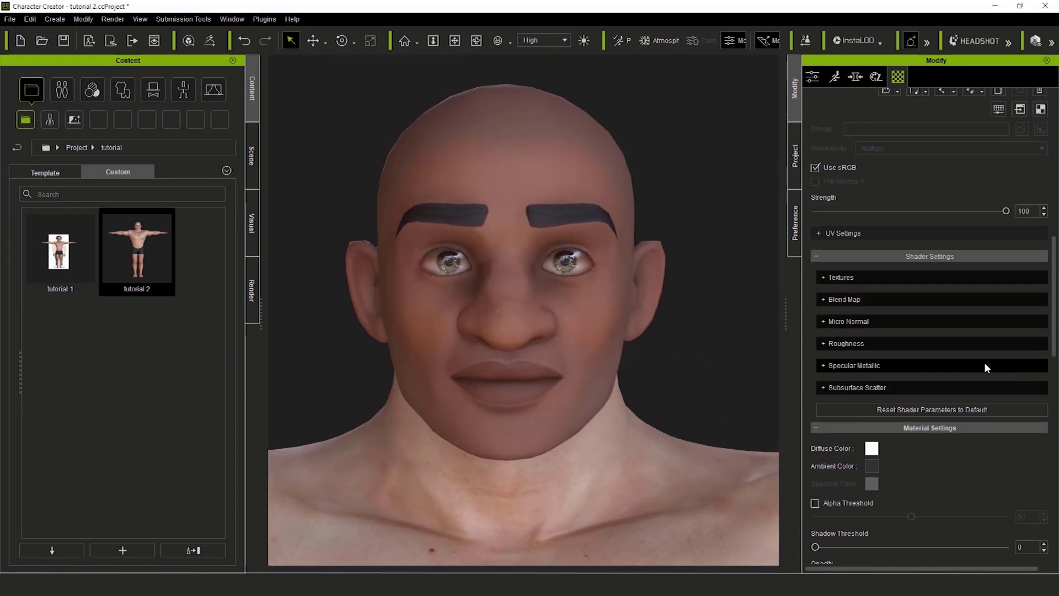
click(872, 449)
click(592, 396)
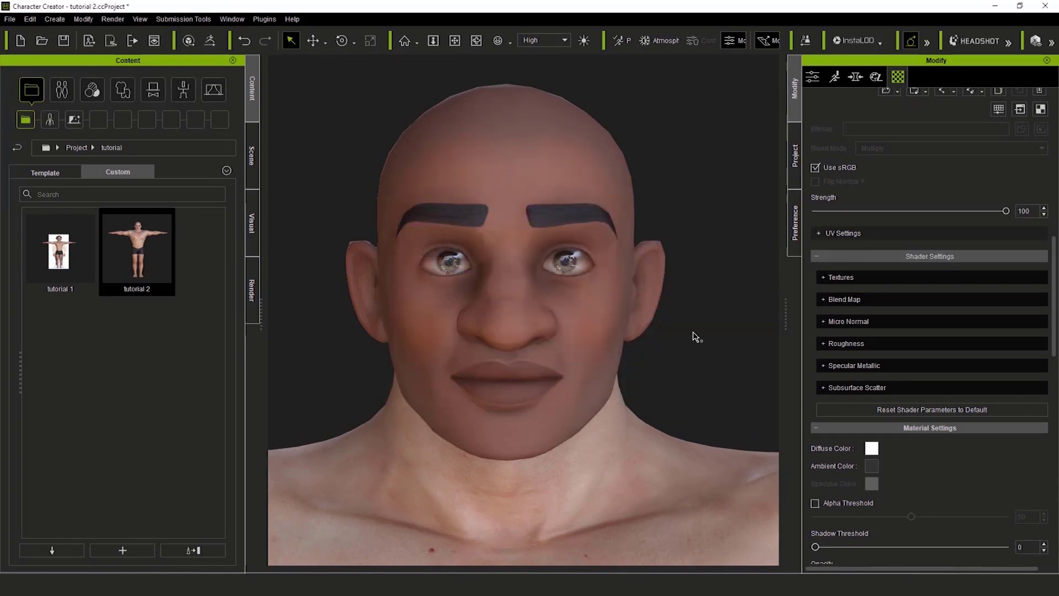
- Raise the saturation of the head's Base Color texture to 11
scroll(928, 289, up, 5)
right_click(874, 243)
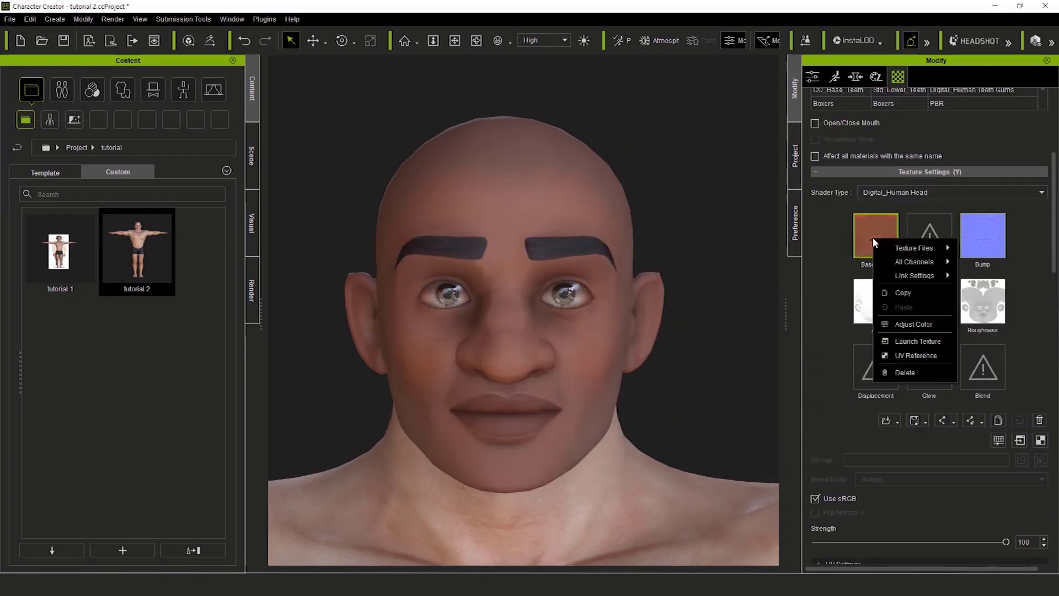
click(914, 324)
drag(824, 361, 829, 362)
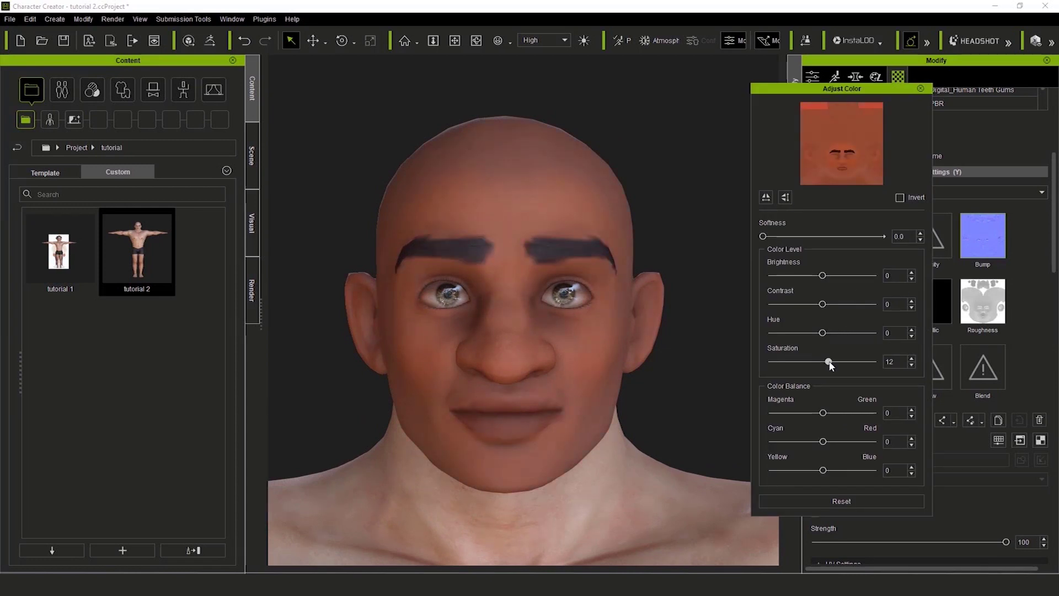
right_drag(647, 208, 716, 247)
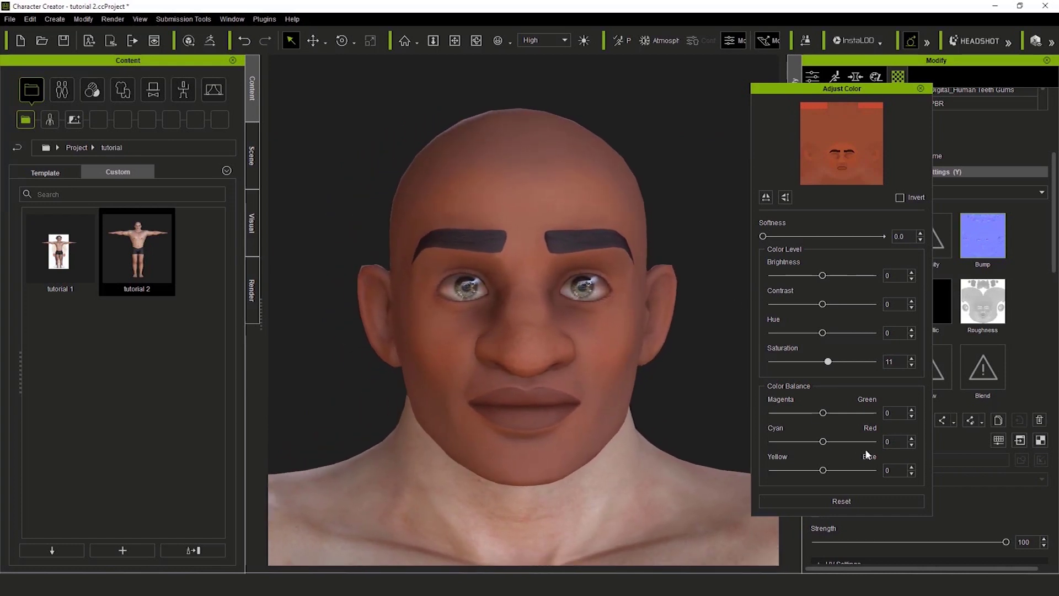
click(922, 88)
- Load the Leg Bc texture into the Base Color channel of the Std_Skin_Body material
scroll(710, 407, down, 3)
scroll(953, 240, up, 4)
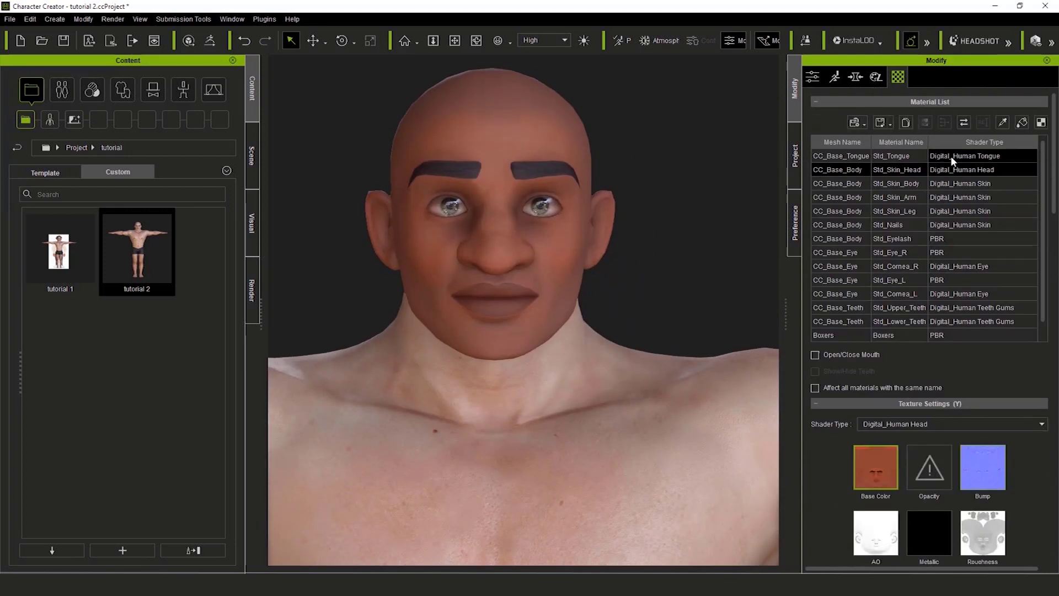
click(904, 184)
right_click(875, 466)
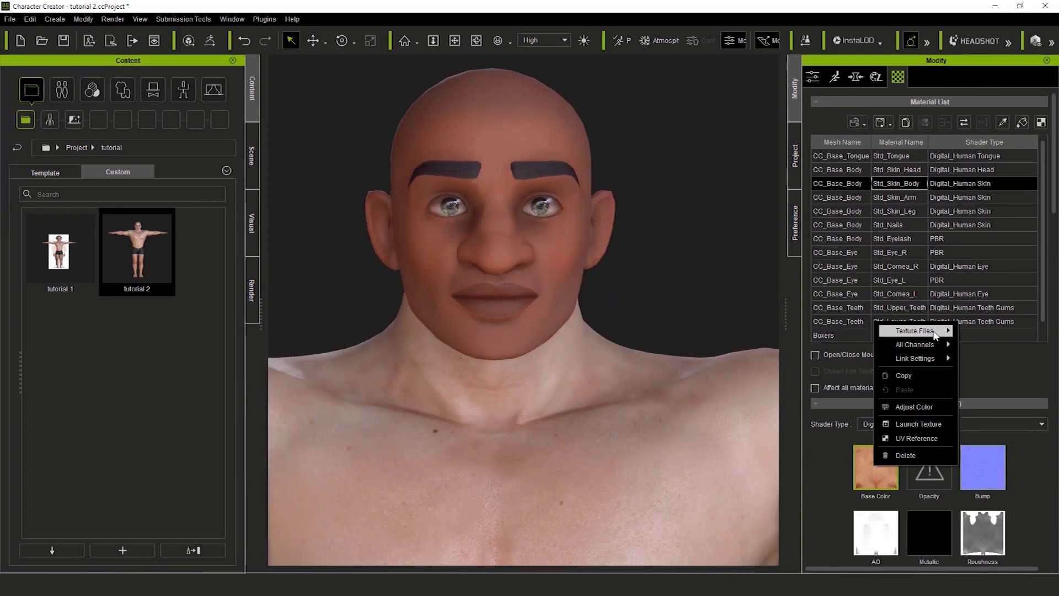
mouse_move(933, 331)
click(984, 333)
click(264, 255)
click(445, 385)
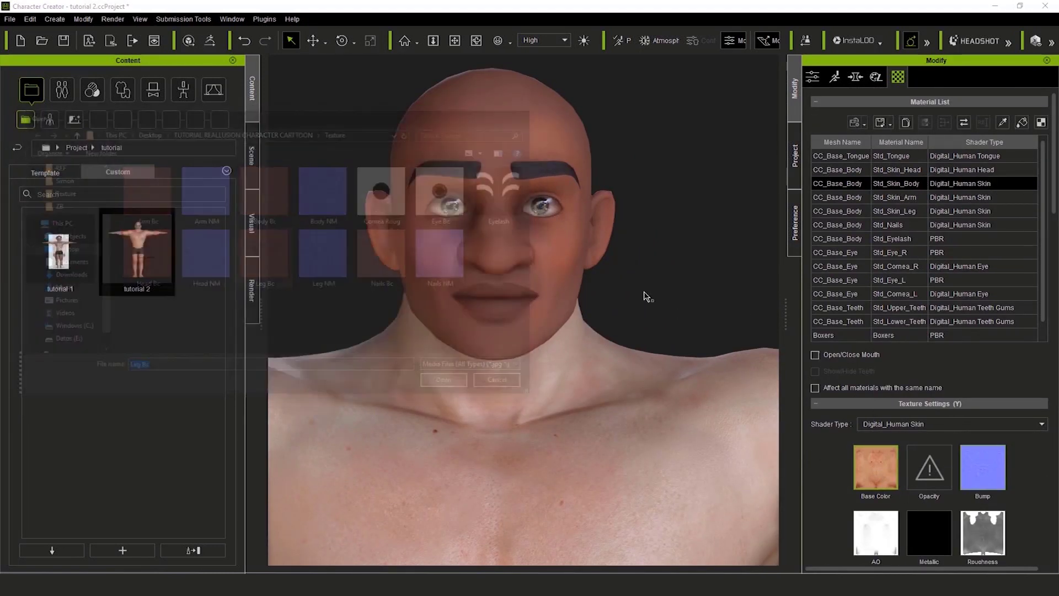
middle_drag(716, 265, 684, 112)
- Load the Body NM texture as a normal map into the Bump channel of the body material
scroll(1017, 453, down, 3)
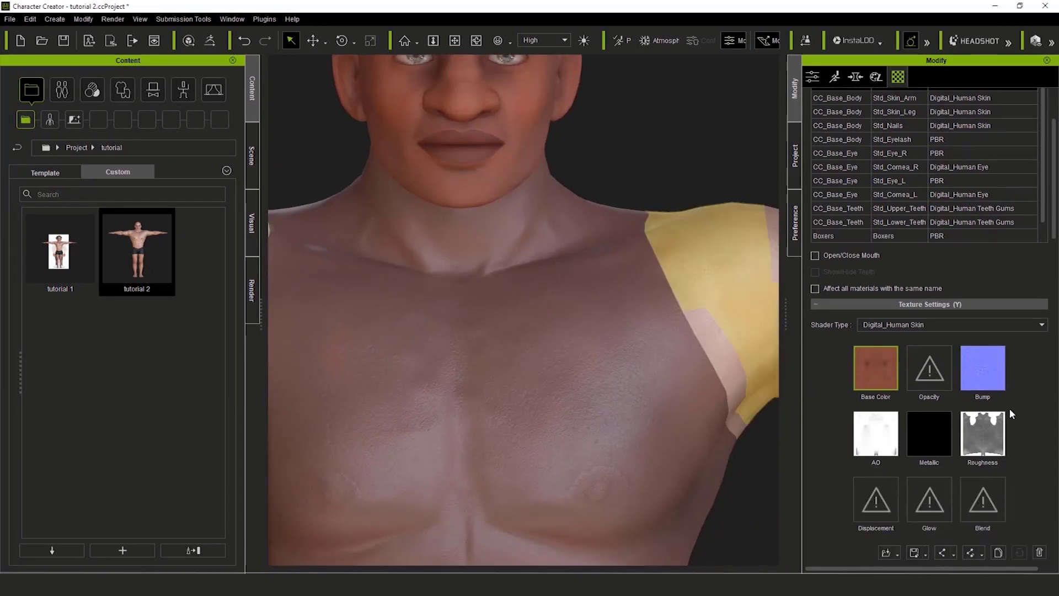
right_click(981, 360)
click(933, 369)
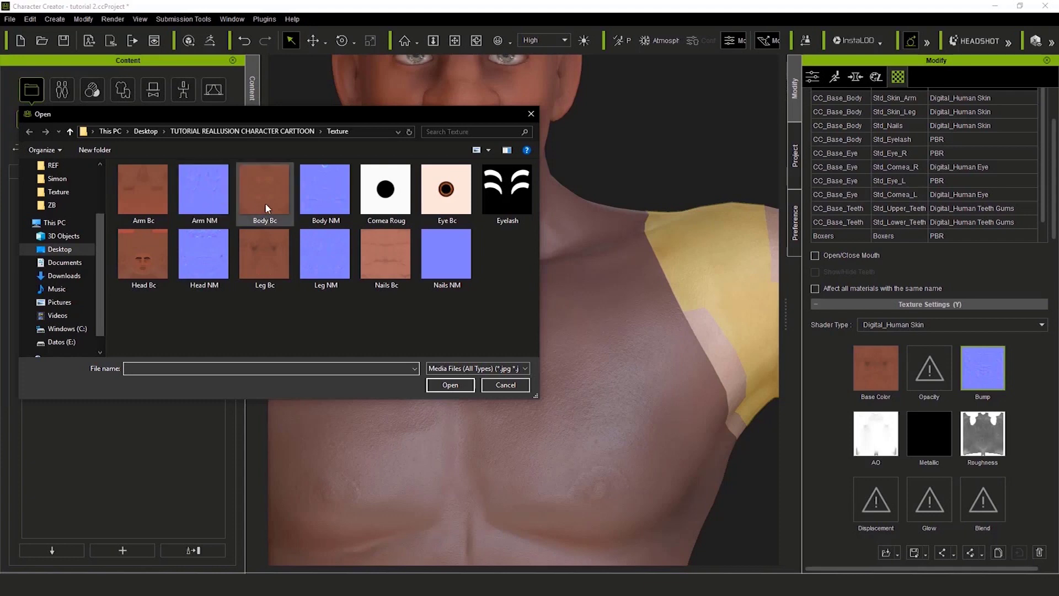
click(326, 190)
click(451, 385)
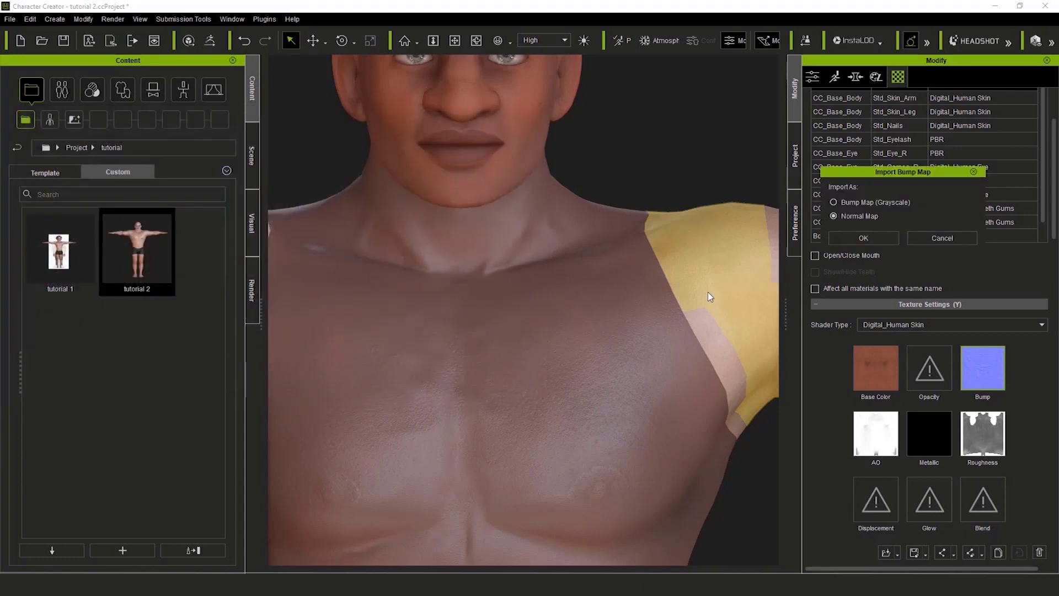
click(881, 237)
middle_drag(704, 333, 707, 275)
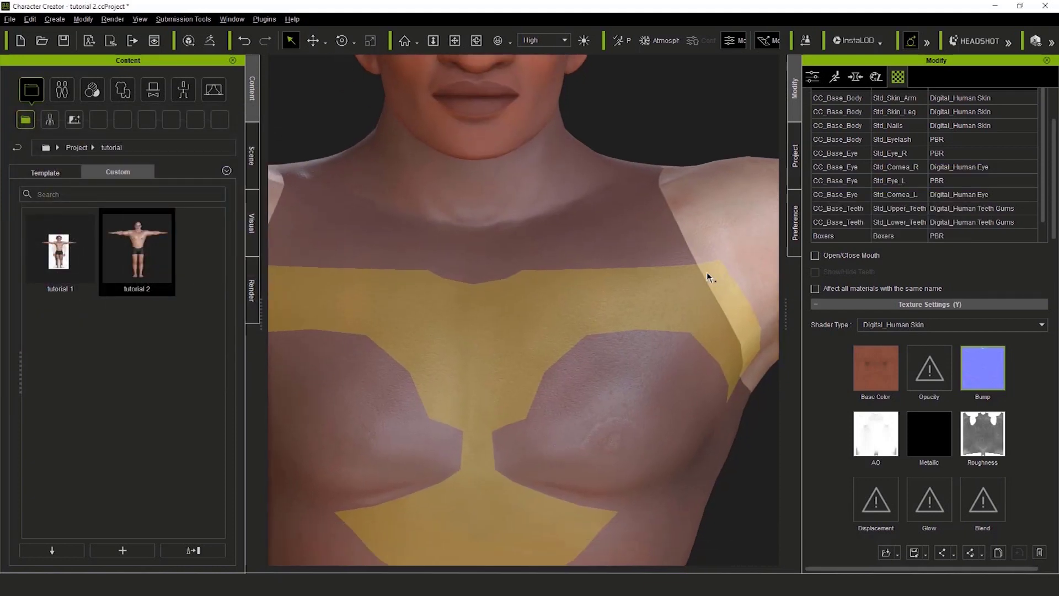
- Adjust the body's Roughness texture to saturation -49 and brightness 37
right_click(993, 433)
click(1012, 519)
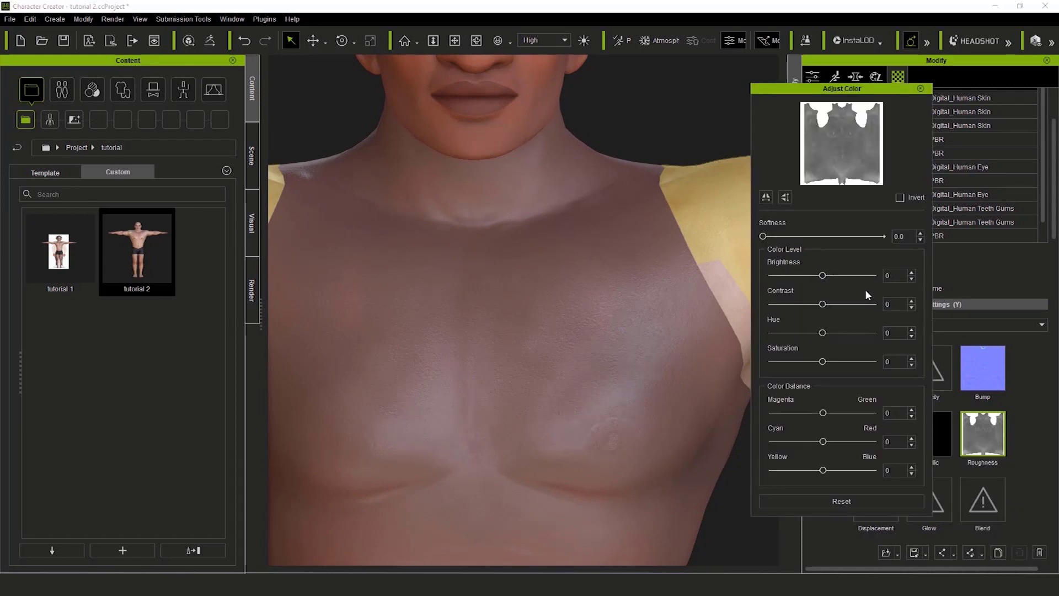
drag(823, 361, 811, 362)
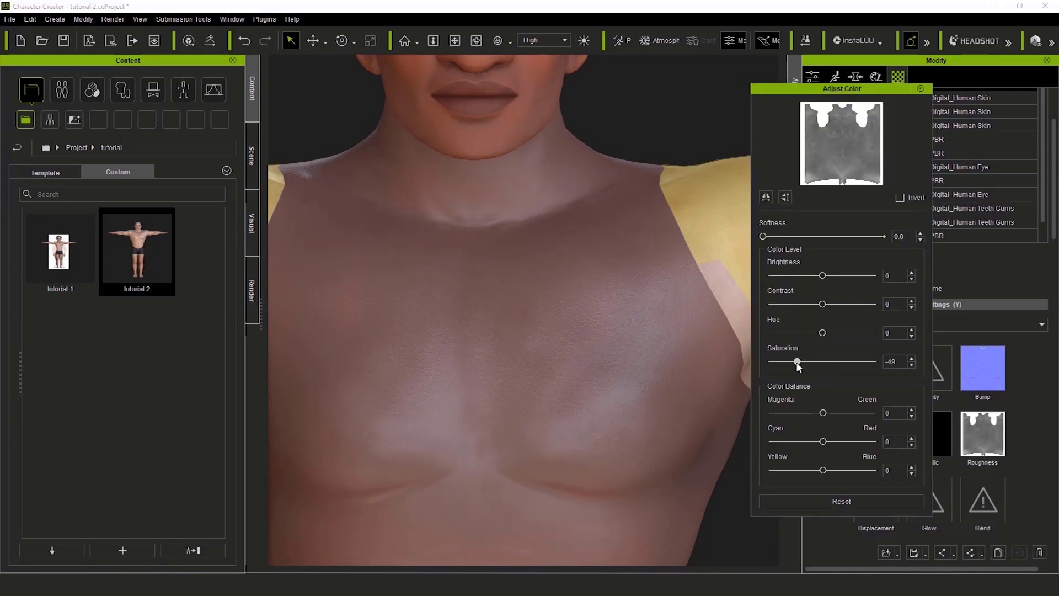
drag(825, 278, 839, 279)
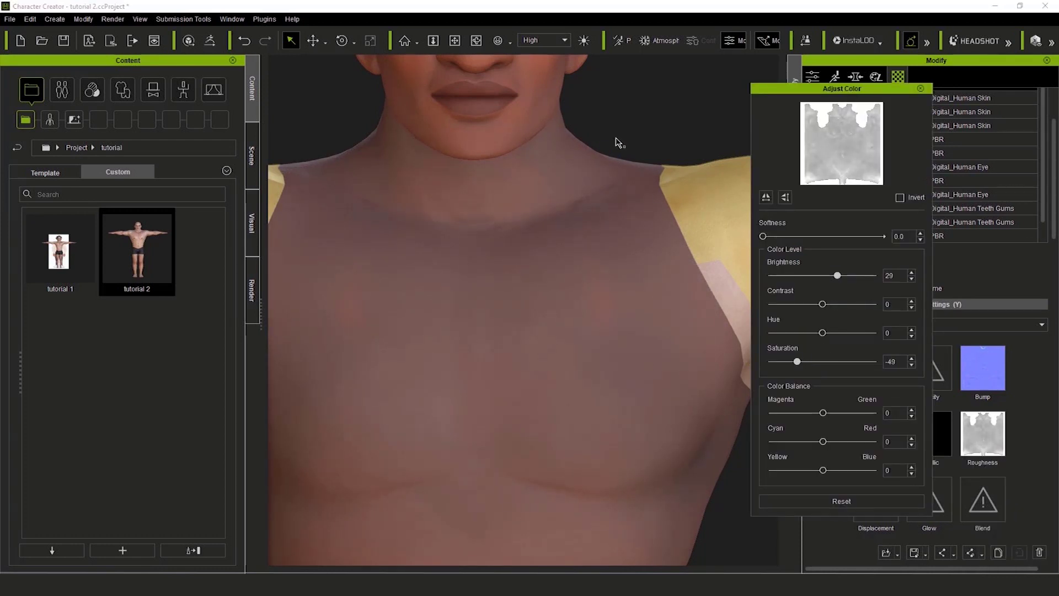
scroll(618, 143, down, 1)
middle_drag(620, 145, 680, 267)
right_drag(681, 267, 624, 302)
scroll(624, 302, up, 2)
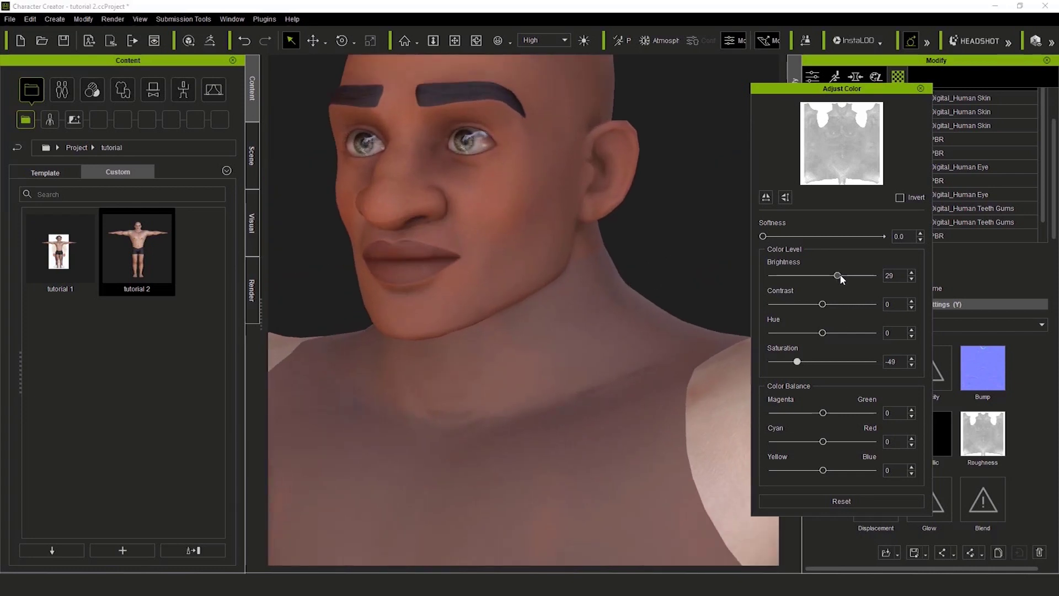
drag(838, 276, 845, 276)
right_drag(598, 301, 651, 274)
scroll(651, 274, down, 3)
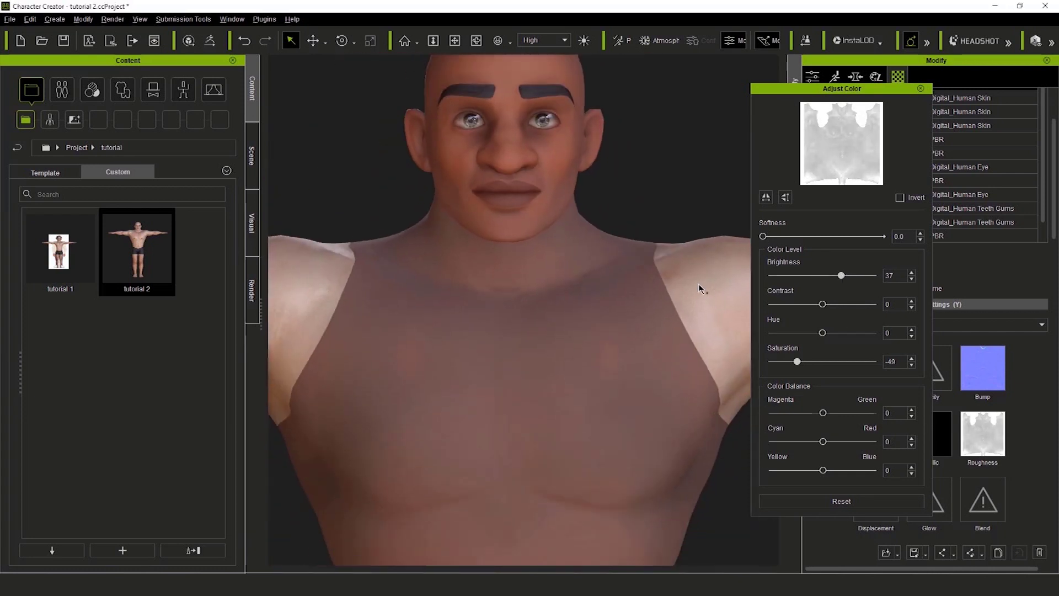
click(702, 288)
- Raise the saturation of the body's Base Color texture to match the head
right_click(1002, 378)
scroll(869, 280, down, 2)
right_click(868, 281)
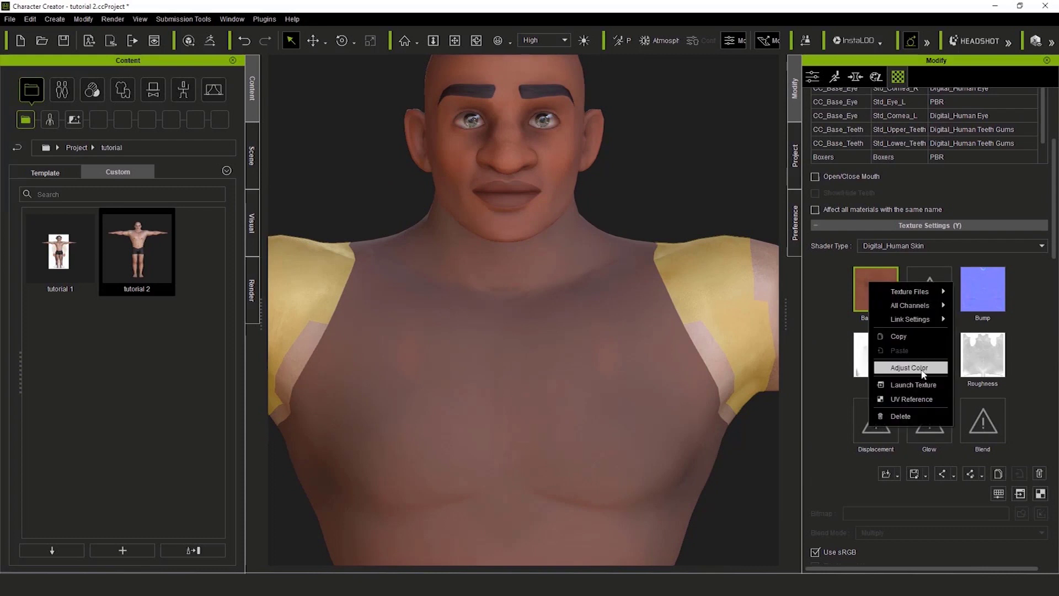
click(900, 363)
click(670, 168)
alt+drag(670, 168, 579, 324)
scroll(579, 324, down, 1)
click(579, 324)
alt+middle_drag(579, 324, 443, 374)
scroll(444, 373, up, 1)
- Load the Arm Bc texture into the Base Color channel of the Std_Skin_Arm material
click(928, 197)
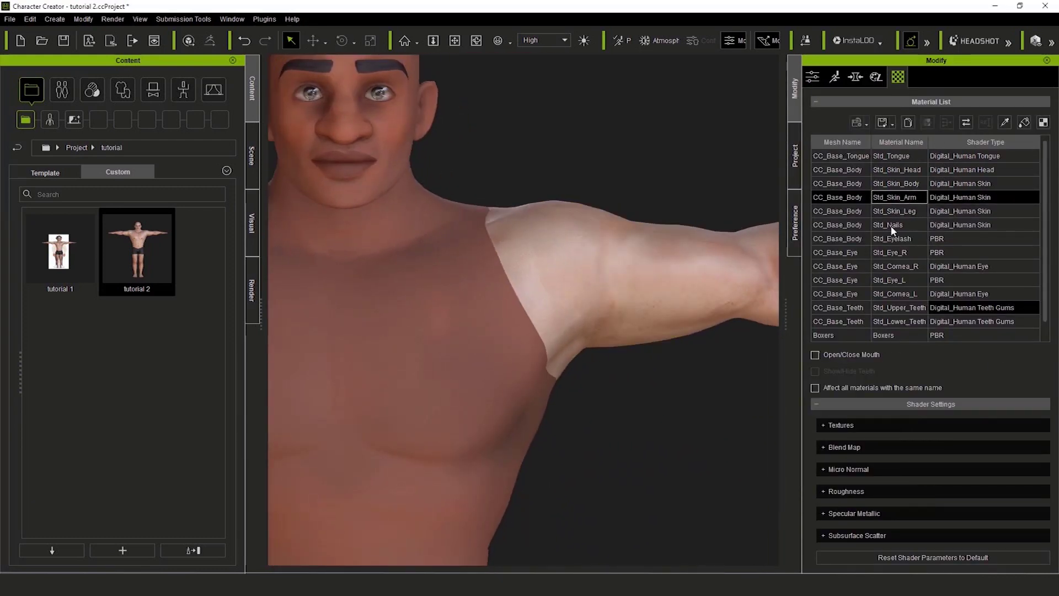
right_click(877, 469)
click(909, 411)
click(145, 193)
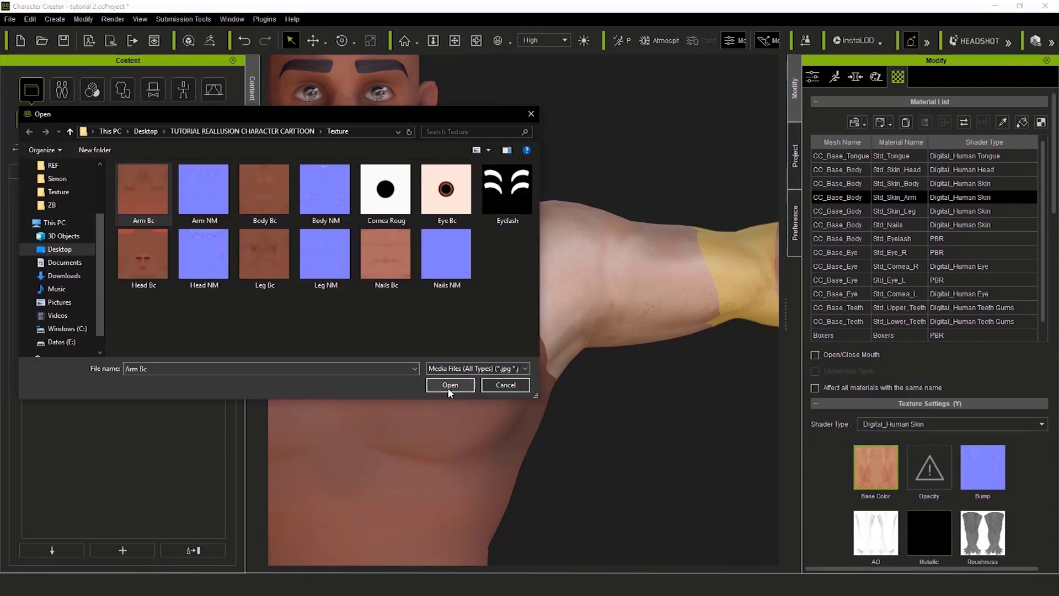
click(449, 387)
alt+middle_drag(692, 380, 638, 395)
scroll(638, 395, up, 1)
- Load the Arm NM texture into the Bump channel of the arm material
right_click(980, 464)
mouse_move(1013, 332)
click(933, 330)
click(205, 193)
click(449, 385)
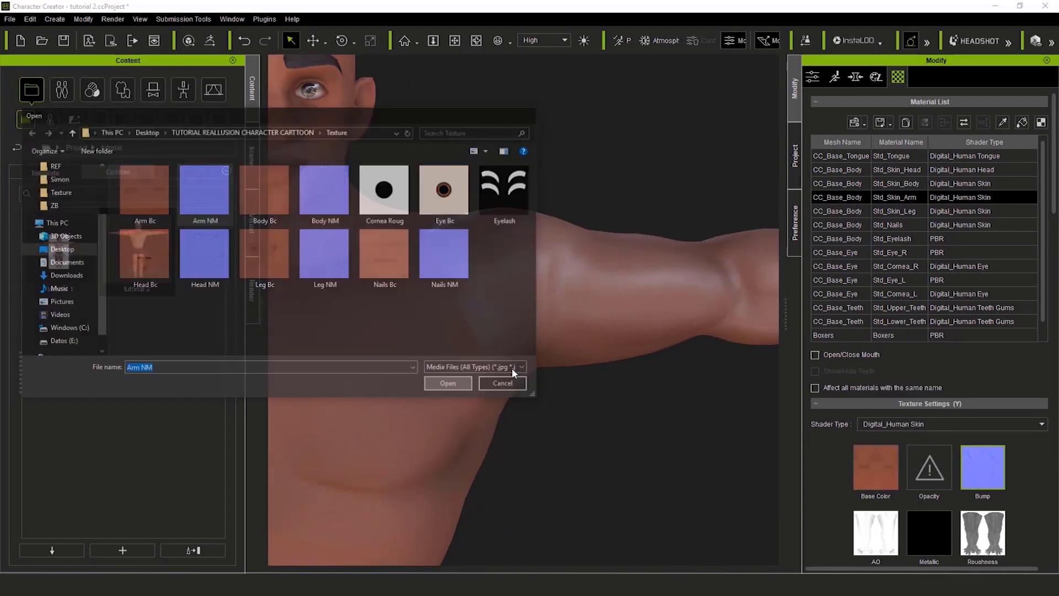
- Adjust the arm's Roughness texture to saturation -44 and raise its brightness
alt+middle_drag(738, 459, 686, 406)
scroll(938, 386, down, 3)
right_click(982, 367)
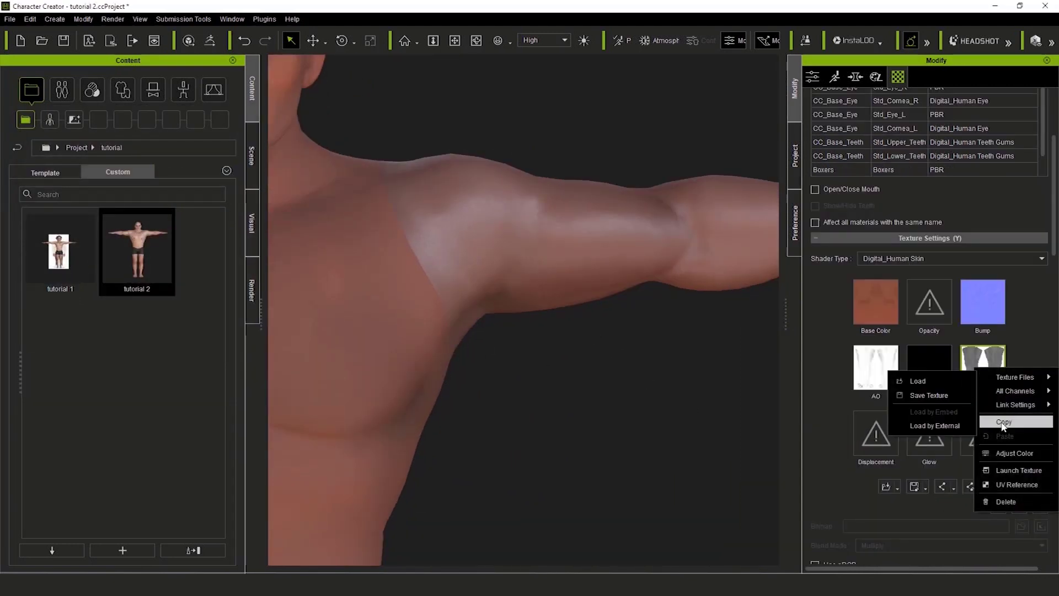
click(961, 450)
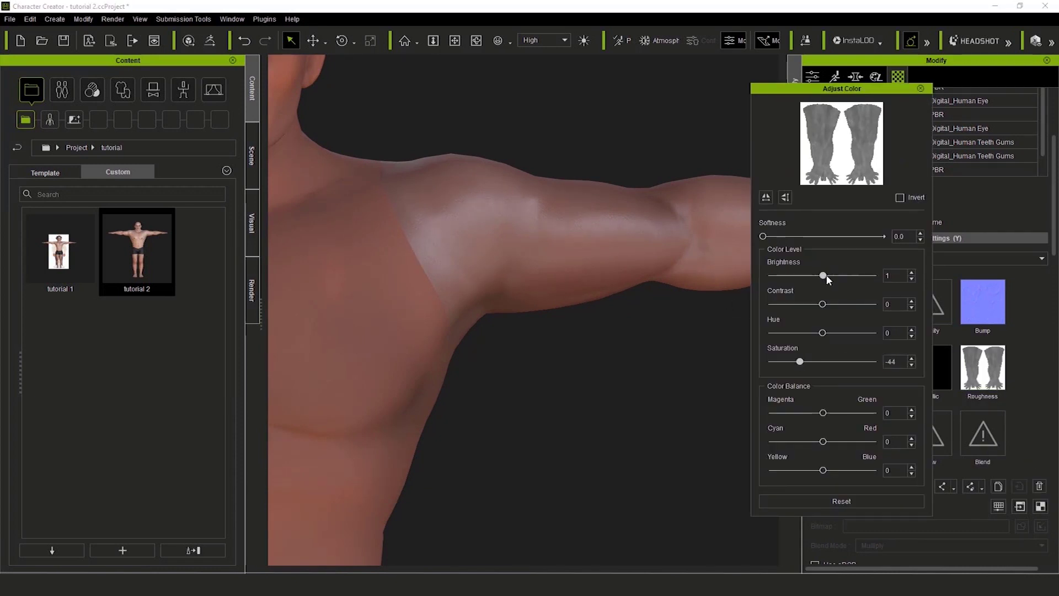
drag(827, 278, 837, 279)
click(920, 88)
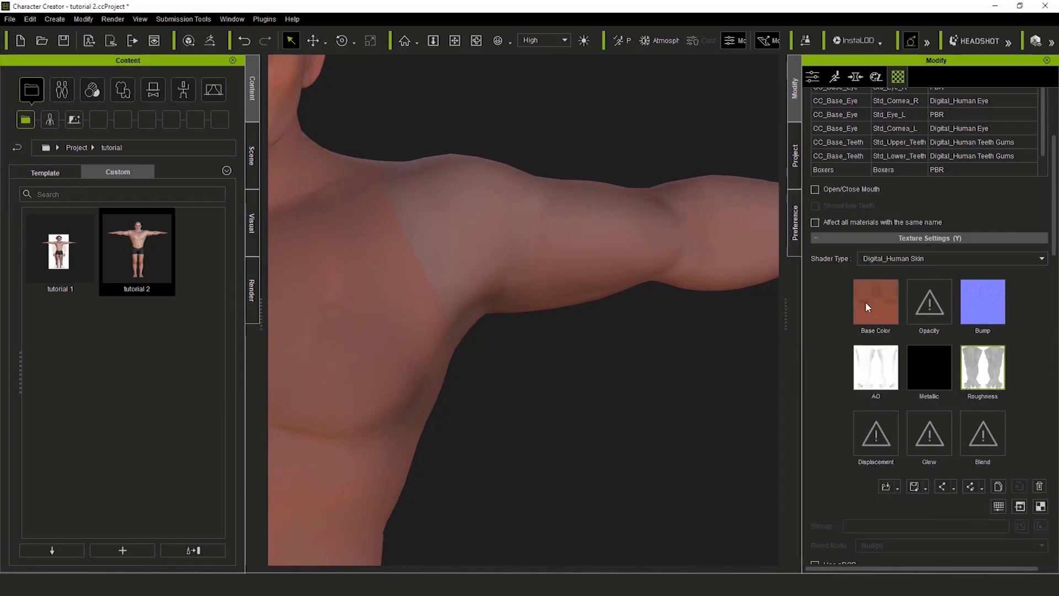
- Set the saturation of the arm's Base Color texture to 11
right_click(866, 301)
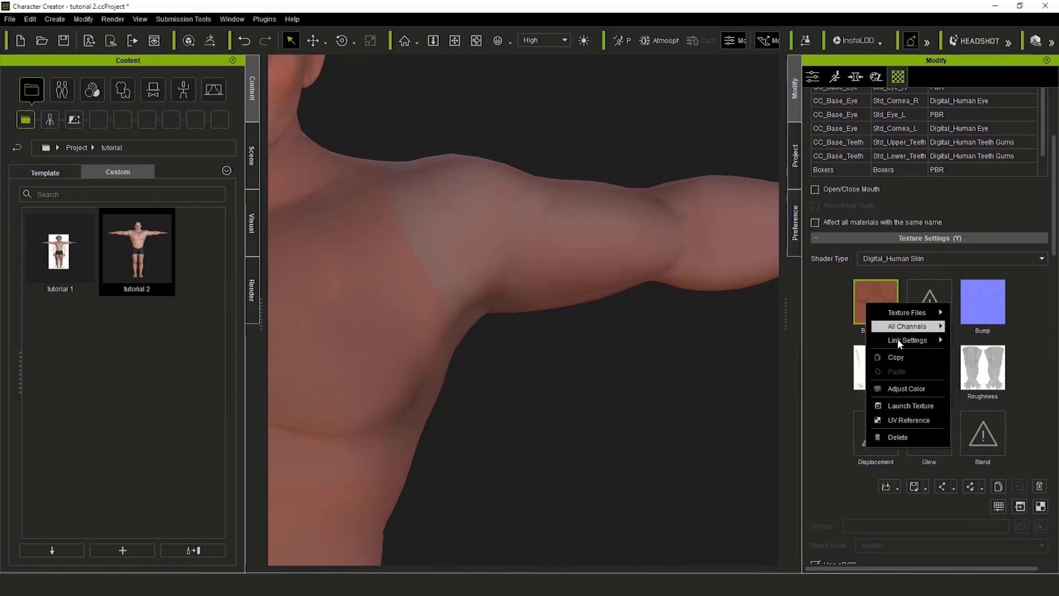
click(918, 390)
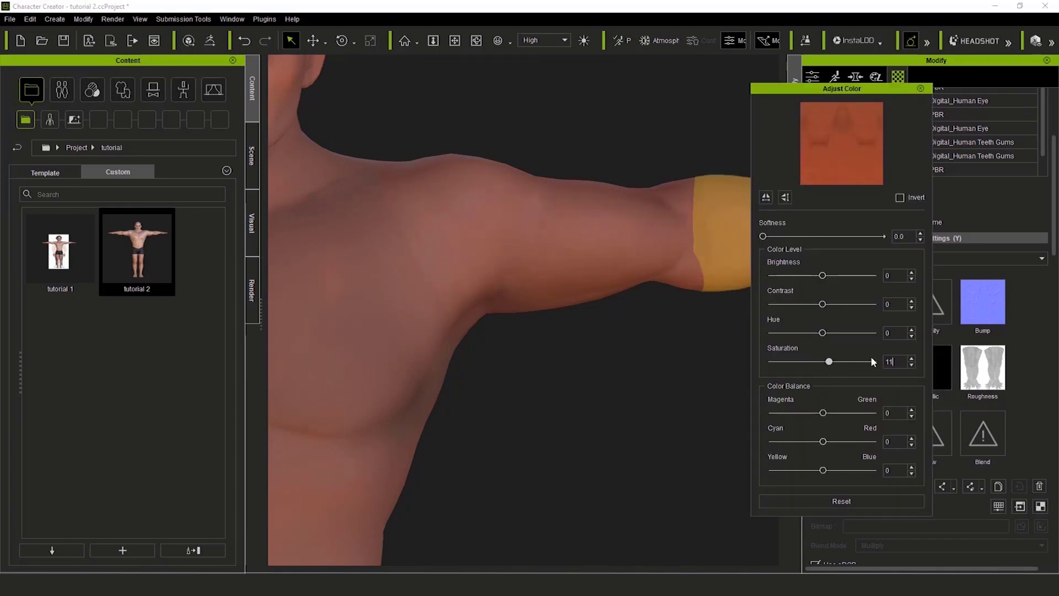
scroll(872, 358, down, 2)
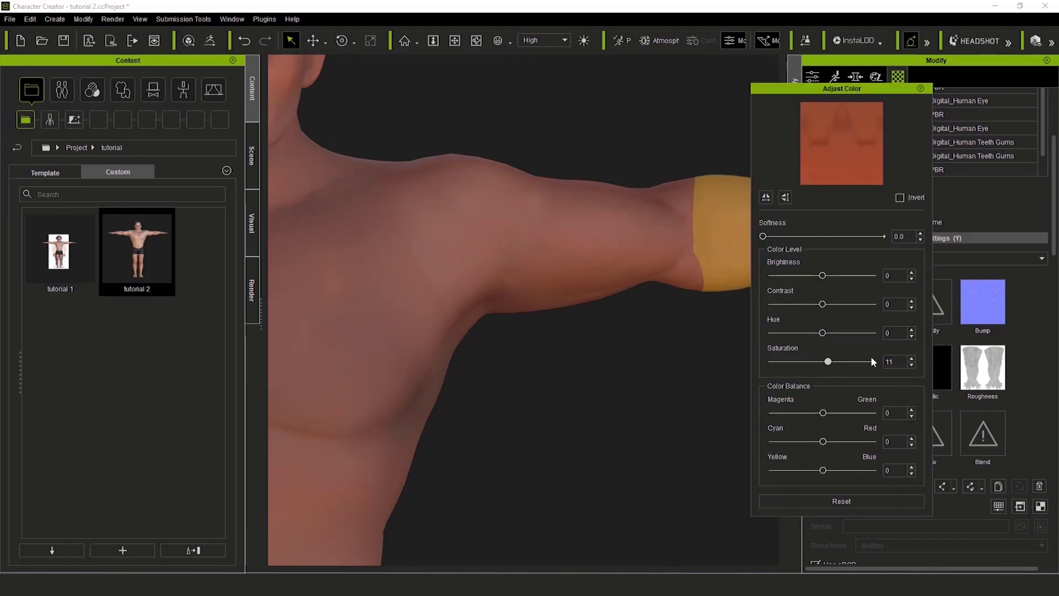
click(920, 89)
- Slightly raise the brightness of the arm's Roughness texture again
scroll(560, 314, down, 5)
scroll(638, 377, up, 3)
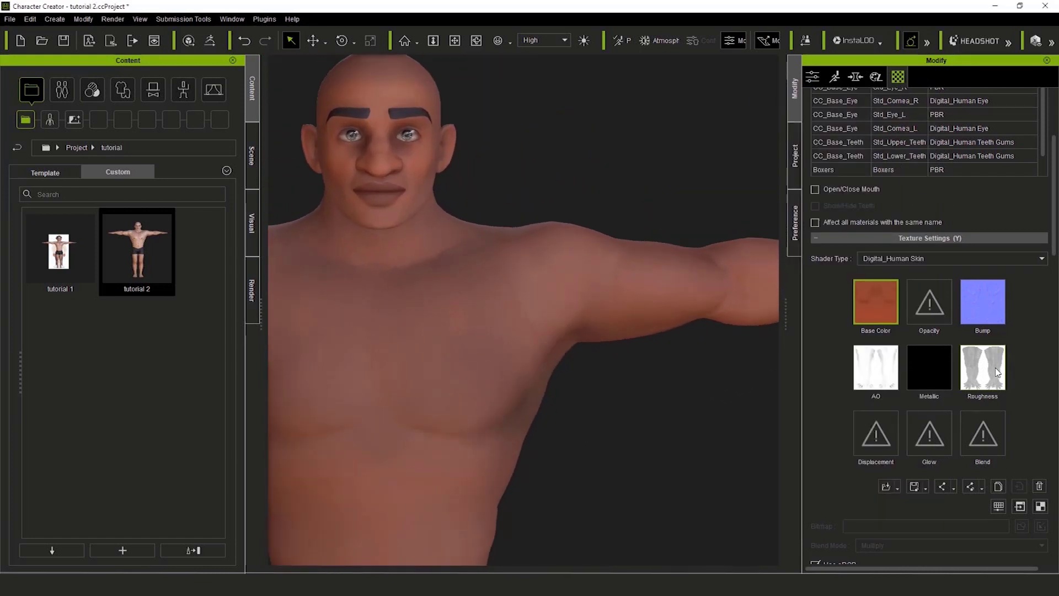
right_click(983, 366)
click(1010, 454)
drag(837, 275, 840, 275)
click(920, 89)
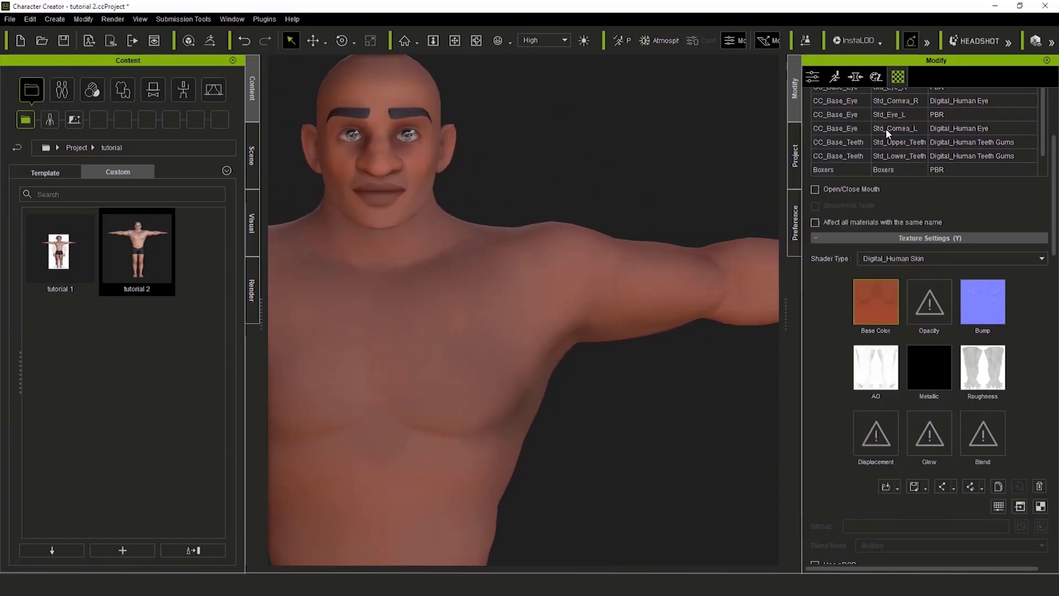
- Load the Leg Bc texture into the Base Color channel of the Std_Skin_Leg material
scroll(572, 391, down, 3)
middle_drag(574, 389, 627, 335)
scroll(627, 335, down, 2)
scroll(929, 145, up, 3)
click(965, 211)
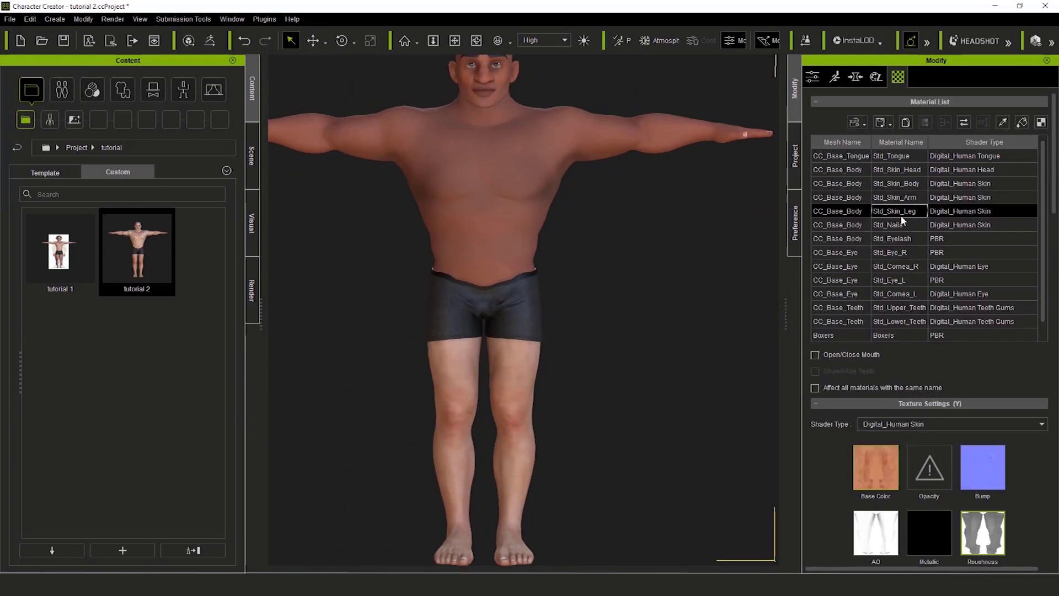
scroll(1019, 456, down, 3)
right_click(882, 274)
click(987, 284)
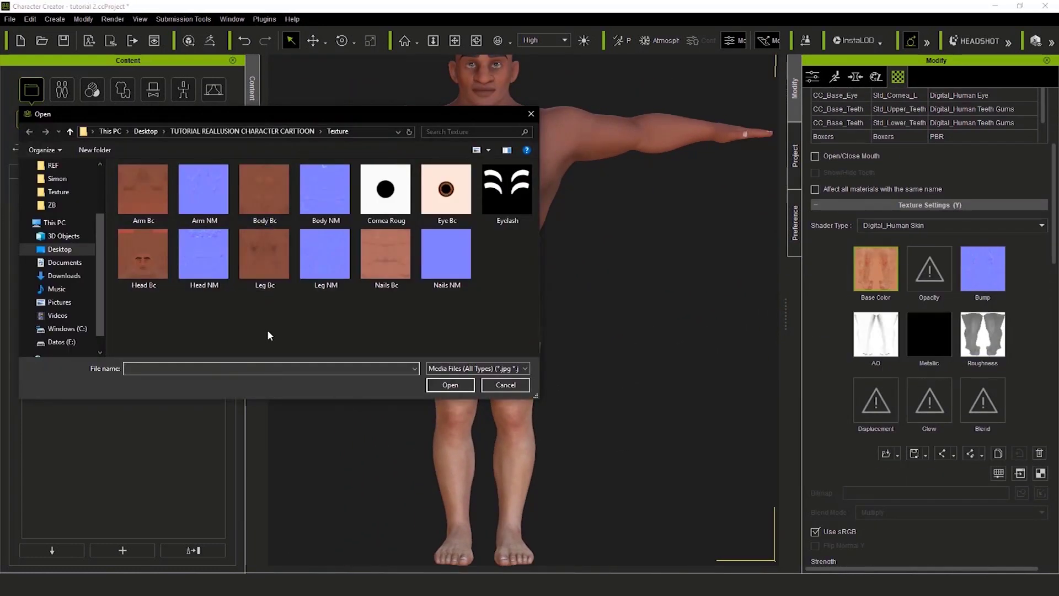
double_click(271, 268)
middle_drag(599, 387, 591, 334)
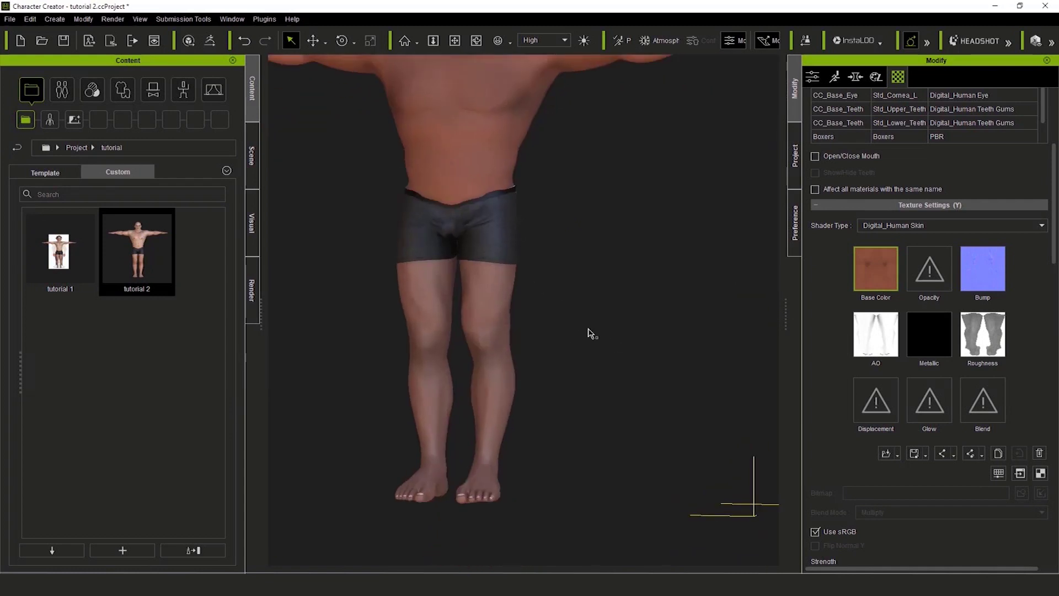
- Load the Leg NM texture as a normal map into the Bump channel of the leg material
scroll(591, 334, up, 3)
right_drag(591, 333, 643, 321)
right_click(968, 263)
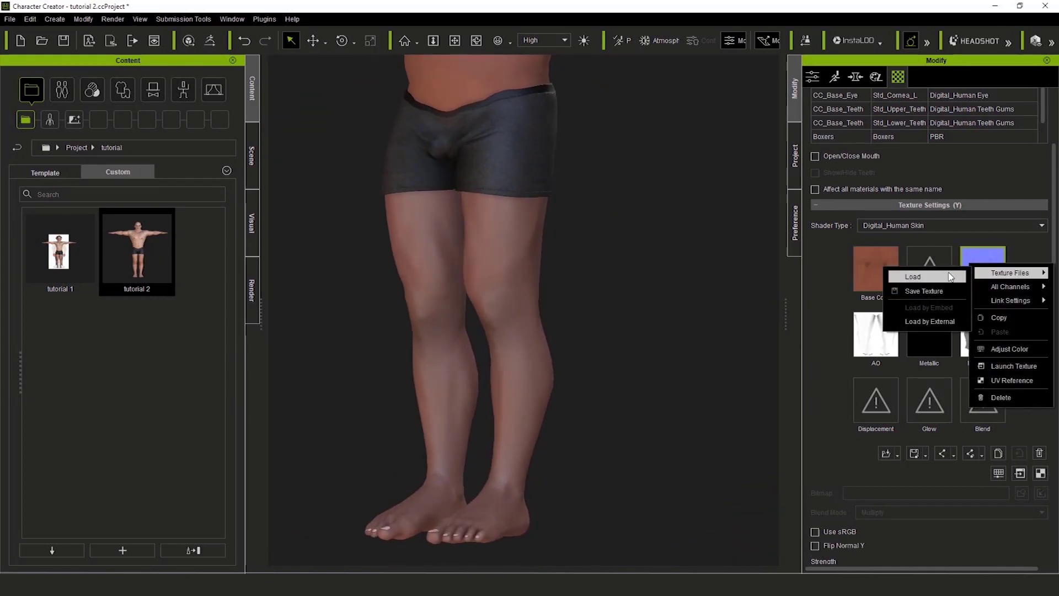
click(916, 272)
double_click(326, 253)
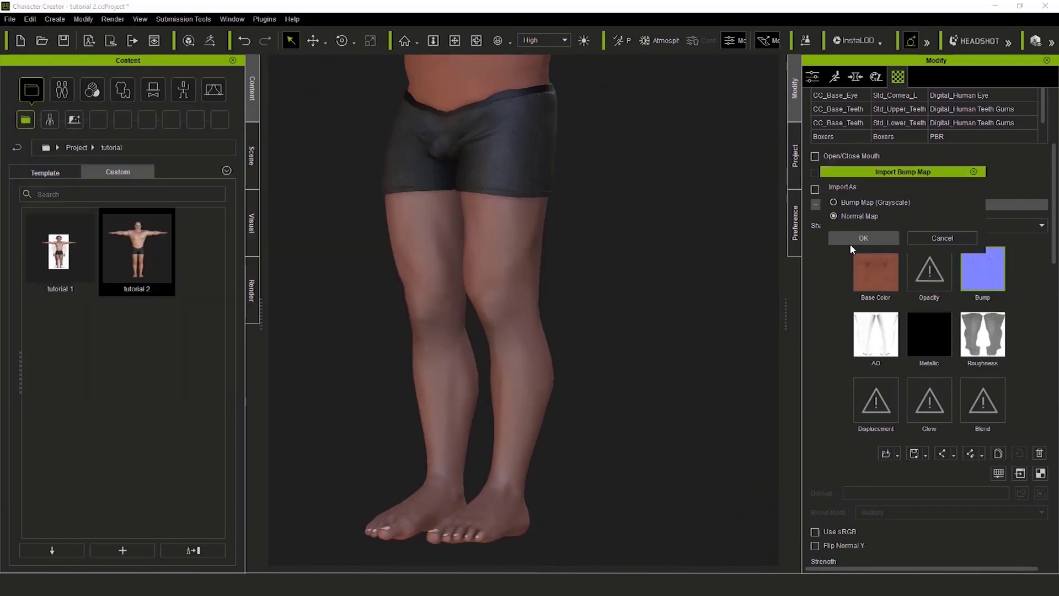
scroll(673, 371, up, 3)
- Raise the brightness of the leg's Roughness texture
middle_drag(674, 371, 668, 309)
right_click(985, 336)
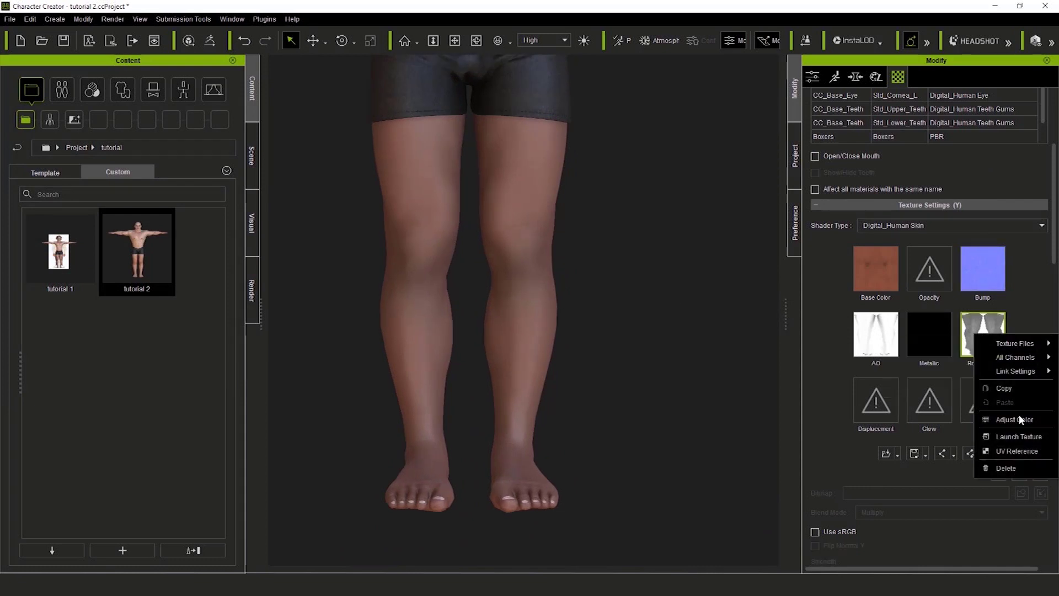
click(938, 414)
drag(822, 275, 843, 276)
click(921, 89)
- Set the saturation of the leg's Base Color texture to 11
right_click(882, 265)
click(908, 343)
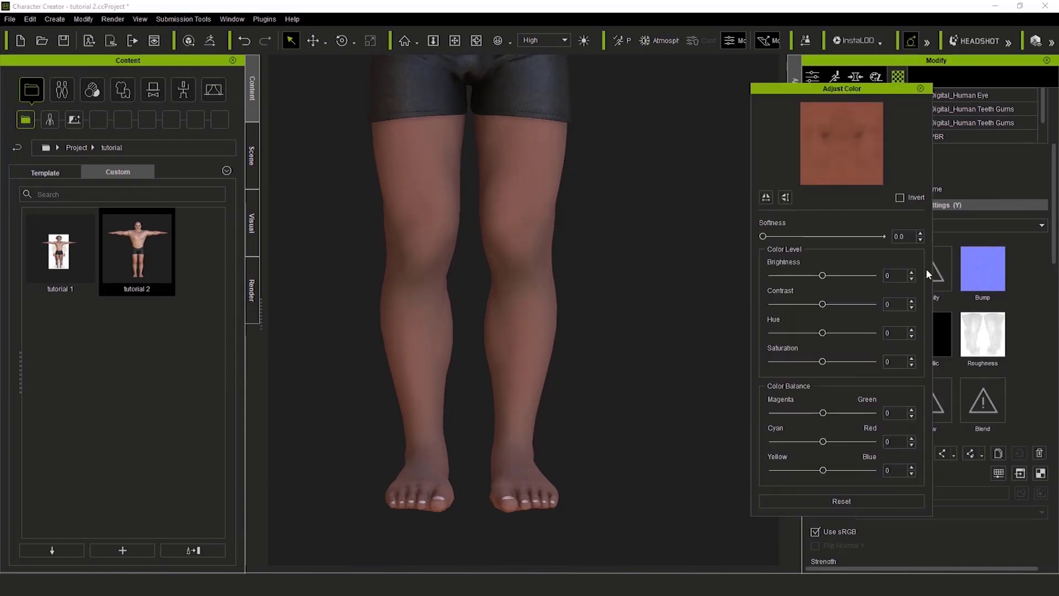
text(11)
key(Return)
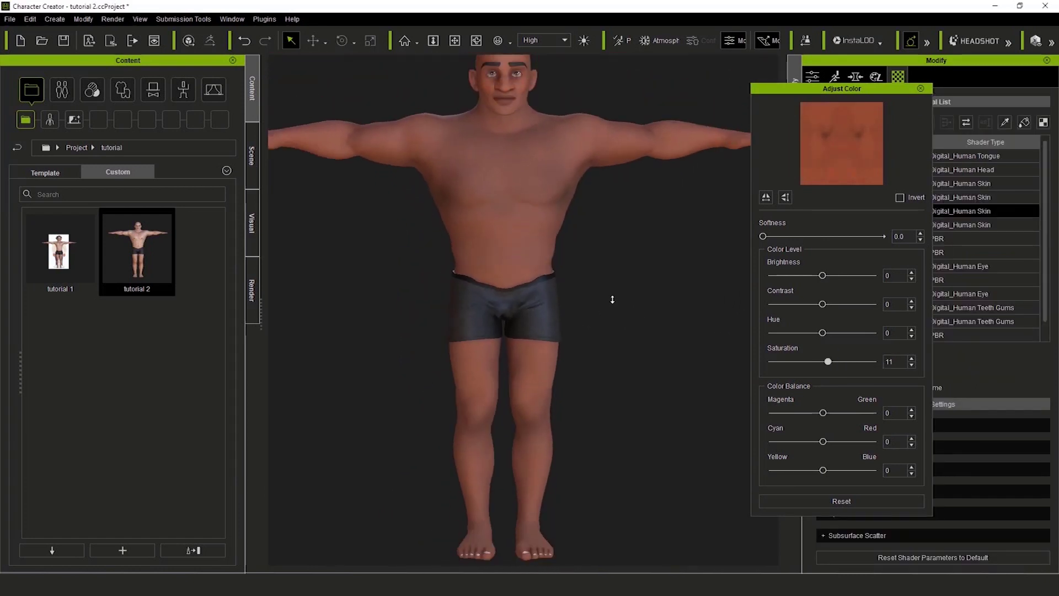
scroll(612, 329, up, 10)
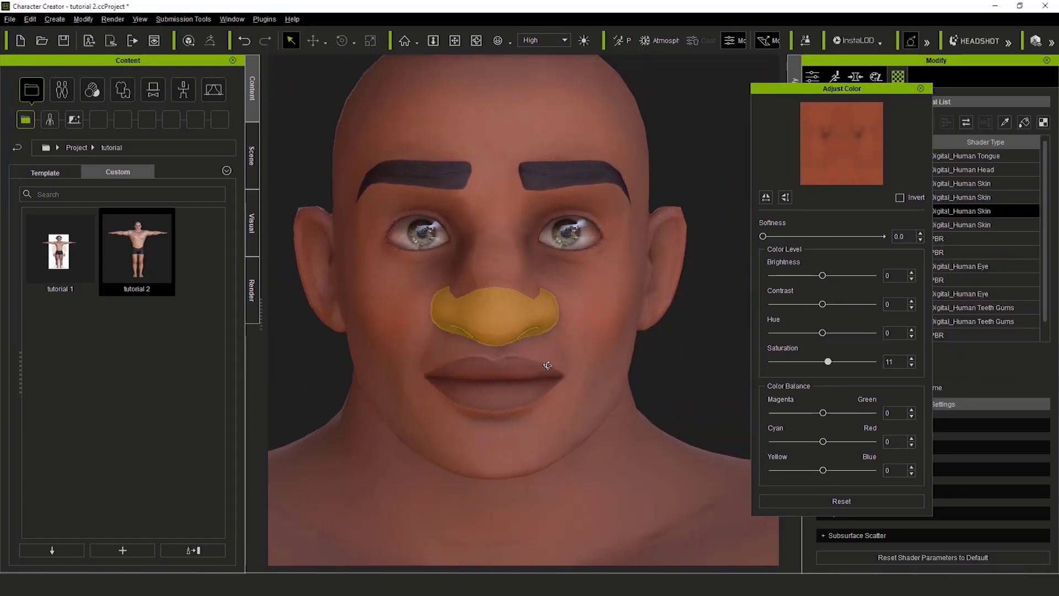
click(921, 89)
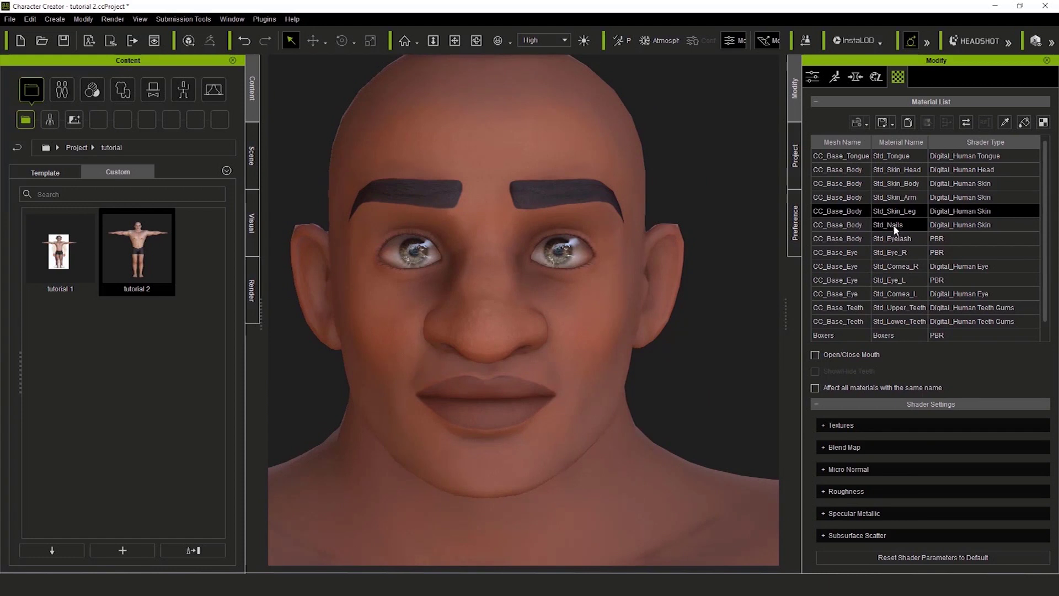
- Darken the Base Color texture of the Std_Eyelash material by lowering its brightness to -75
click(897, 238)
scroll(944, 333, down, 5)
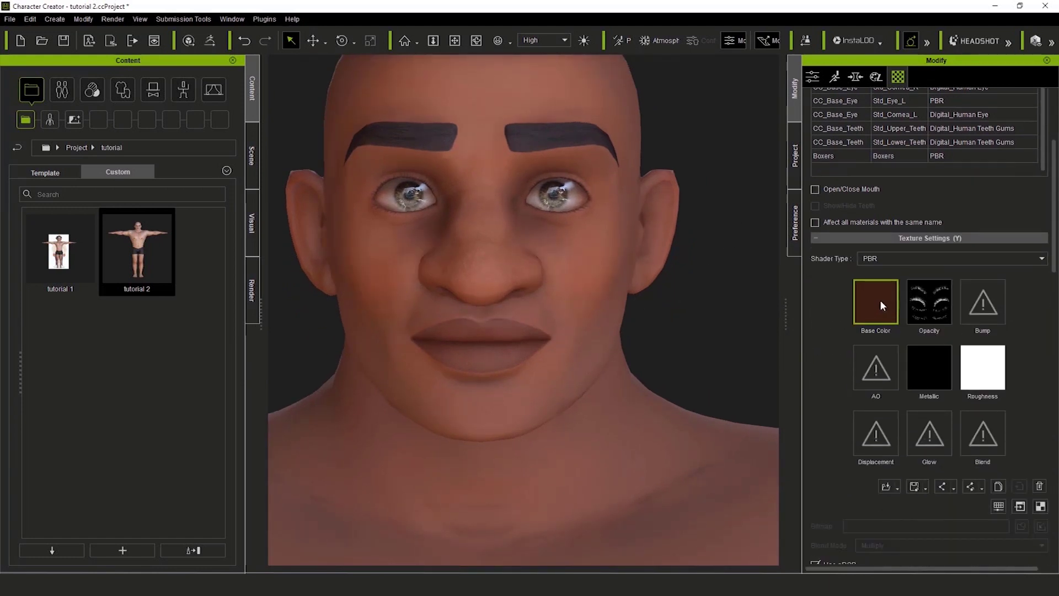
scroll(995, 340, down, 1)
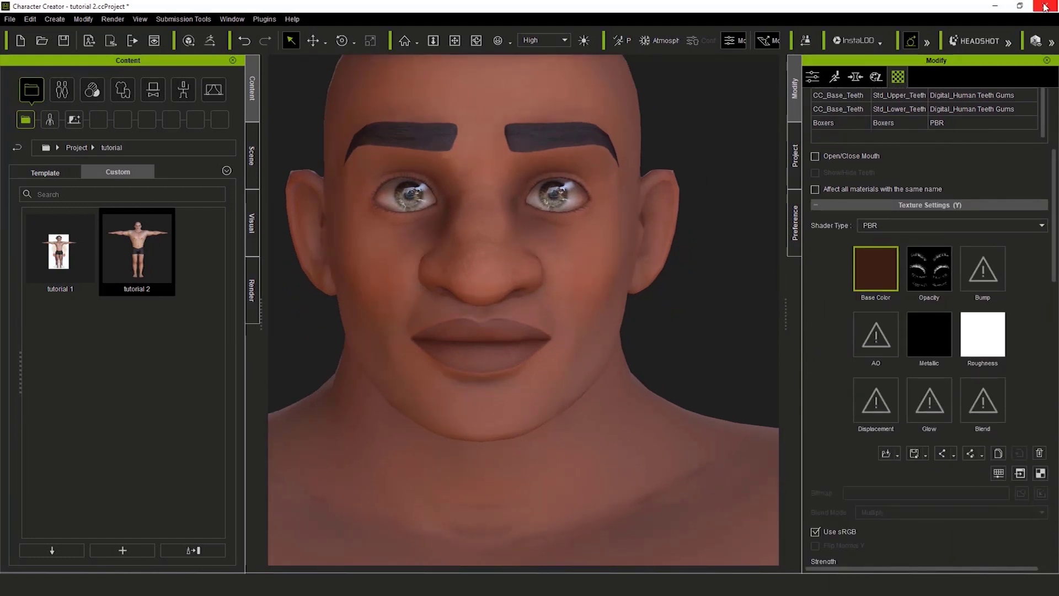
scroll(881, 333, up, 2)
click(999, 539)
drag(822, 275, 788, 276)
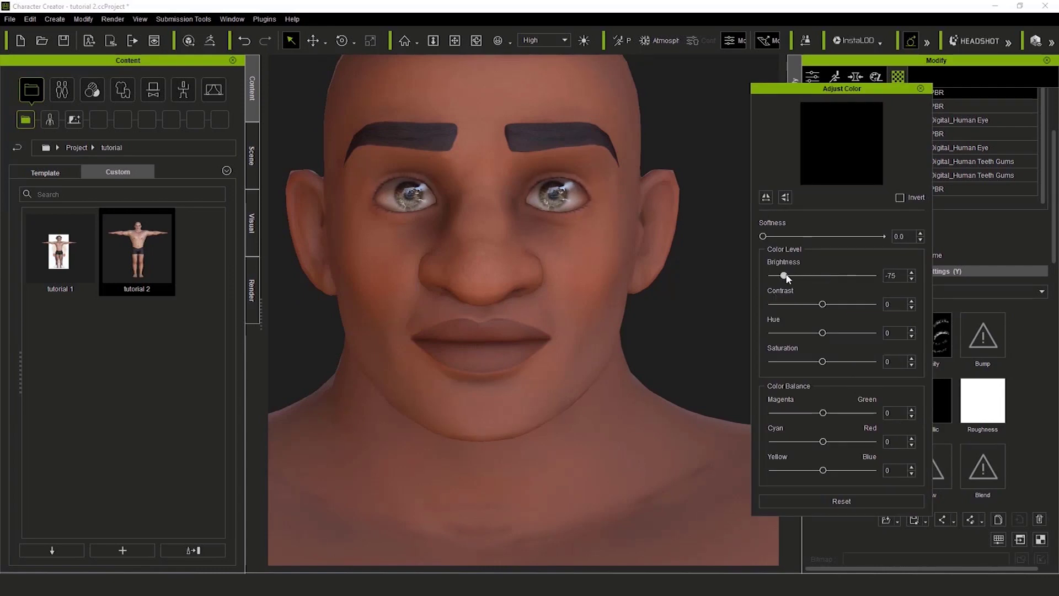
click(920, 89)
- Load the Eyelash texture from the Texture folder into the Opacity channel of the eyelash material
right_click(941, 336)
mouse_move(974, 348)
click(916, 345)
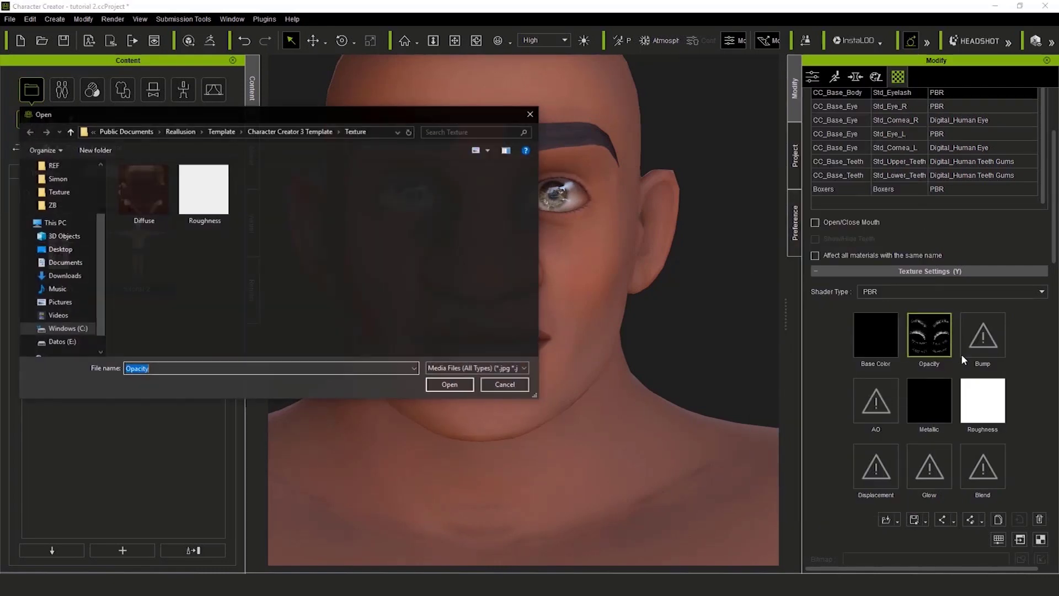
click(61, 193)
click(505, 194)
click(451, 385)
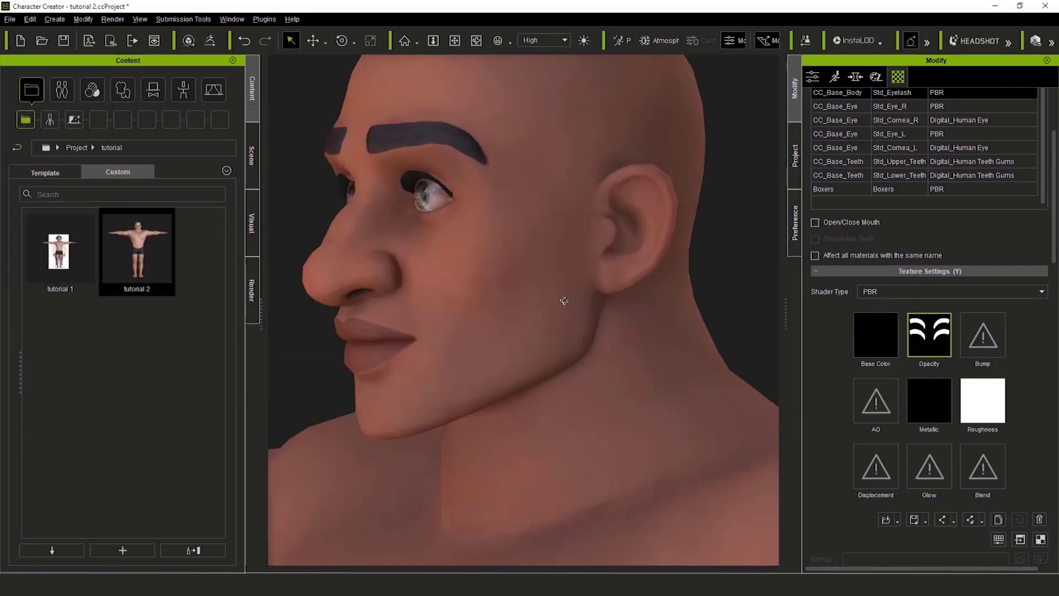
scroll(979, 203, up, 1)
scroll(980, 203, up, 2)
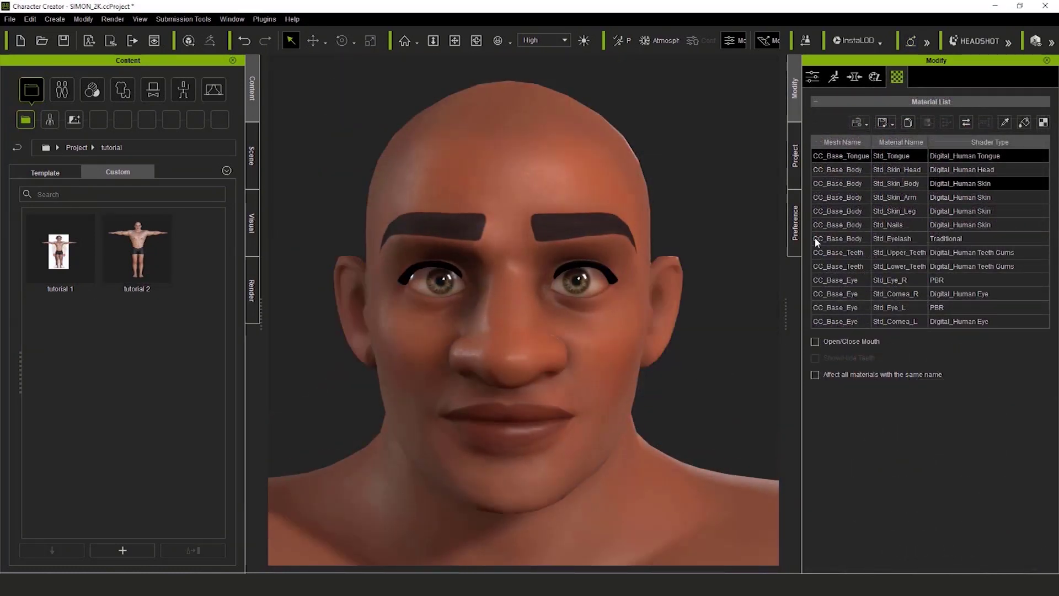
- Change the shader type of the Std_Cornea_R and Std_Cornea_L eye materials to PBR
click(595, 284)
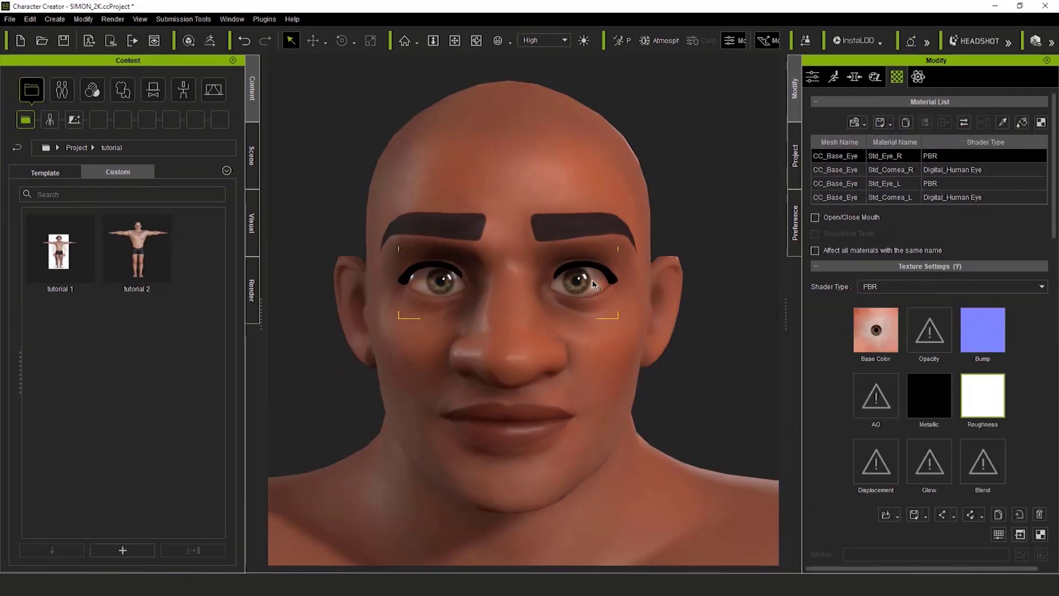
click(892, 171)
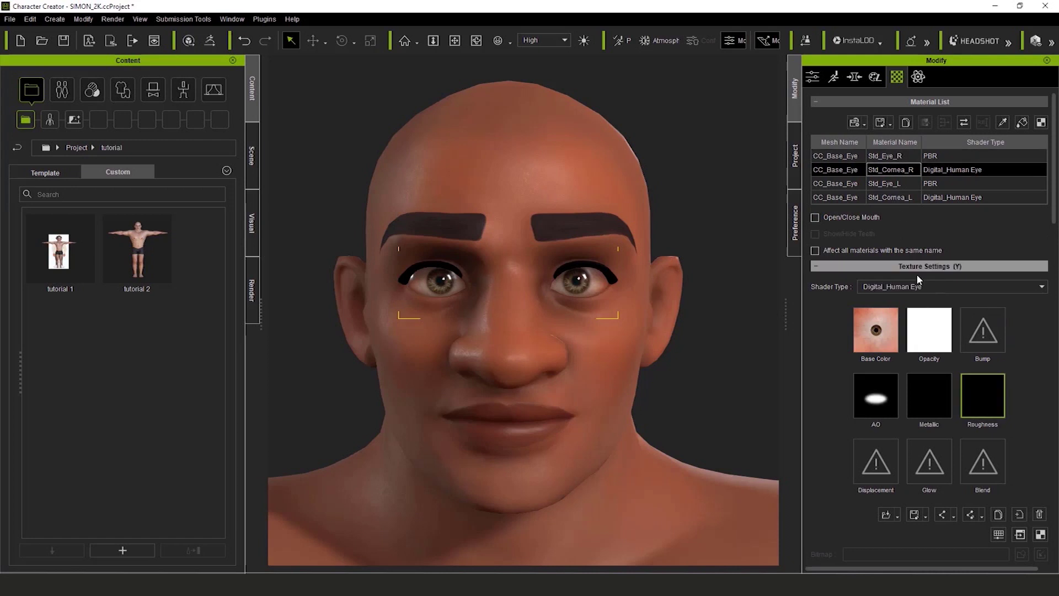
click(932, 287)
click(905, 298)
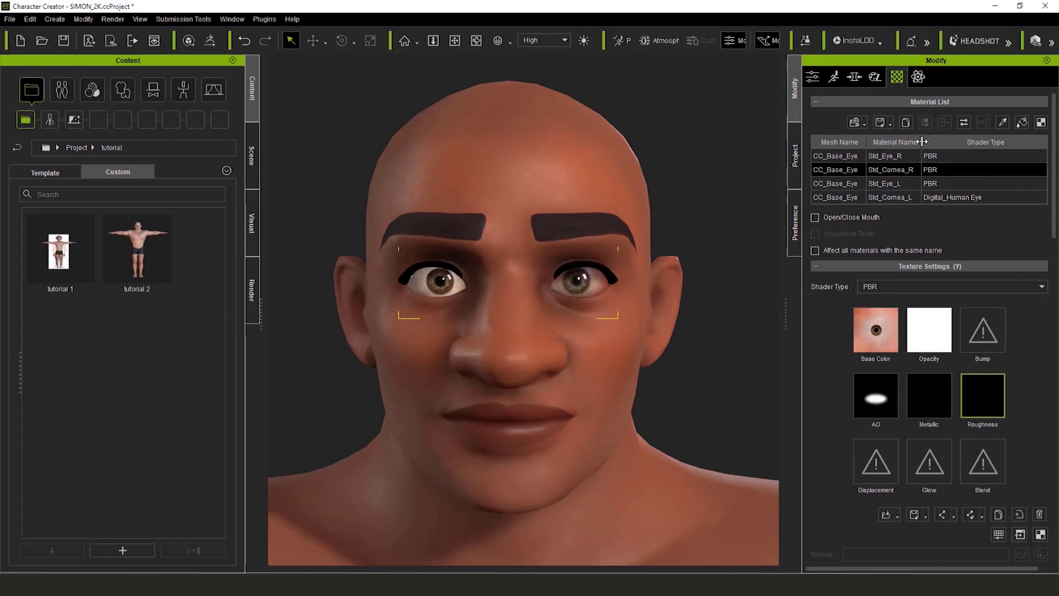
click(890, 198)
click(895, 288)
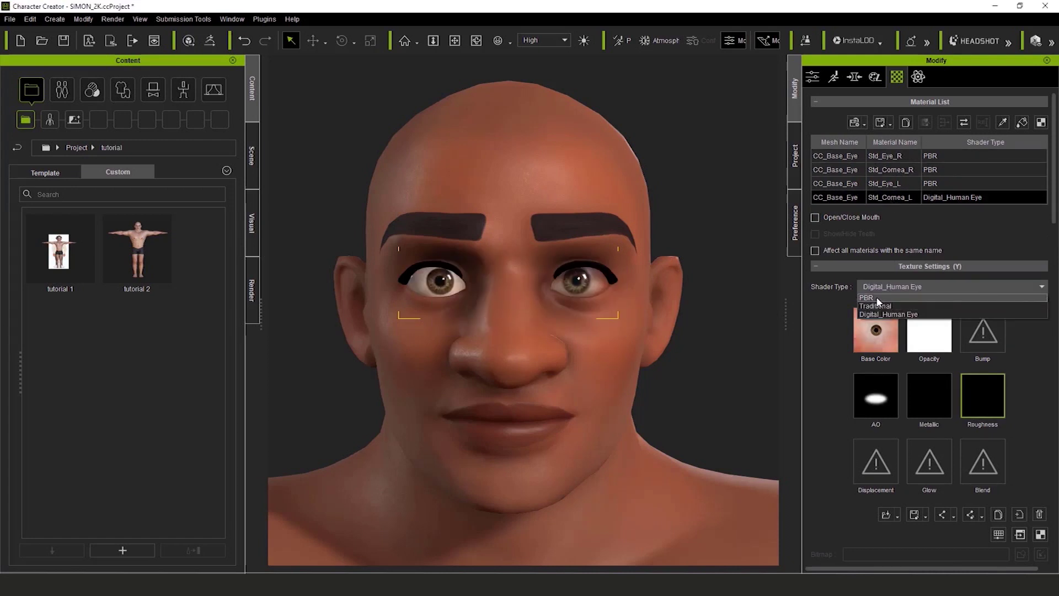
click(877, 298)
- Load the Eye Bc texture into the Base Color channel of the Std_Eye_R material
click(877, 157)
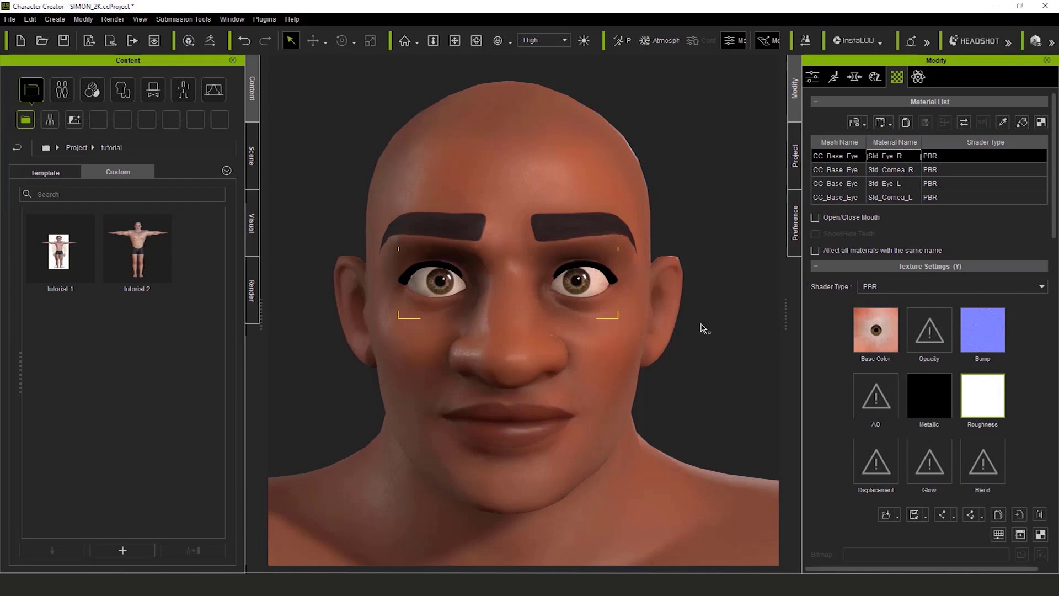
right_click(879, 331)
mouse_move(966, 339)
click(1013, 341)
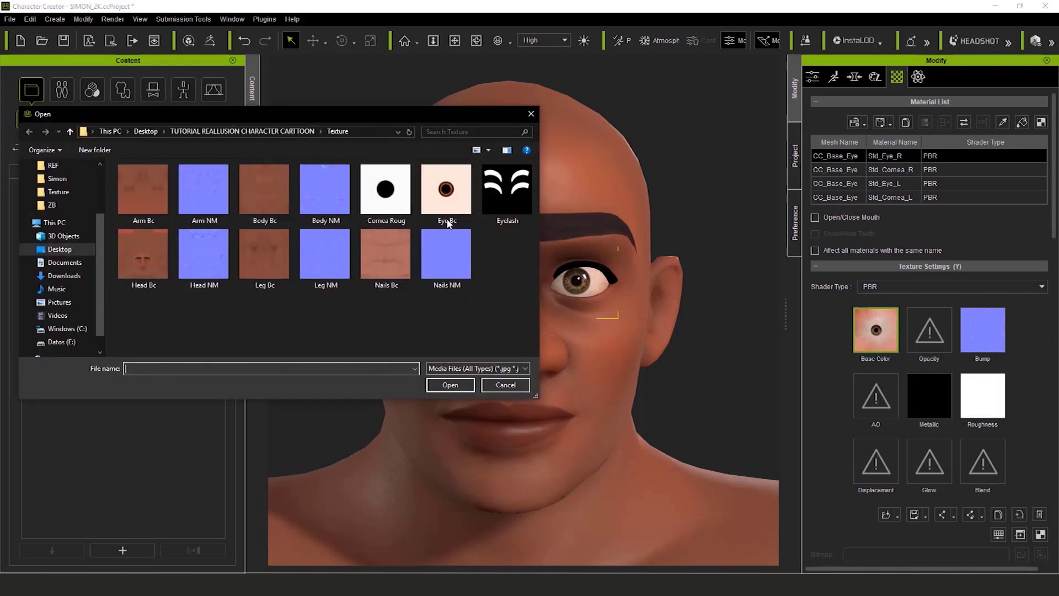
click(447, 193)
click(450, 384)
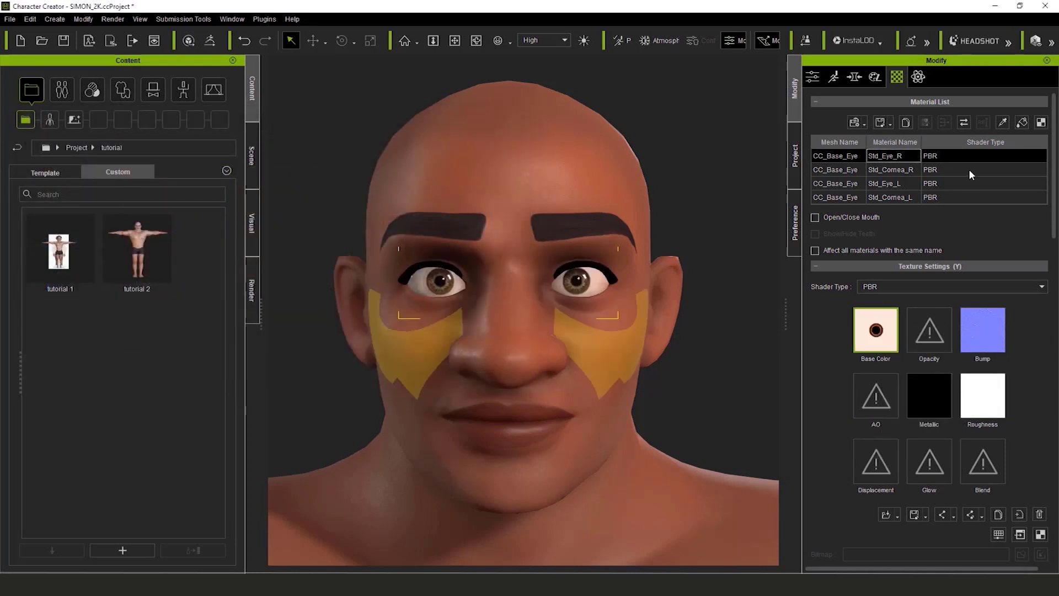
- Load the Eye Bc texture into the Base Color channel of the Std_Cornea_R material
click(841, 171)
right_click(877, 335)
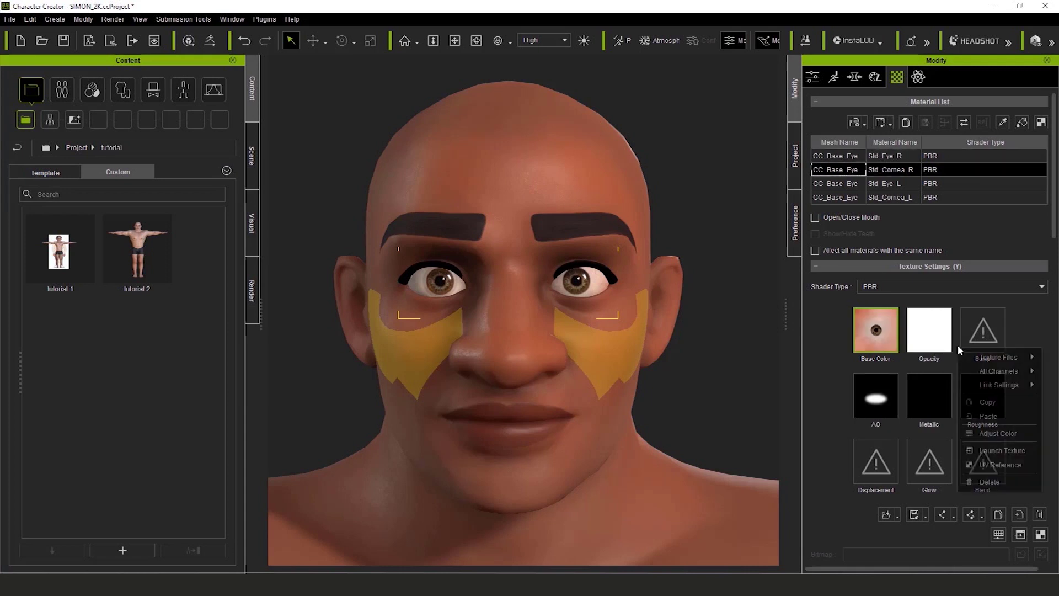
mouse_move(1001, 358)
click(938, 360)
click(456, 194)
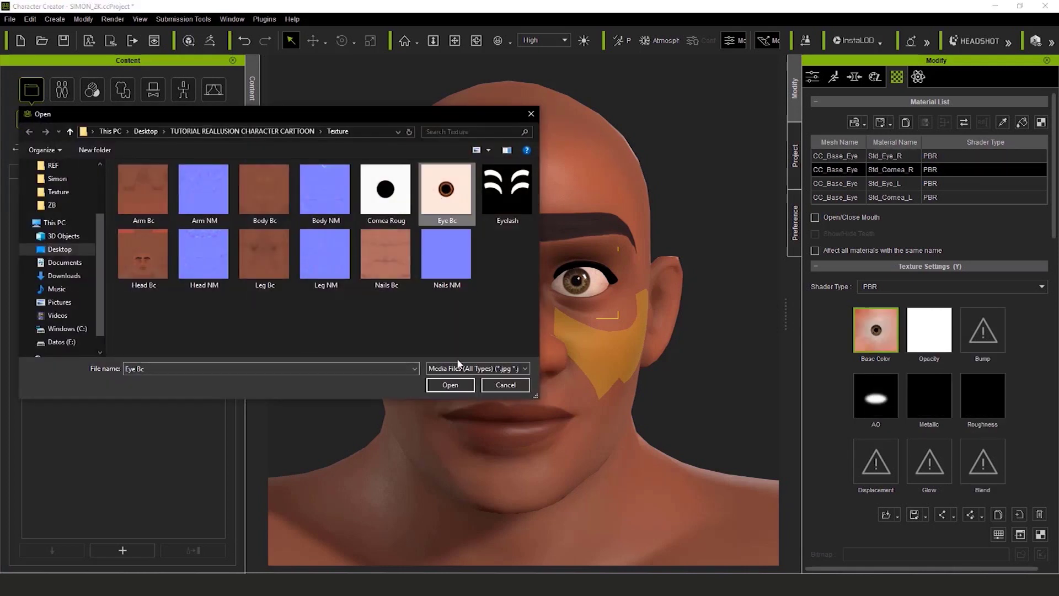
click(450, 385)
right_drag(695, 343, 692, 341)
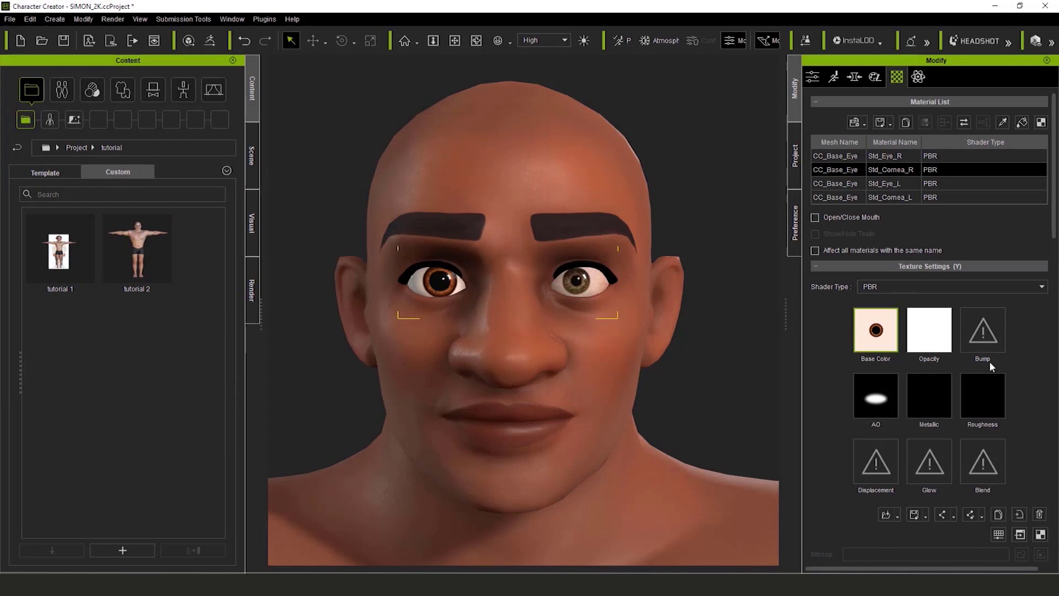
- Load the Cornea Roug texture into the Roughness channel of the Std_Cornea_R material
right_click(988, 399)
mouse_move(975, 413)
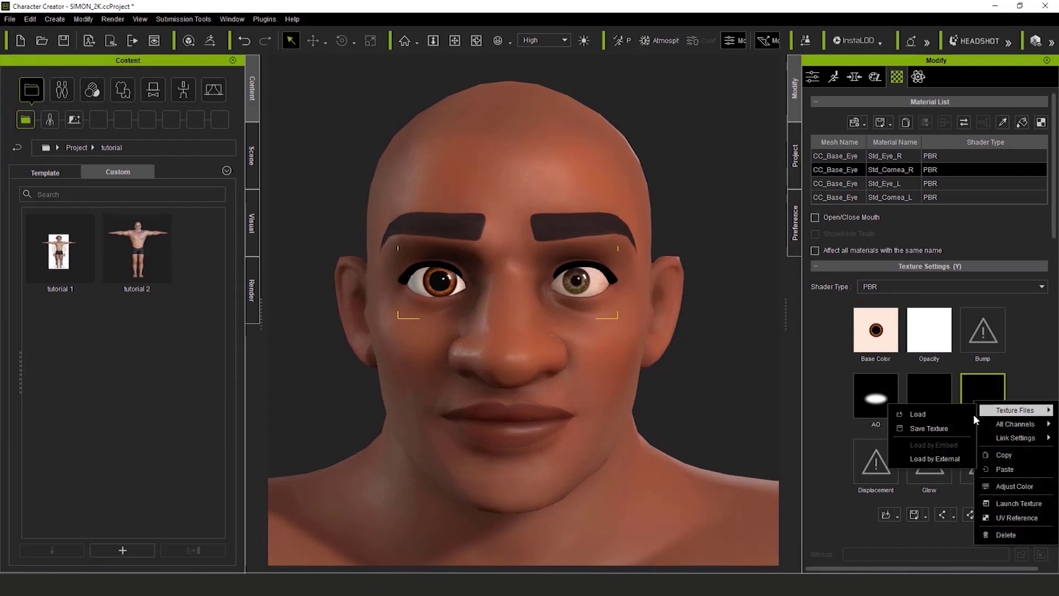
click(918, 413)
click(385, 193)
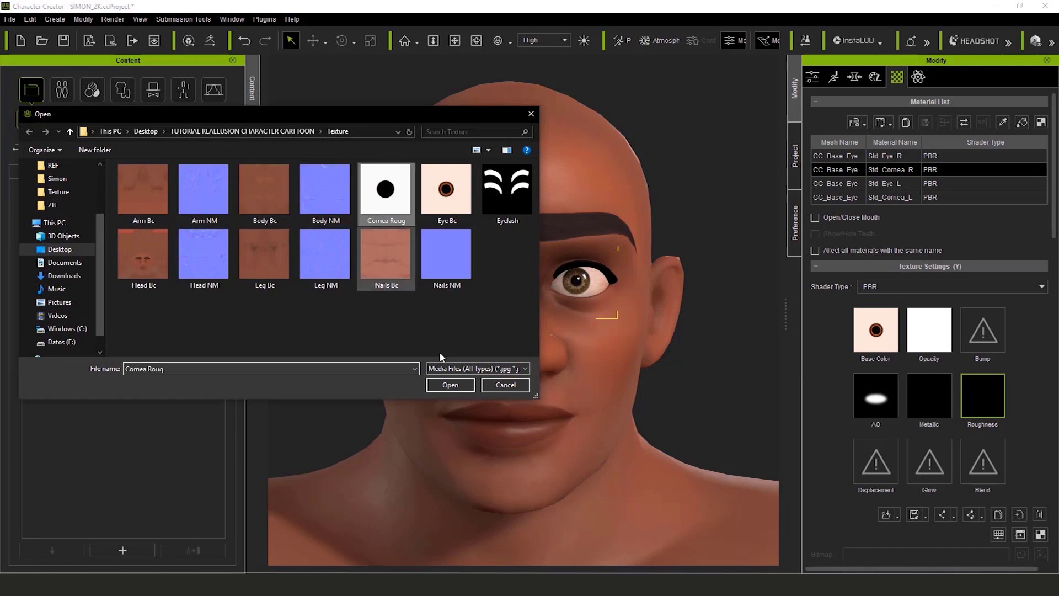
click(451, 386)
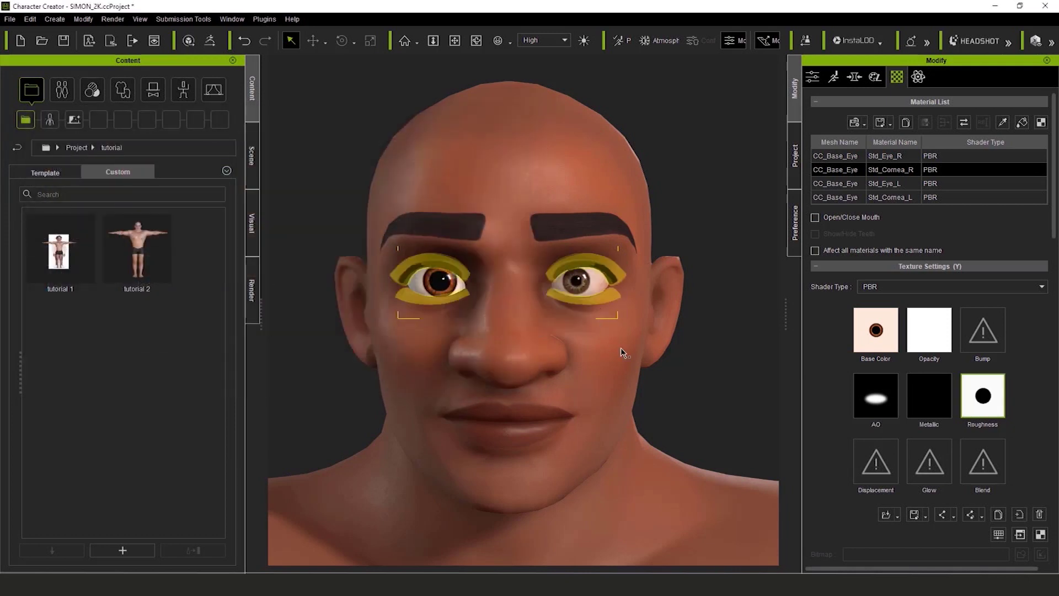
- Launch the Std_Eye_R Bump texture in Photoshop and fill it with the flat blue sampled from its center
click(838, 156)
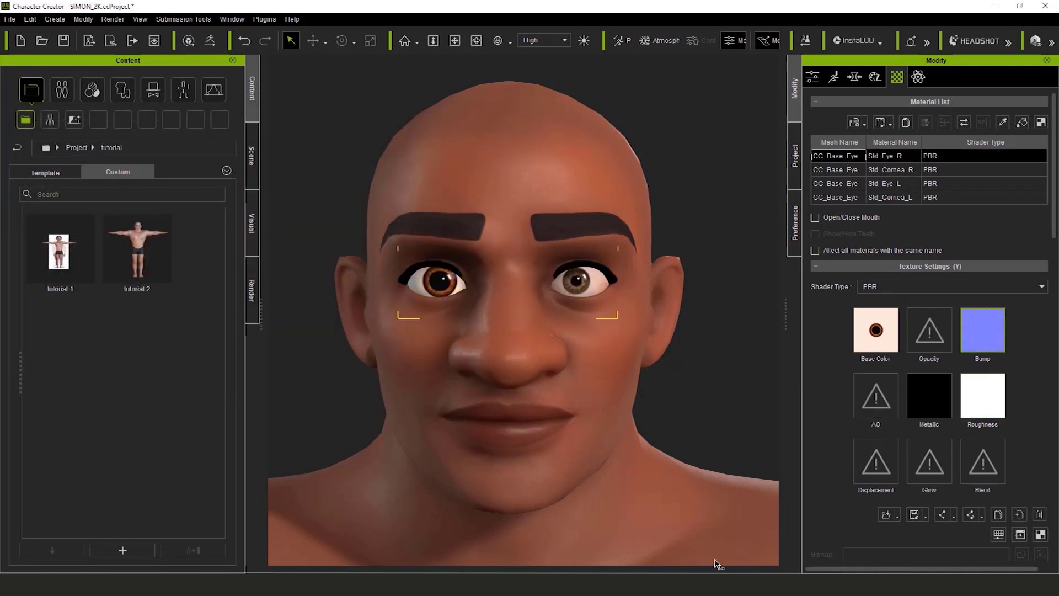
click(1020, 535)
click(472, 294)
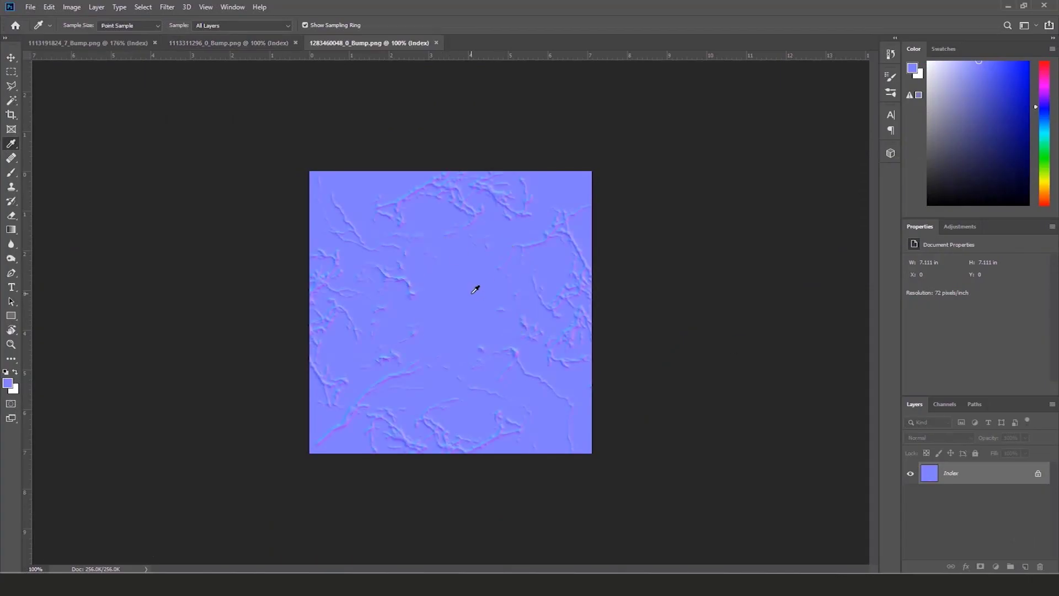
key(alt+BackSpace)
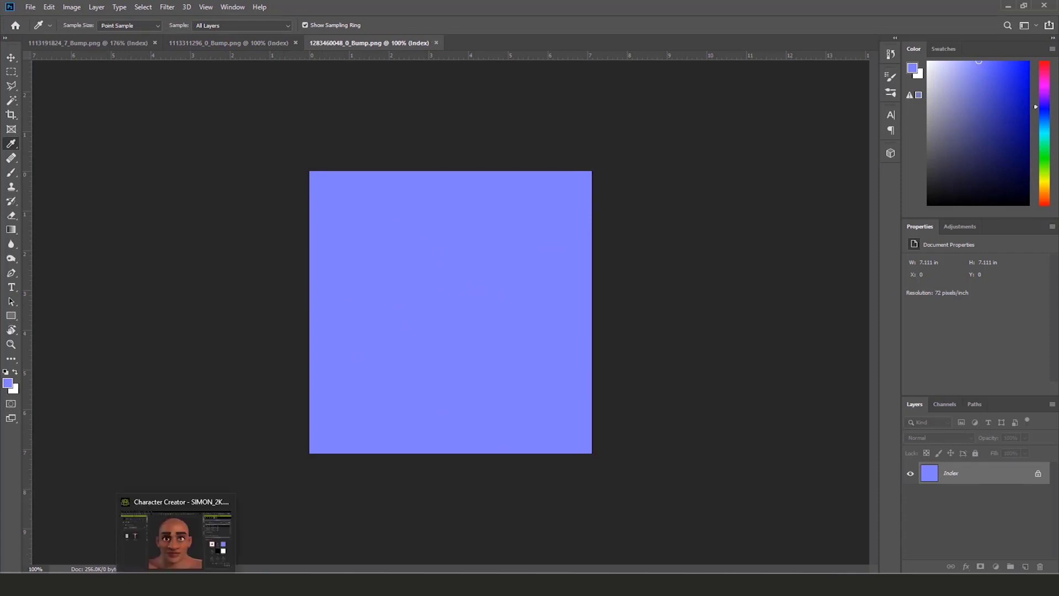
- Back in Character Creator, copy the Std_Eye_R Bump texture and paste it into the Bump channel of Std_Eye_L as a normal map
click(178, 584)
right_click(996, 324)
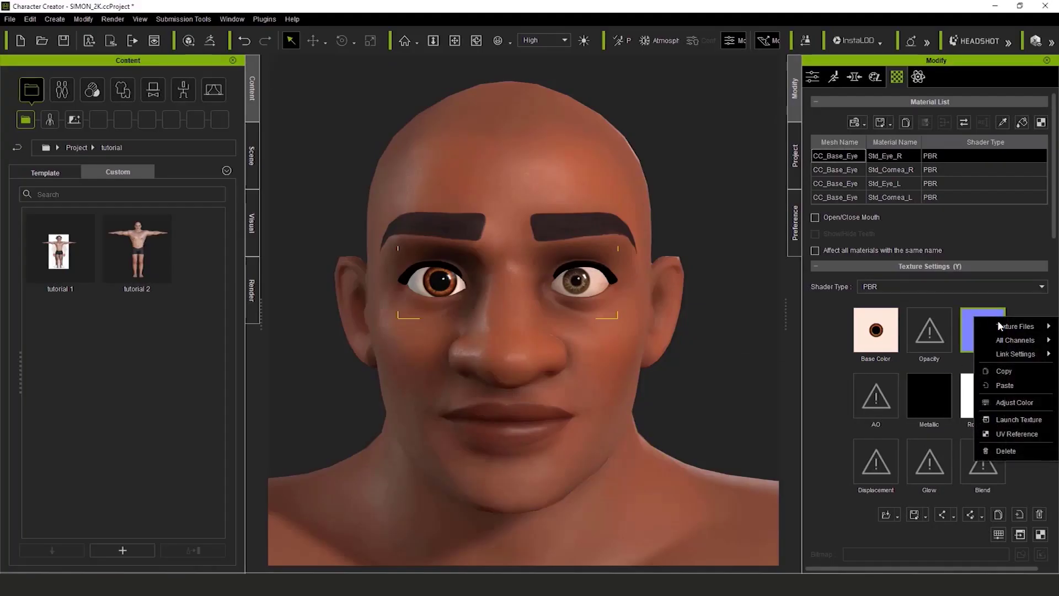
click(1021, 372)
click(840, 169)
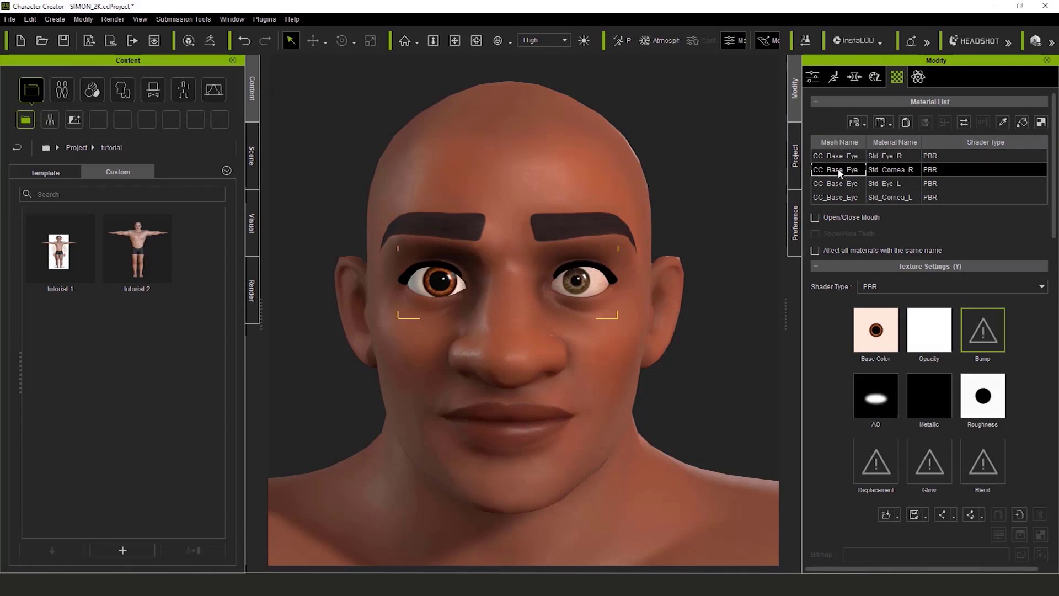
click(836, 183)
right_click(975, 326)
click(1006, 395)
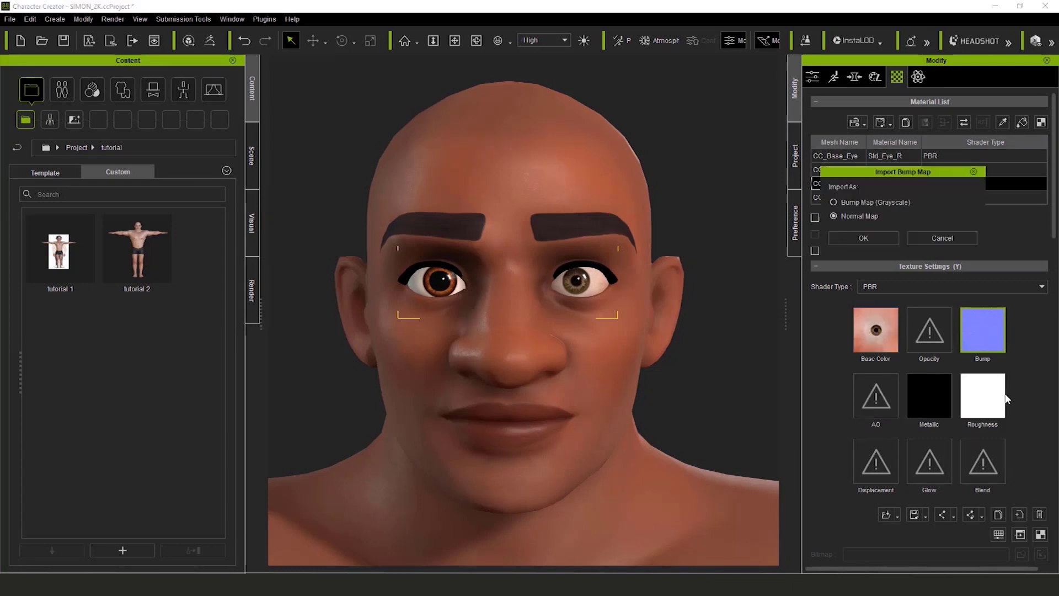
key(Return)
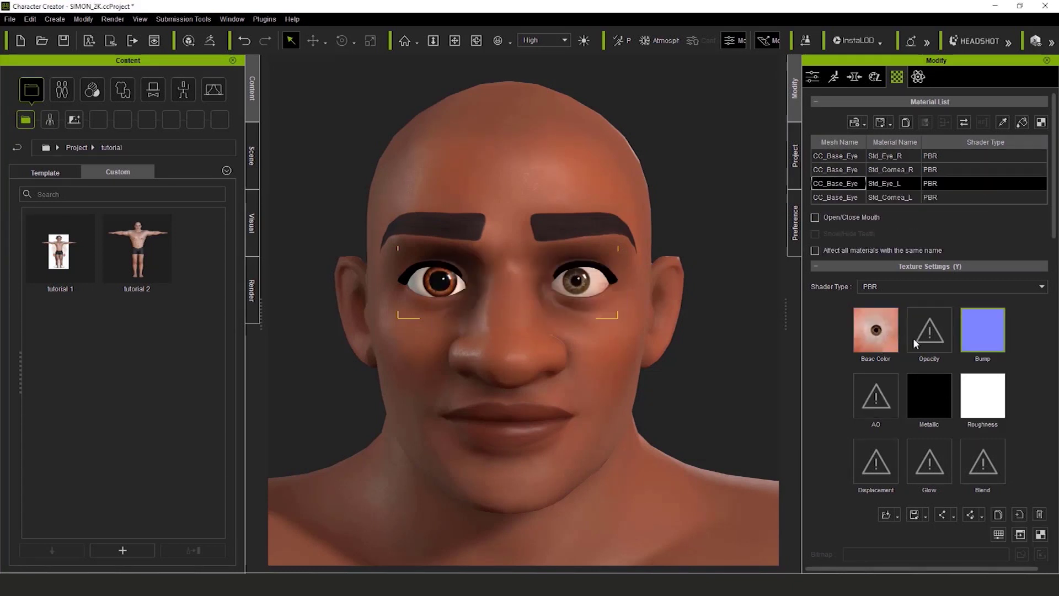
- Load the Eye Bc texture into the Base Color channel of the Std_Eye_L material
right_click(912, 339)
mouse_move(988, 350)
click(849, 350)
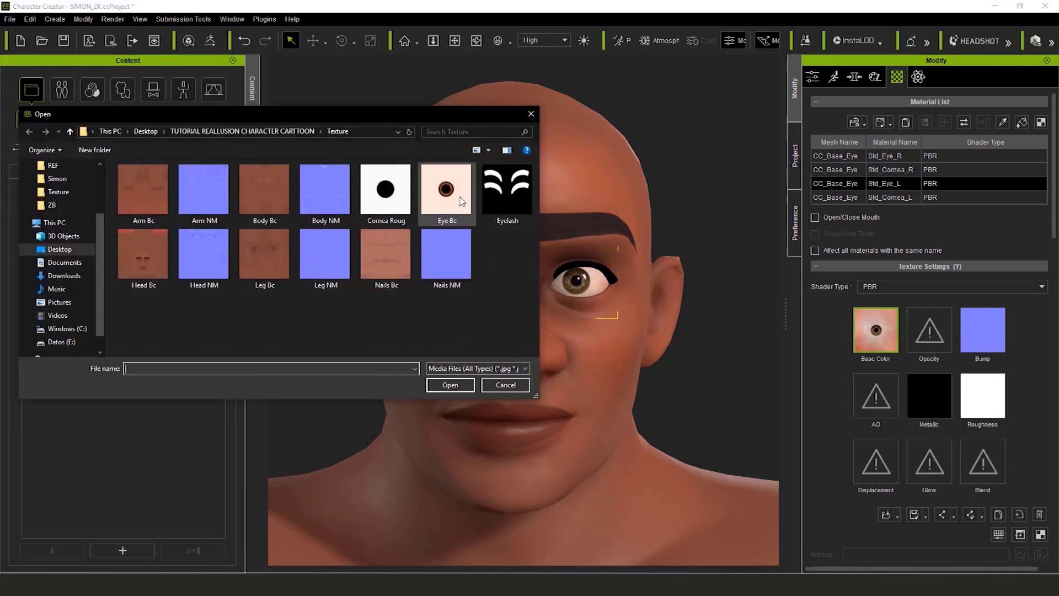
click(461, 199)
click(455, 386)
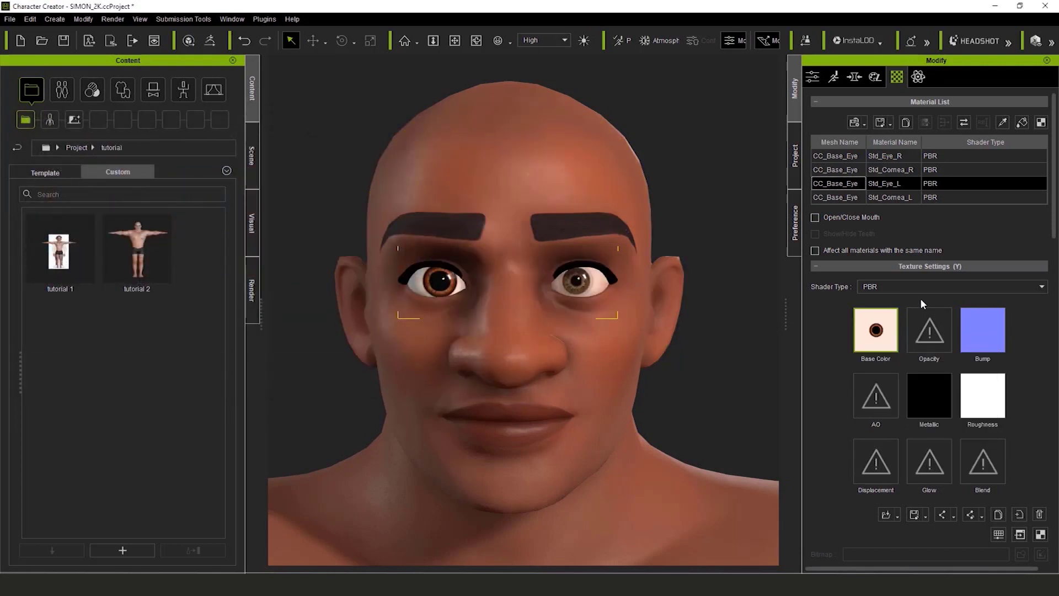
- Load the Eye Bc texture into the Base Color channel of the Std_Cornea_L material
click(853, 197)
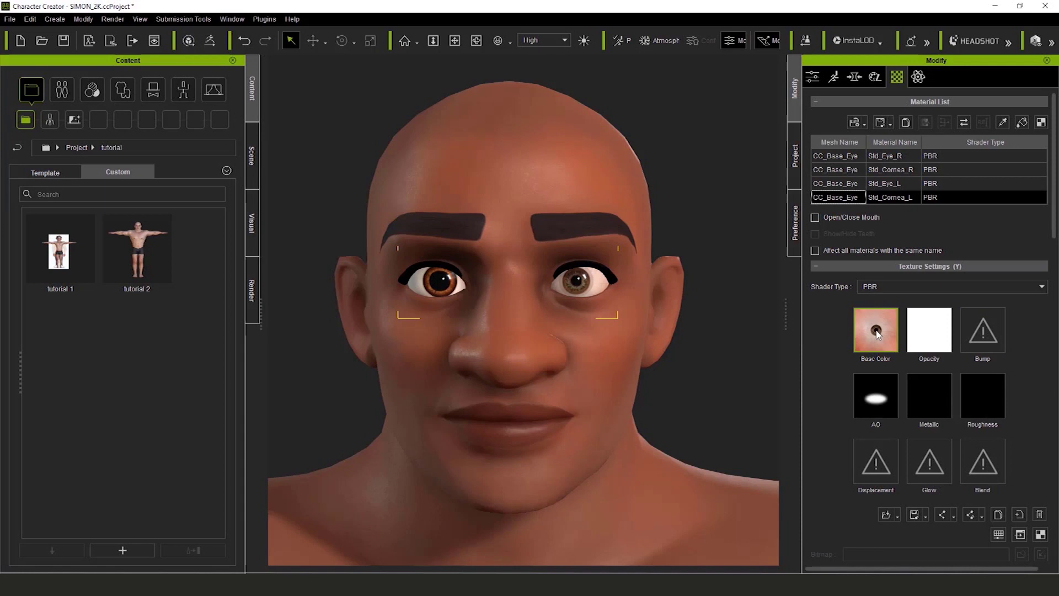
right_click(878, 334)
mouse_move(933, 343)
click(978, 344)
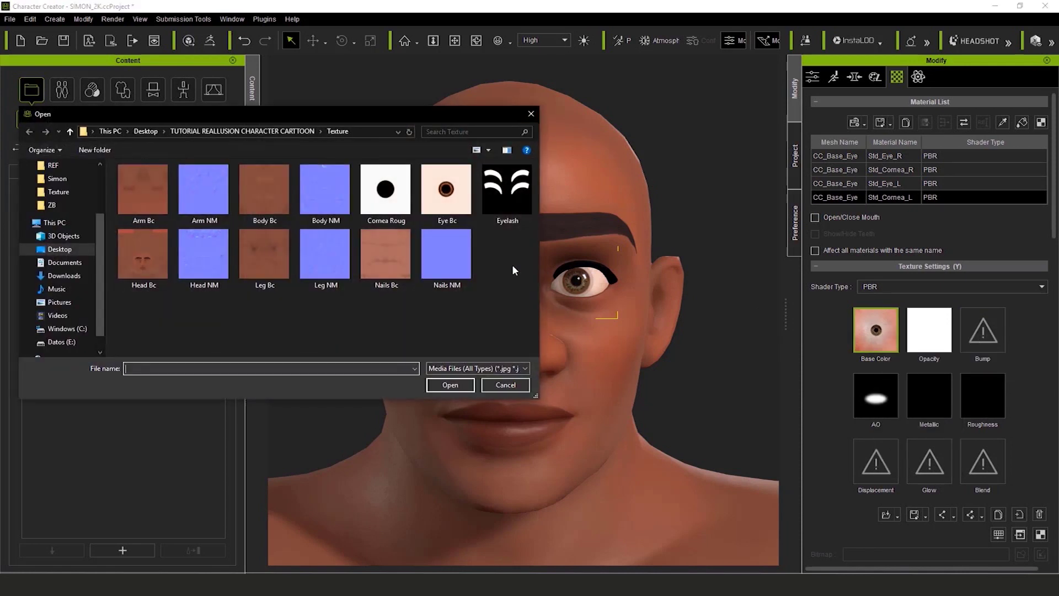
click(457, 198)
click(456, 391)
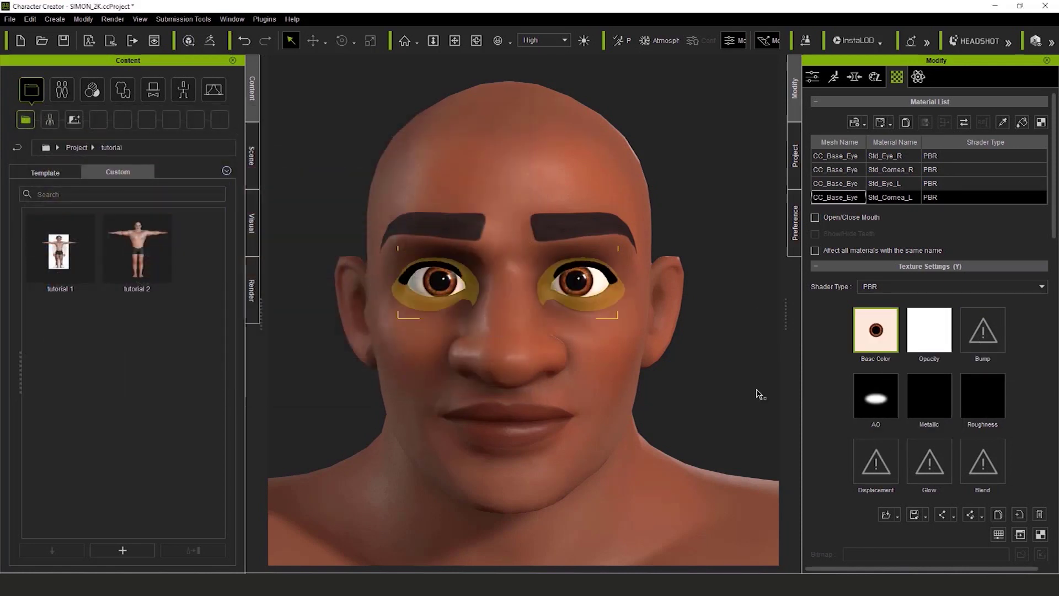
- Load the Cornea Roug texture into the Roughness channel of the Std_Cornea_L material
right_click(987, 387)
mouse_move(1018, 402)
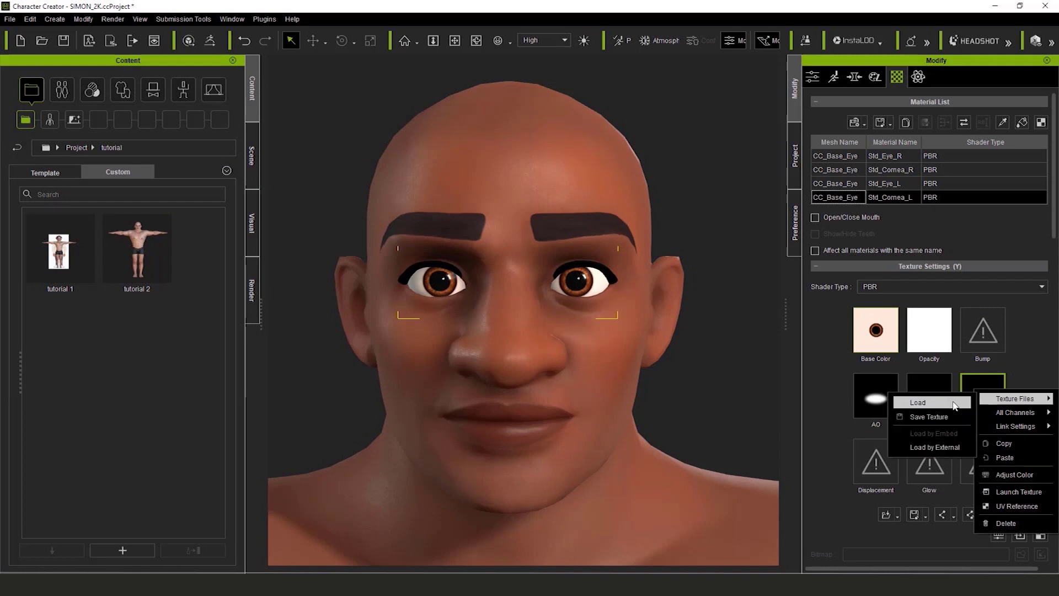
click(877, 402)
click(387, 191)
click(450, 384)
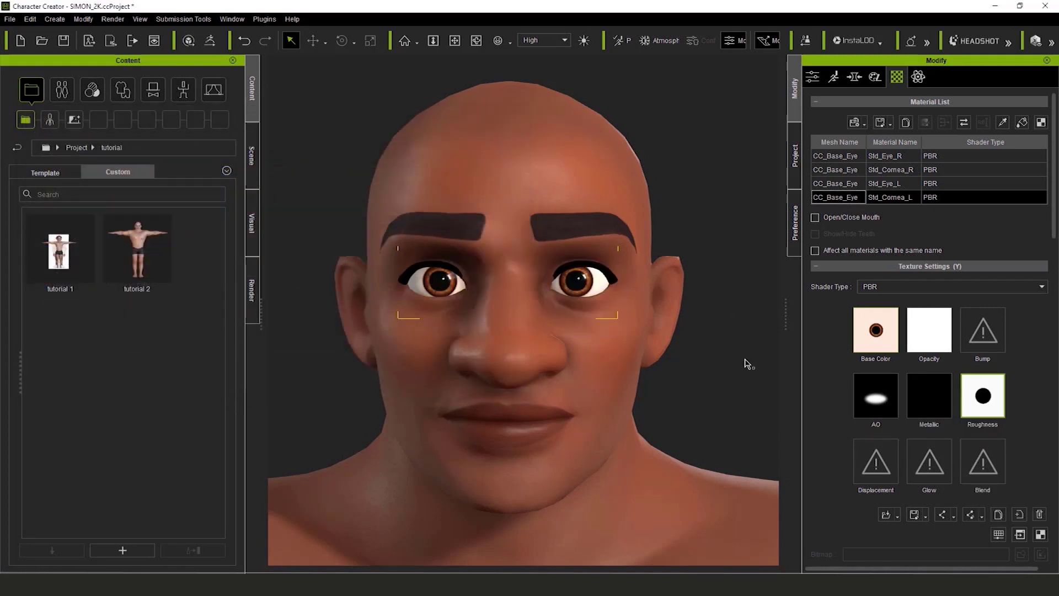
mouse_move(689, 375)
right_down()
mouse_move(752, 388)
mouse_move(700, 393)
right_up()
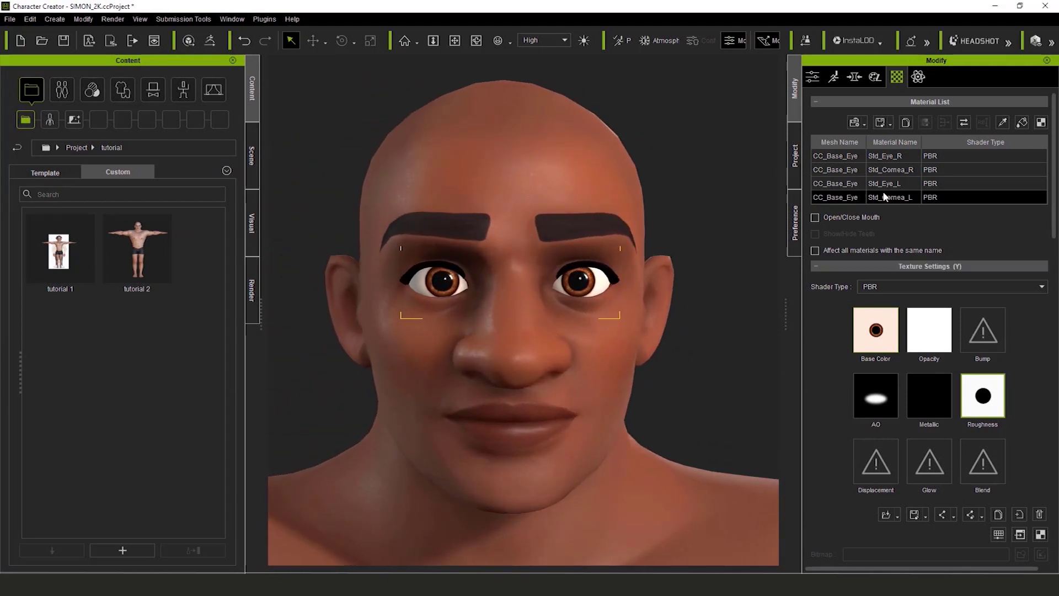
- Lower the opacity of the Std_Cornea_R and Std_Cornea_L materials together to 18
click(919, 170)
scroll(1025, 388, down, 7)
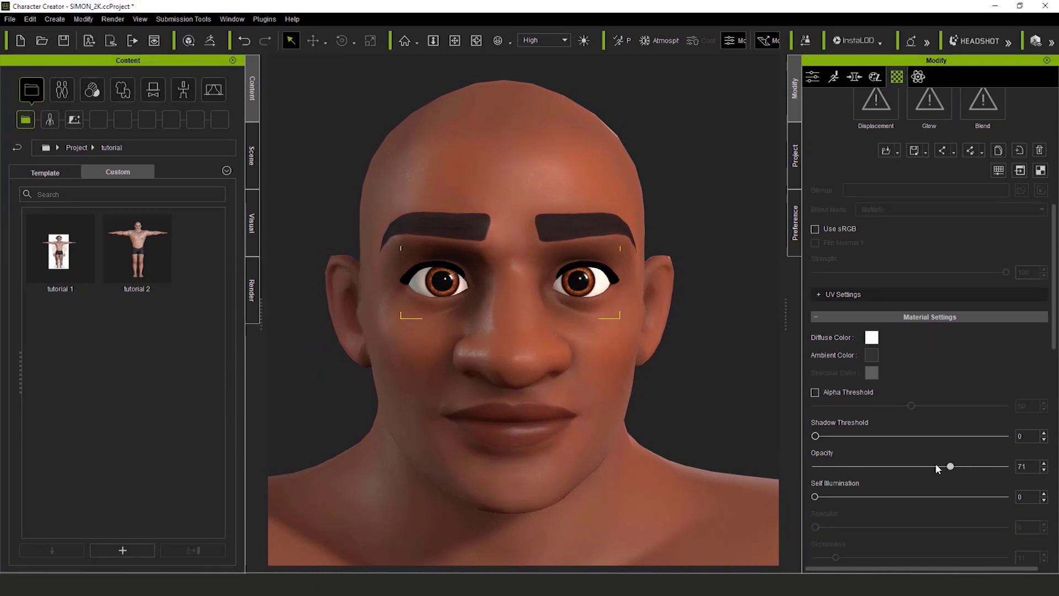
right_drag(397, 319, 565, 331)
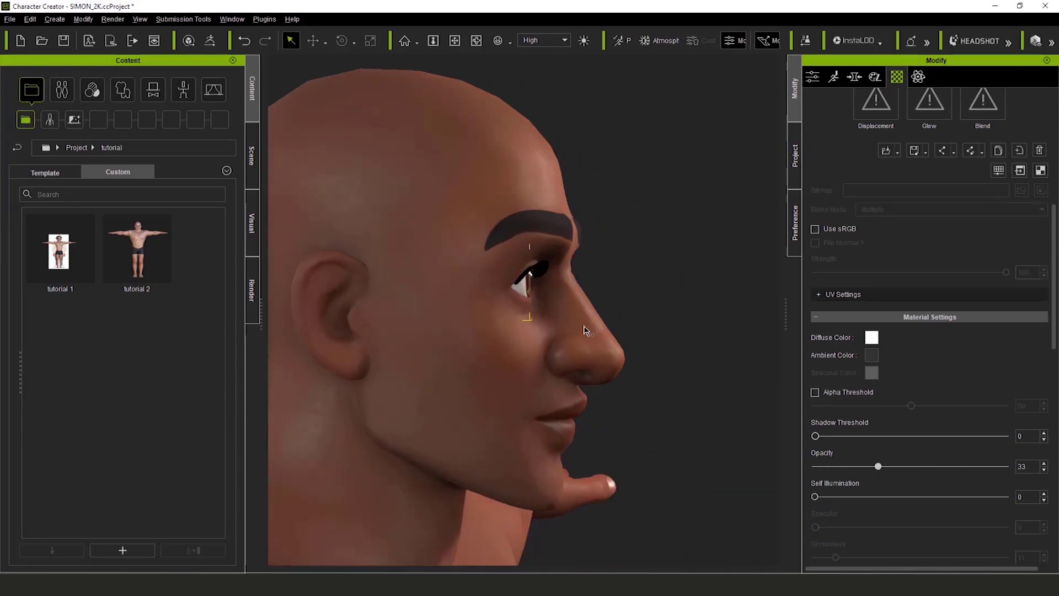
scroll(570, 334, up, 6)
scroll(570, 335, down, 3)
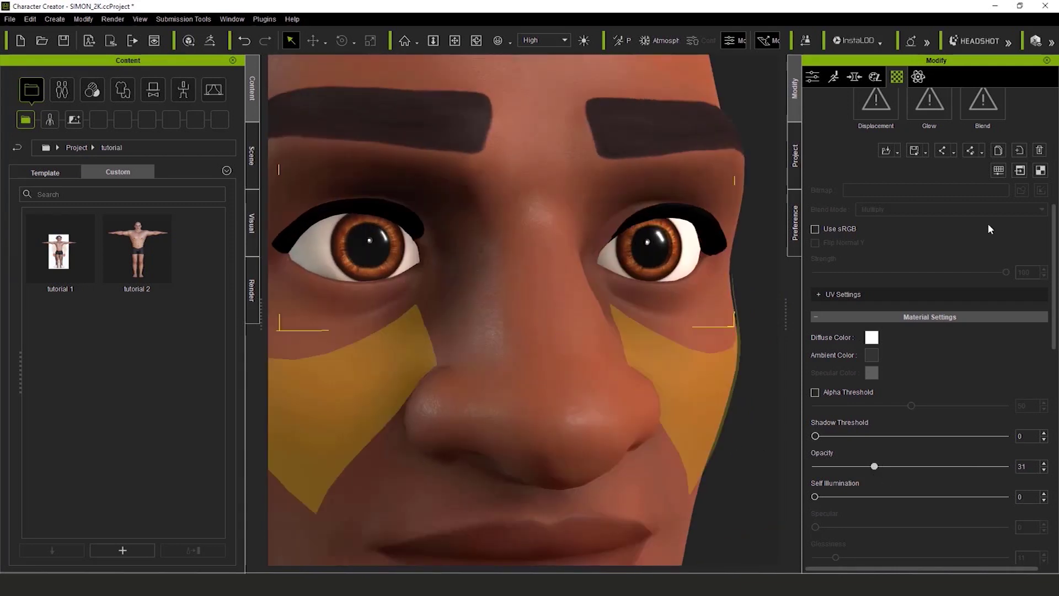
scroll(988, 223, up, 7)
click(954, 198)
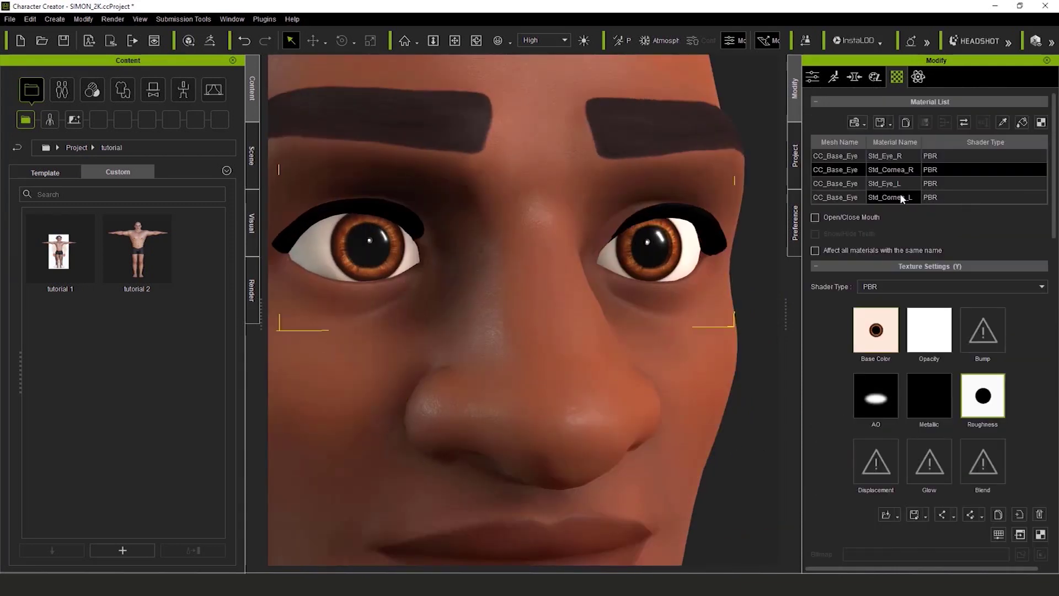
scroll(983, 421, down, 10)
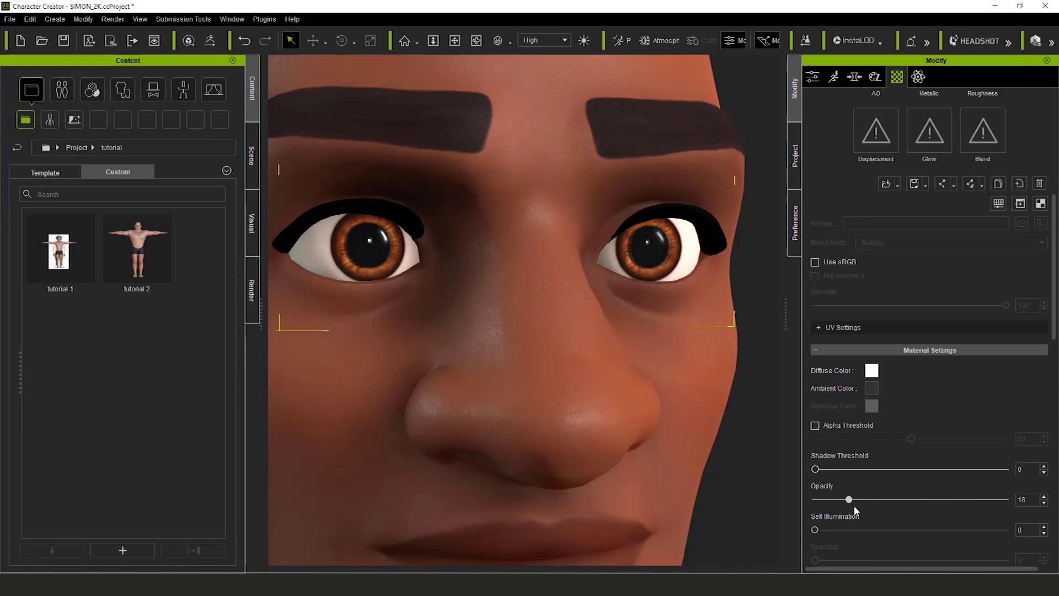
- Save the project in the custom tutorial folder as Tutorial 3, using a full-body front view of the character
scroll(603, 315, down, 10)
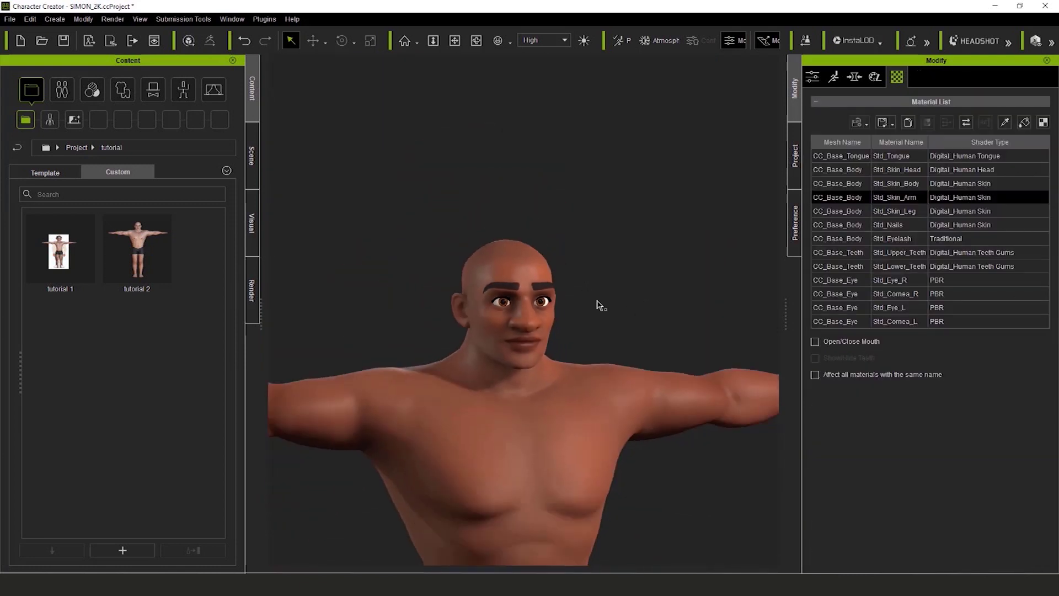
scroll(644, 220, down, 10)
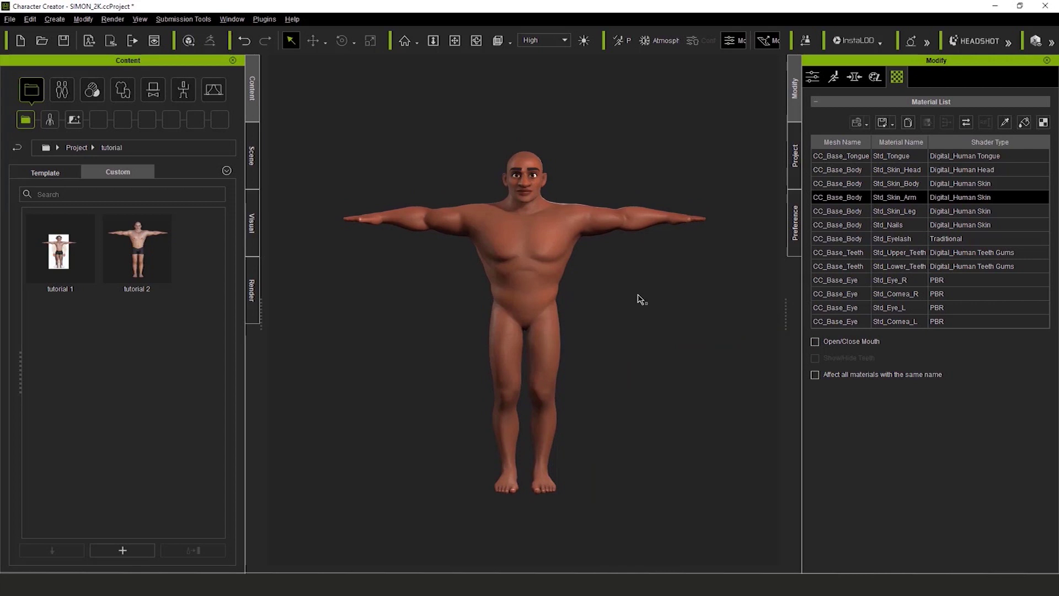
scroll(638, 296, up, 1)
middle_drag(639, 296, 641, 319)
scroll(649, 328, up, 1)
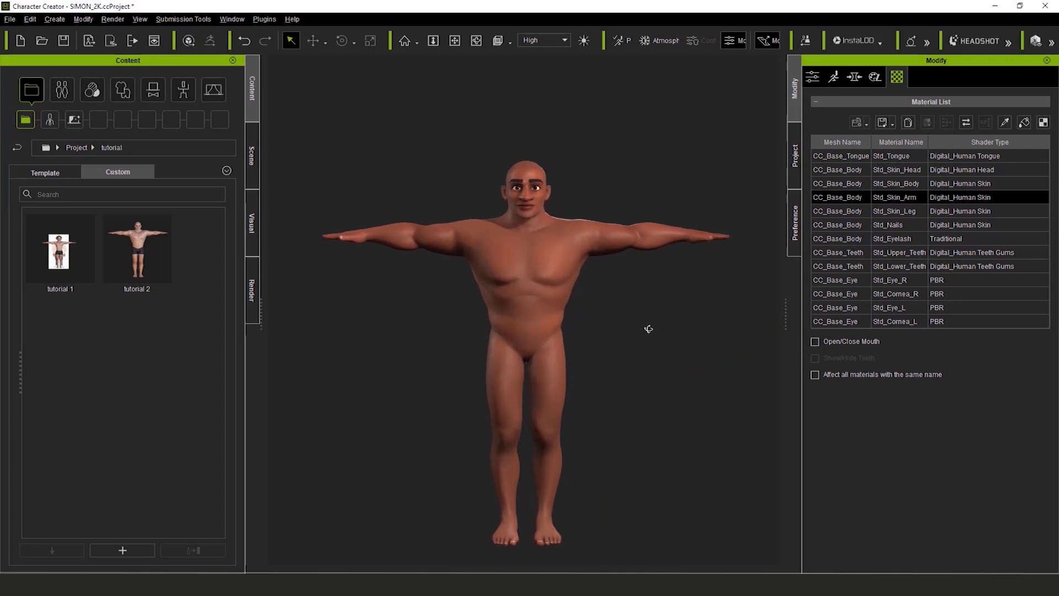
right_drag(649, 328, 647, 319)
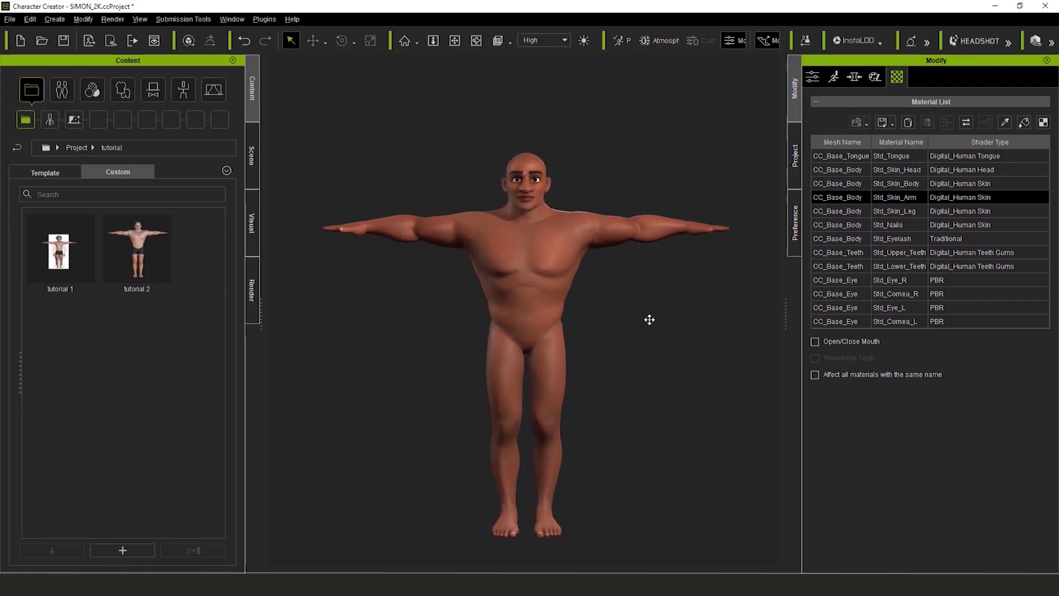
click(123, 551)
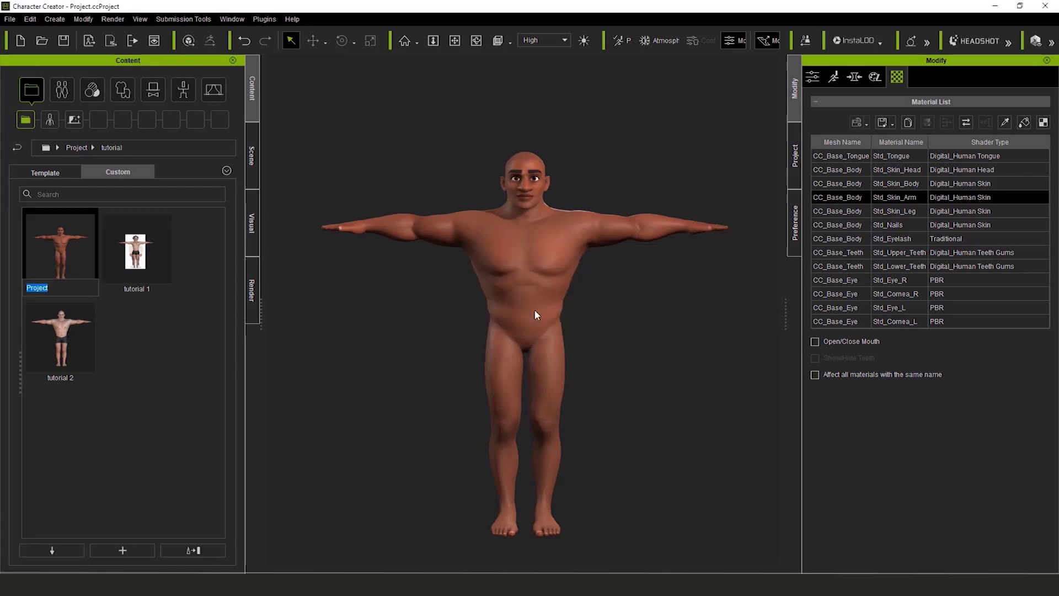
text(Tutorial 3)
key(Return)
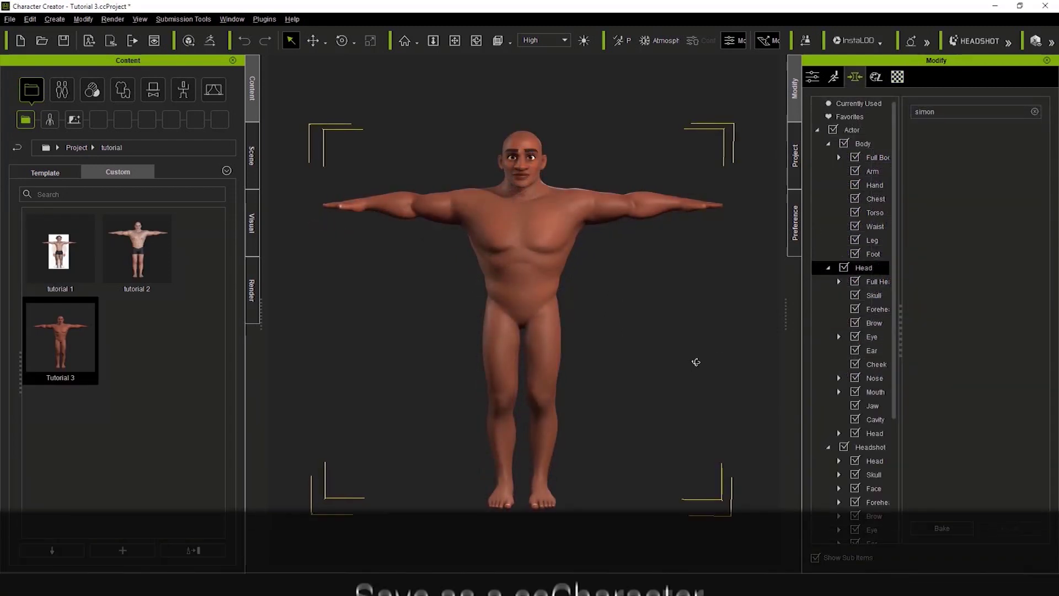
- Pose the character with the Turn template pose, followed by the _Stand M template pose
click(187, 89)
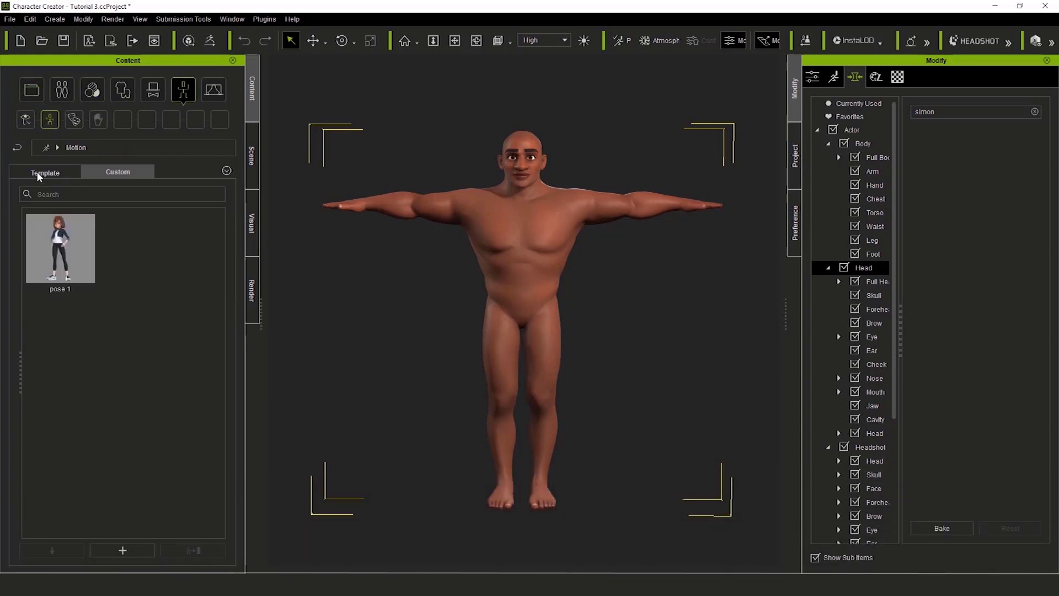
click(38, 173)
scroll(177, 354, down, 5)
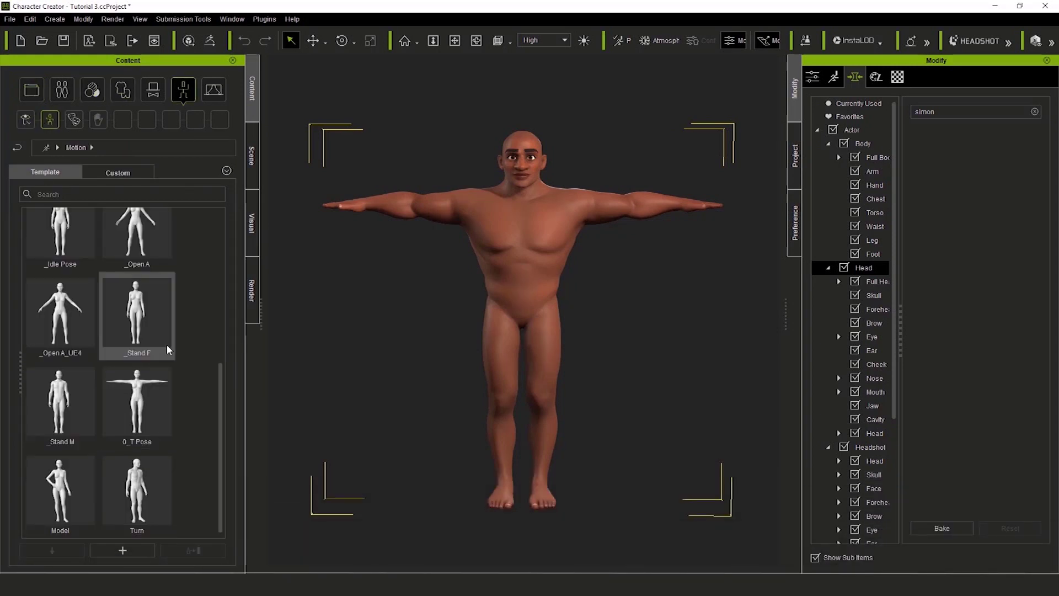
double_click(152, 483)
double_click(61, 402)
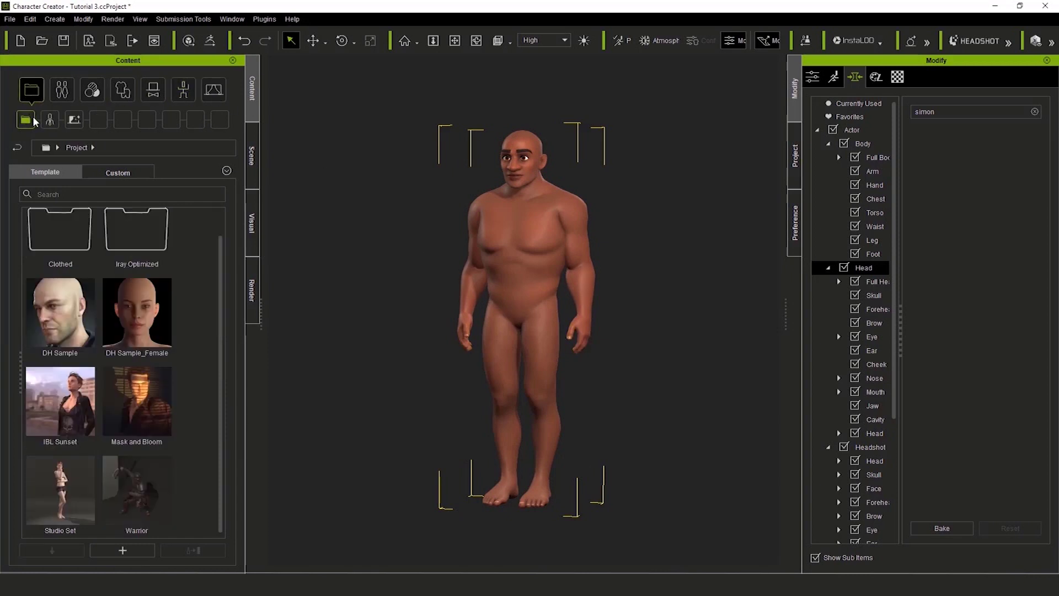
- Open the custom Avatar library and set the project's 2D background color to white (255, 255, 255)
click(50, 120)
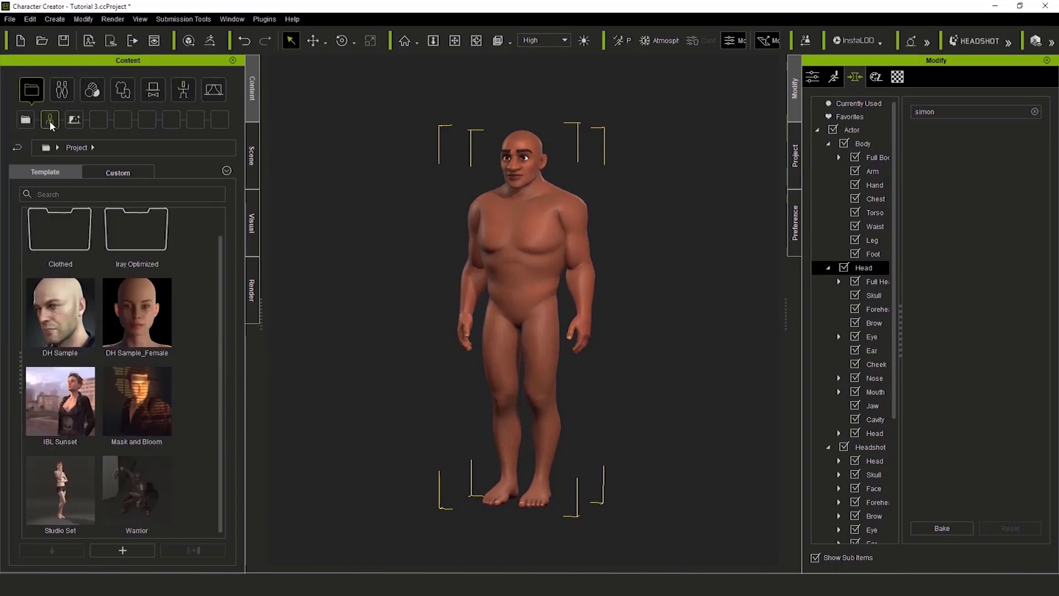
click(130, 174)
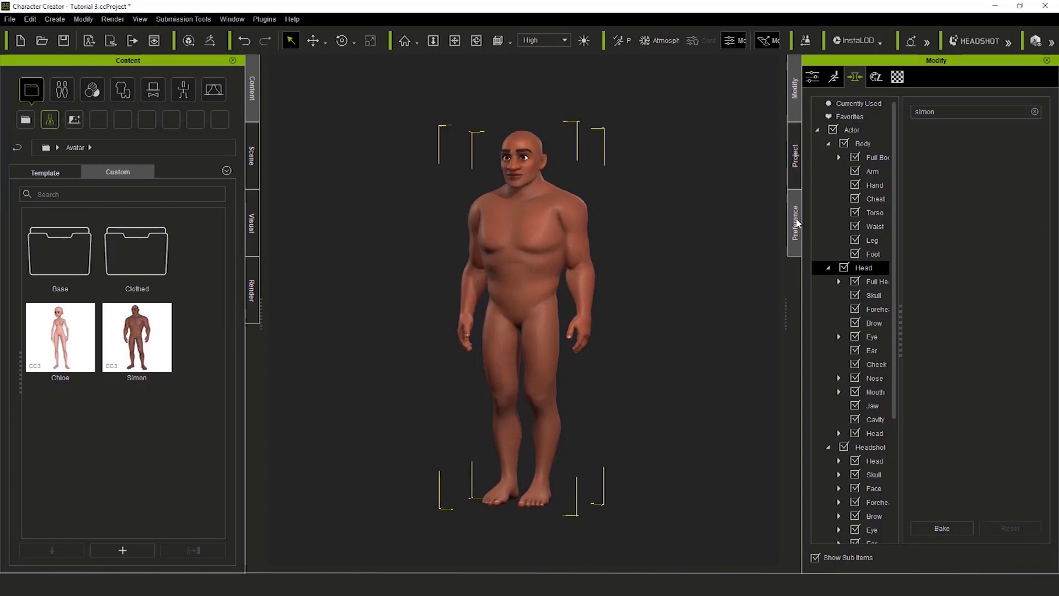
click(795, 156)
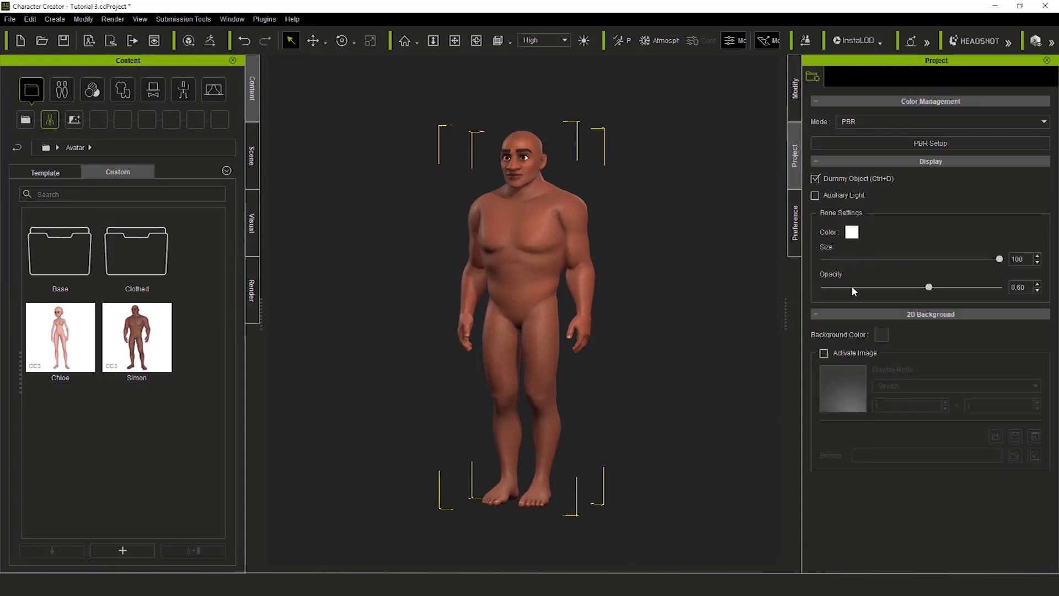
click(882, 334)
drag(653, 224, 653, 189)
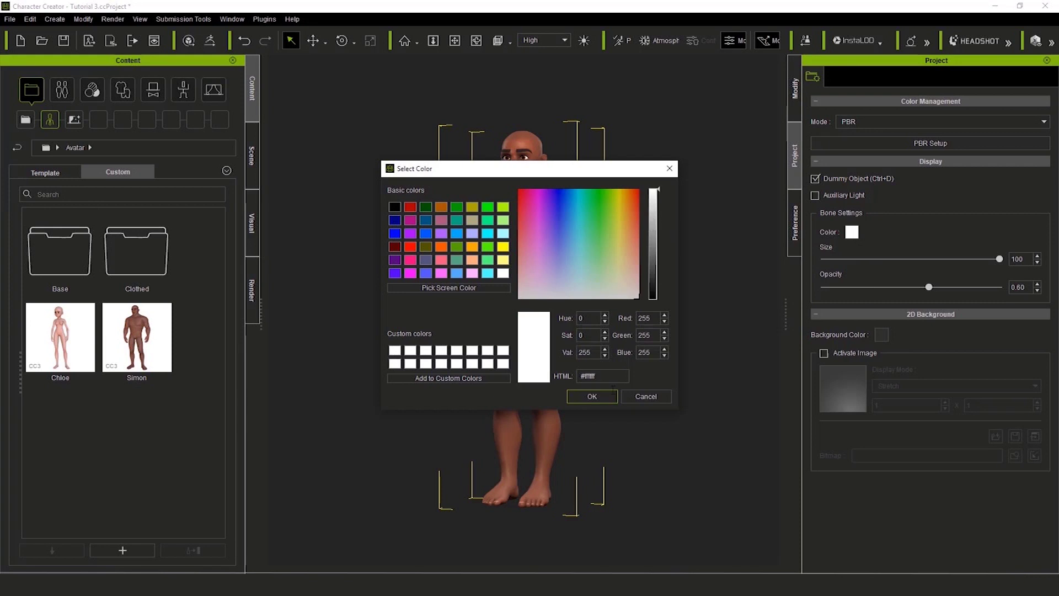
click(592, 396)
- Save the posed character to the custom Avatar library as Simon test
scroll(643, 378, up, 1)
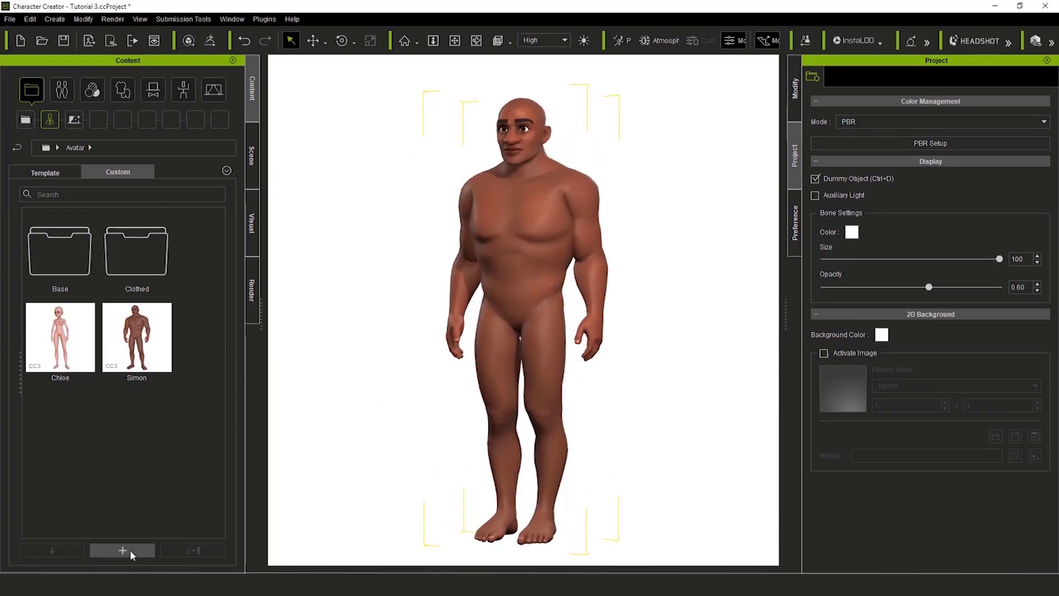
click(130, 550)
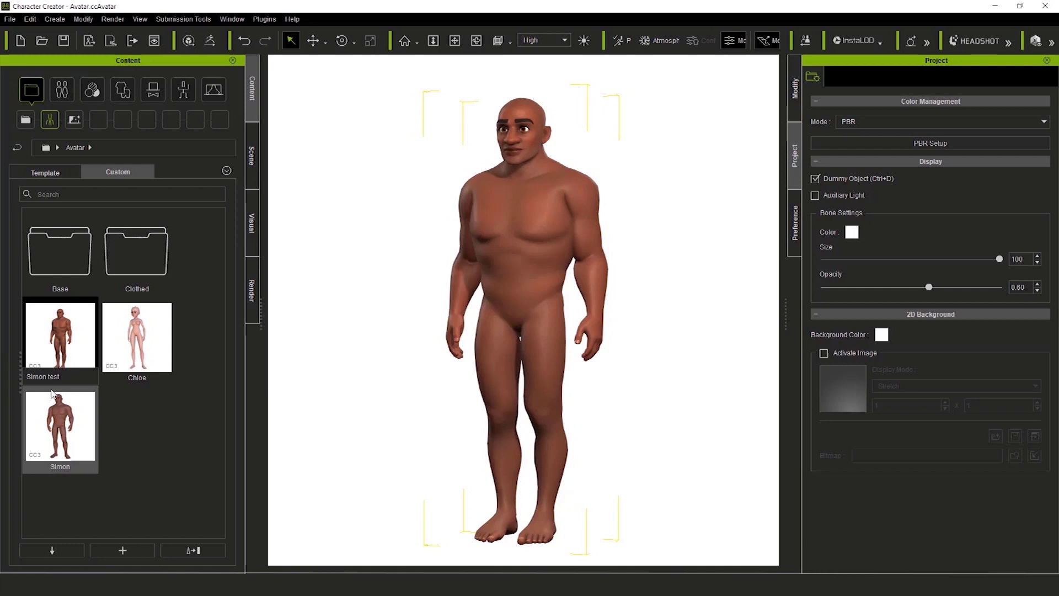
key(Return)
- Reframe the full-body view and capture it as the new thumbnail for the Simon test avatar
middle_drag(688, 331, 679, 310)
click(723, 296)
scroll(687, 339, up, 1)
middle_drag(697, 364, 697, 359)
right_drag(697, 359, 693, 372)
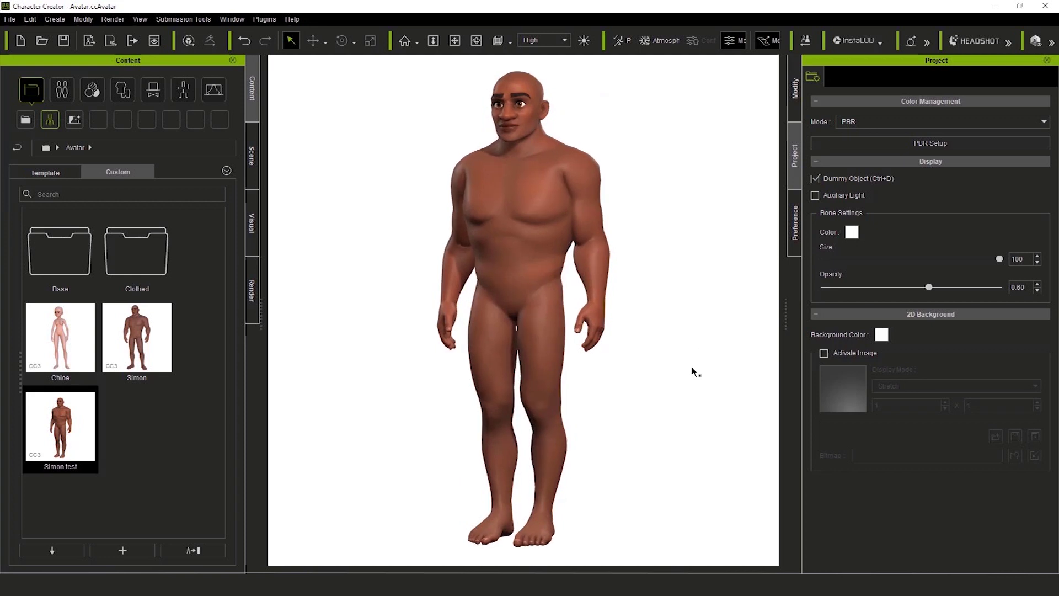
right_click(69, 420)
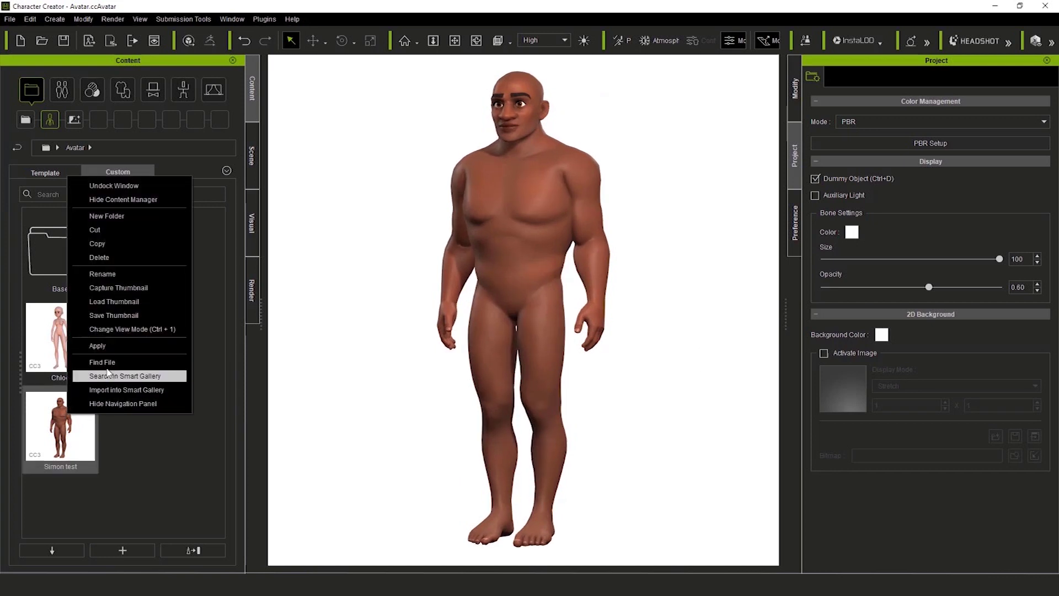
click(136, 291)
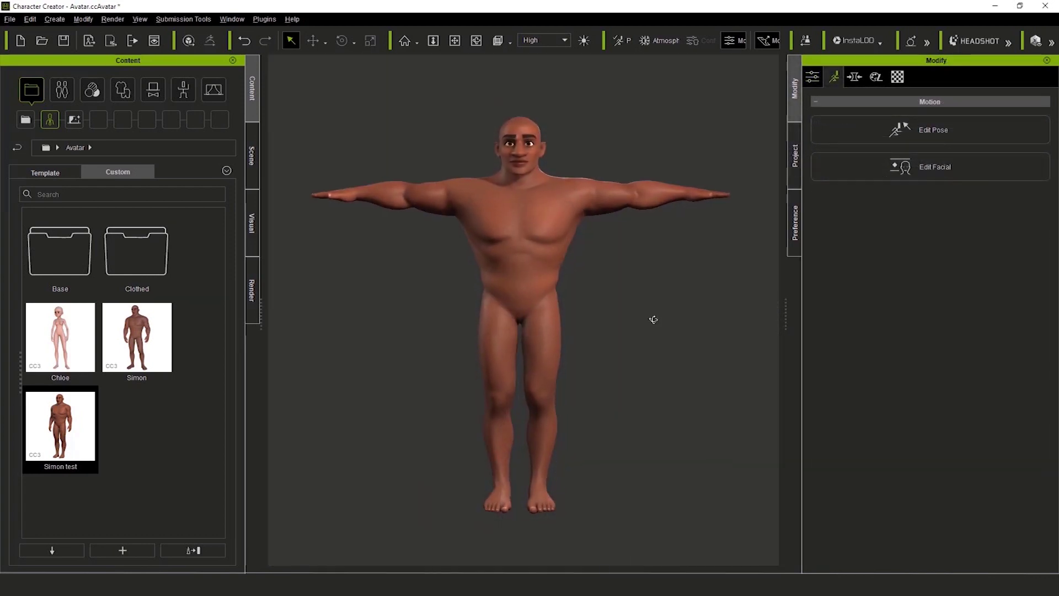
- Create a Head category morph slider named Simon test from the current character
click(54, 19)
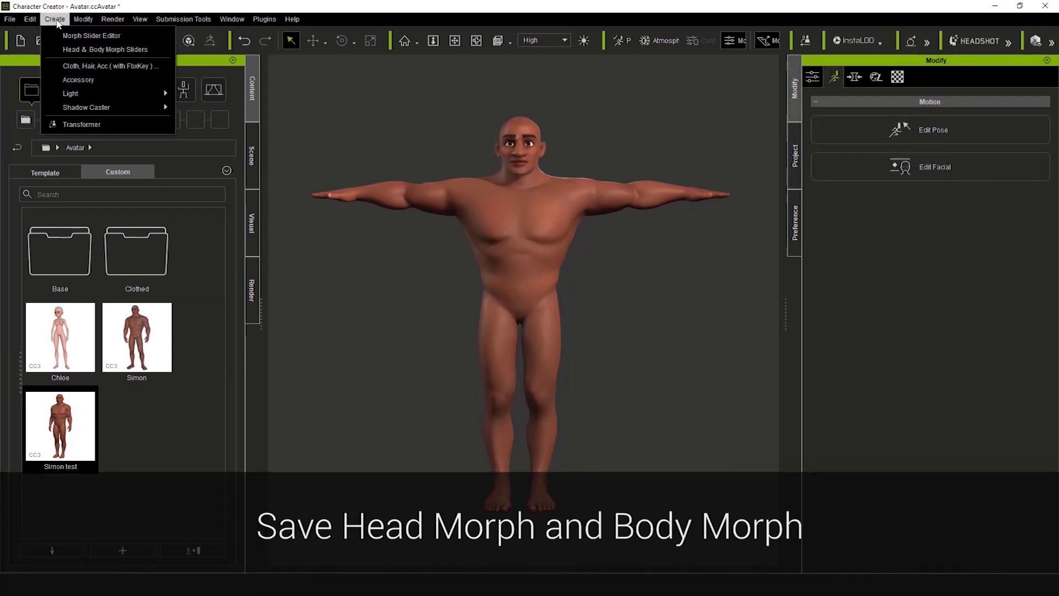
click(98, 49)
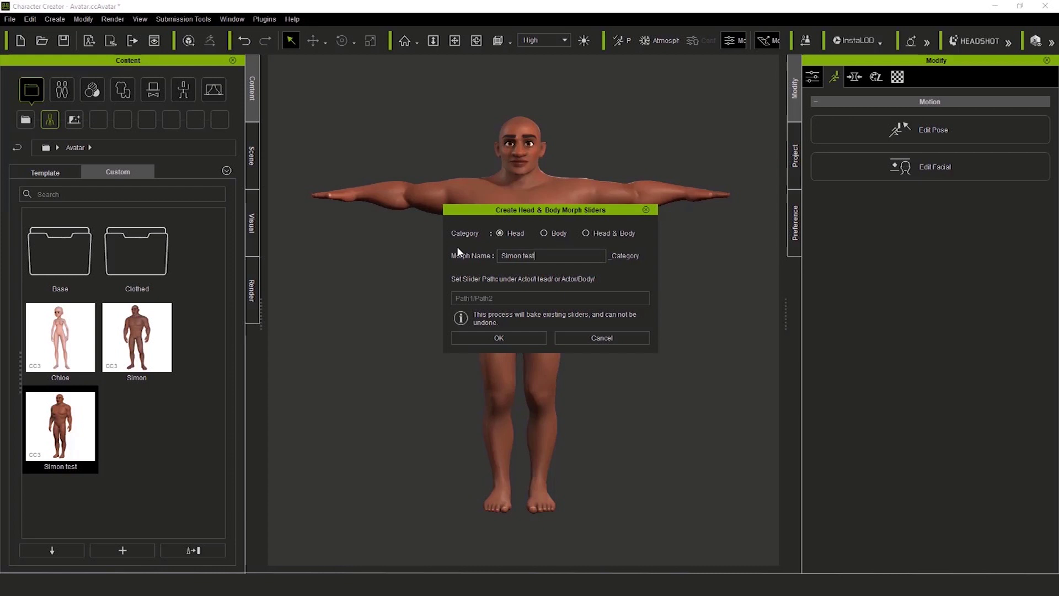
click(519, 339)
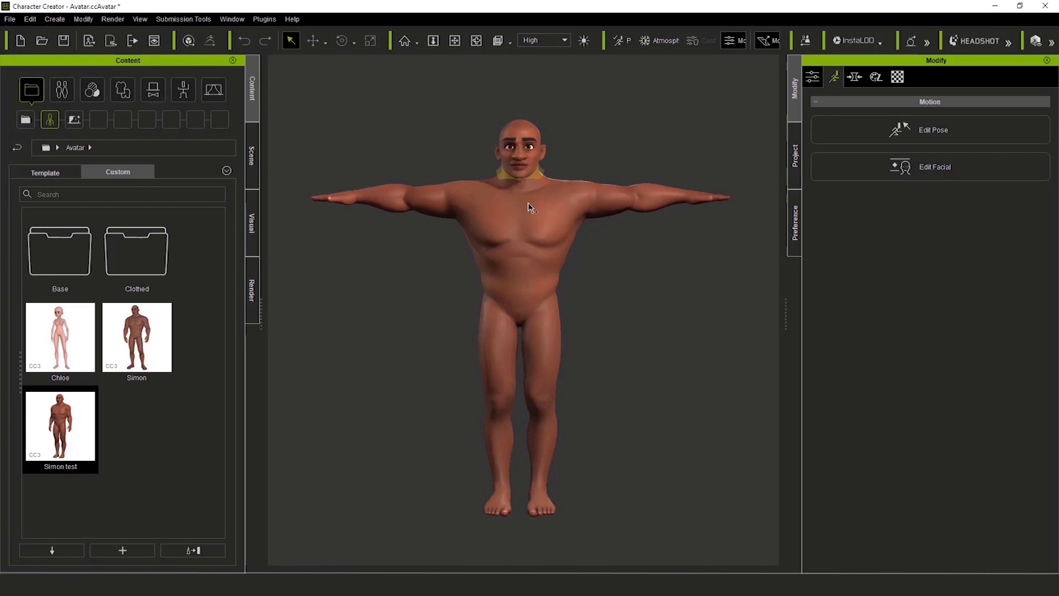
- Create a Body category morph slider named Simon test from the current character
click(54, 19)
click(100, 50)
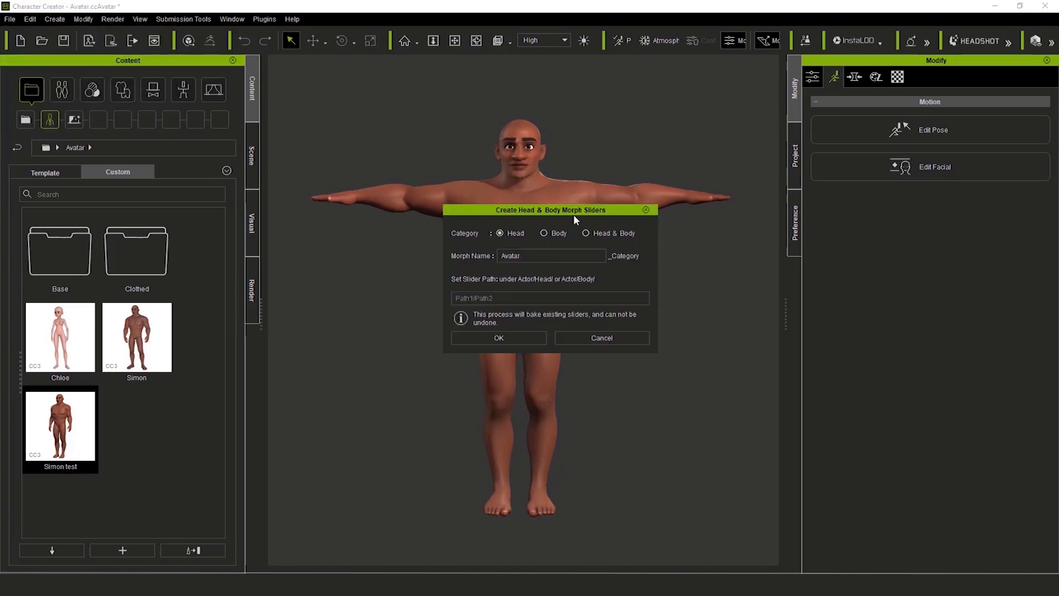
double_click(528, 258)
text(Simon test)
click(525, 338)
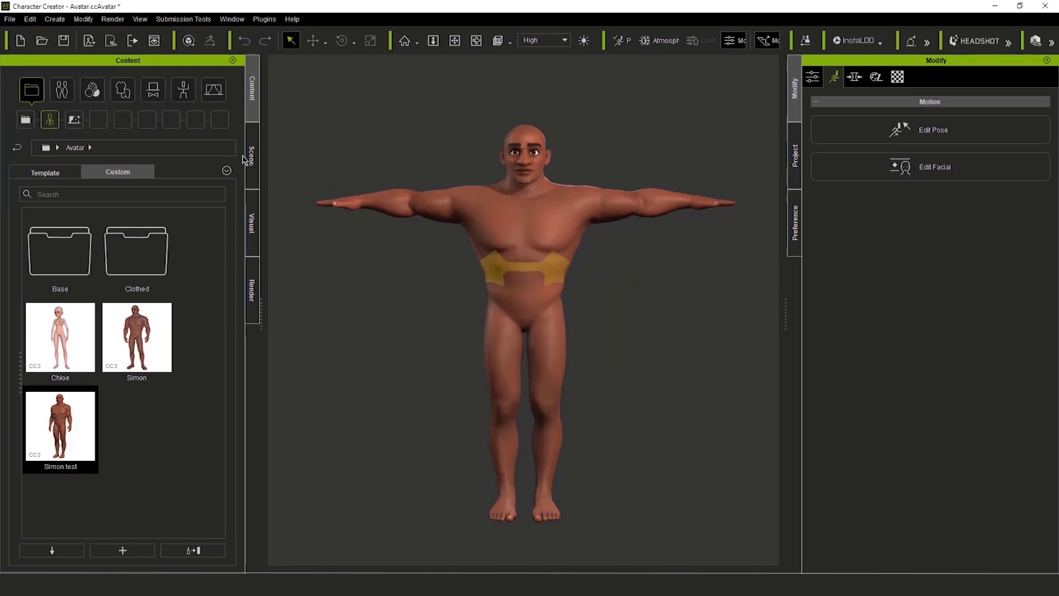
- Start a new default project and discard the current one without saving
click(10, 19)
click(44, 37)
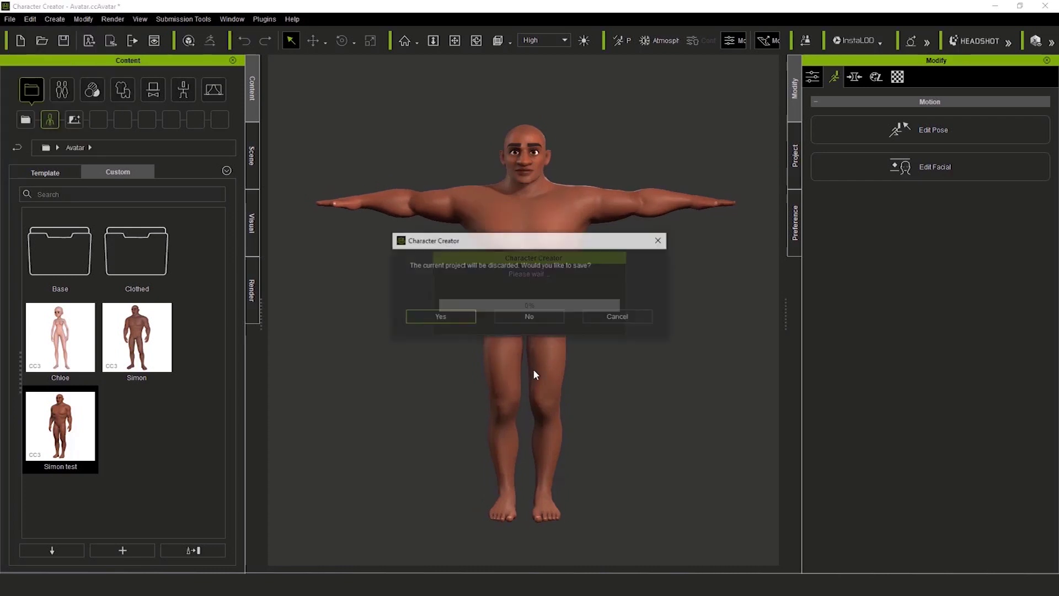
click(527, 317)
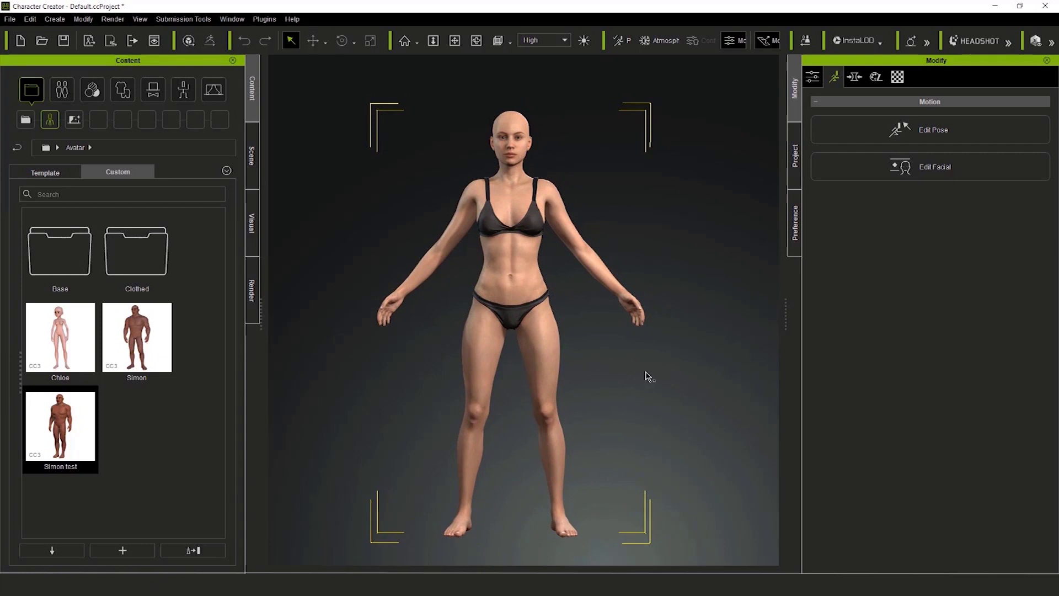
- Reset all Actor morph sliders of the default character
click(854, 77)
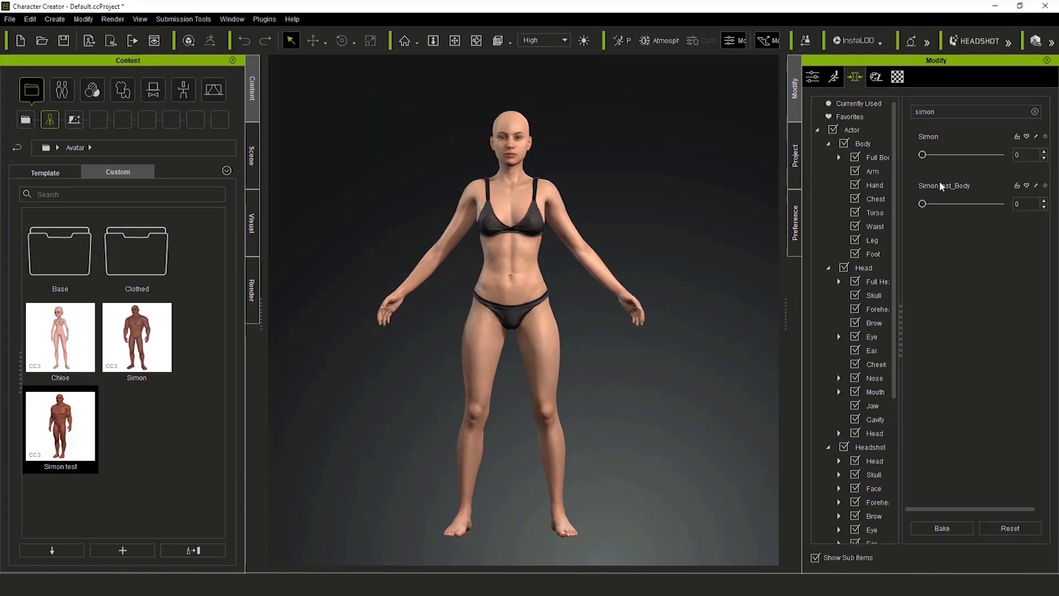
click(881, 131)
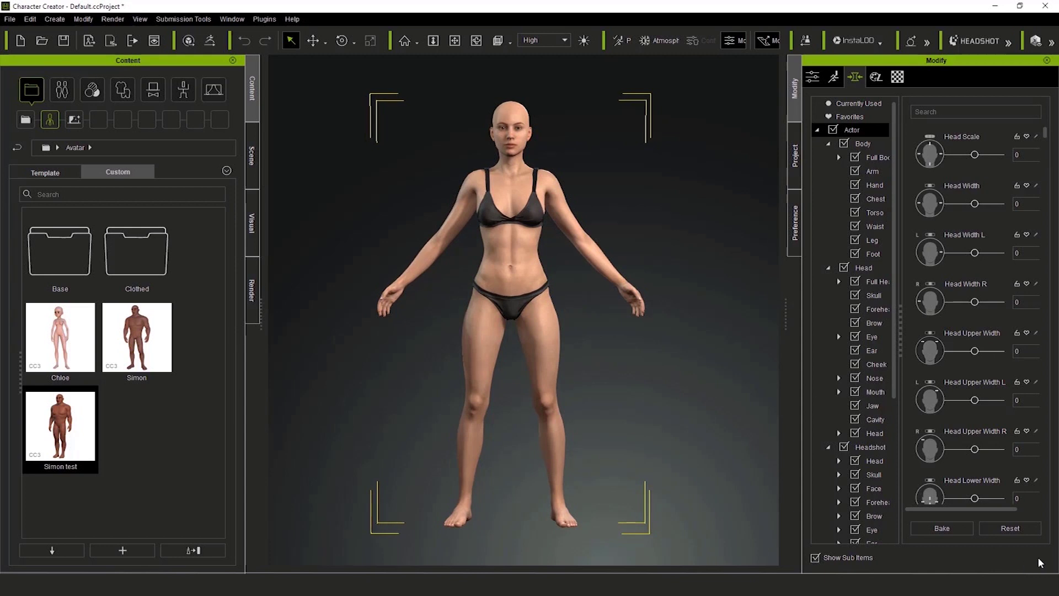
click(1018, 529)
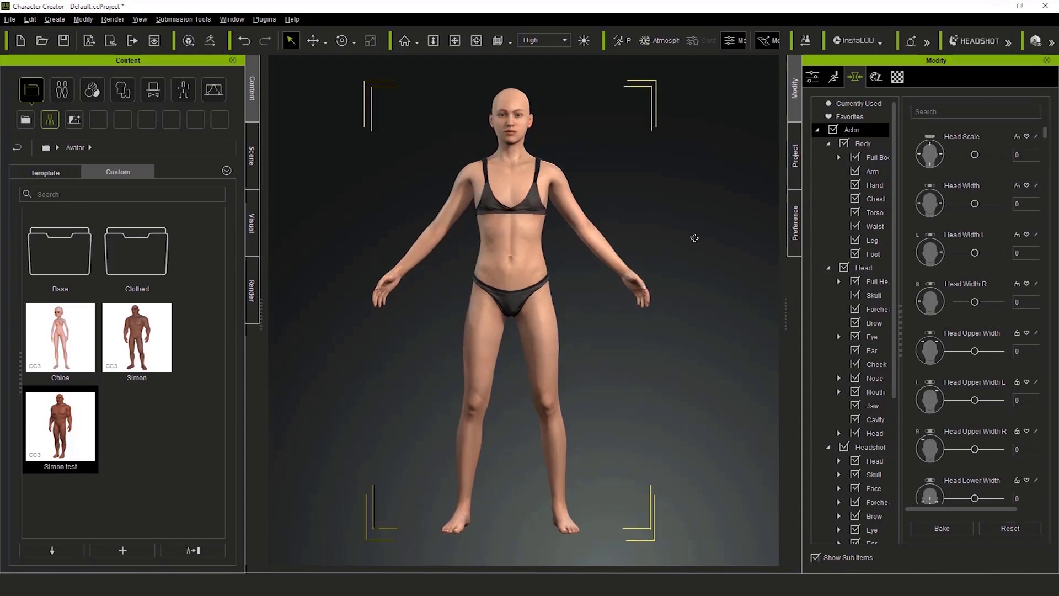
- Find the Simon test body morph in the Body category and set it to 65
click(877, 270)
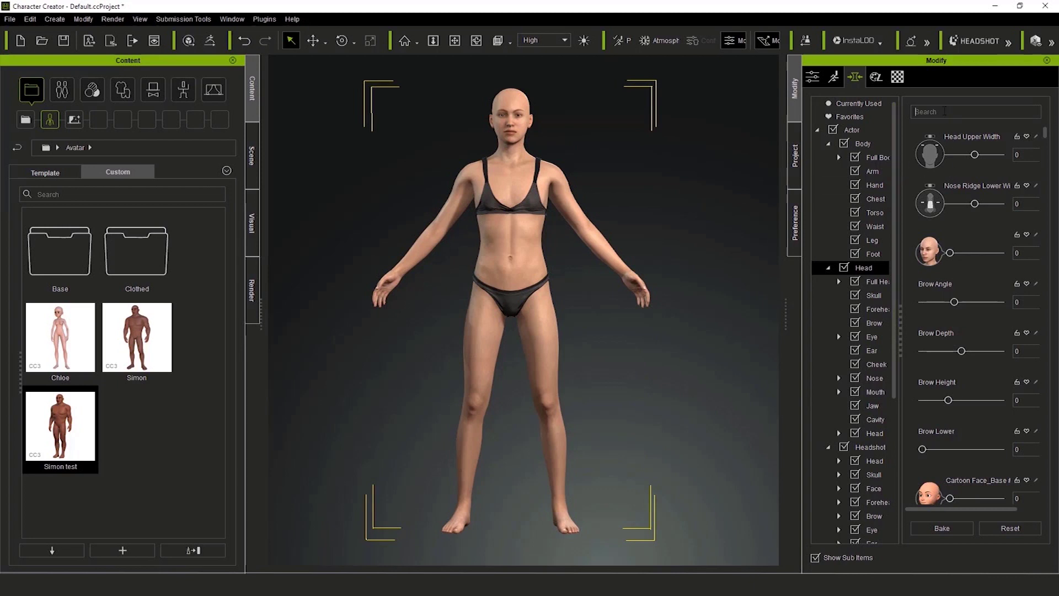
click(881, 144)
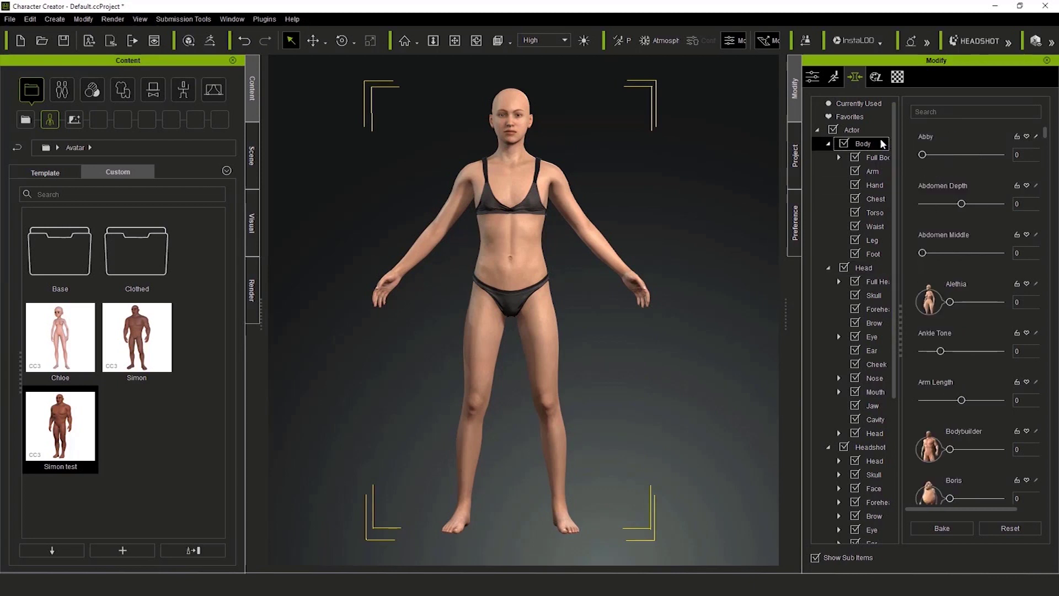
click(930, 112)
text(simon)
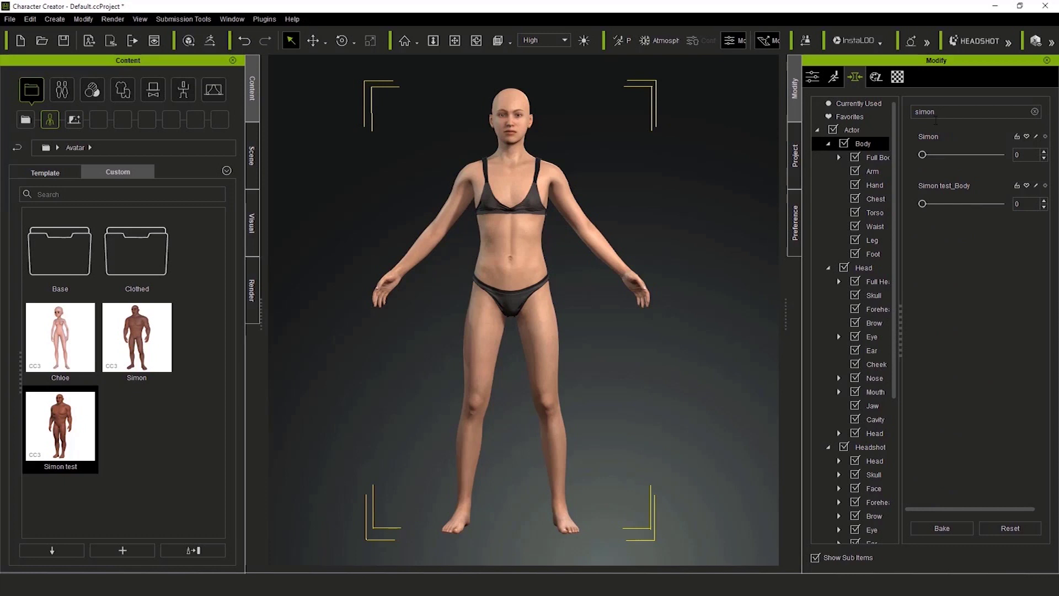
drag(923, 204, 973, 210)
right_drag(694, 198, 668, 184)
- Delete the underwear bottoms and the bra from the default avatar
click(619, 197)
click(526, 204)
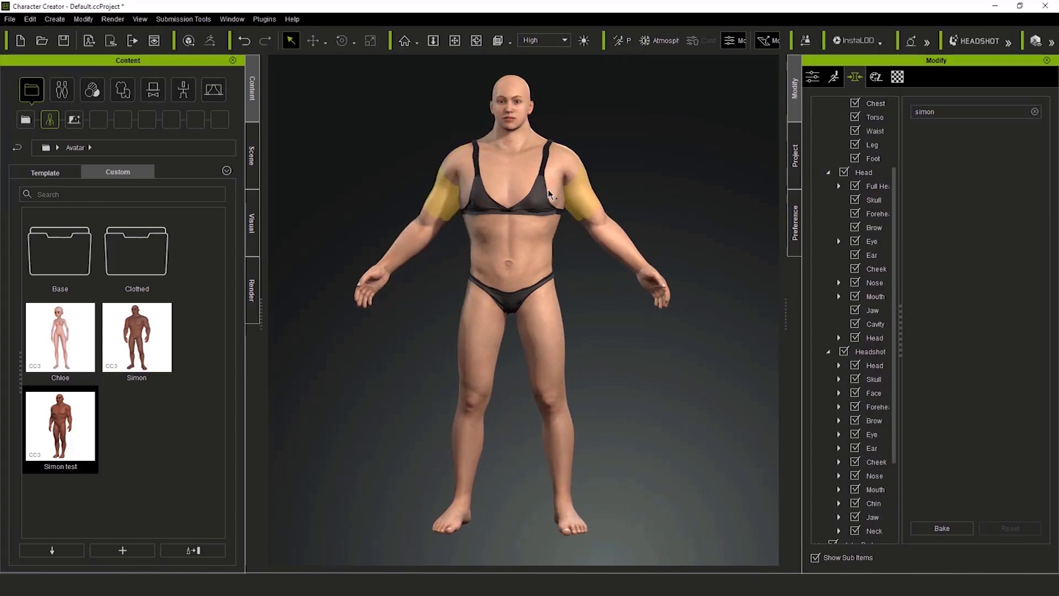
click(252, 166)
click(80, 129)
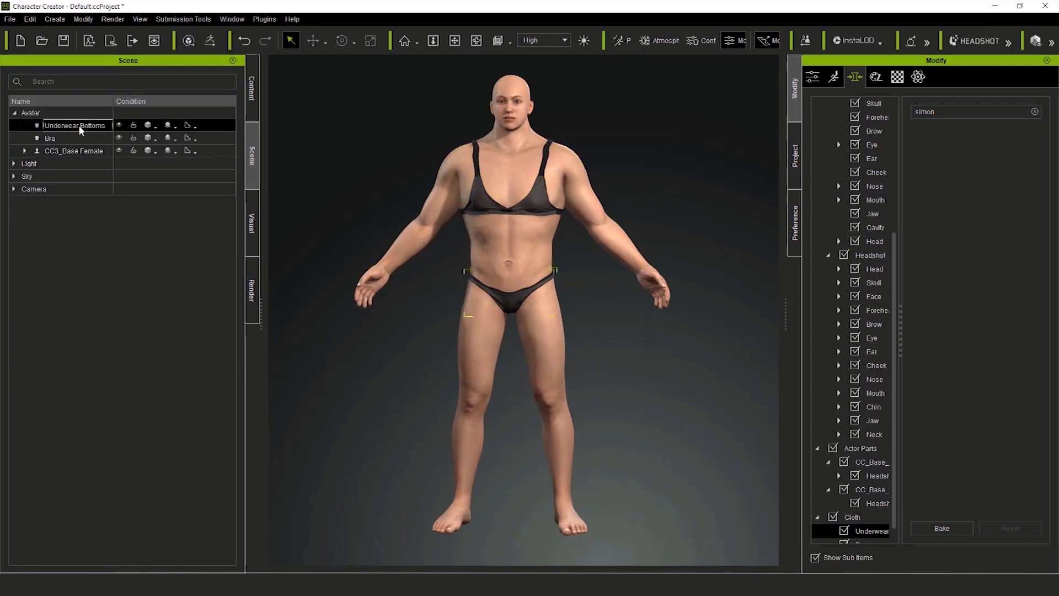
key(Delete)
click(78, 131)
key(Delete)
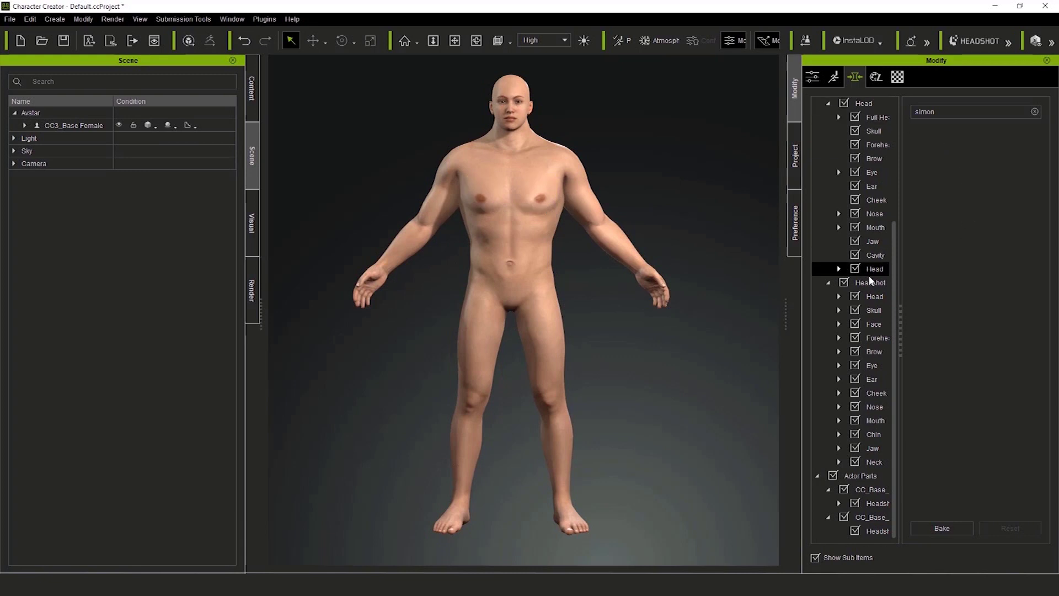
- Reduce the Simon test body morph to 52
scroll(869, 279, up, 4)
click(864, 143)
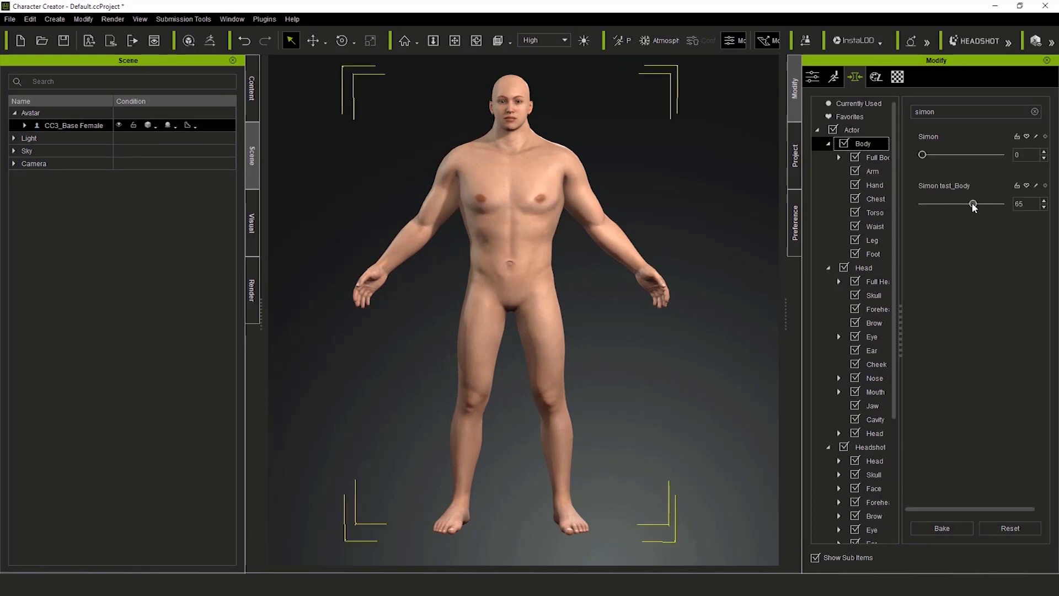
drag(973, 204, 963, 204)
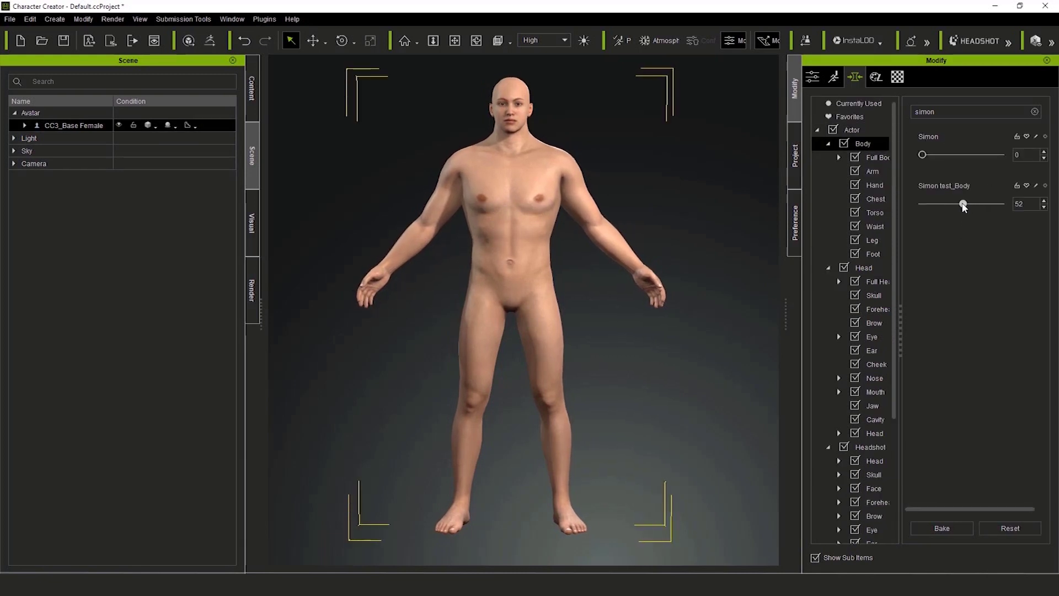
- Find the Simon test head morph in the Head category, set it to 61 and check the face from several angles
click(1035, 112)
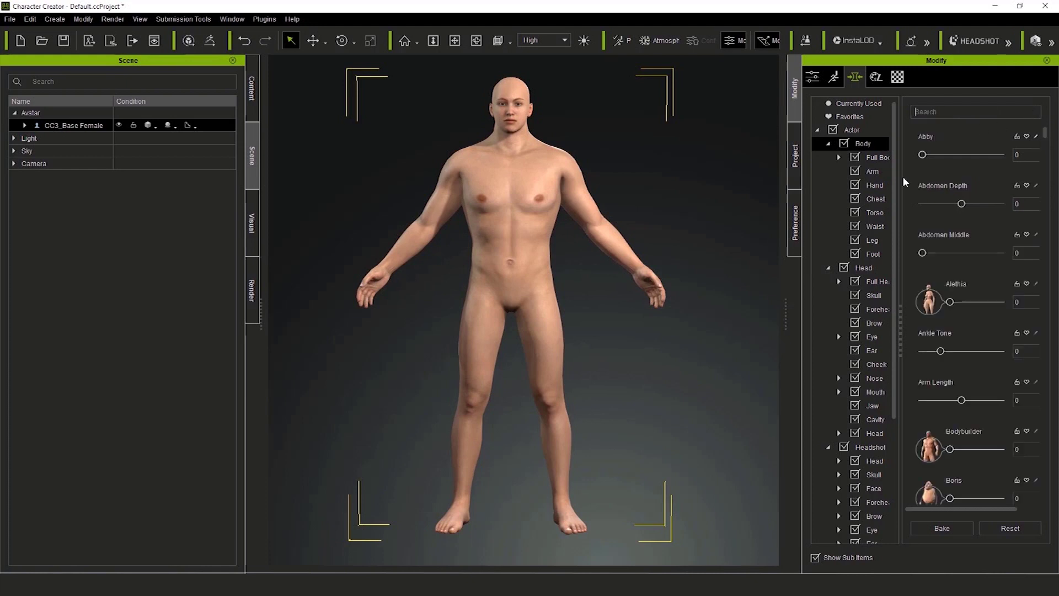
click(873, 269)
text(simo)
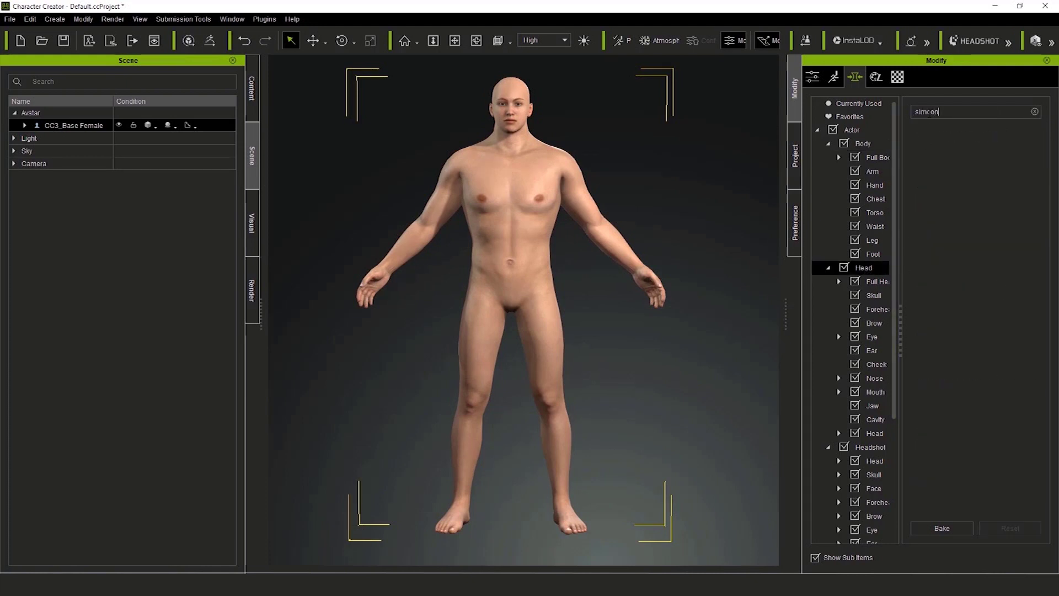
drag(923, 154, 979, 155)
scroll(597, 257, up, 3)
right_drag(597, 257, 689, 254)
drag(978, 155, 970, 155)
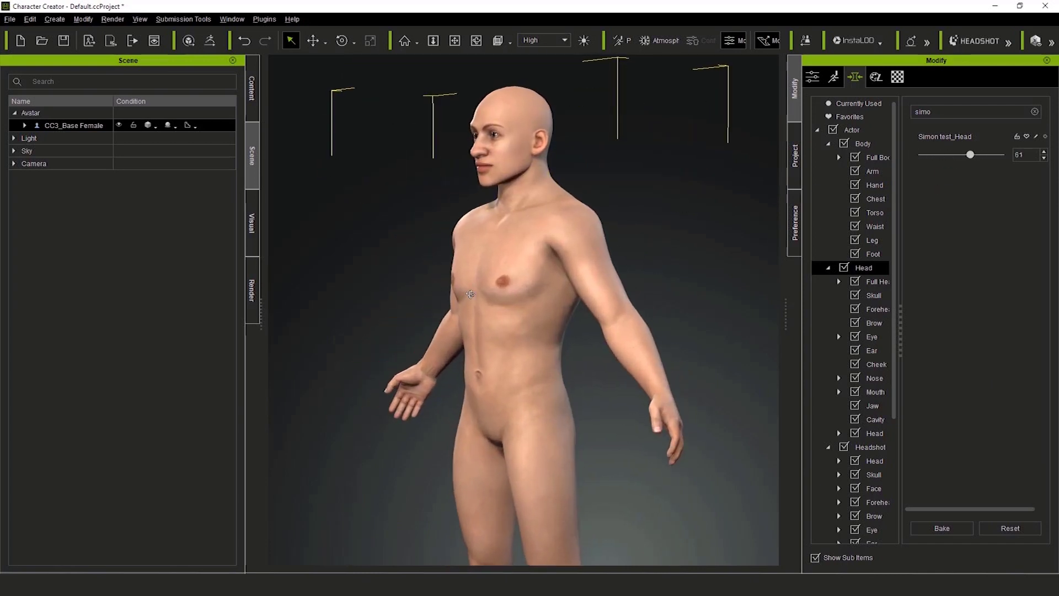
right_drag(470, 295, 678, 324)
middle_drag(678, 324, 667, 306)
- Blend in the Boris body morph at 19
click(877, 146)
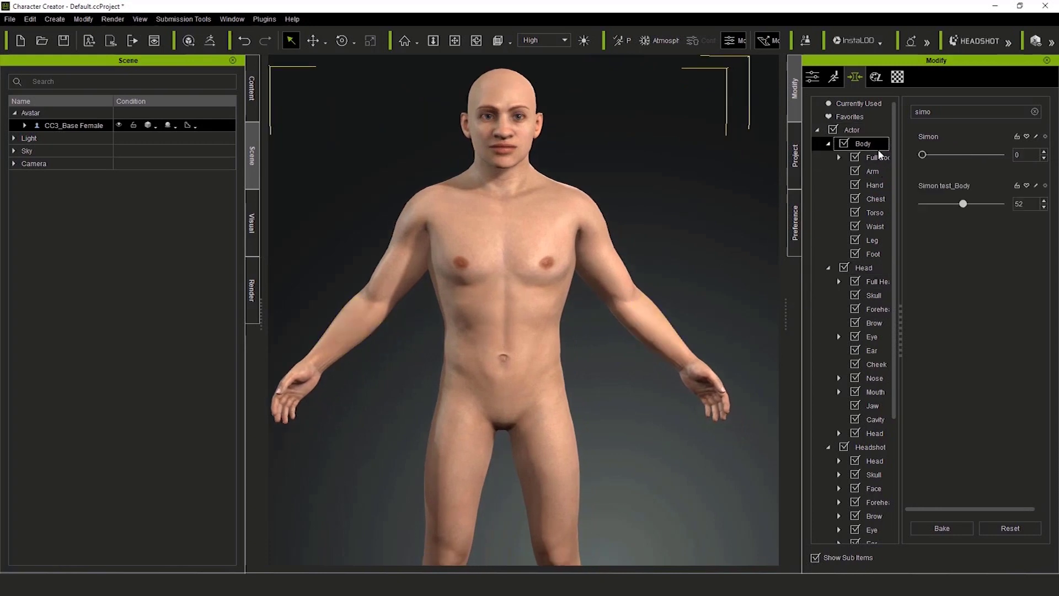
click(1036, 113)
scroll(975, 411, down, 5)
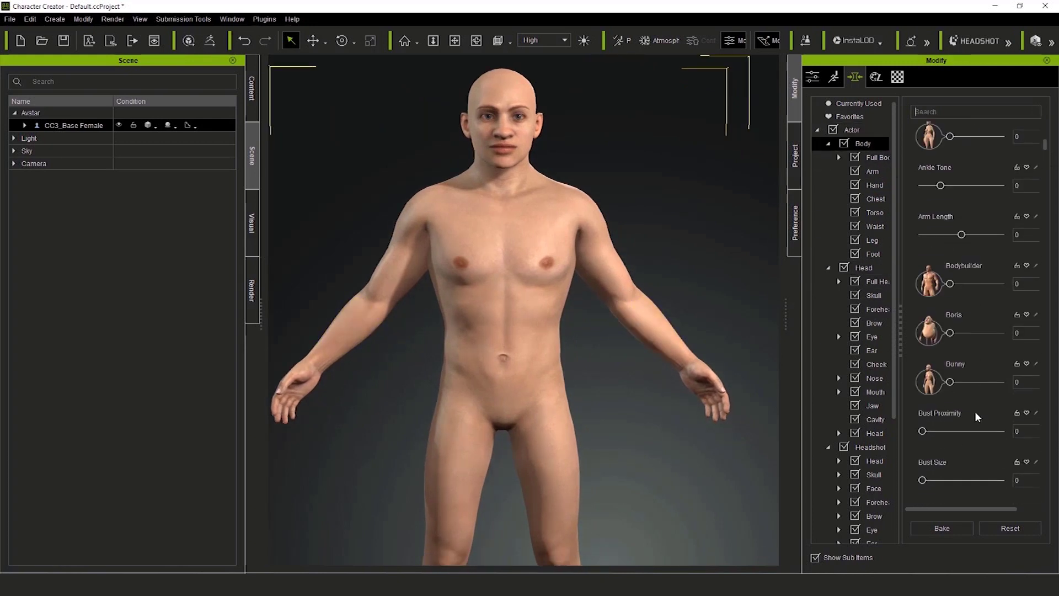
drag(951, 252, 961, 251)
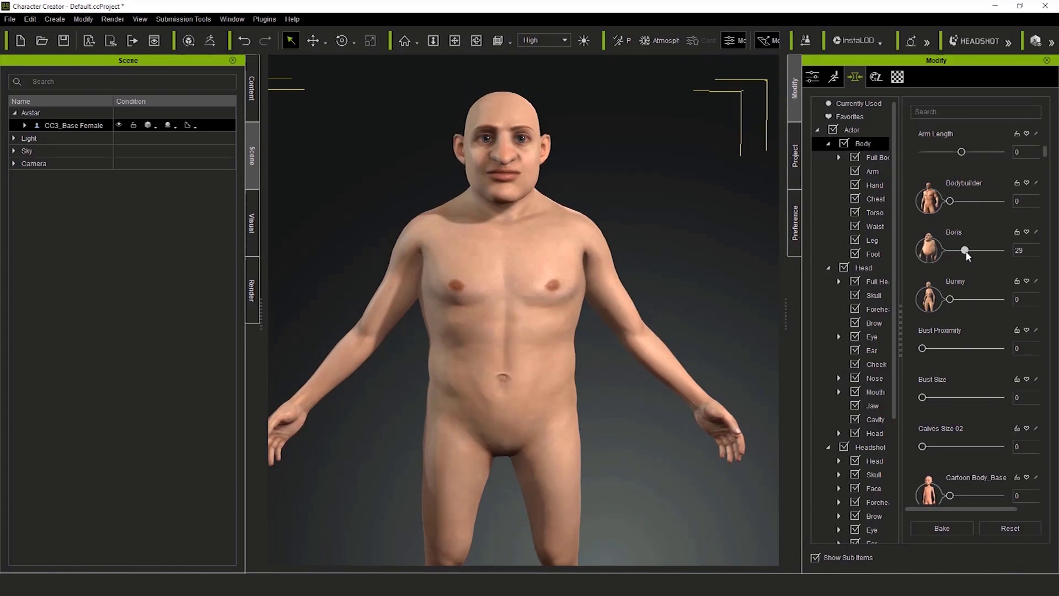
right_drag(597, 376, 558, 387)
middle_drag(594, 395, 580, 331)
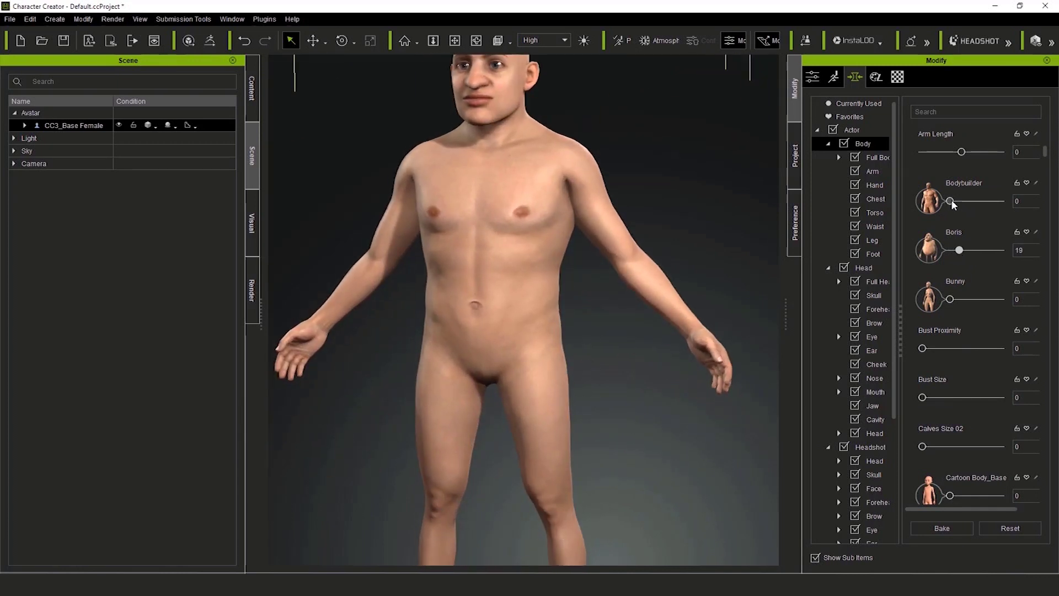
- Set the Bodybuilder body morph to 33 and check the combined shape from all sides
drag(950, 202, 966, 202)
right_drag(610, 308, 574, 341)
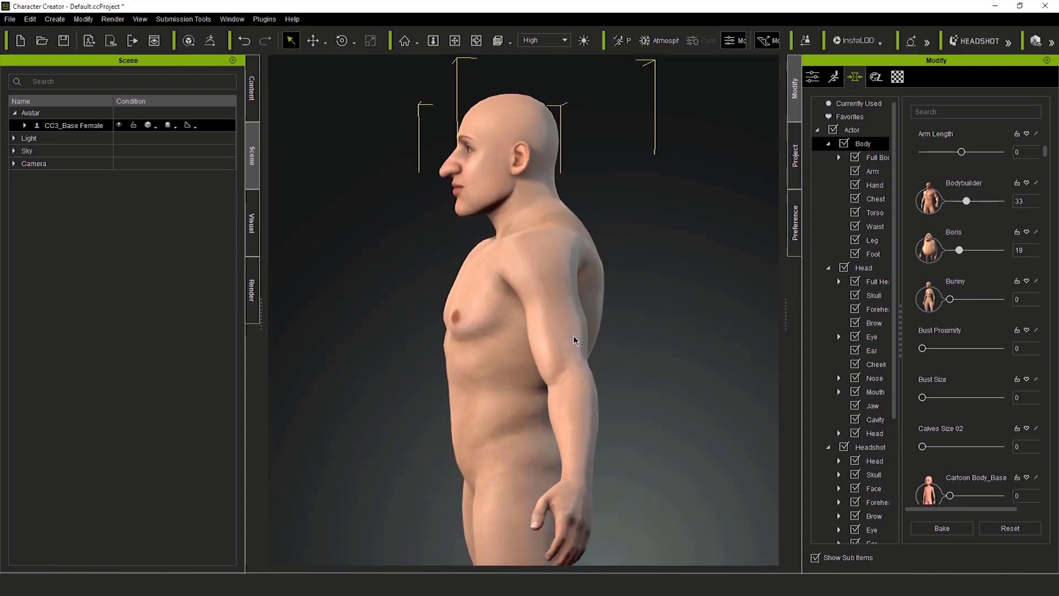
click(575, 318)
right_drag(615, 310, 486, 342)
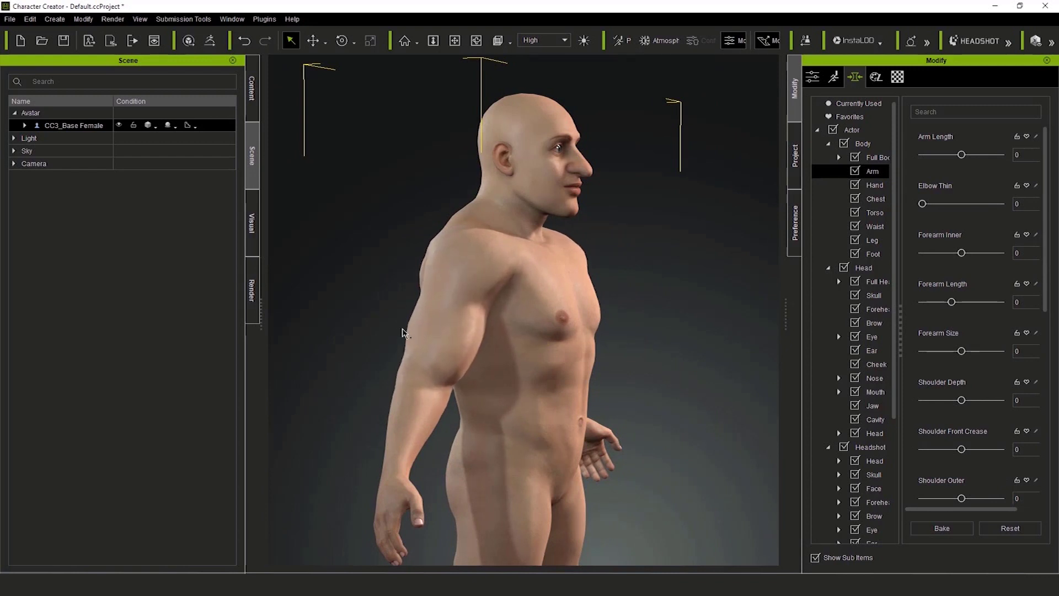
right_drag(629, 363, 525, 356)
key(Home)
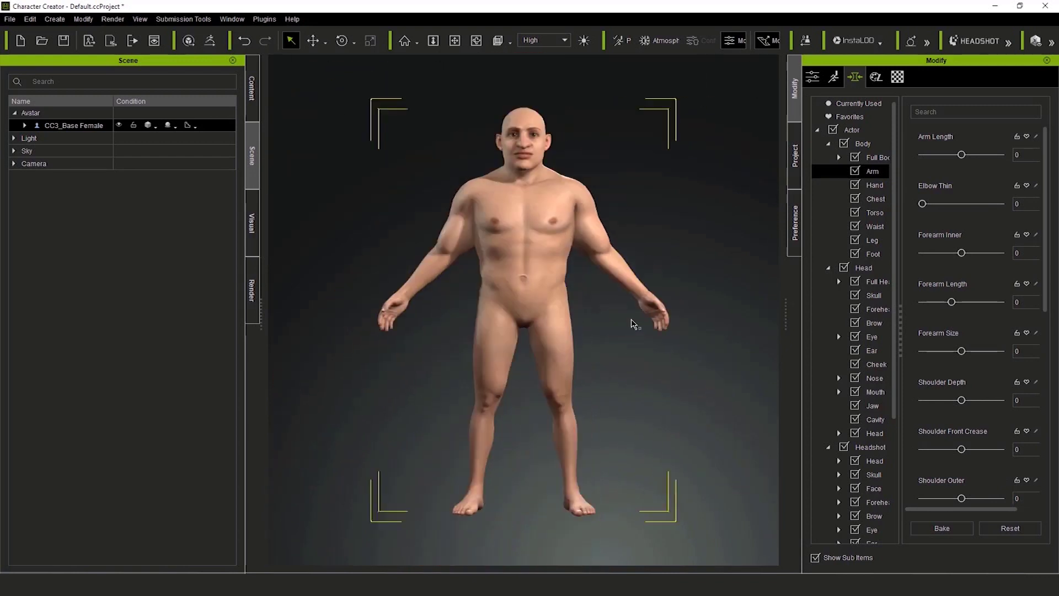
- Dress the character in Classic Shorts_C from the Essential Clothing pants
click(251, 88)
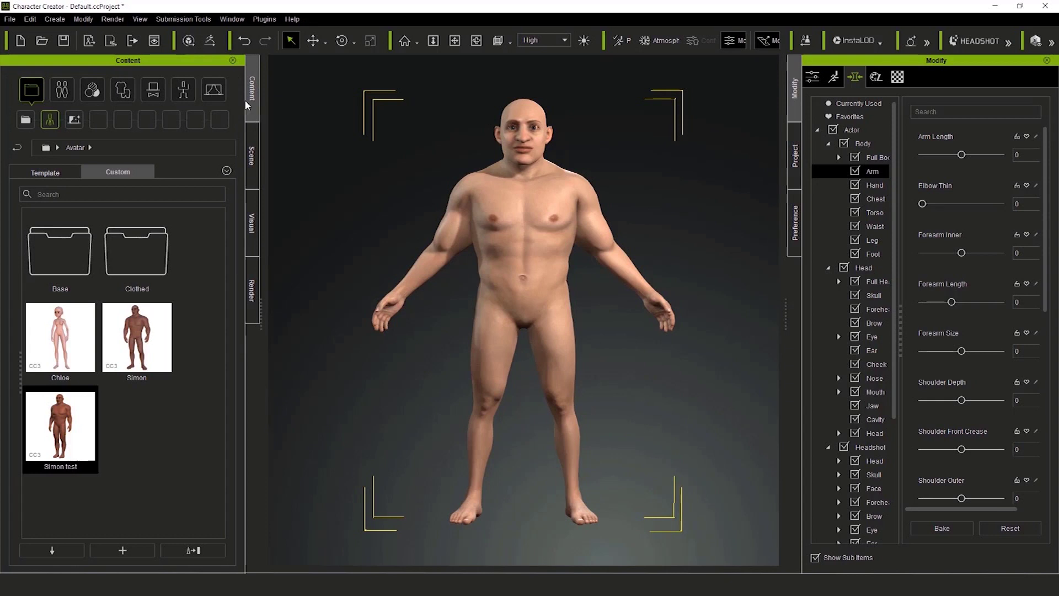
click(123, 89)
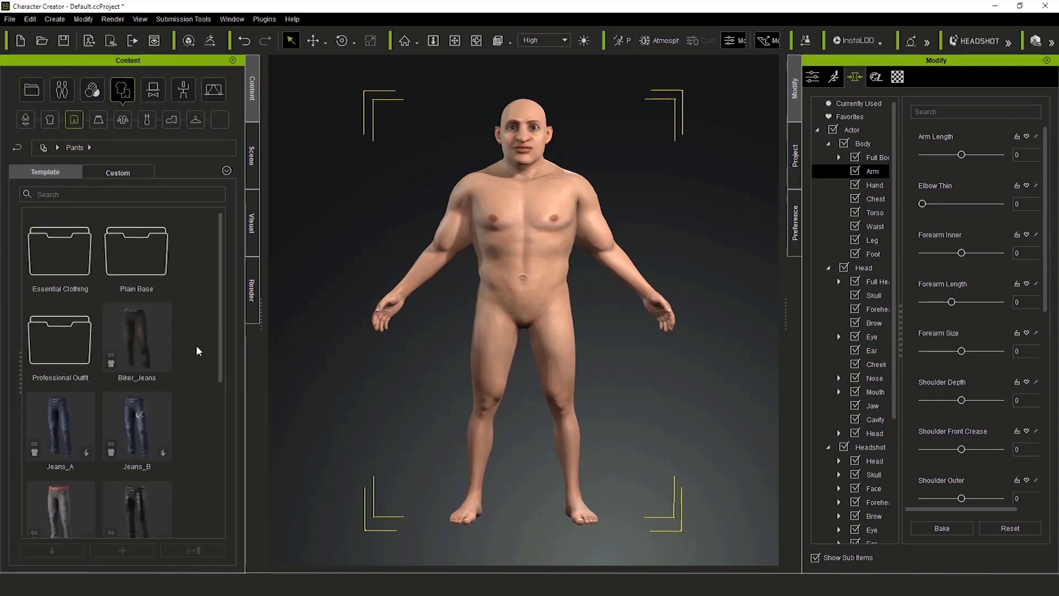
scroll(200, 344, down, 5)
scroll(85, 263, up, 5)
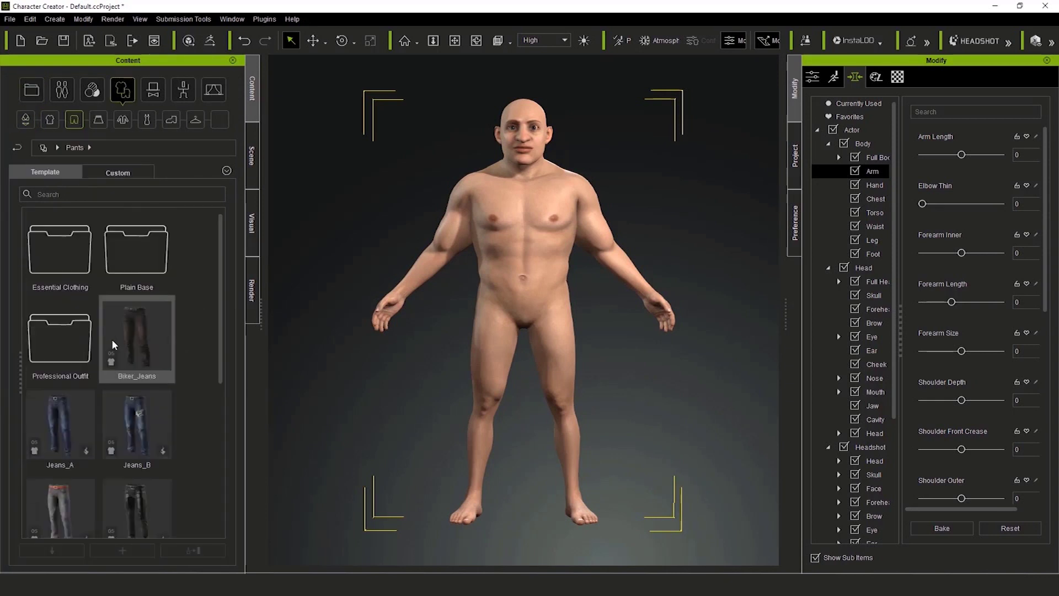
double_click(80, 268)
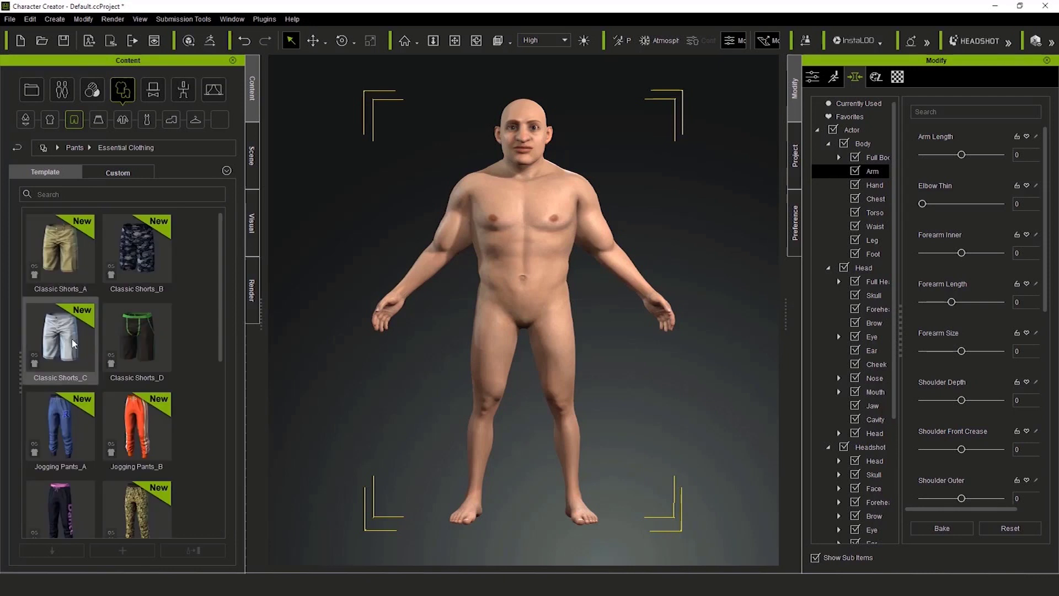
drag(72, 343, 566, 332)
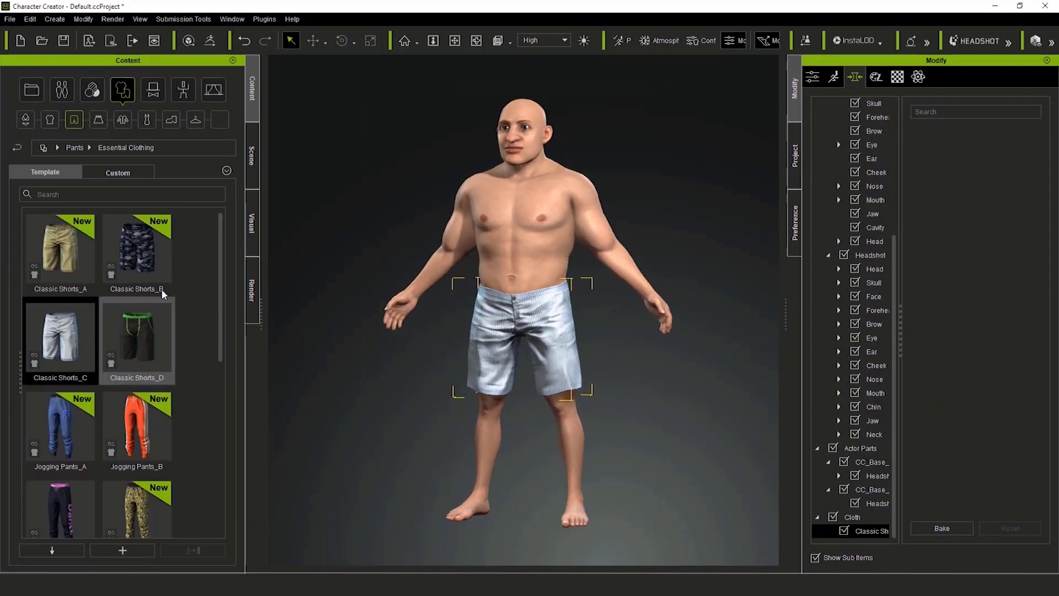
- Dress the character in the striped T-shirt from the Essential Clothing shirts
click(54, 123)
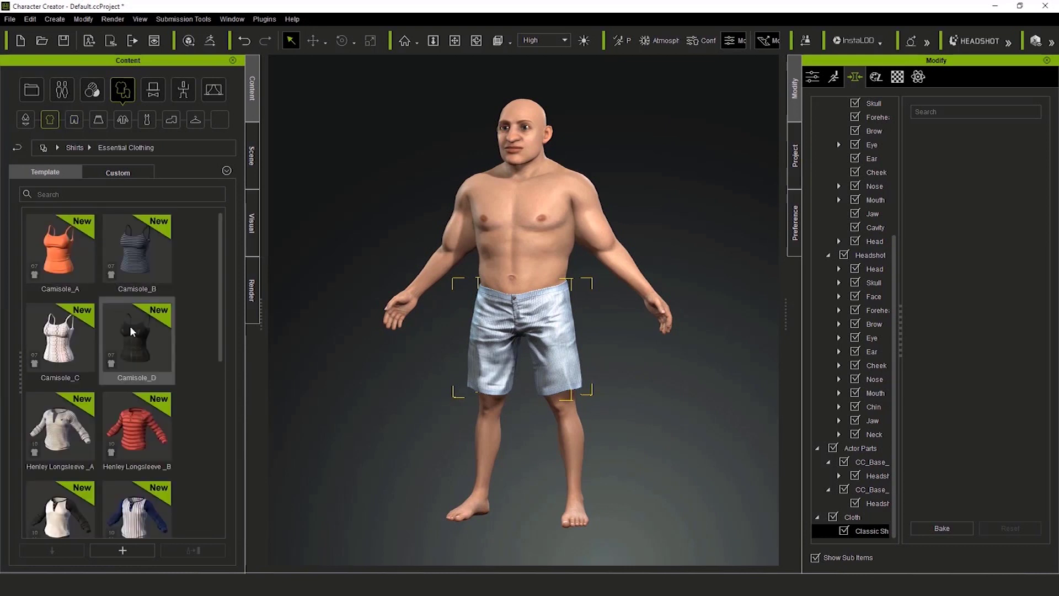
scroll(132, 331, down, 5)
drag(61, 411, 501, 256)
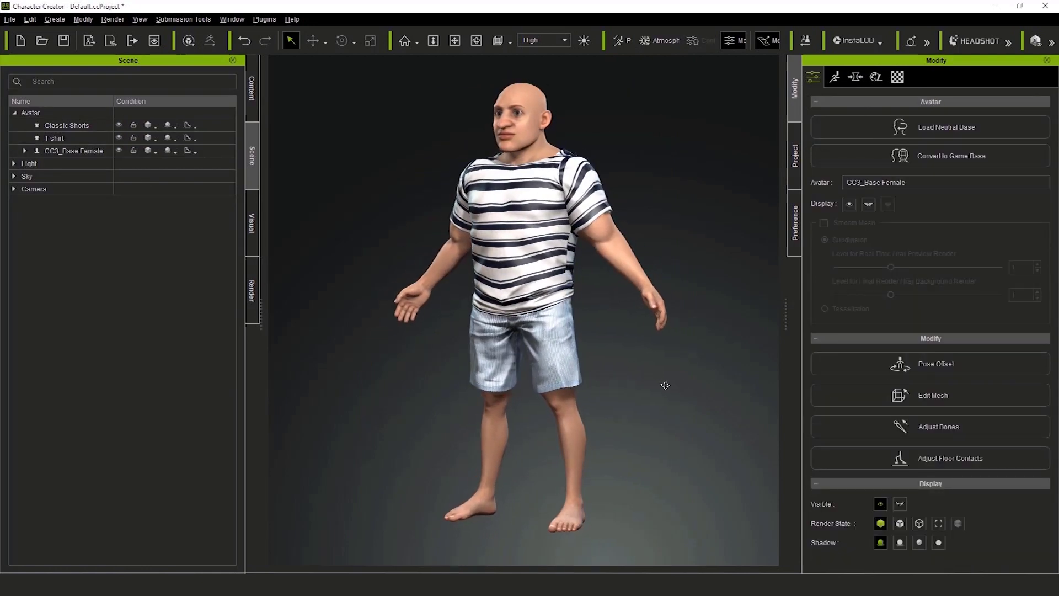